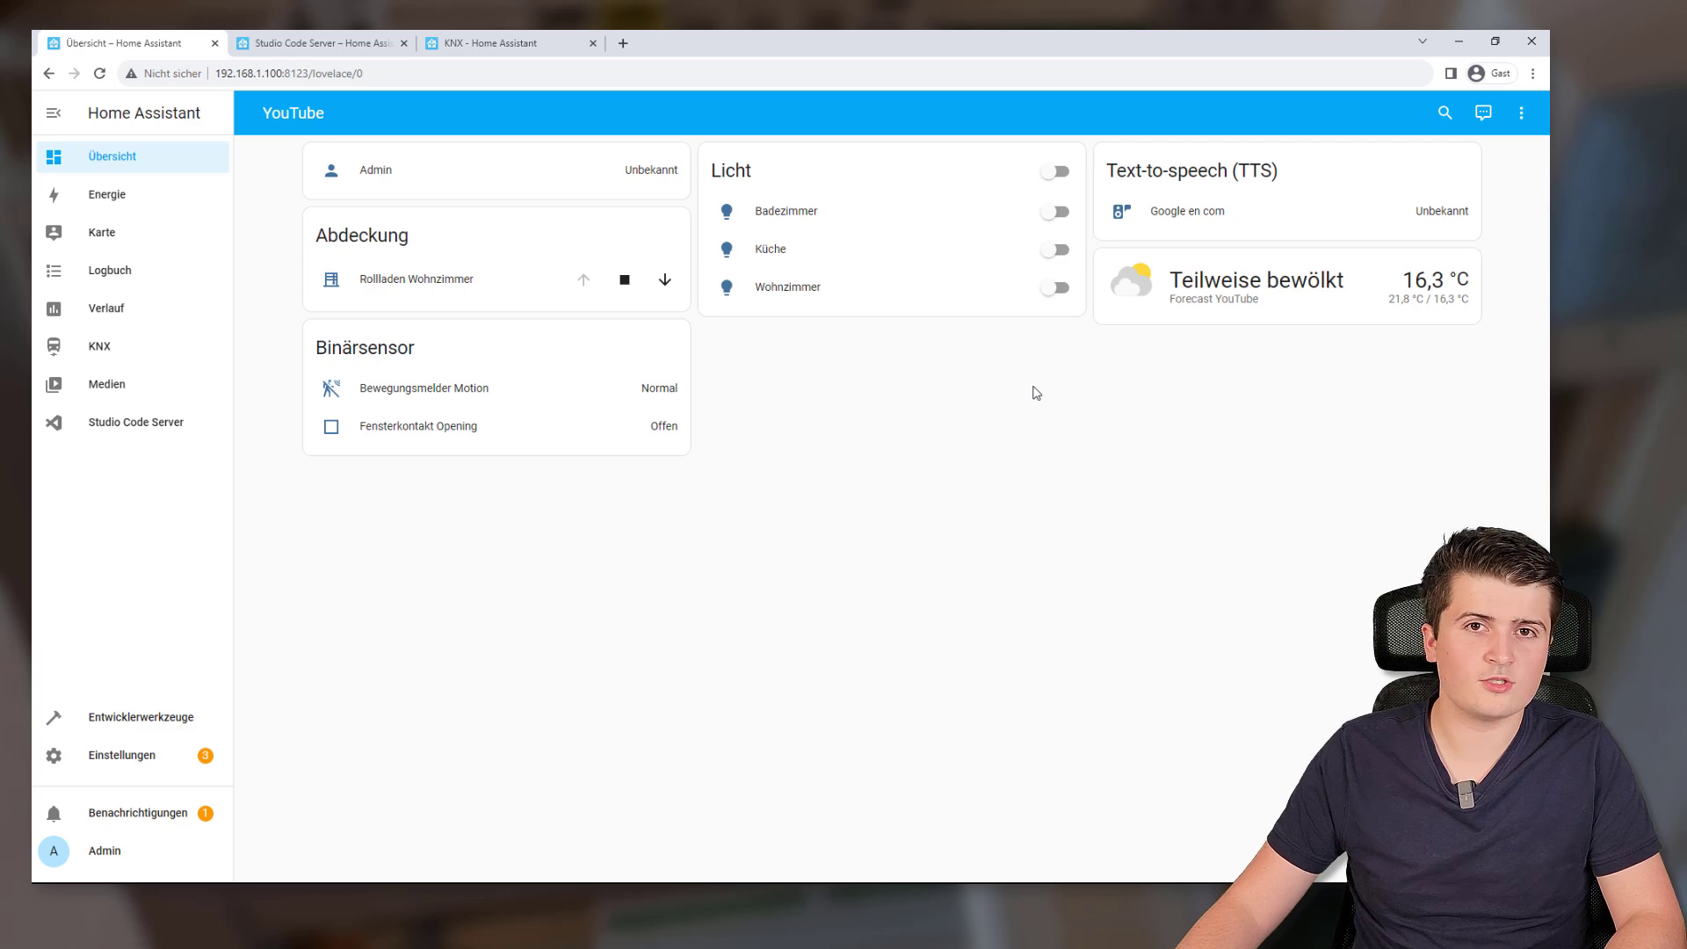
# On the KNX documentation page, scroll to the 'Exposing entity states' section
pyautogui.click(466, 48)
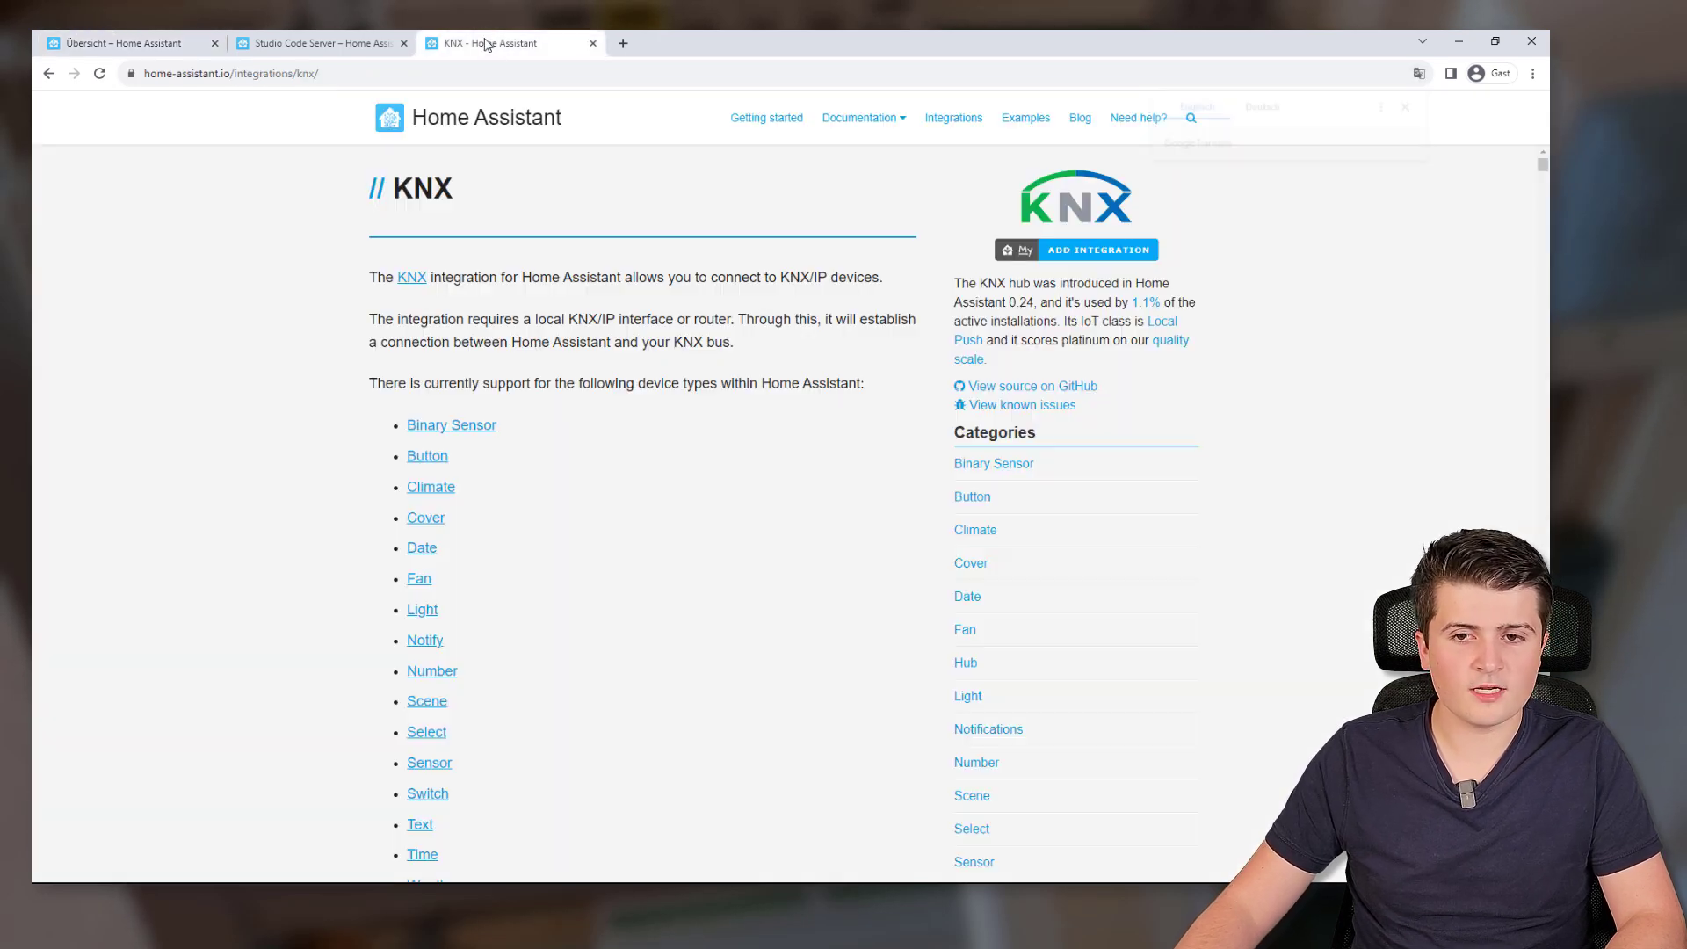
pyautogui.scroll(-4, 639, 306)
pyautogui.scroll(-20, 639, 307)
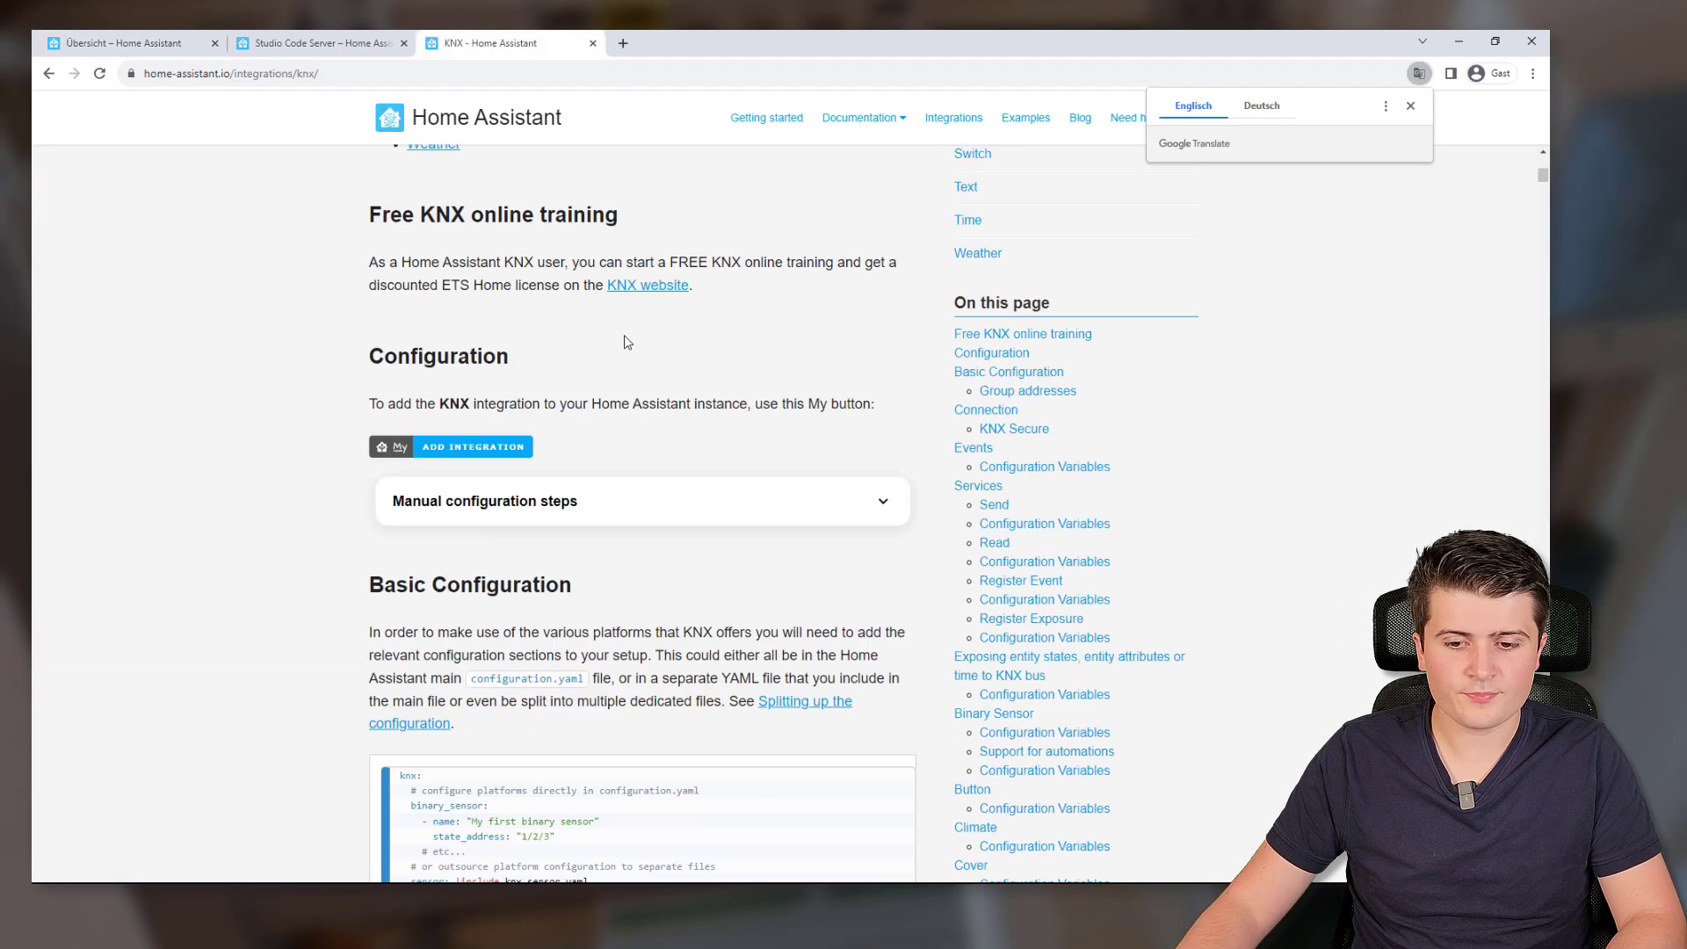
pyautogui.moveTo(372, 227); pyautogui.dragTo(597, 230)
pyautogui.click(707, 249)
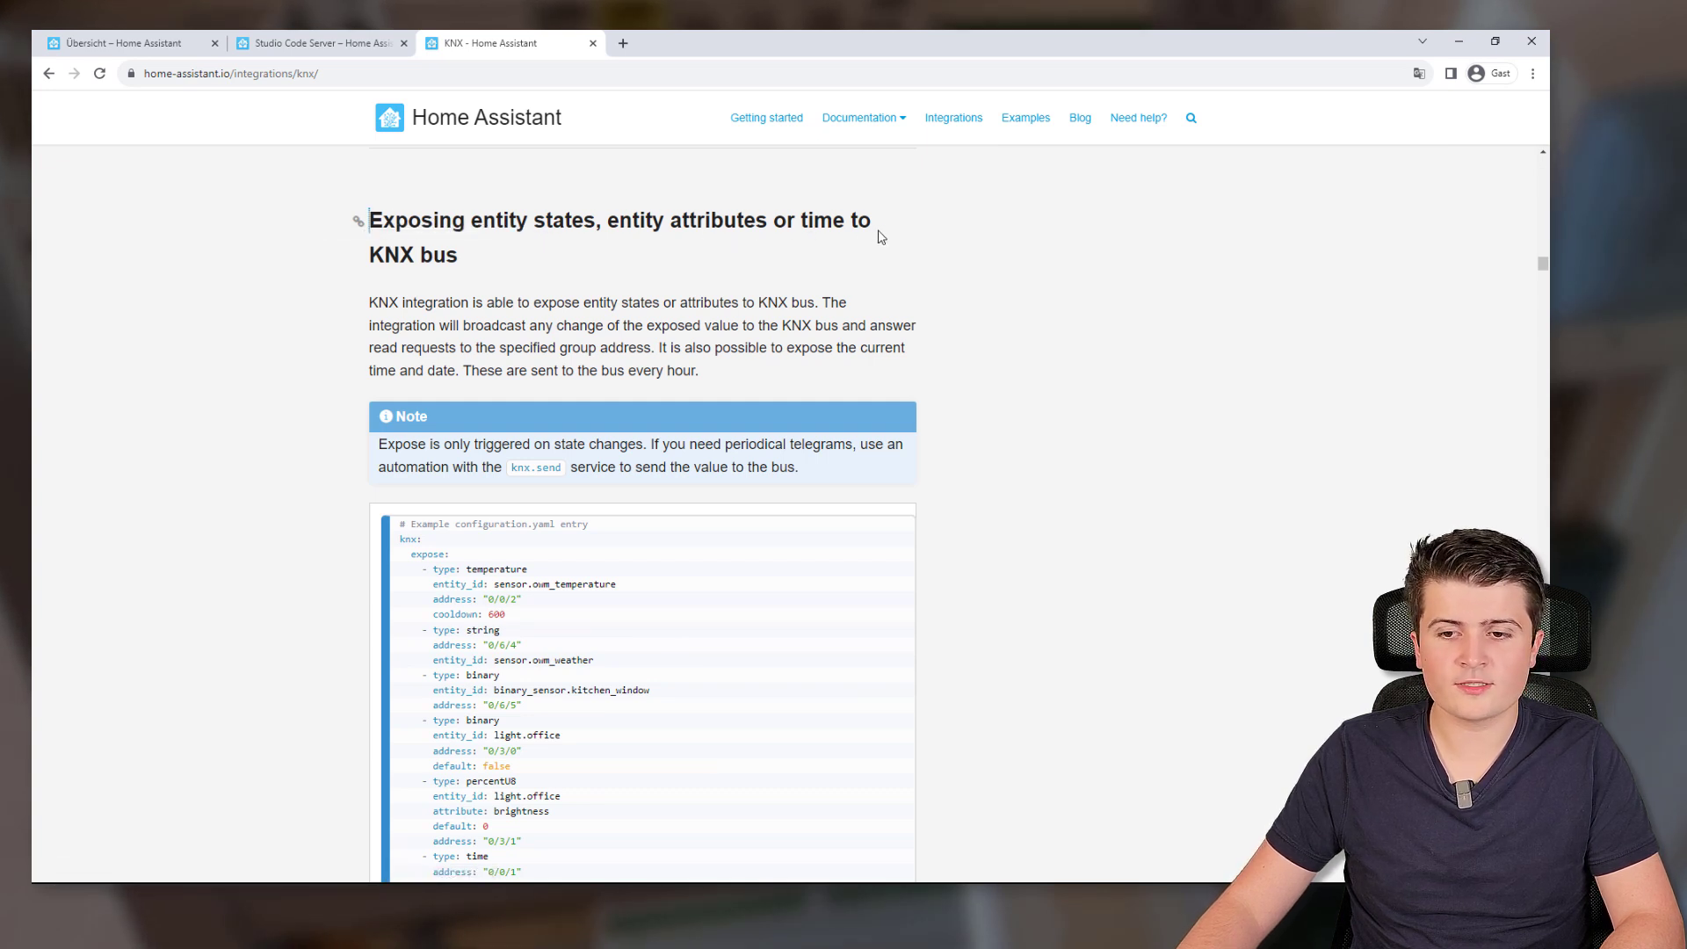
pyautogui.scroll(-4, 525, 295)
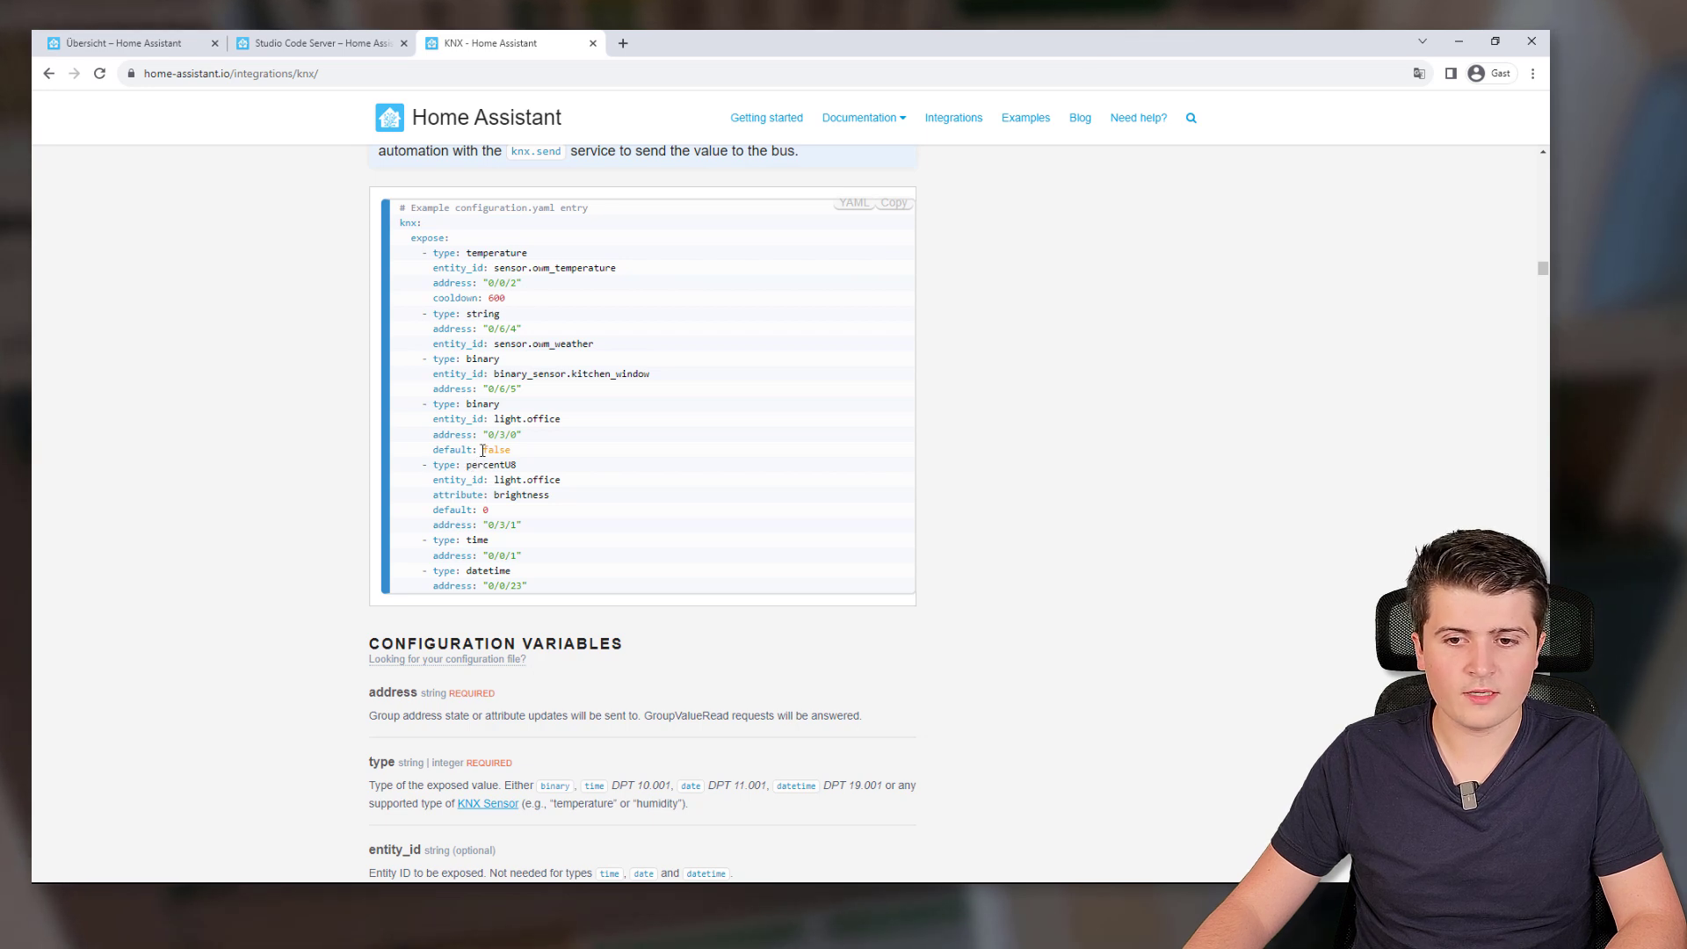
# Highlight the knx:, expose: lines and all expose entries of the example YAML
pyautogui.moveTo(403, 227); pyautogui.dragTo(425, 233)
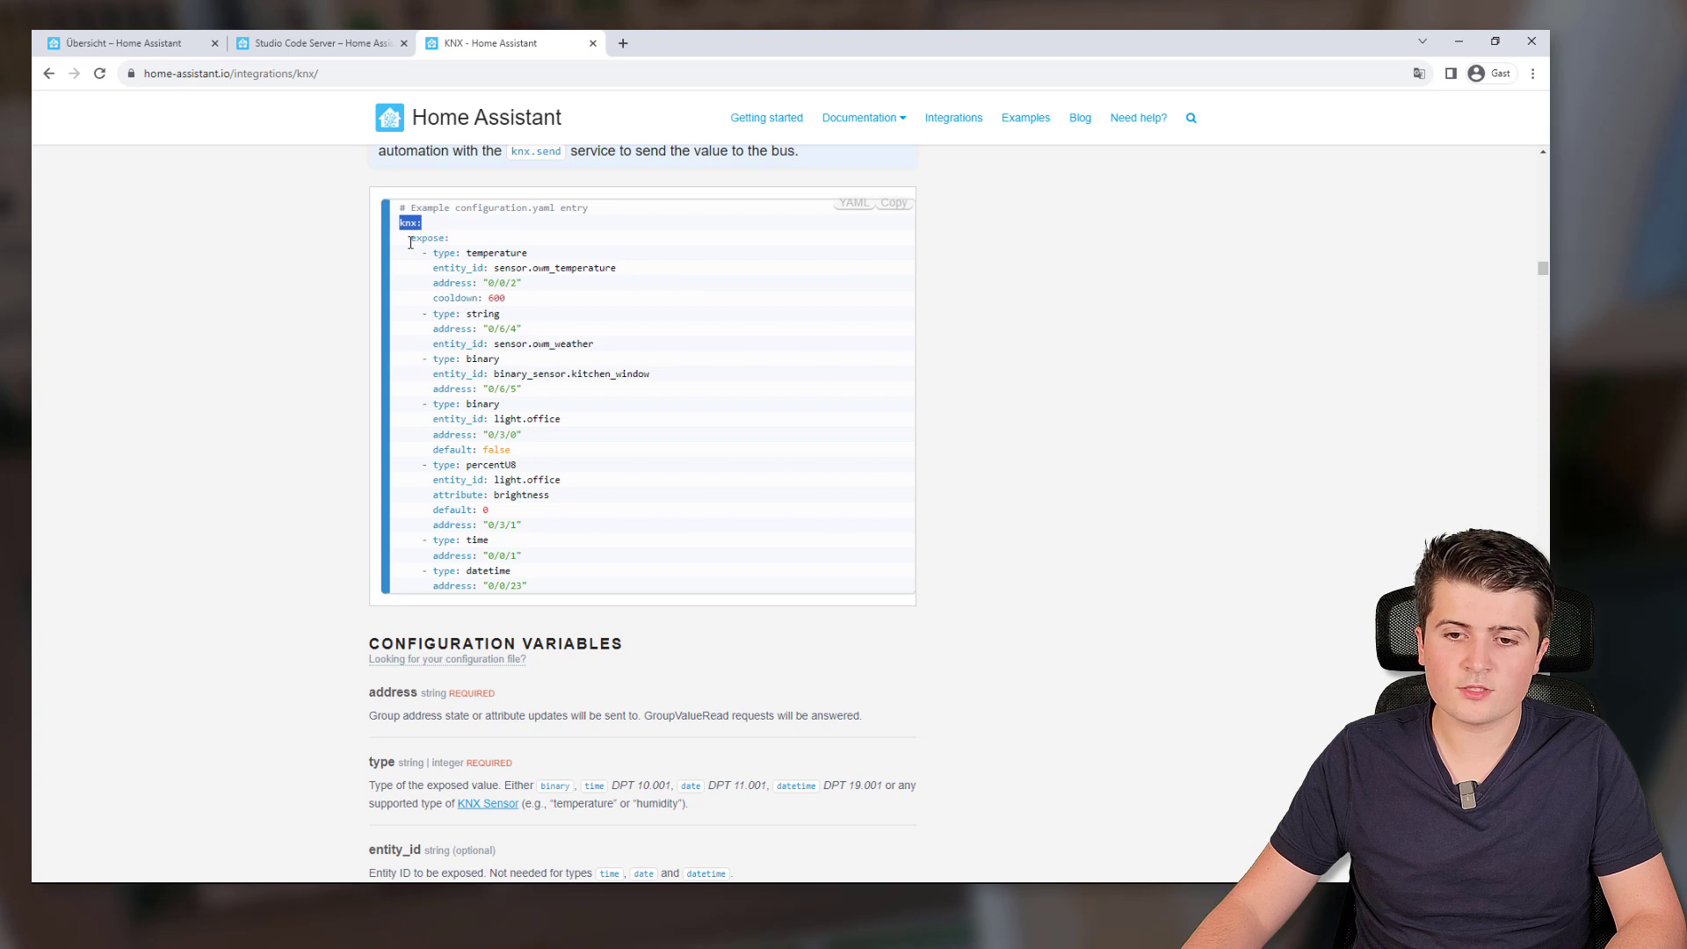
pyautogui.moveTo(409, 238); pyautogui.dragTo(464, 243)
pyautogui.click(422, 253)
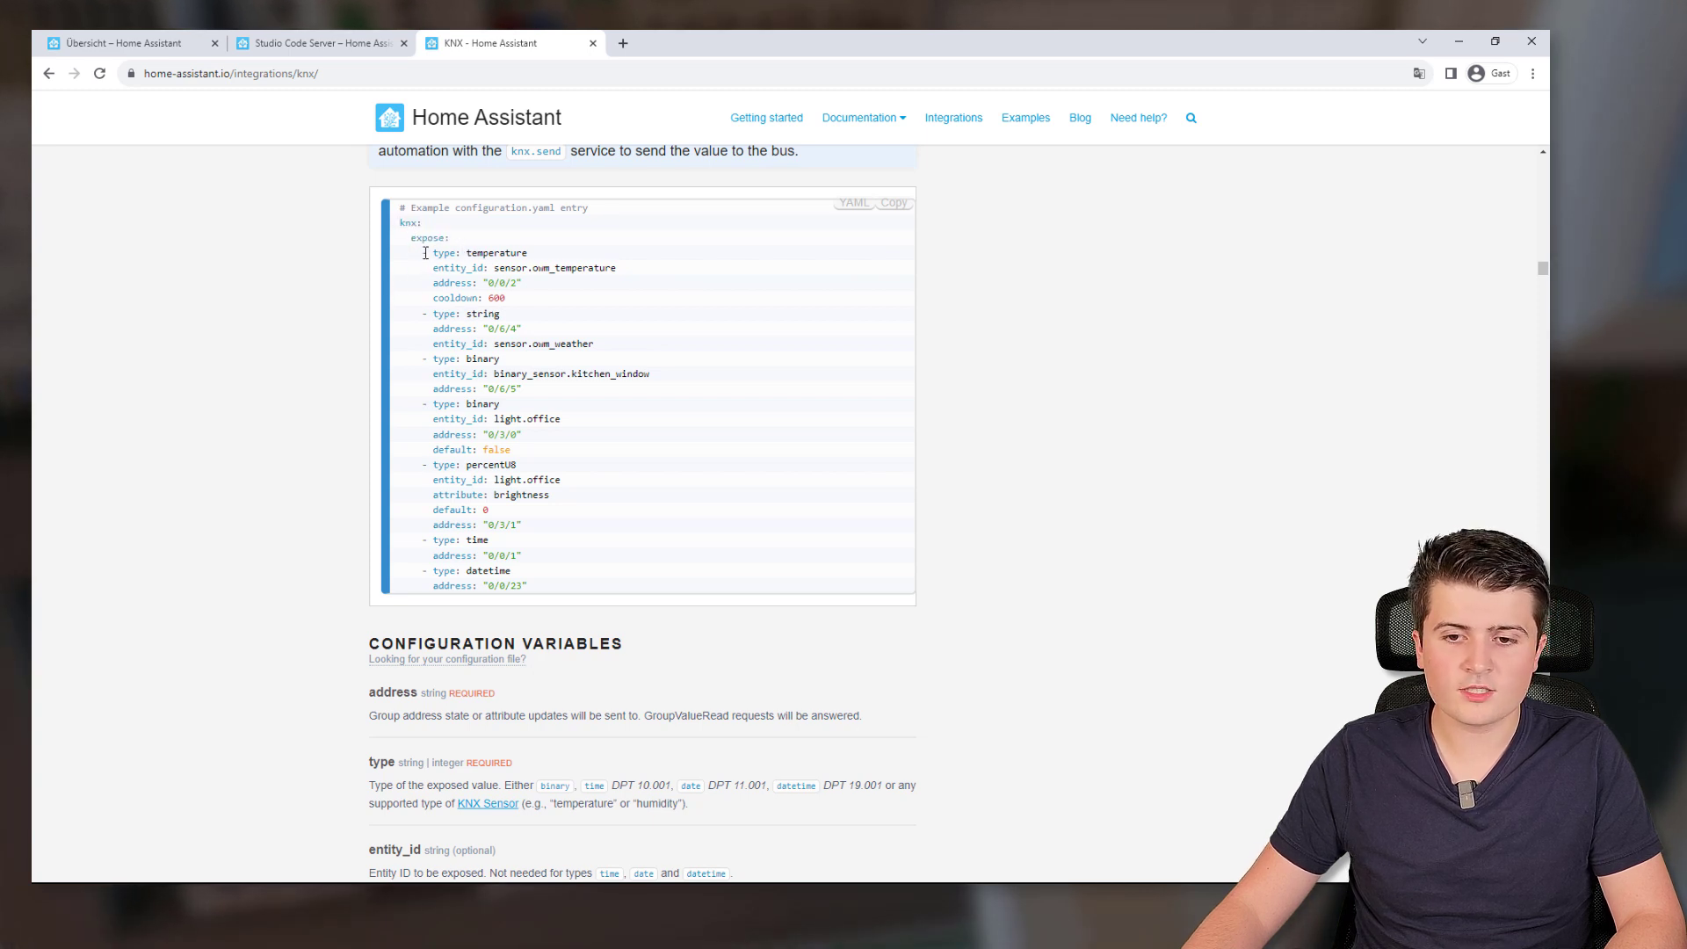
pyautogui.moveTo(420, 252); pyautogui.dragTo(611, 588)
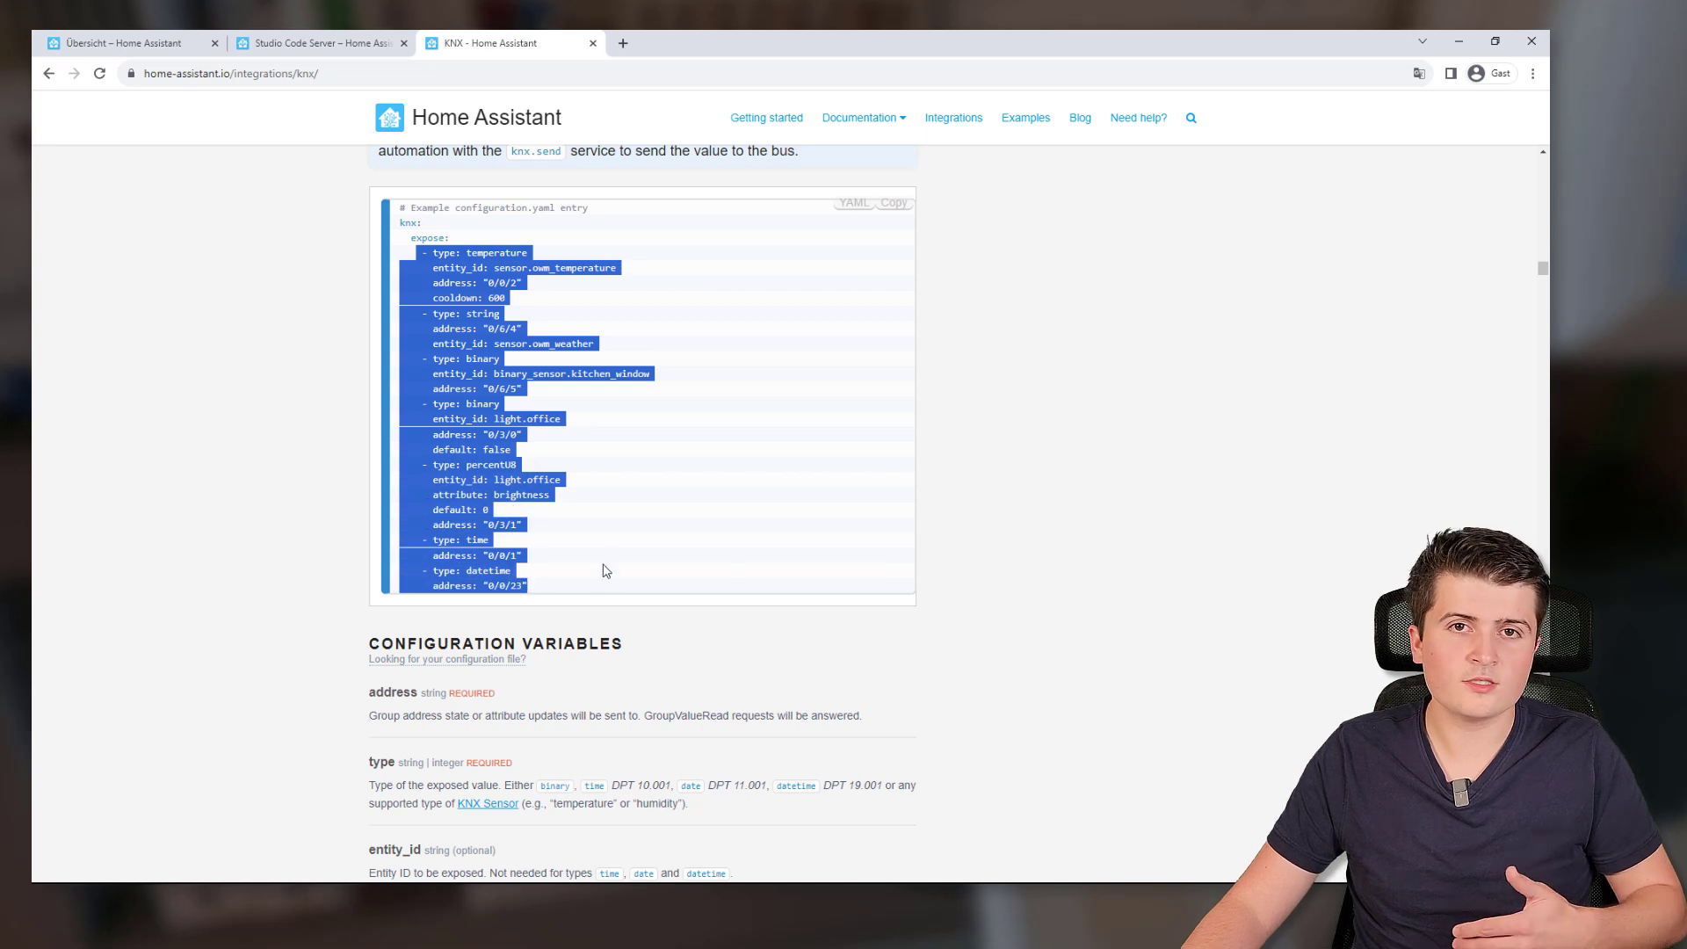
pyautogui.click(569, 507)
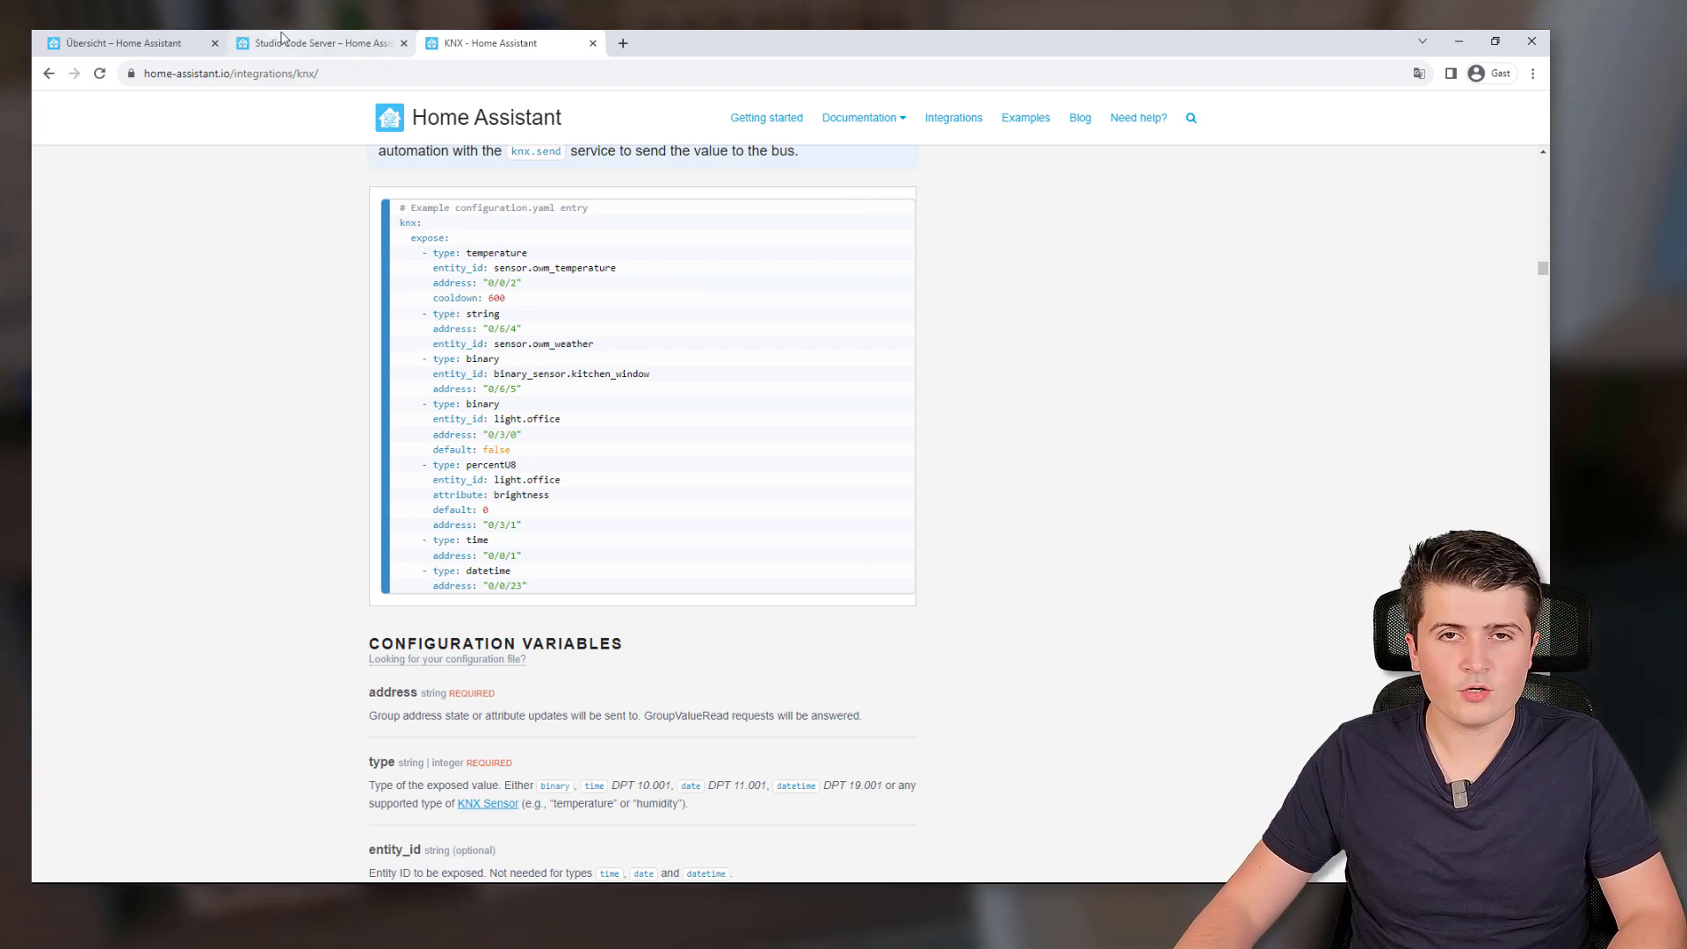
# In Studio Code Server, trust the config folder's authors and open knx.yaml
pyautogui.click(317, 43)
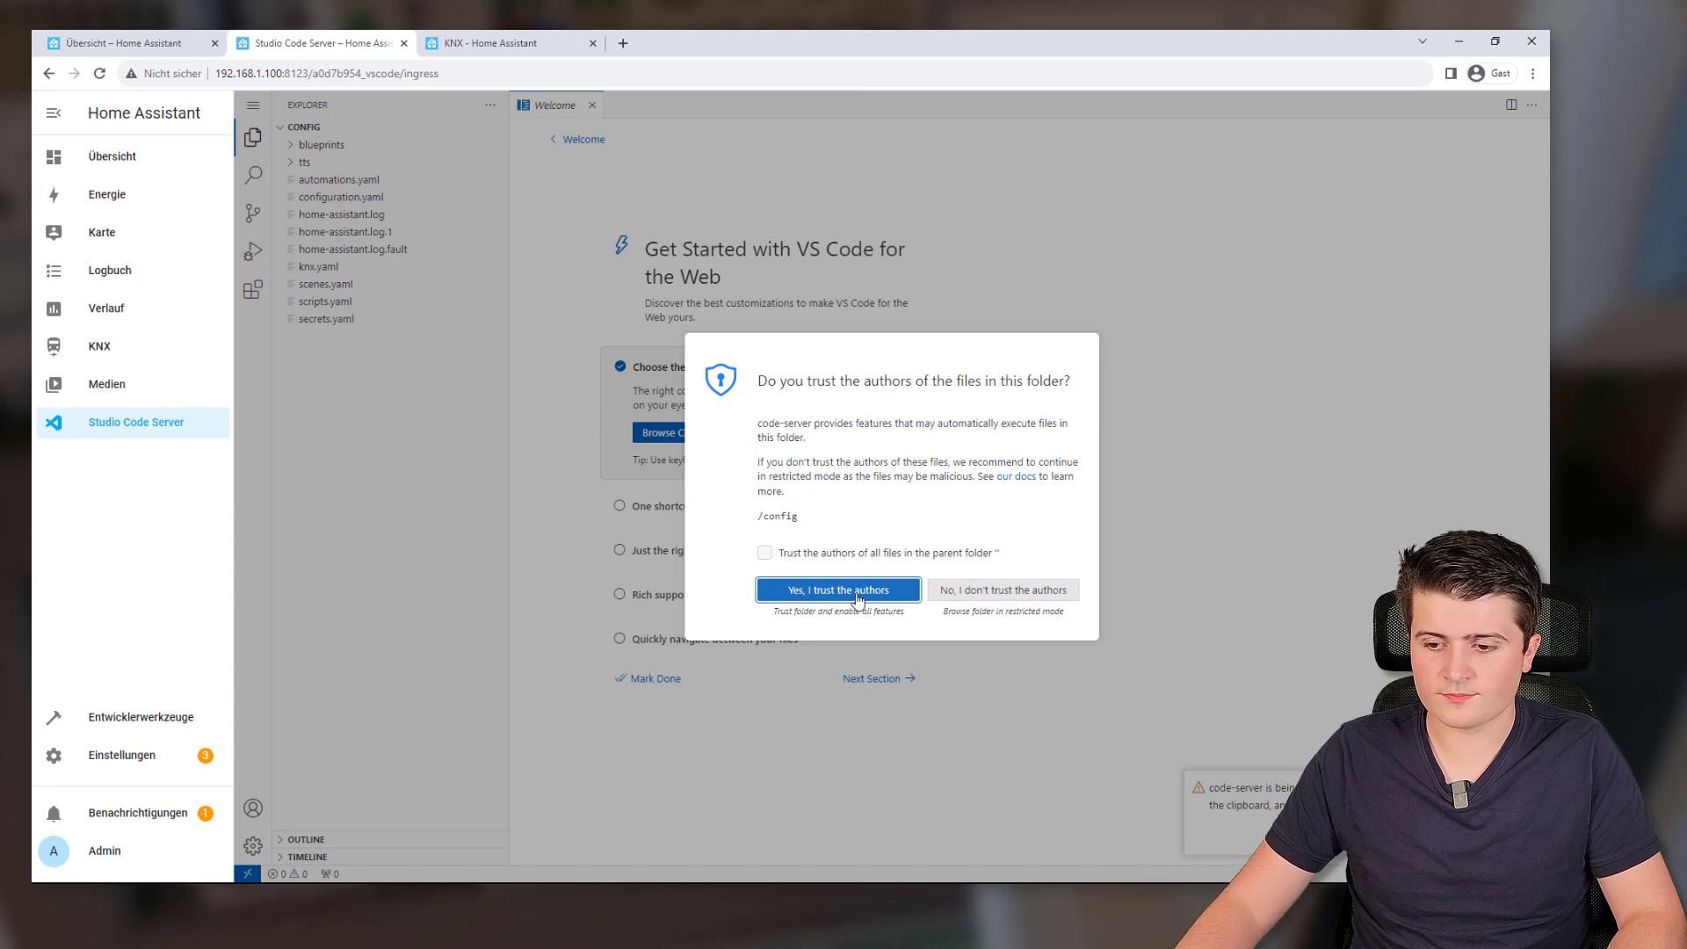
pyautogui.click(853, 597)
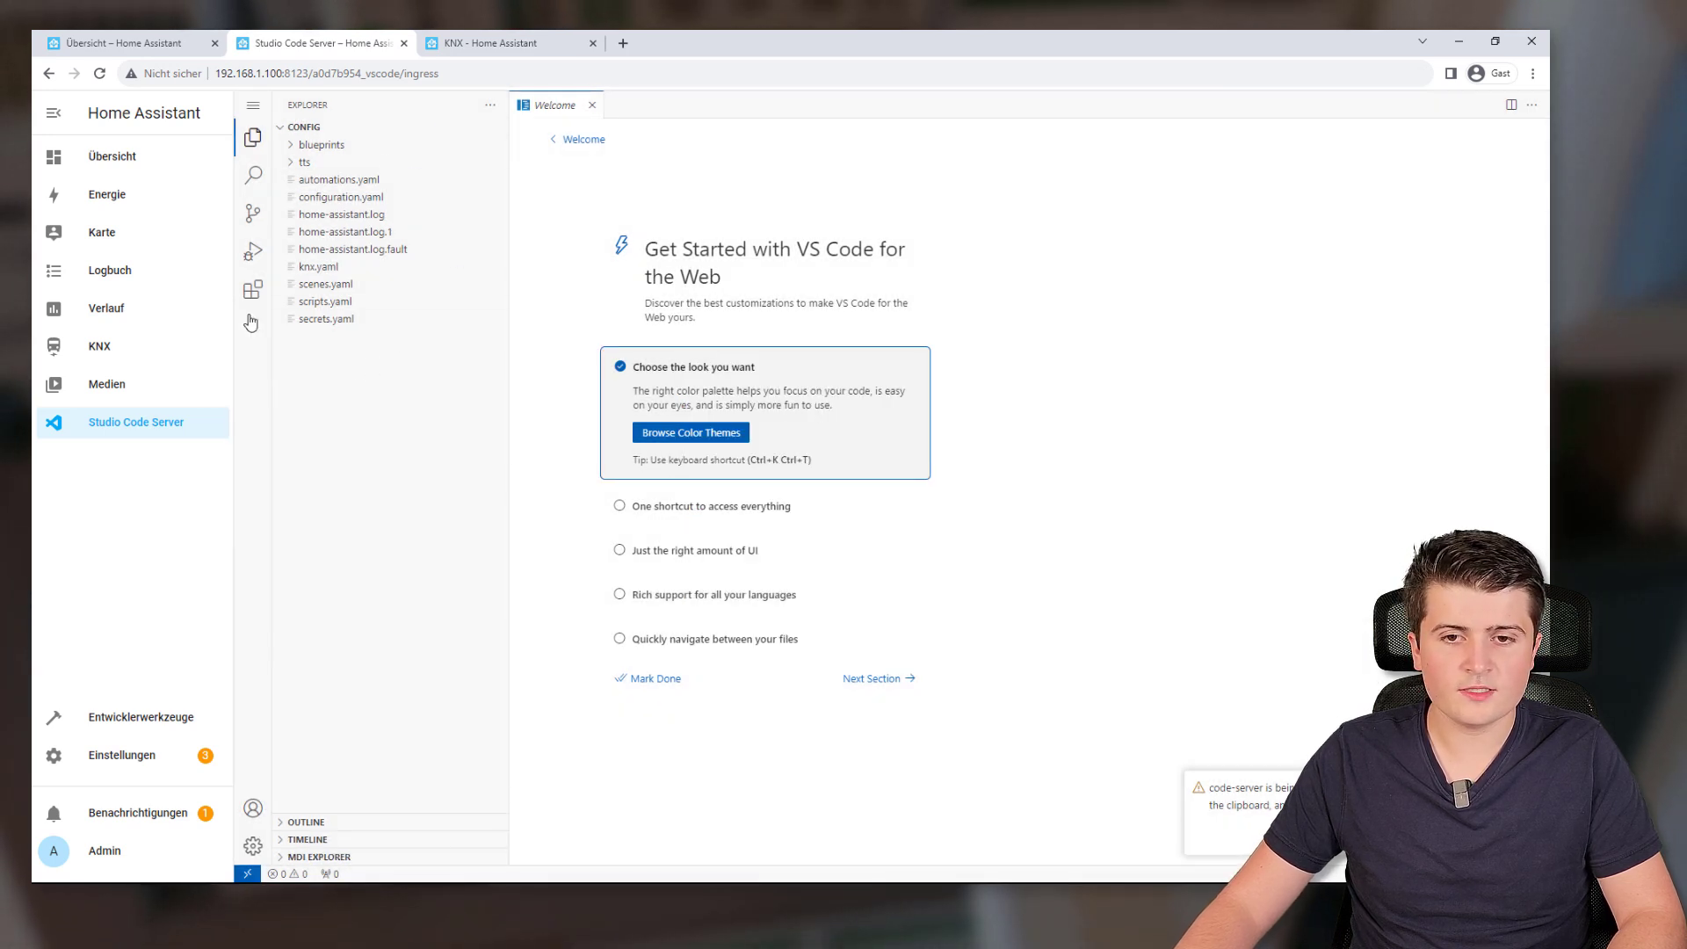
pyautogui.click(321, 267)
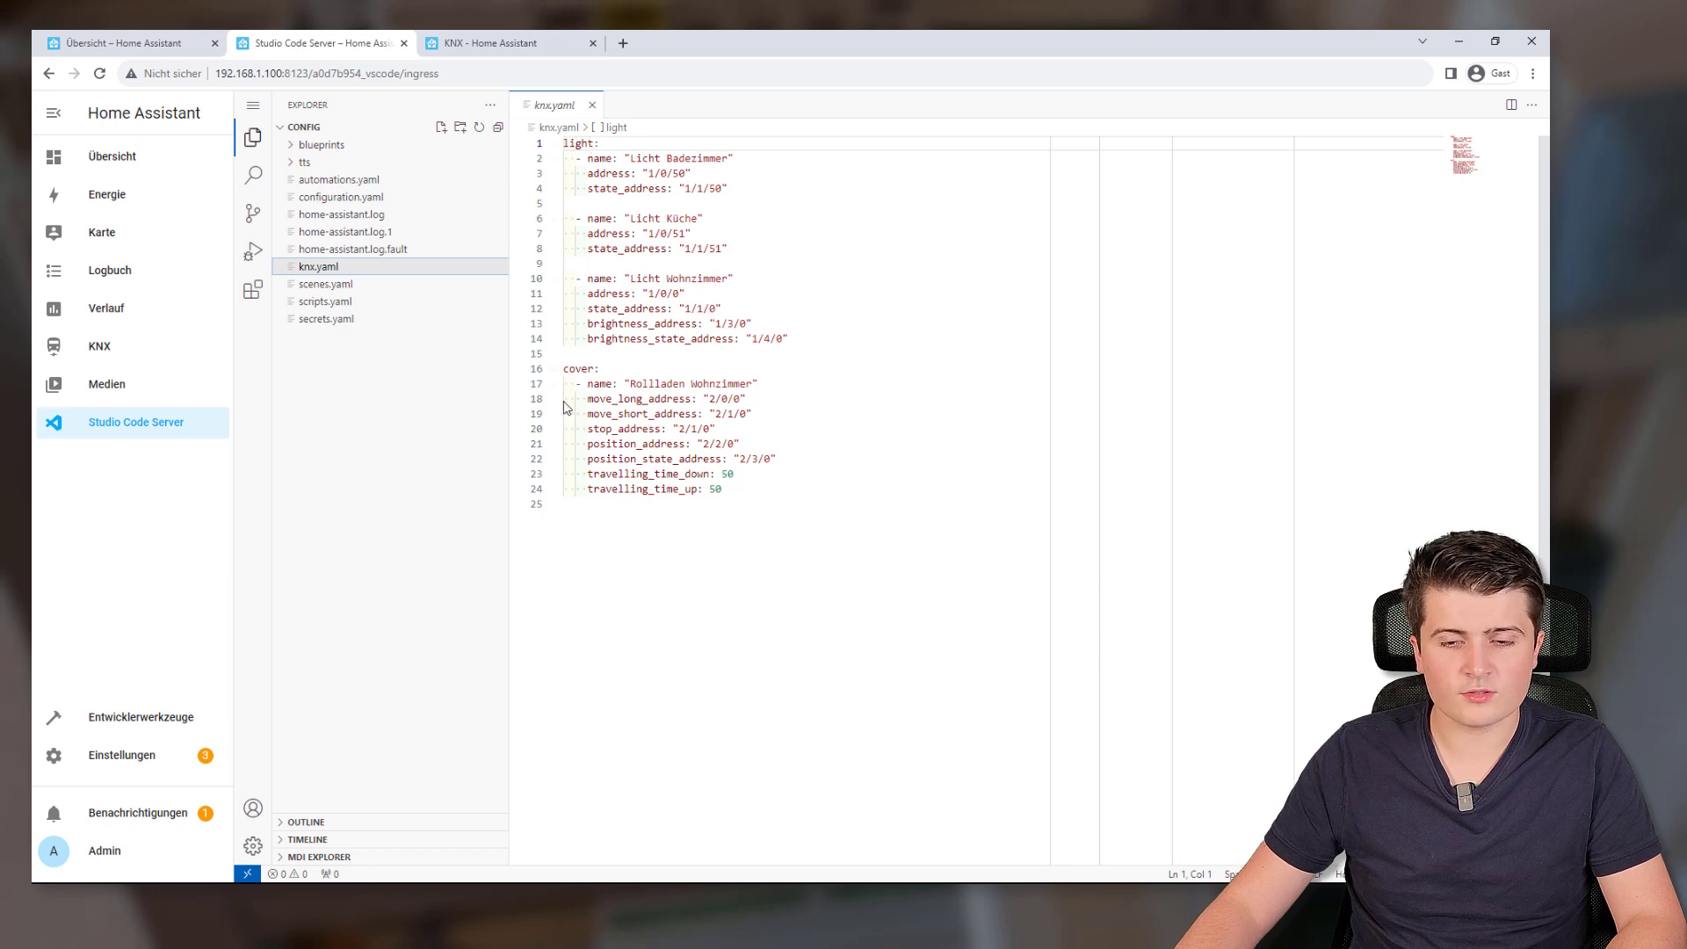
# Below the cover configuration, start a top-level 'expose:' section with a first '- type:' entry
pyautogui.click(794, 488)
pyautogui.press('Return')
pyautogui.press('Return')
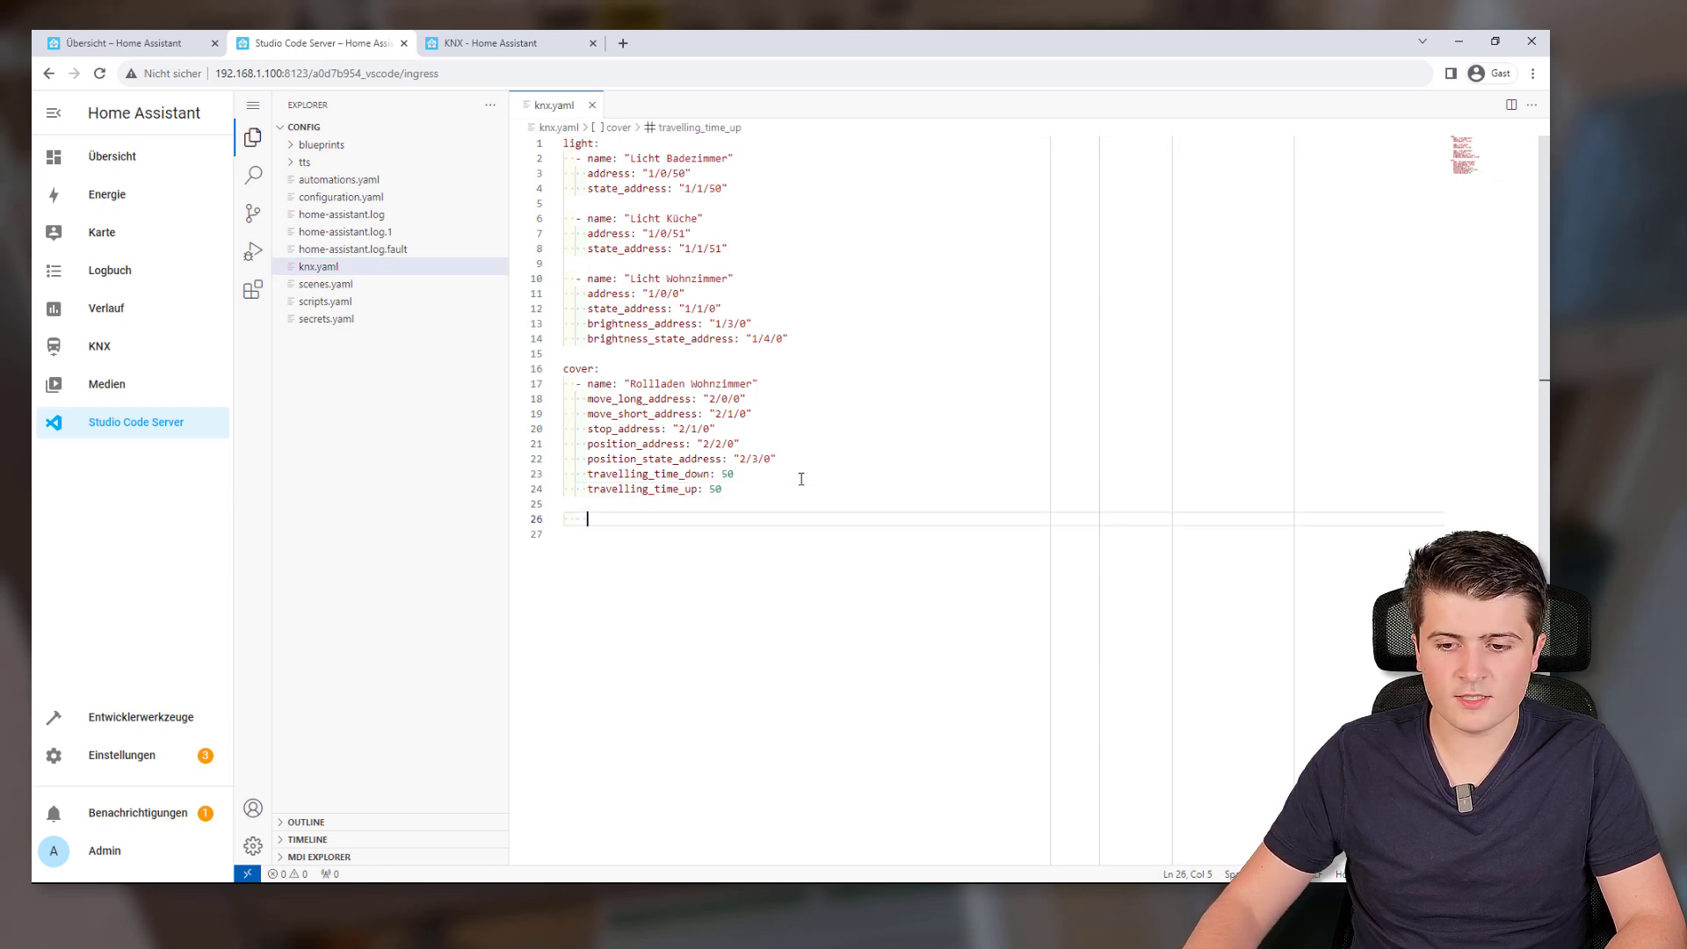
pyautogui.press('BackSpace')
pyautogui.press('BackSpace')
pyautogui.press('Return')
pyautogui.press('Return')
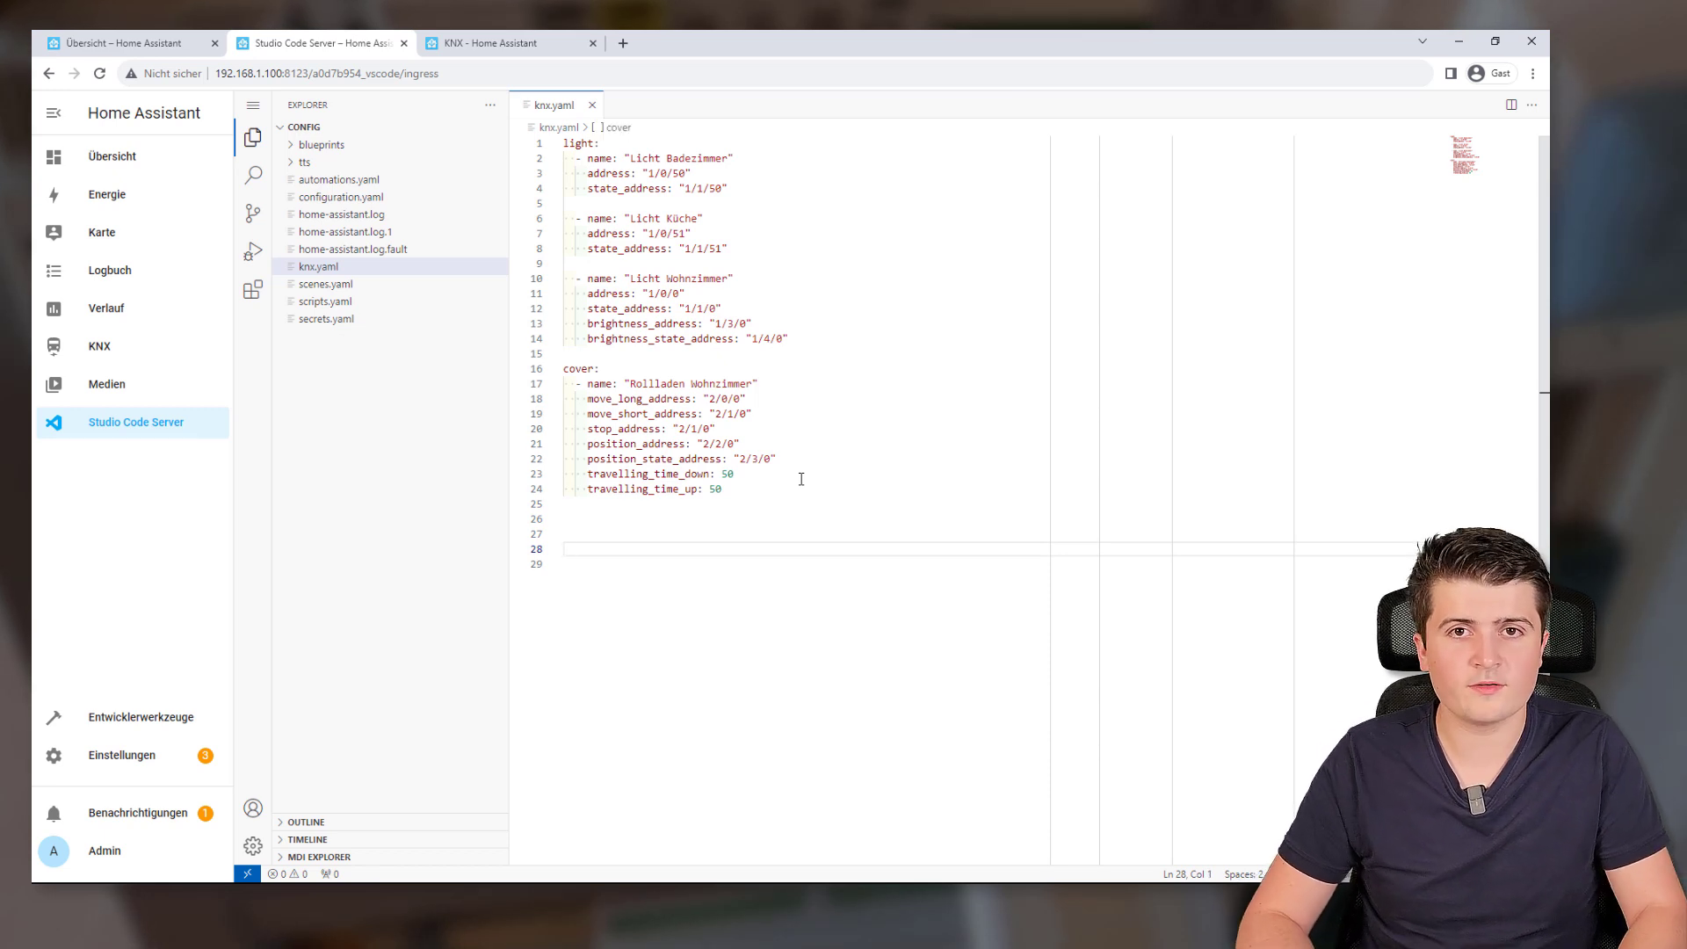
pyautogui.write('expose:')
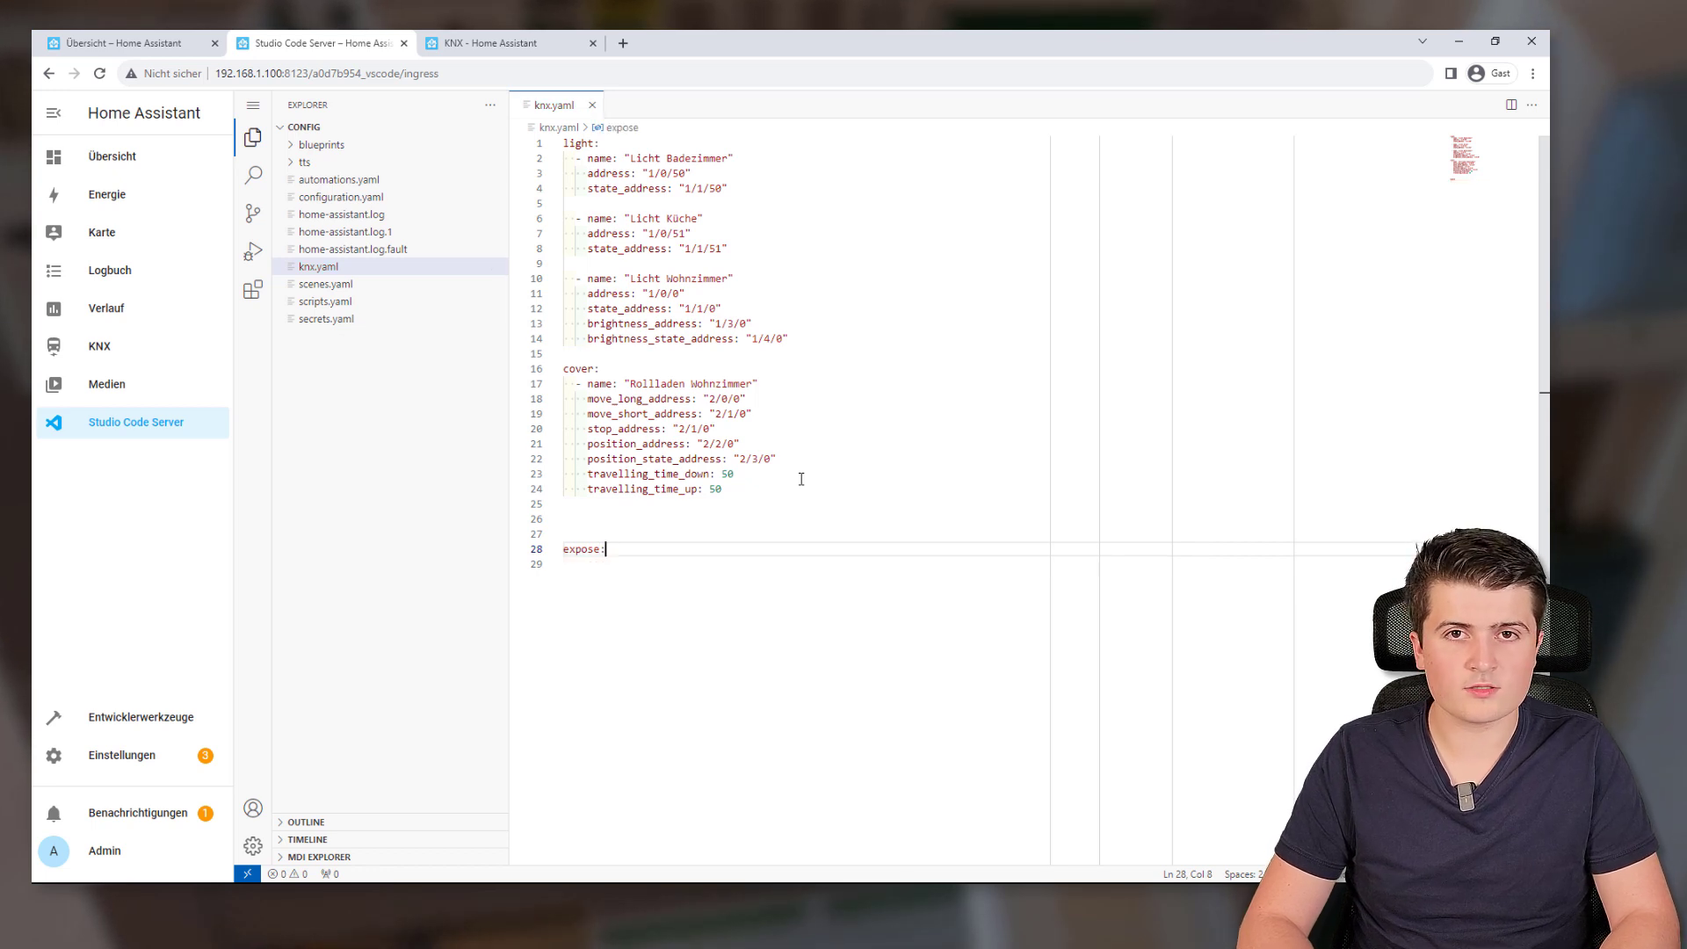
pyautogui.press('Return')
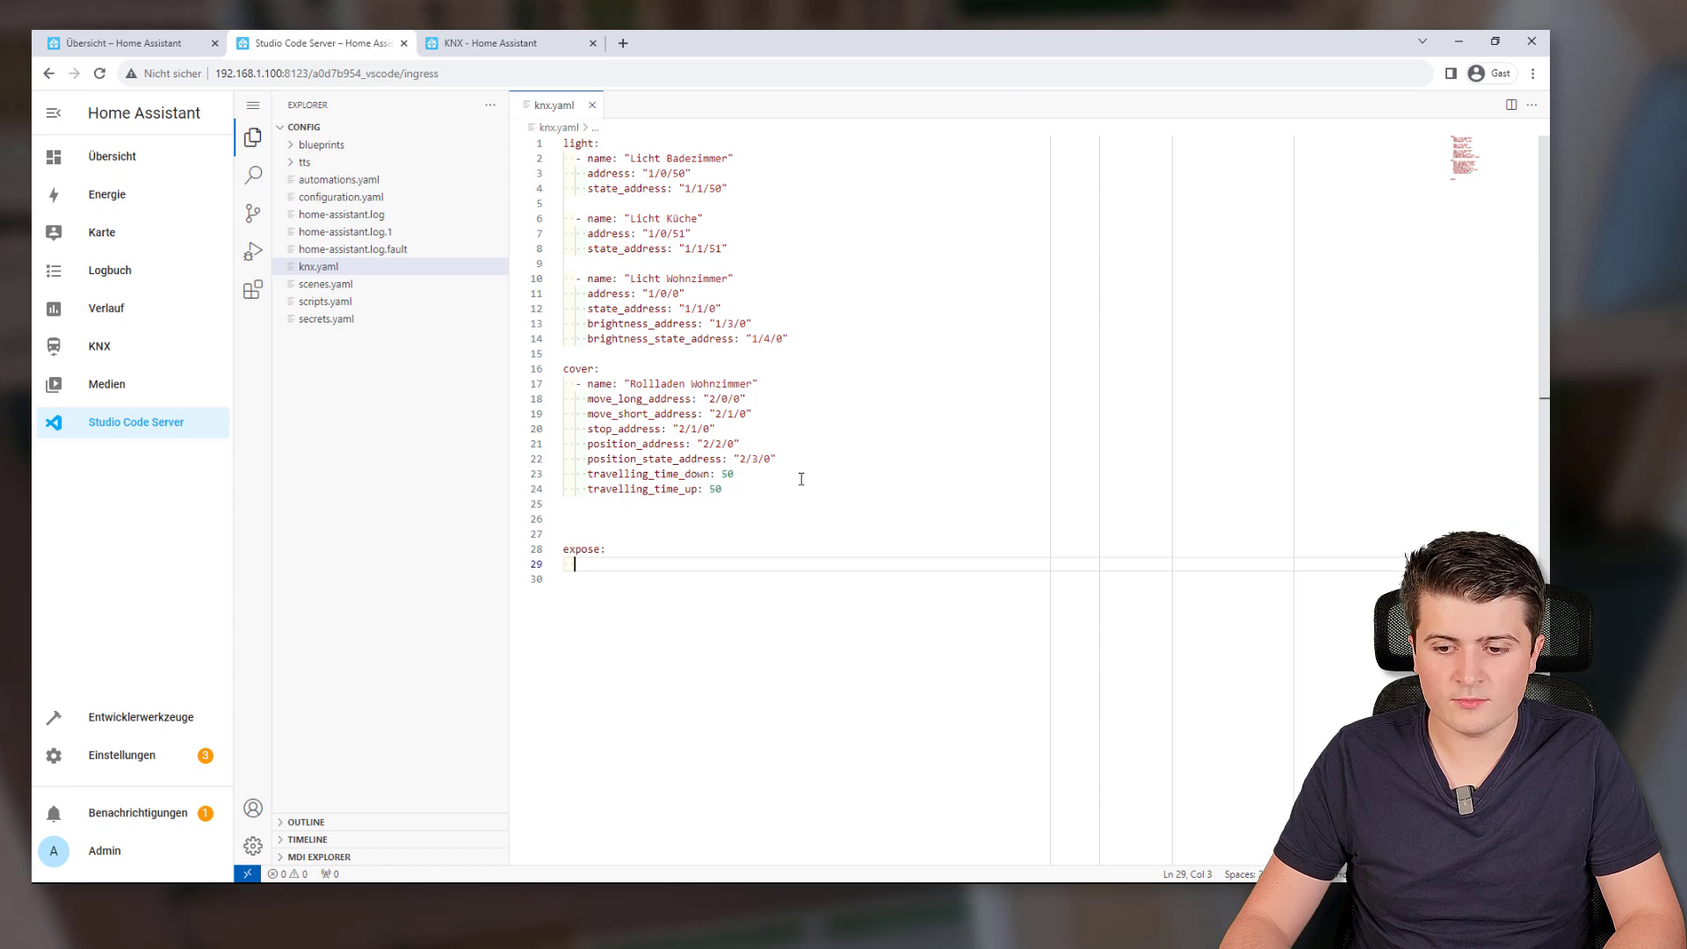
pyautogui.write('- tyoe')
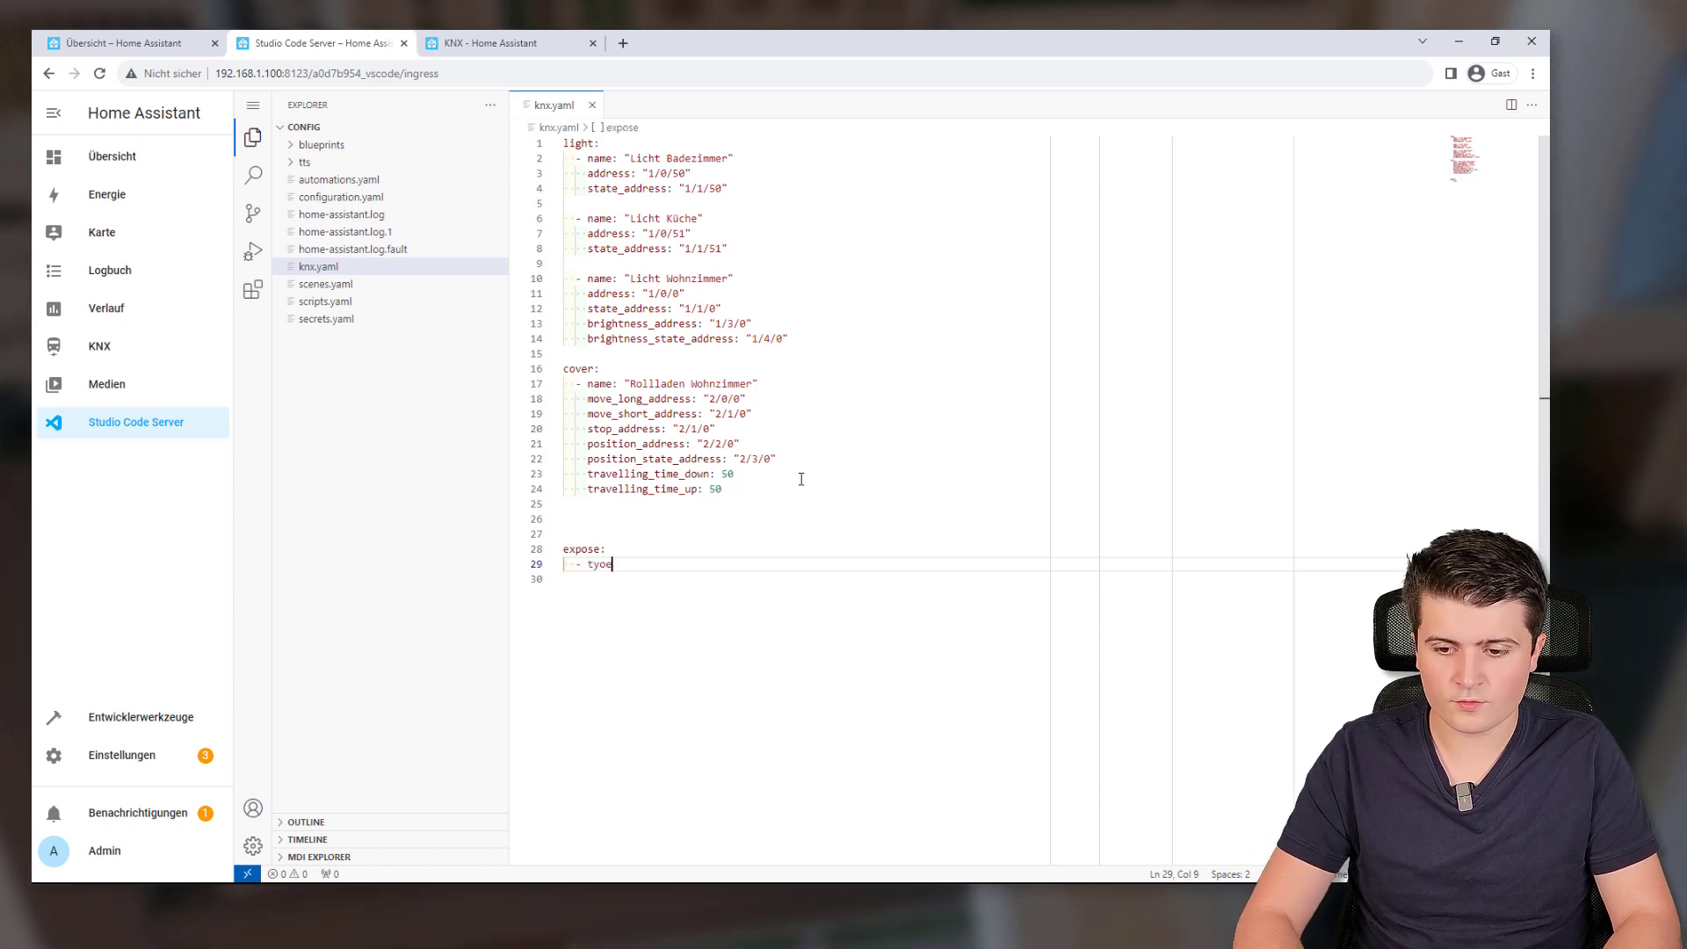
pyautogui.write('e:')
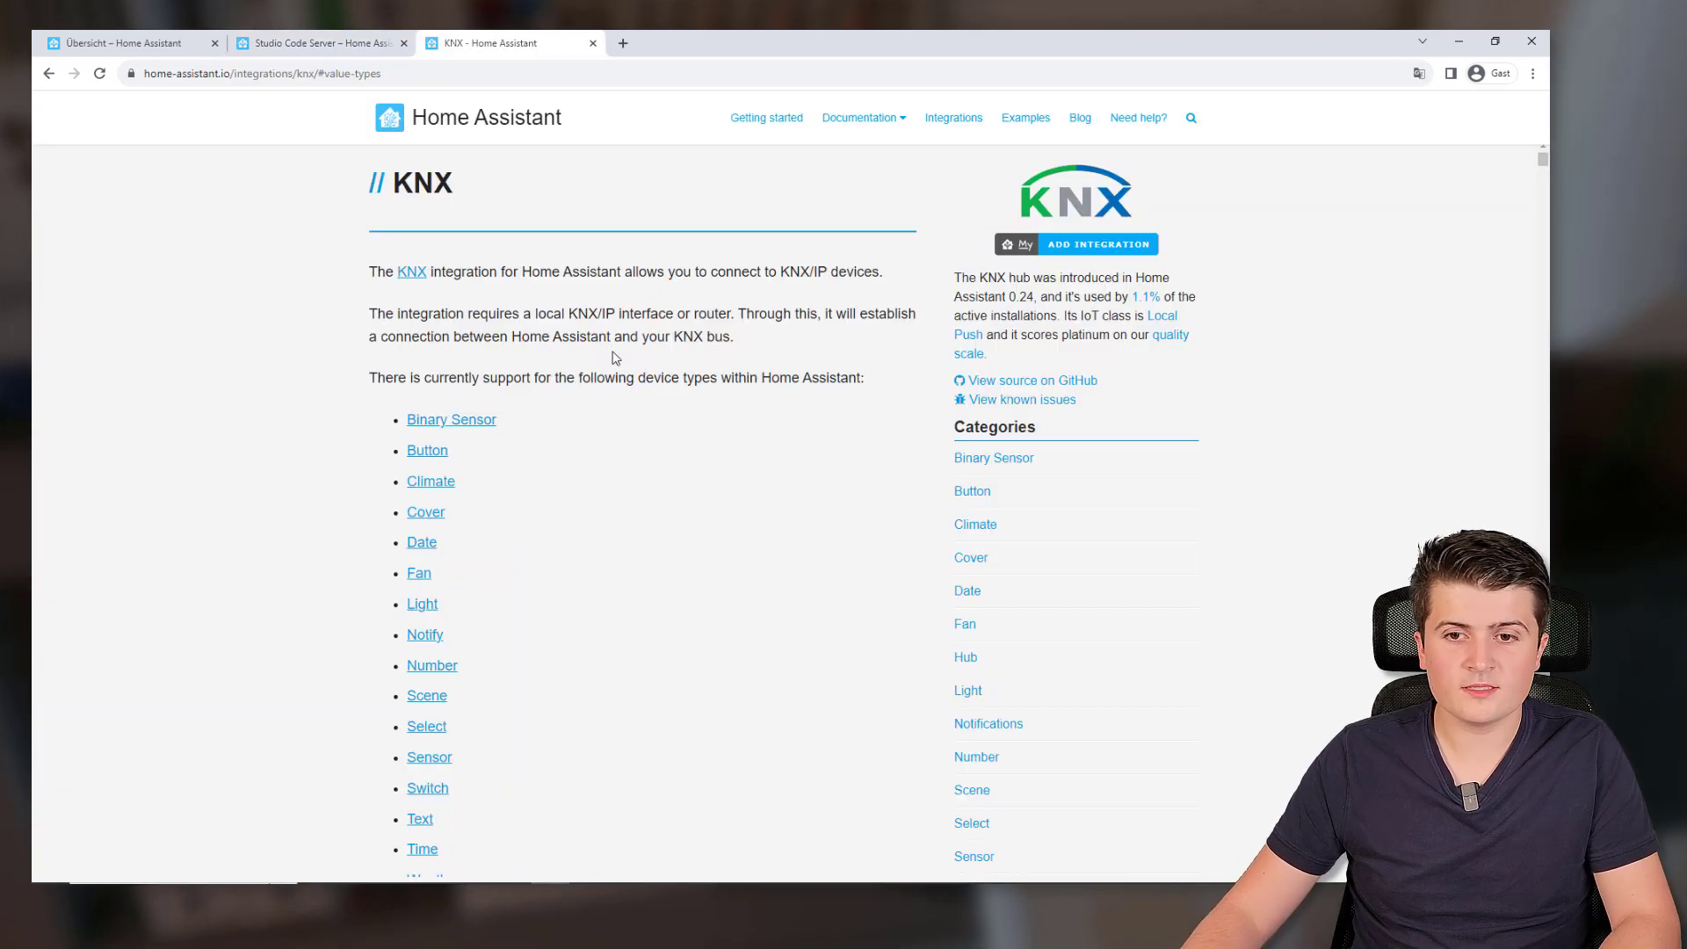
# Browse the KNX value types table in the Sensor section of the docs
pyautogui.scroll(-3, 545, 377)
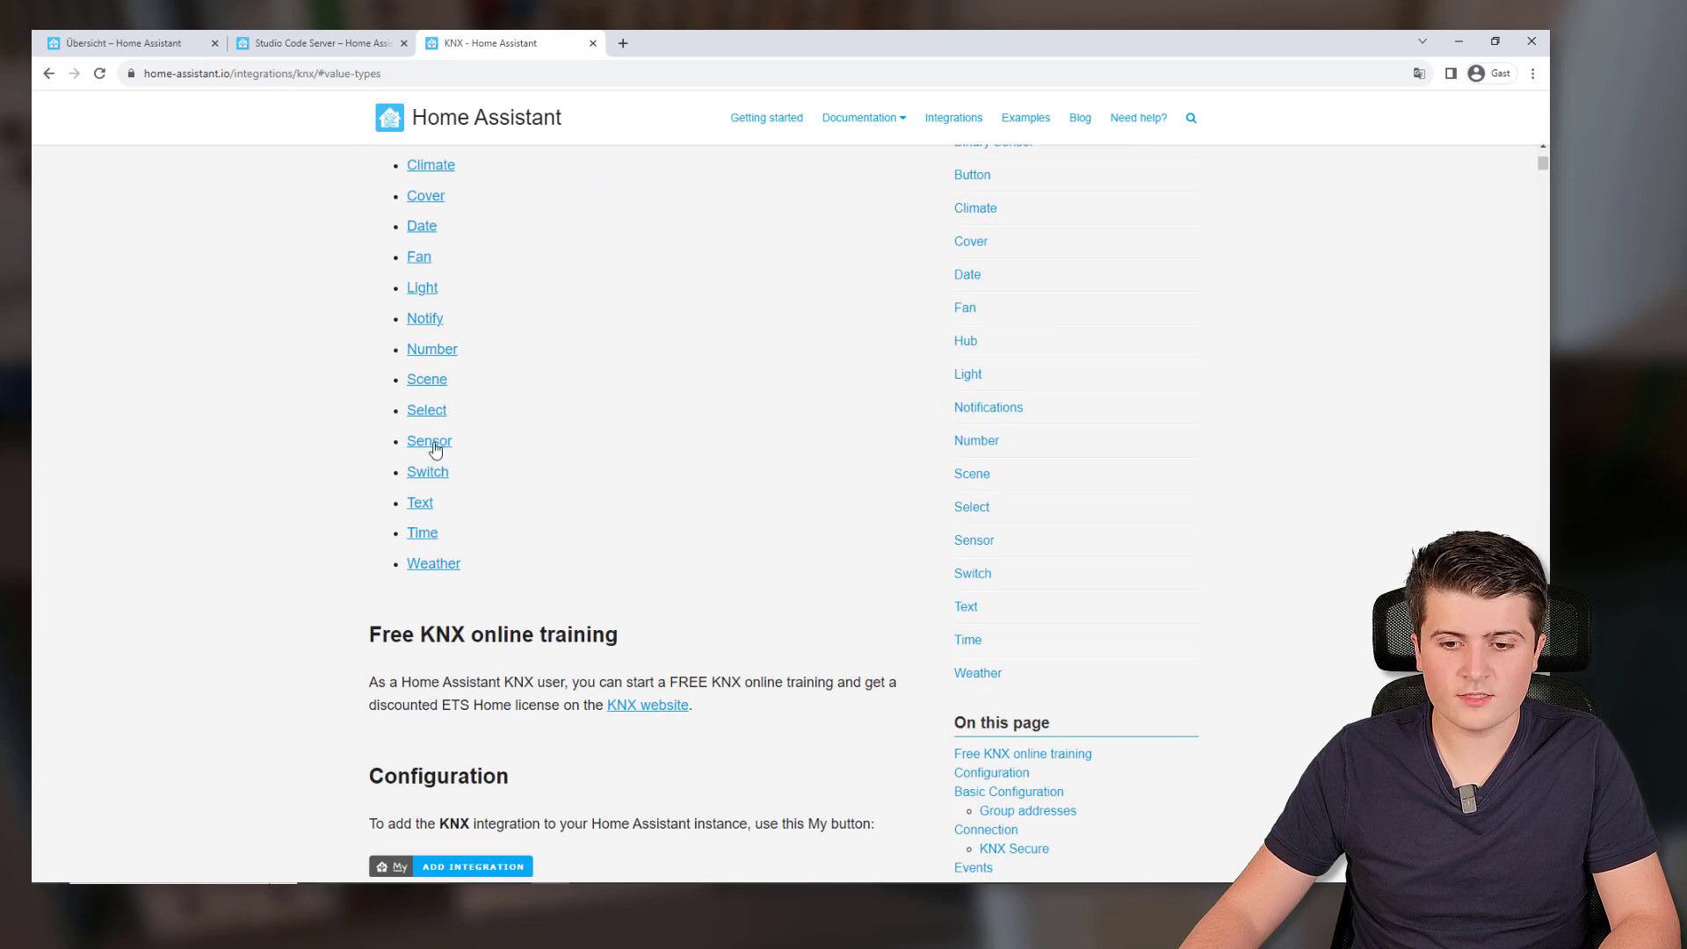
pyautogui.click(431, 441)
pyautogui.scroll(-8, 563, 452)
pyautogui.scroll(-4, 524, 446)
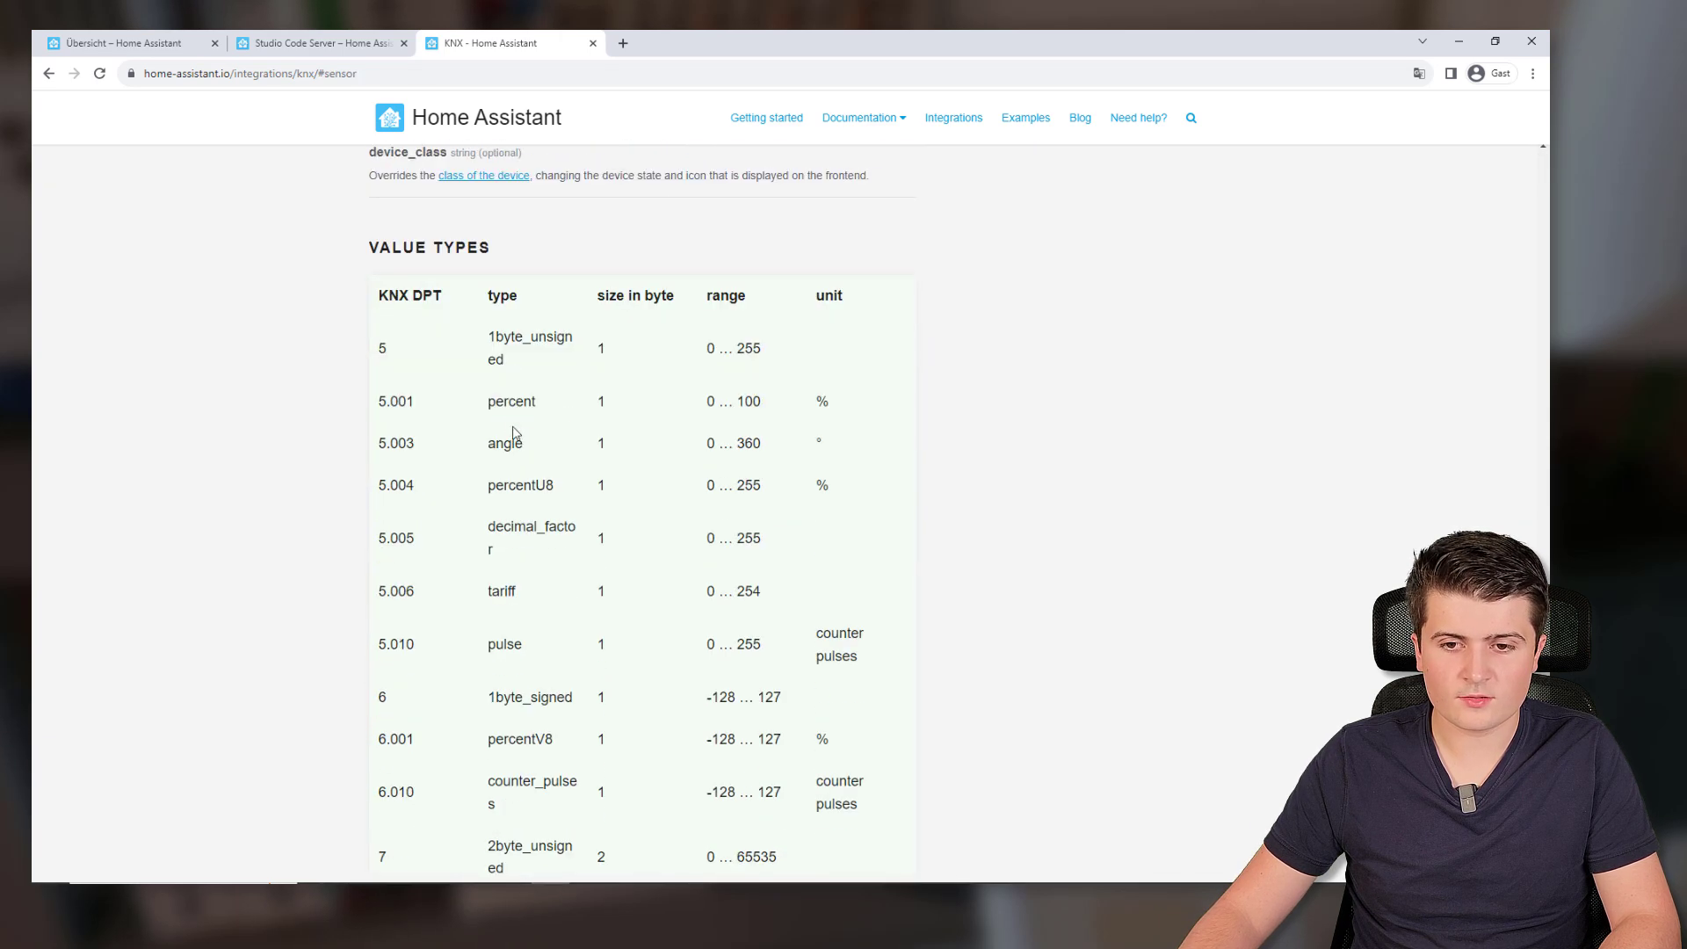
pyautogui.scroll(-15, 527, 404)
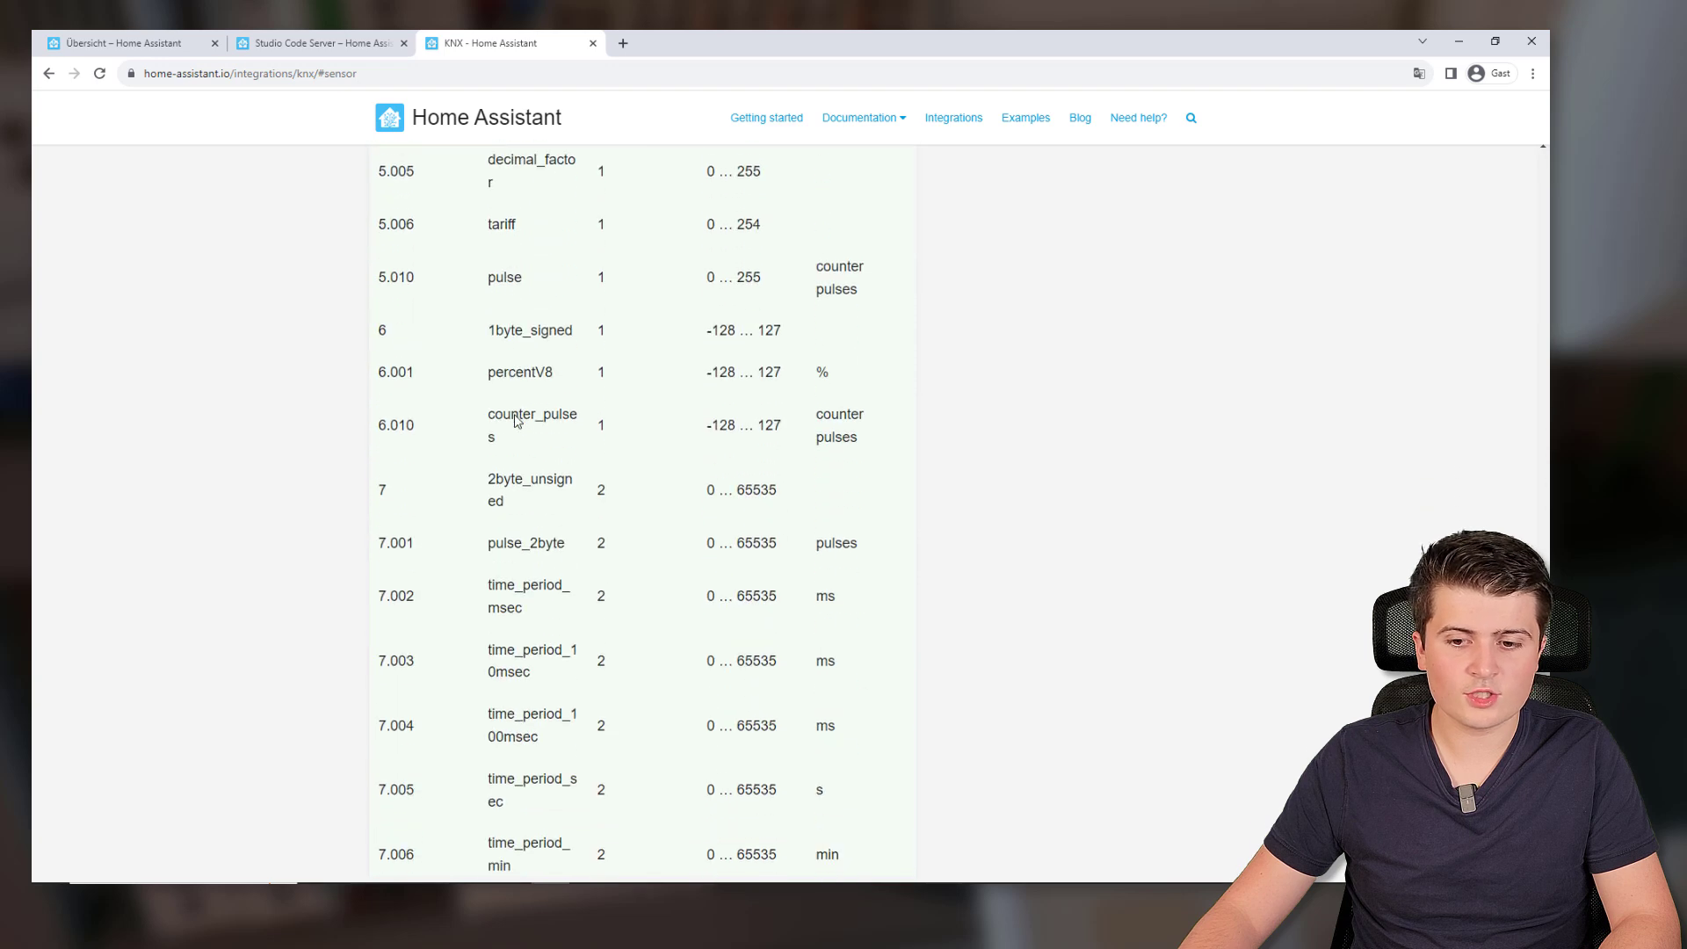
pyautogui.scroll(-10, 517, 416)
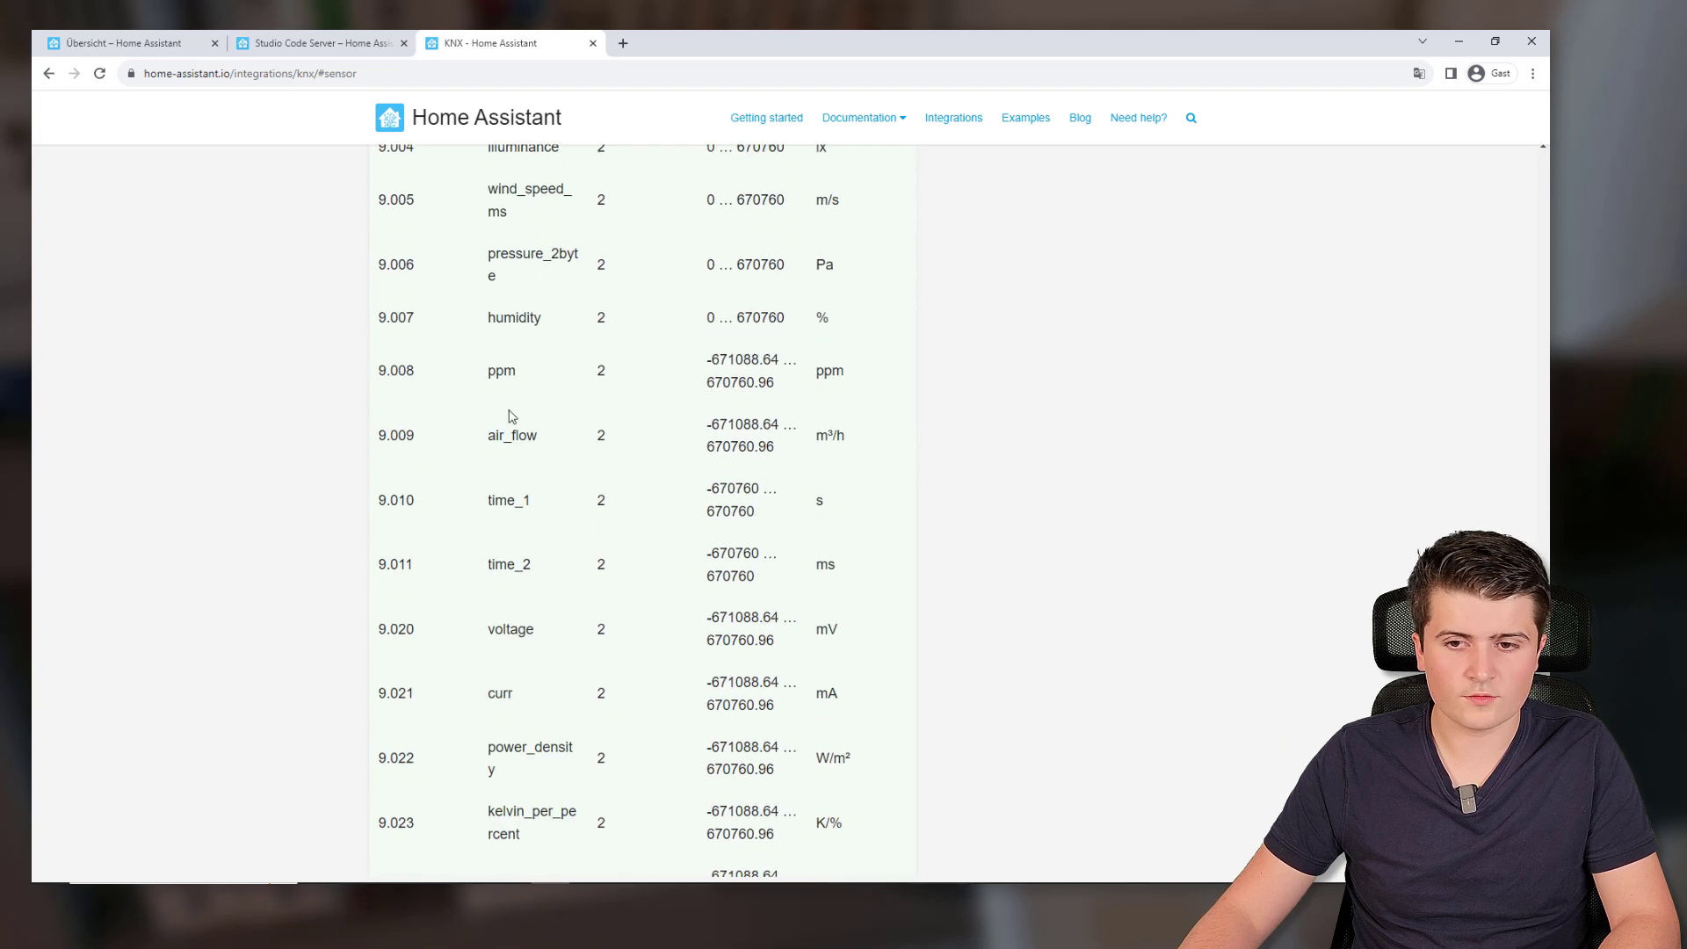
pyautogui.scroll(20, 388, 218)
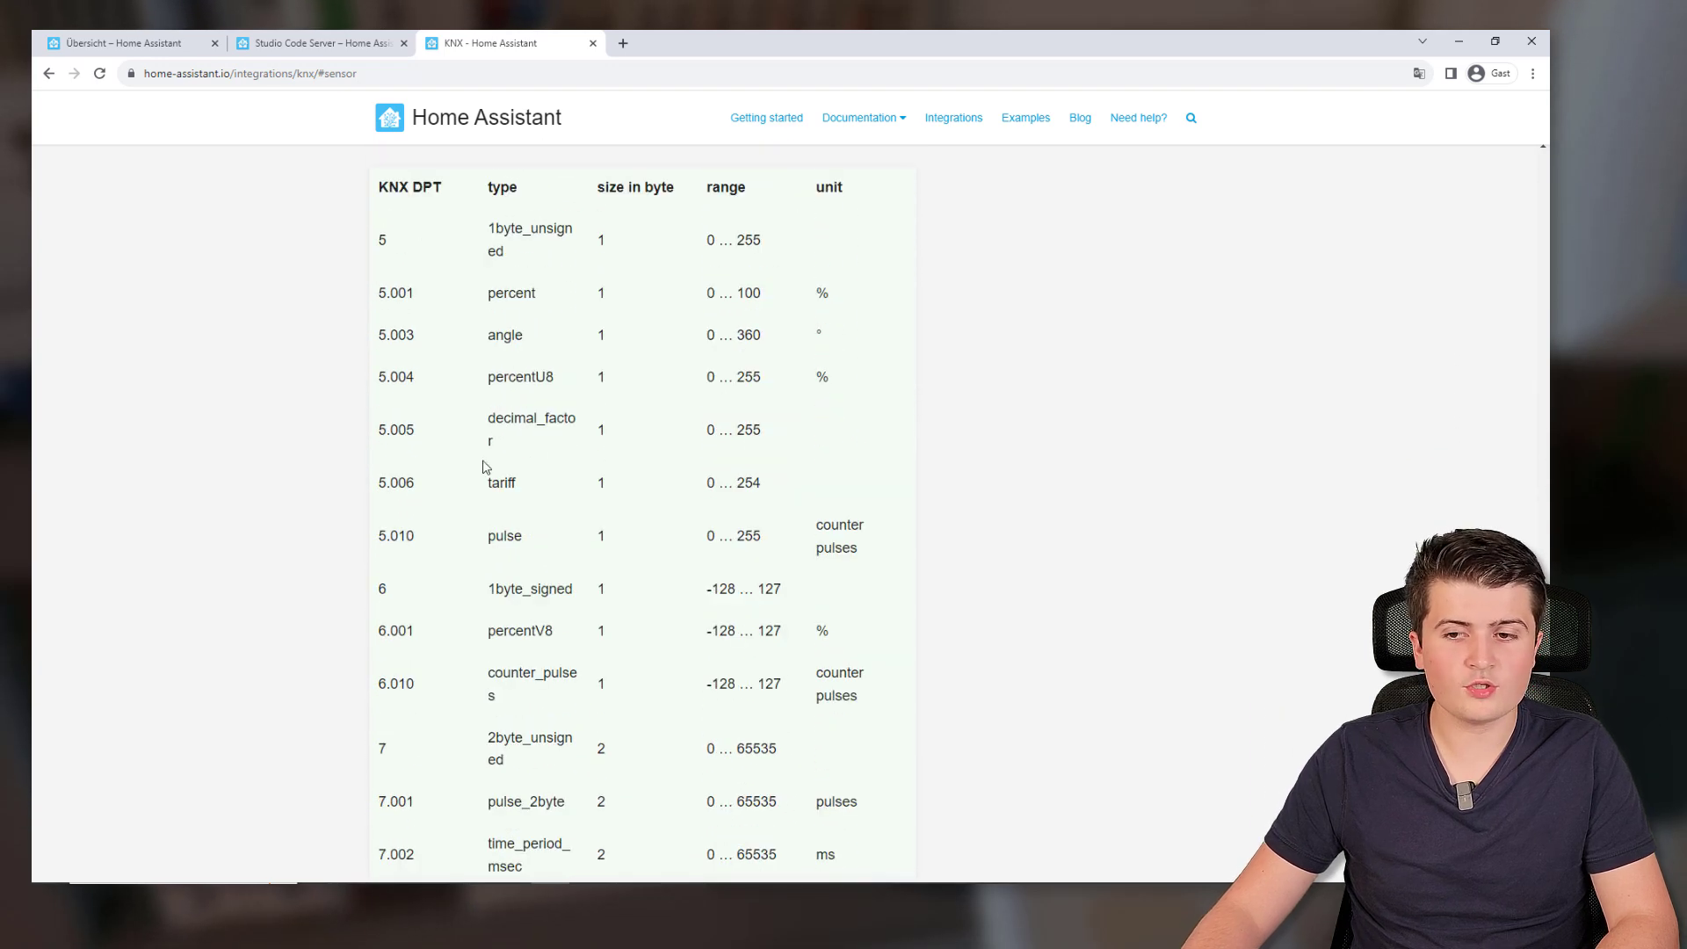
pyautogui.scroll(-1, 313, 591)
pyautogui.scroll(7, 337, 332)
# Back at the expose variables, highlight the binary, time, date and datetime type options
pyautogui.hotkey('alt', 'Left')
pyautogui.doubleClick(566, 435)
pyautogui.doubleClick(594, 435)
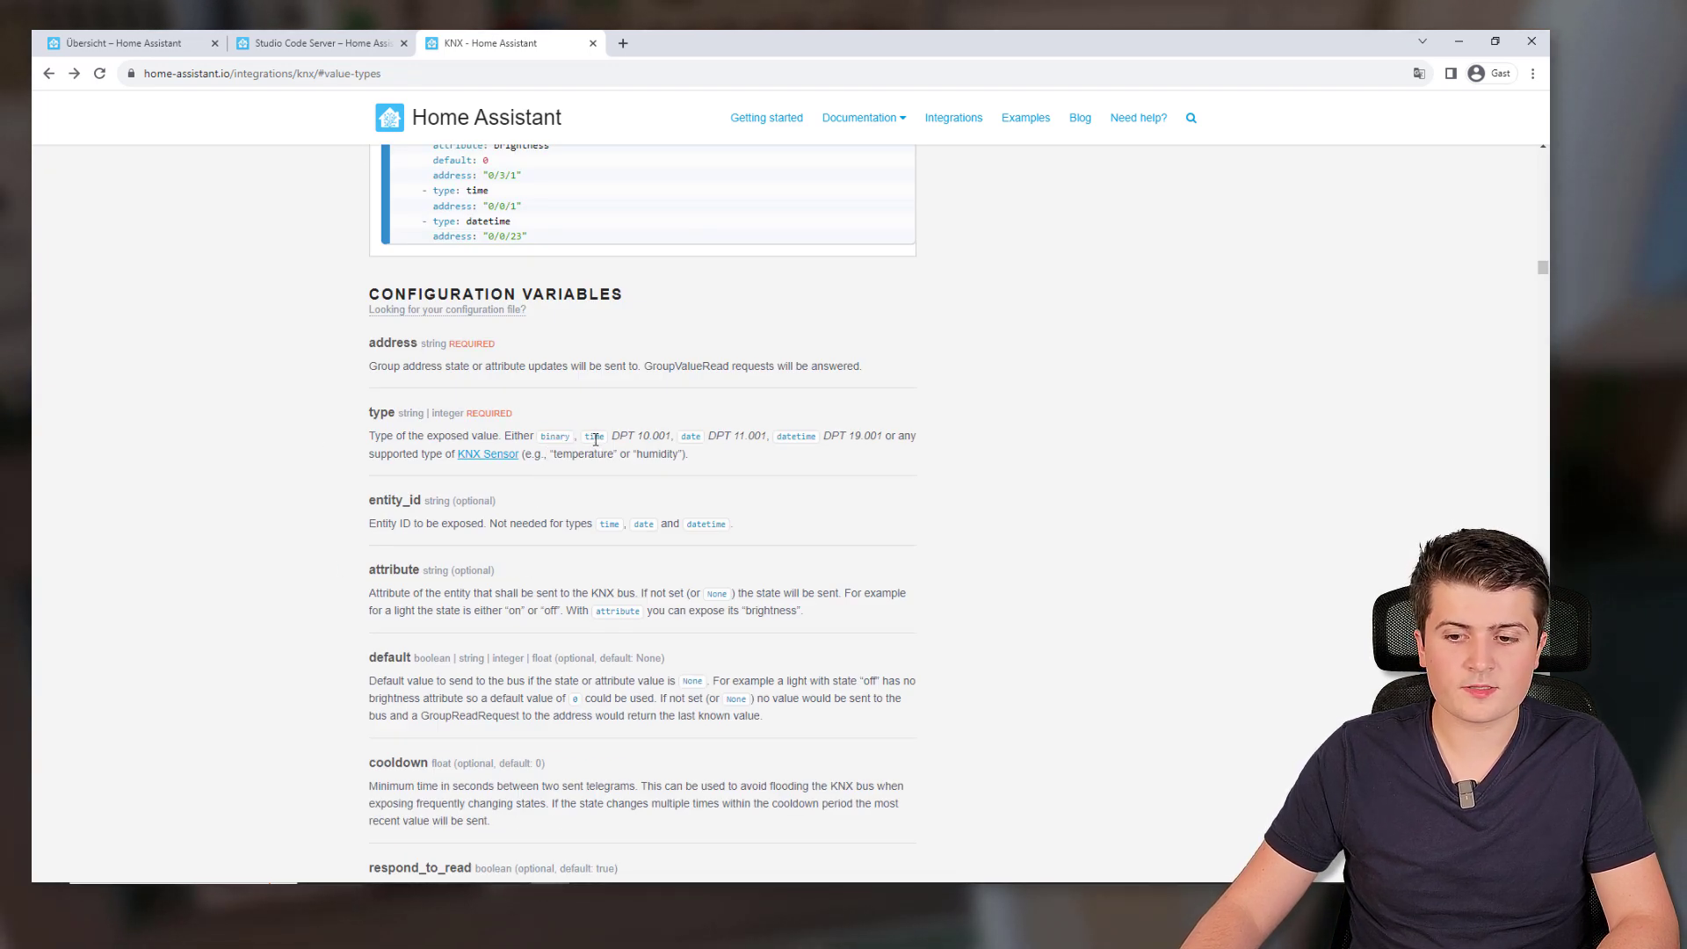
pyautogui.doubleClick(690, 436)
pyautogui.doubleClick(796, 436)
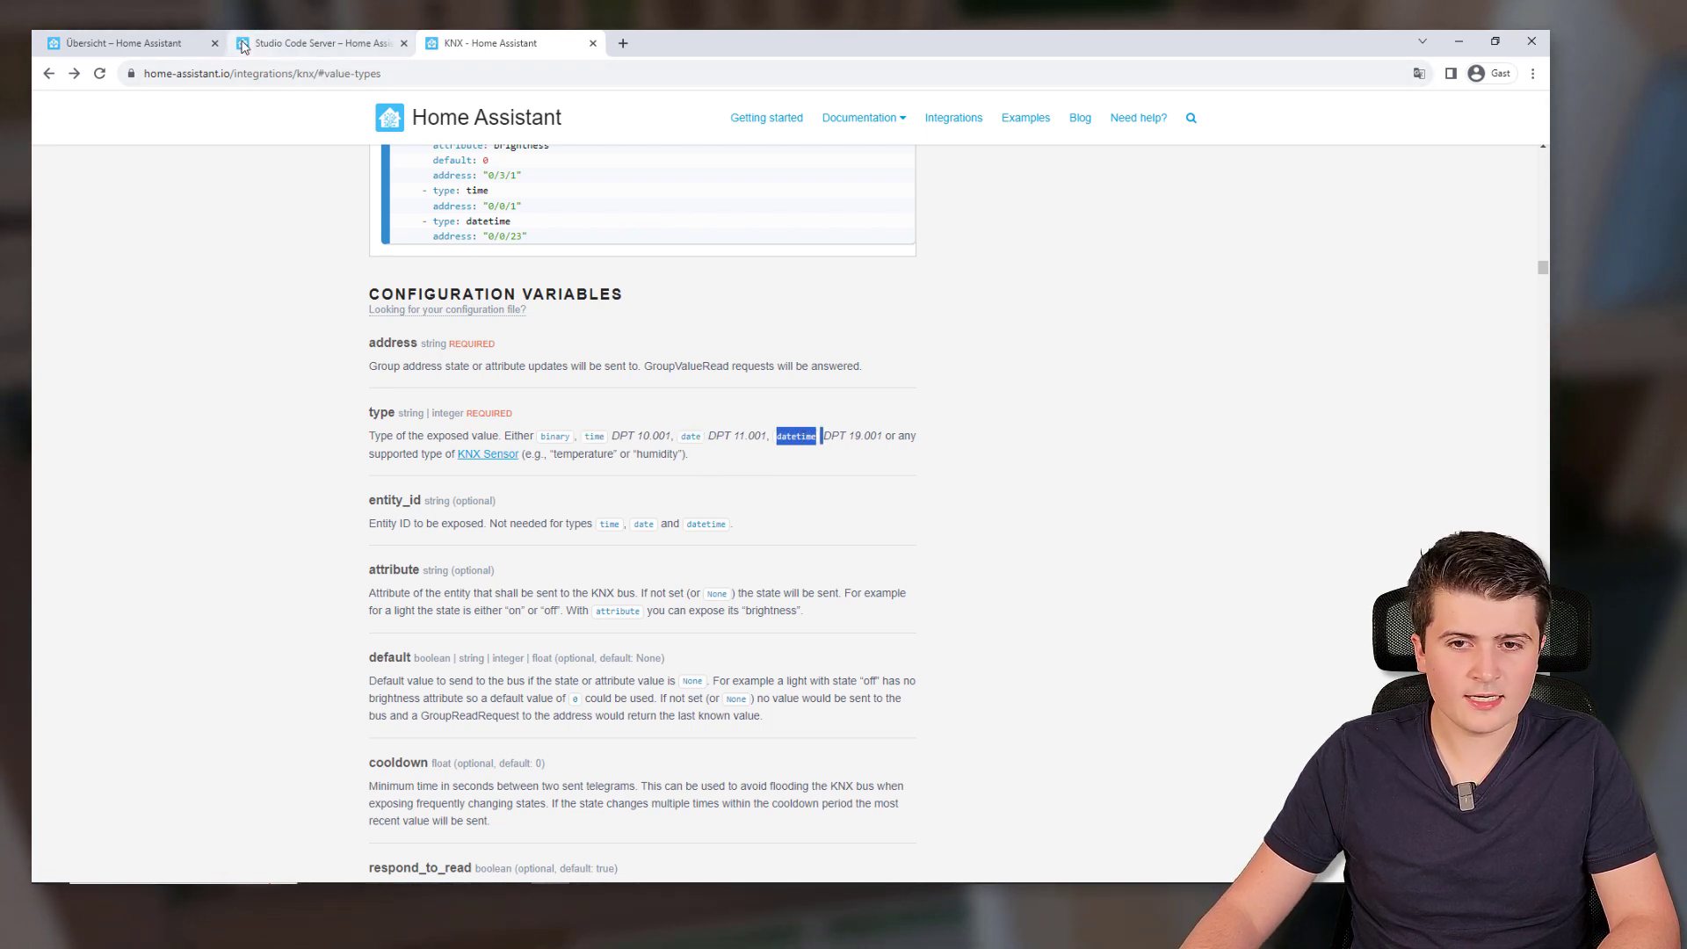
pyautogui.click(149, 38)
# Complete the first expose entry as type datetime with address "15/0/0"
pyautogui.click(320, 43)
pyautogui.write('datetime')
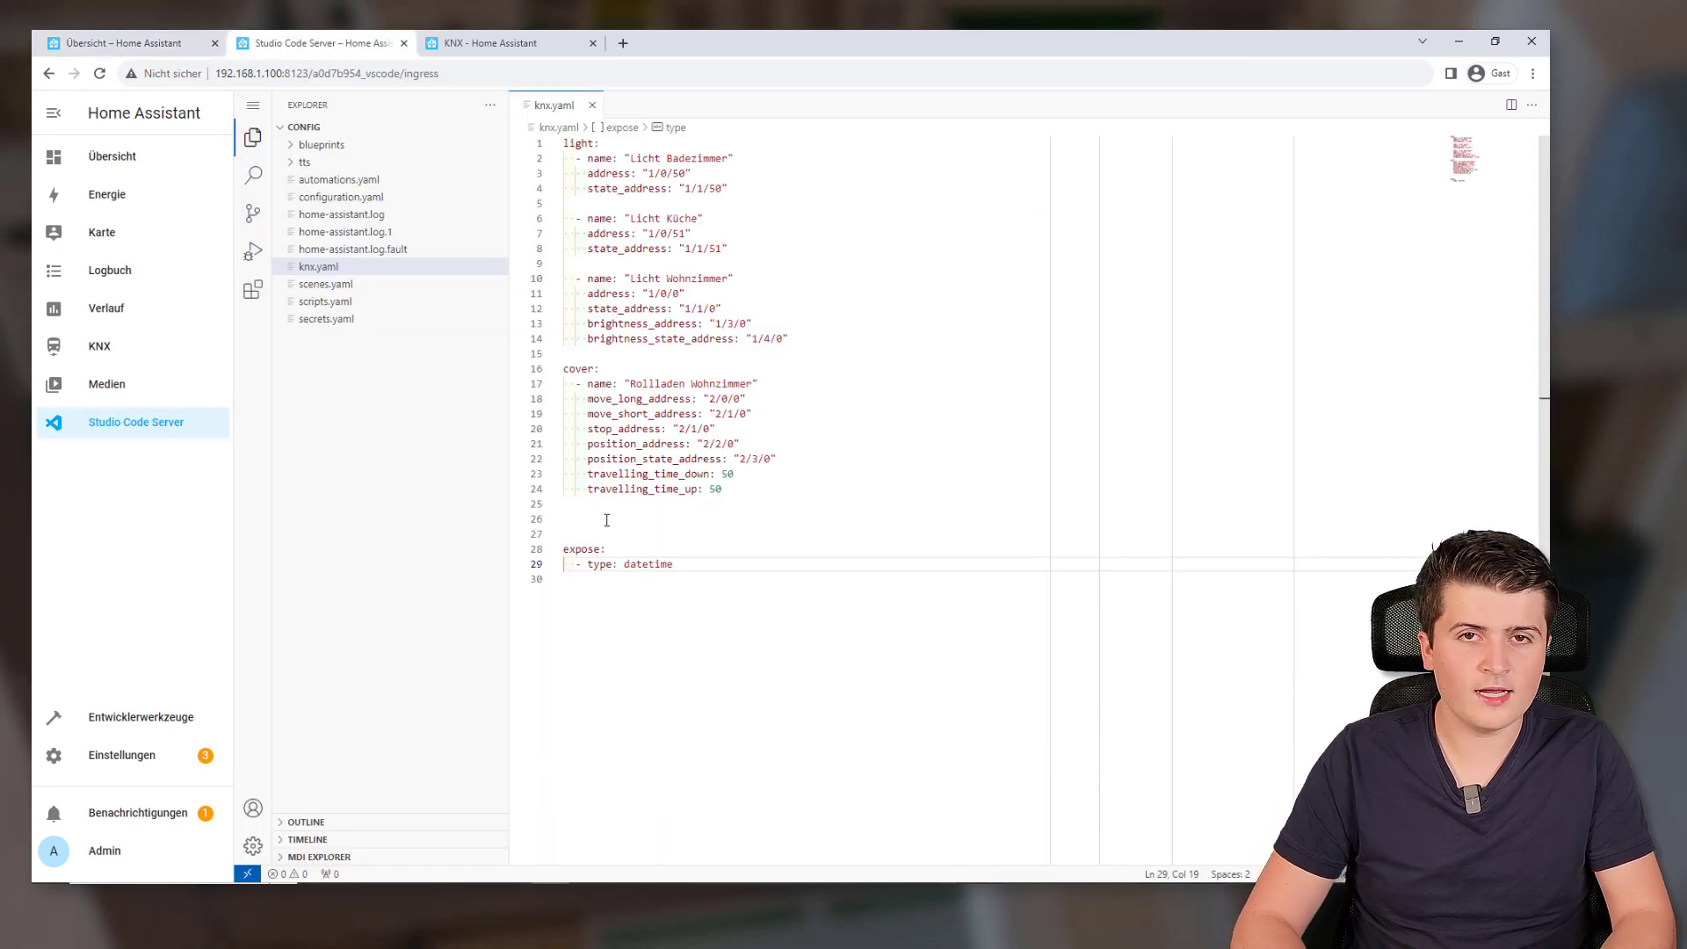
pyautogui.press('Return')
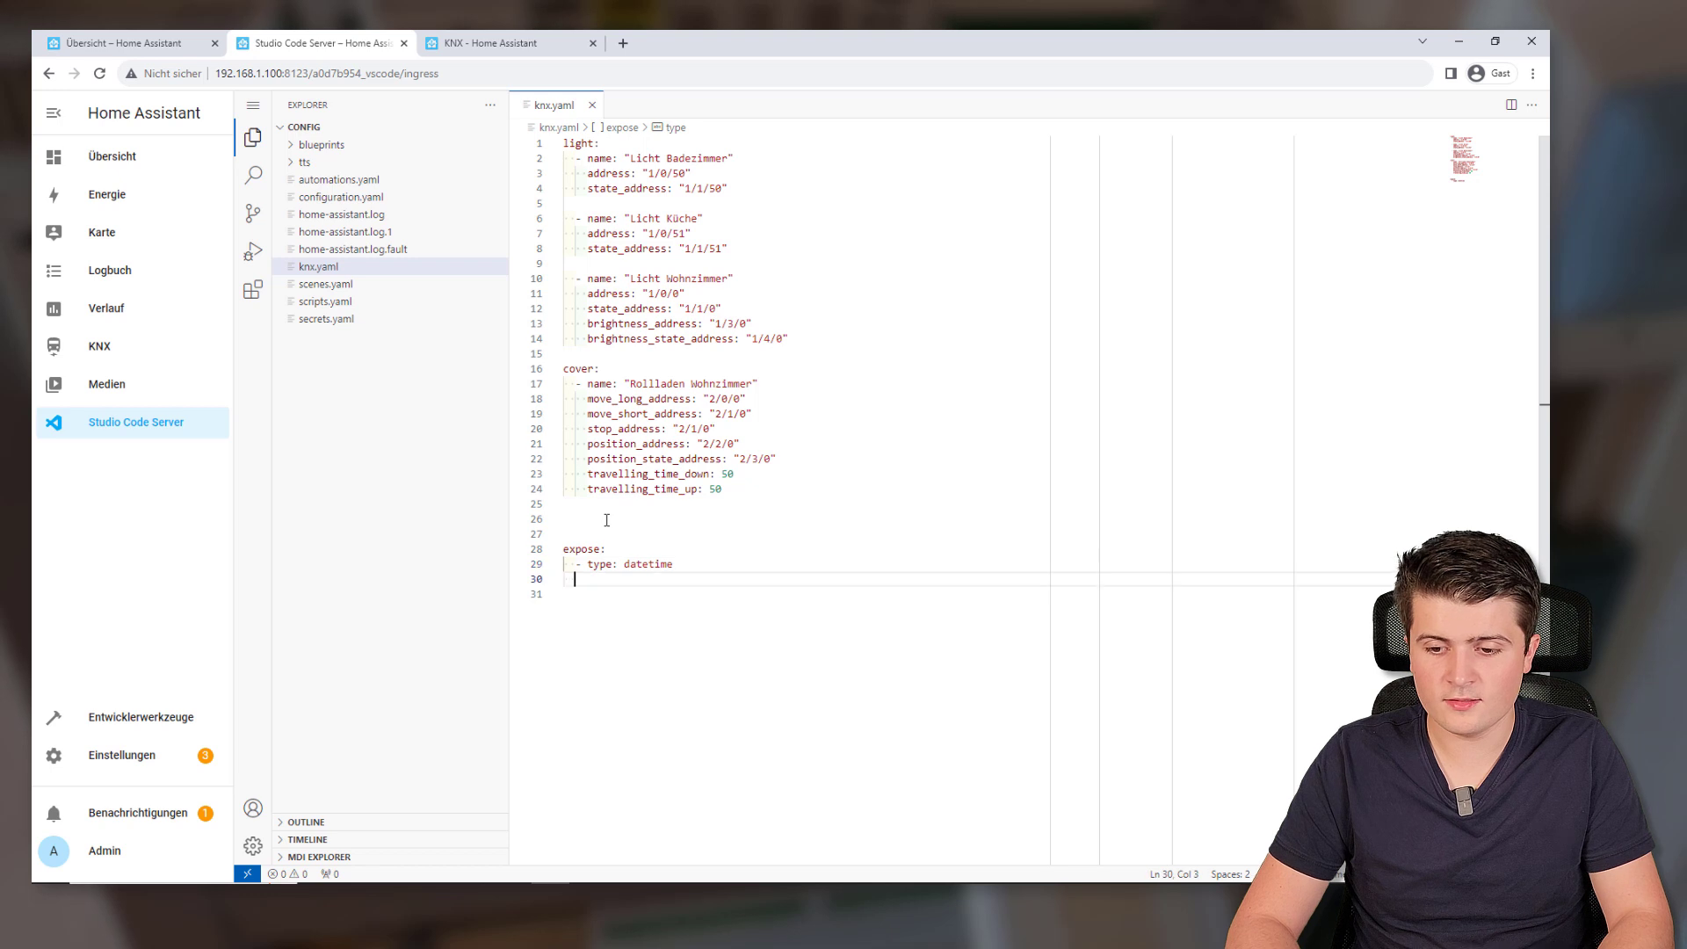
pyautogui.press('Tab')
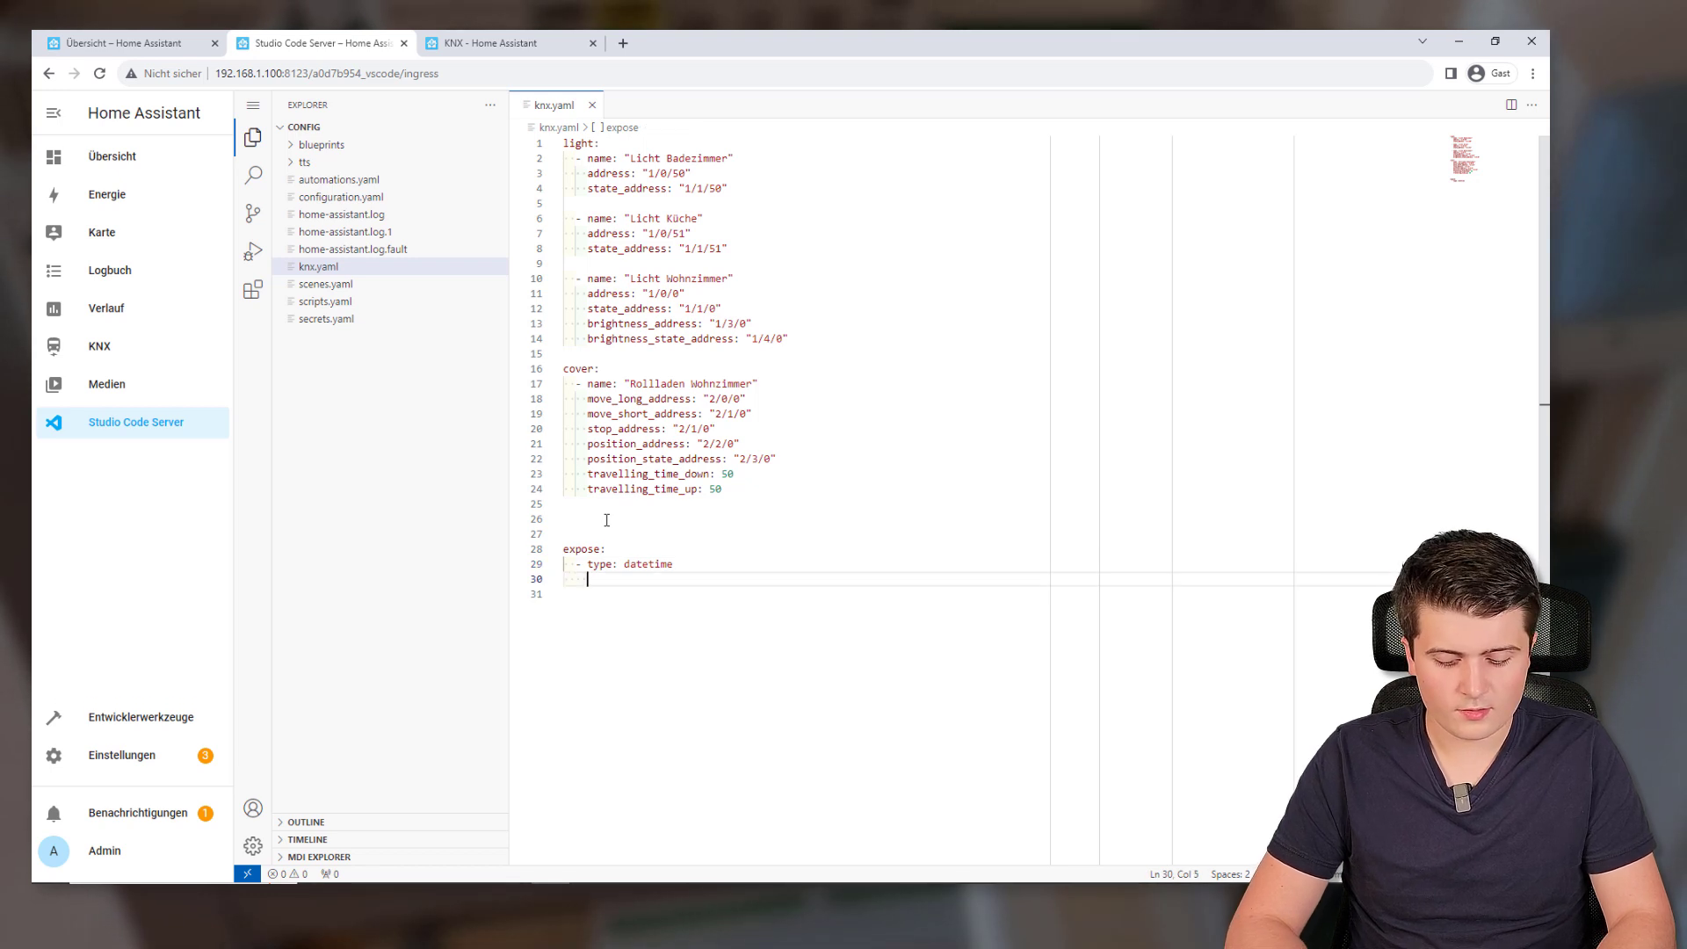
pyautogui.write('address')
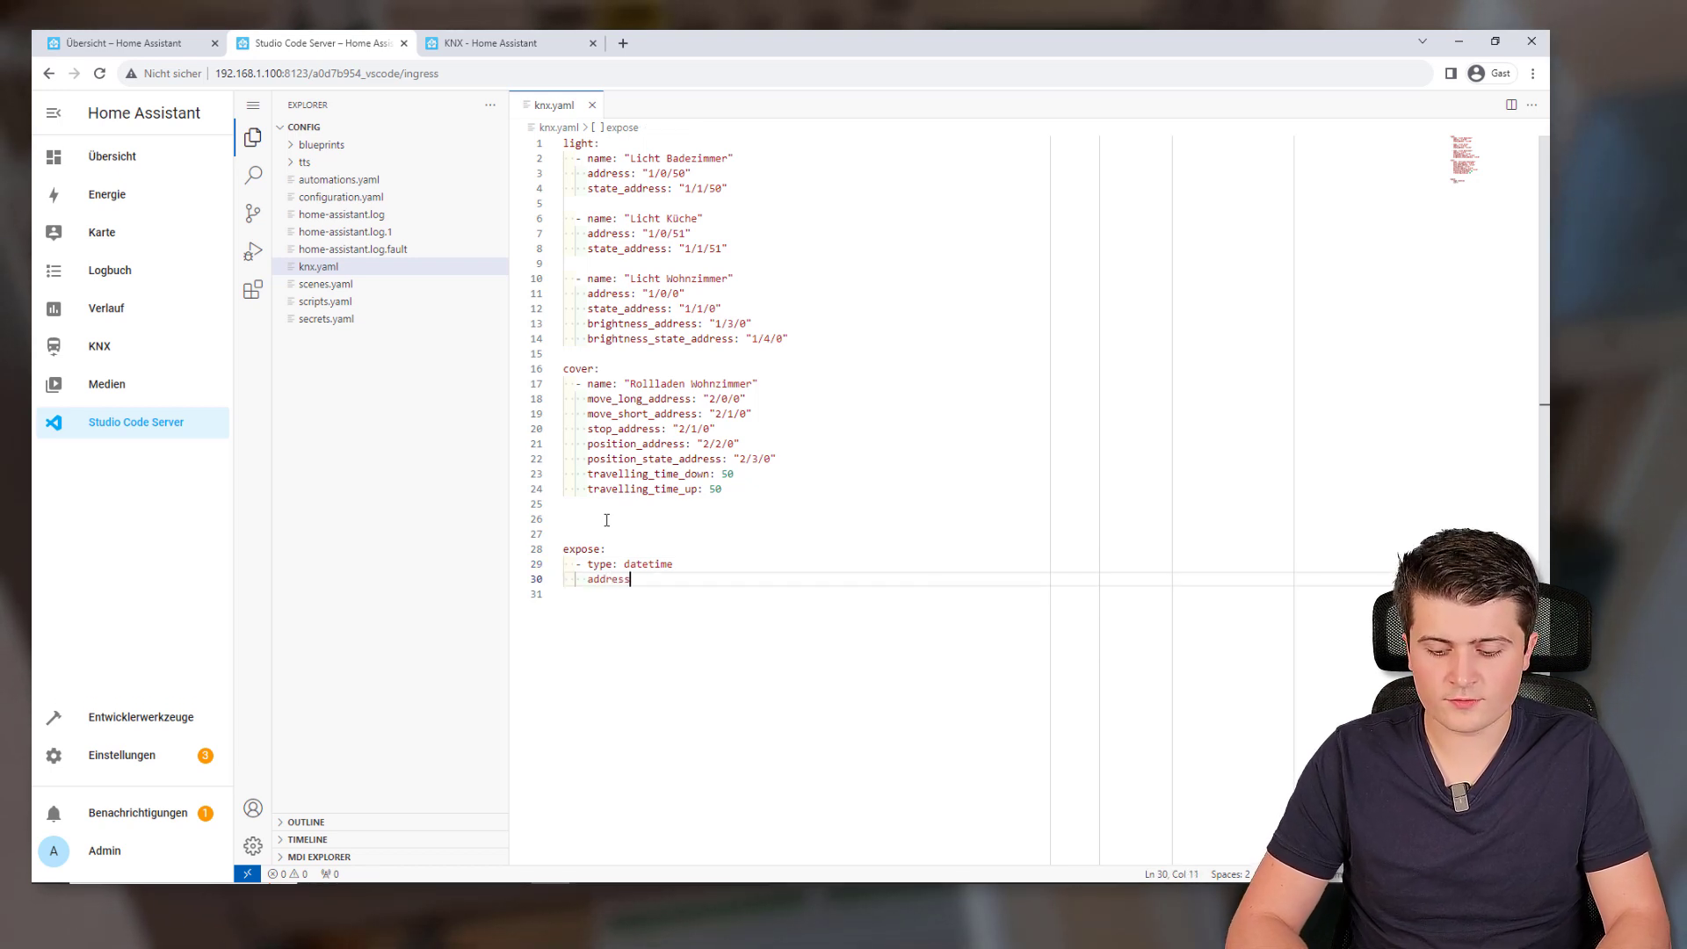
pyautogui.write(': 15')
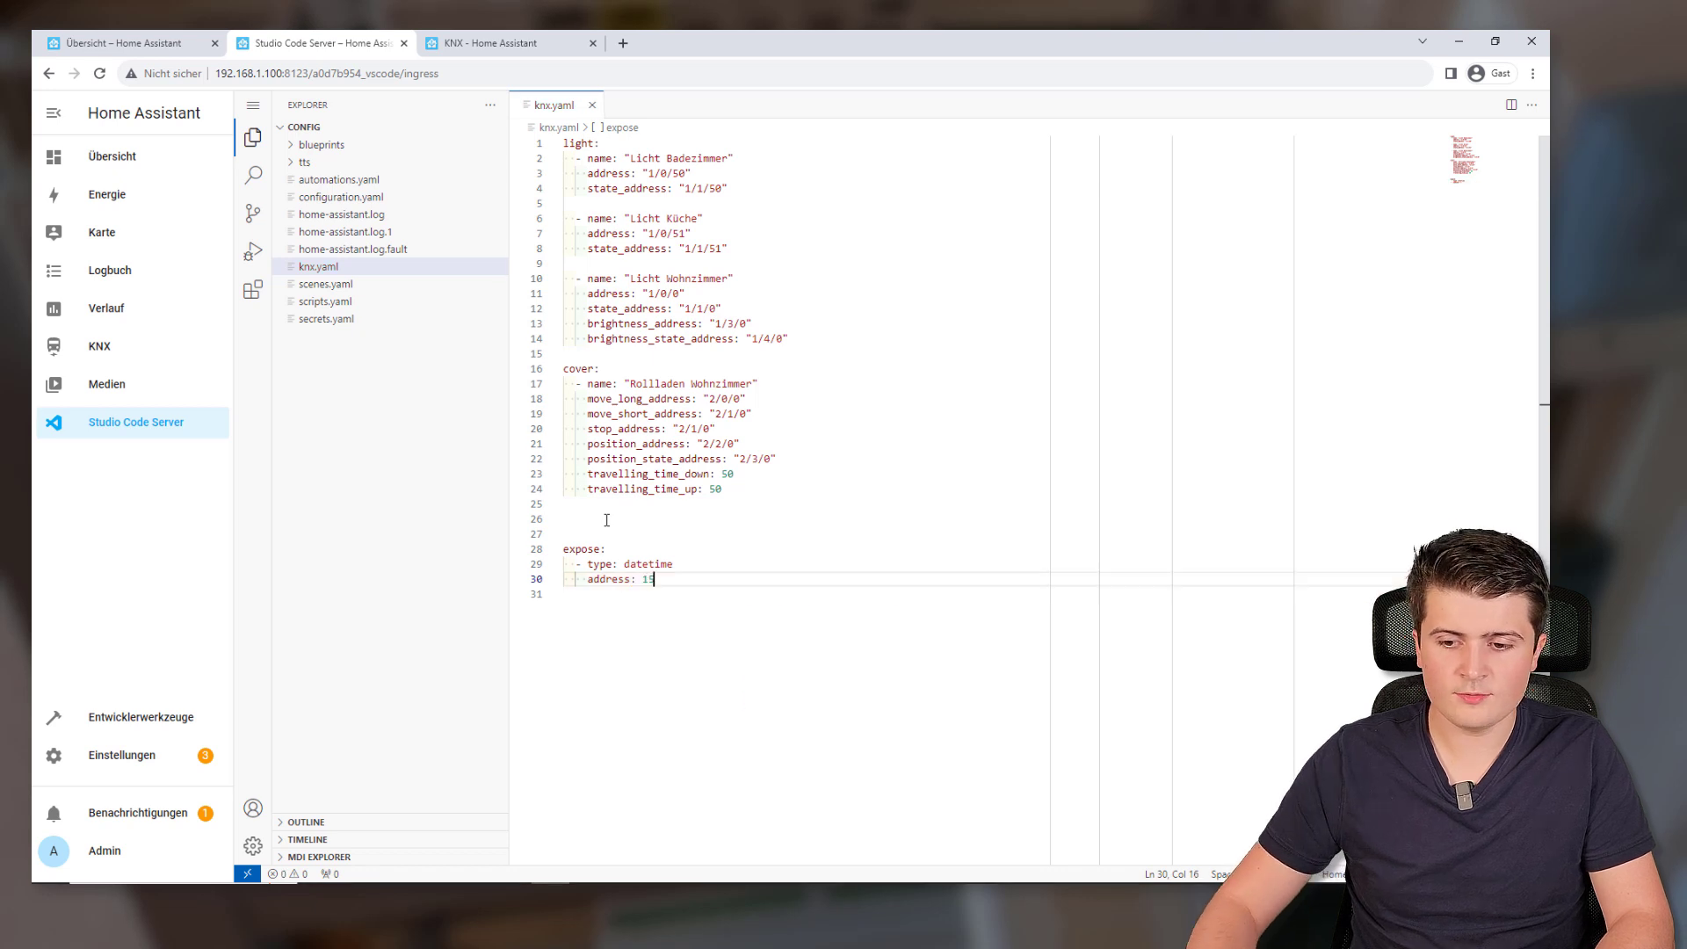
pyautogui.write('/0/0"')
pyautogui.click(642, 580)
pyautogui.write('"')
pyautogui.moveTo(642, 580); pyautogui.dragTo(708, 580)
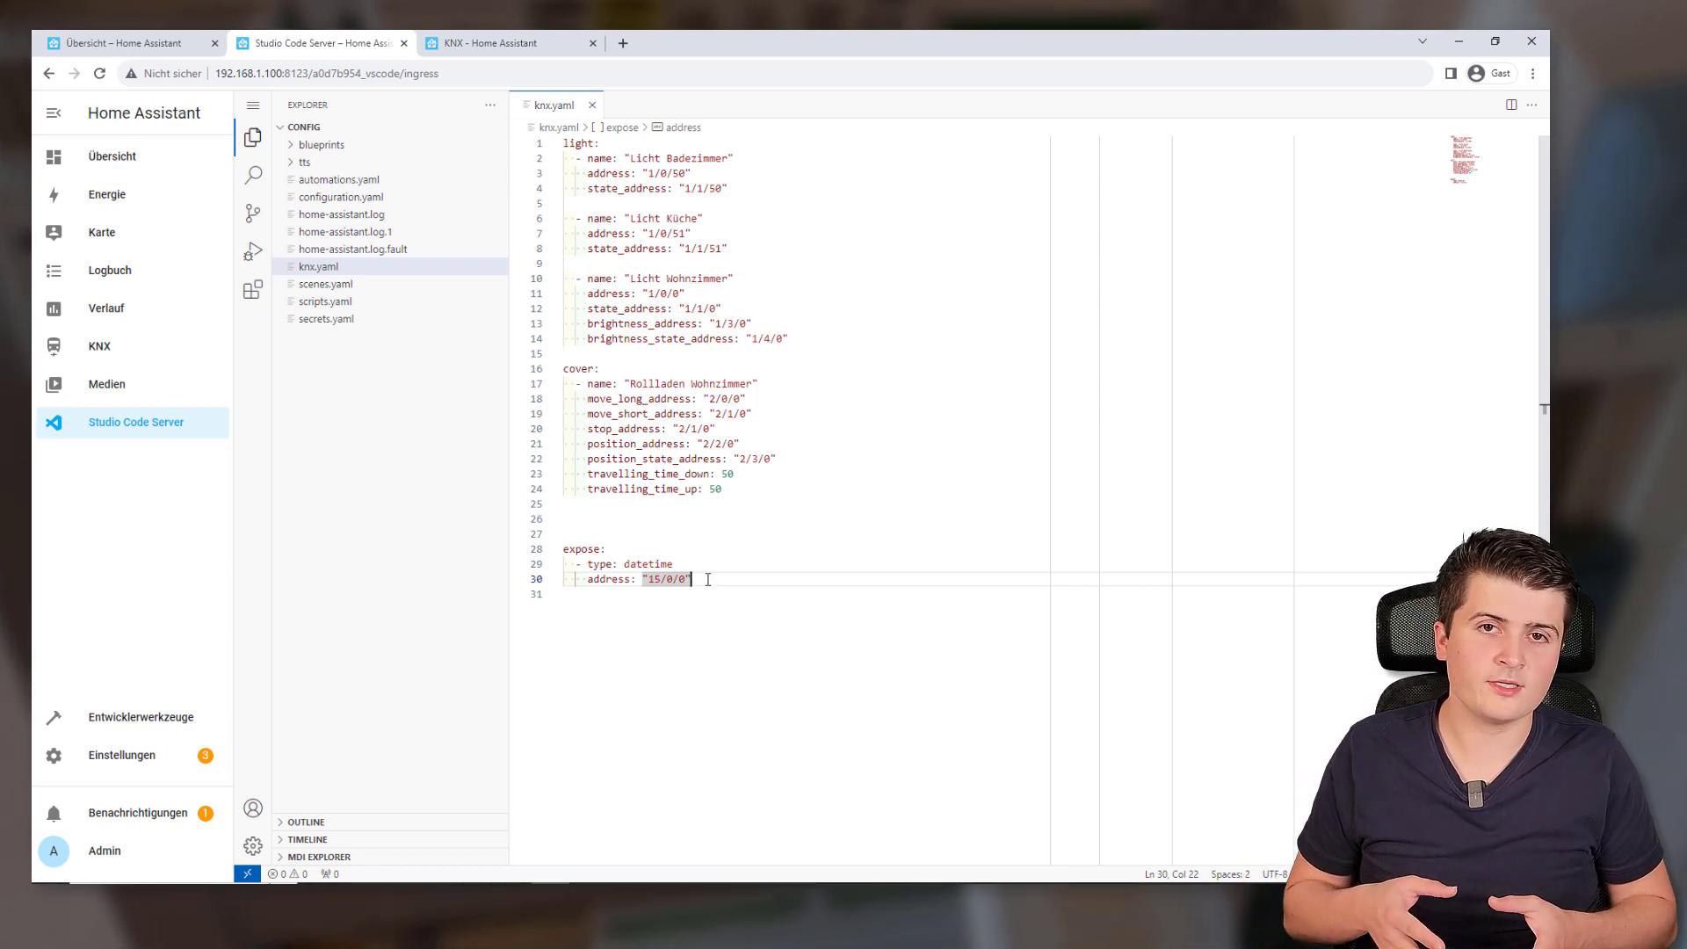
pyautogui.moveTo(707, 580); pyautogui.dragTo(563, 564)
pyautogui.click(730, 584)
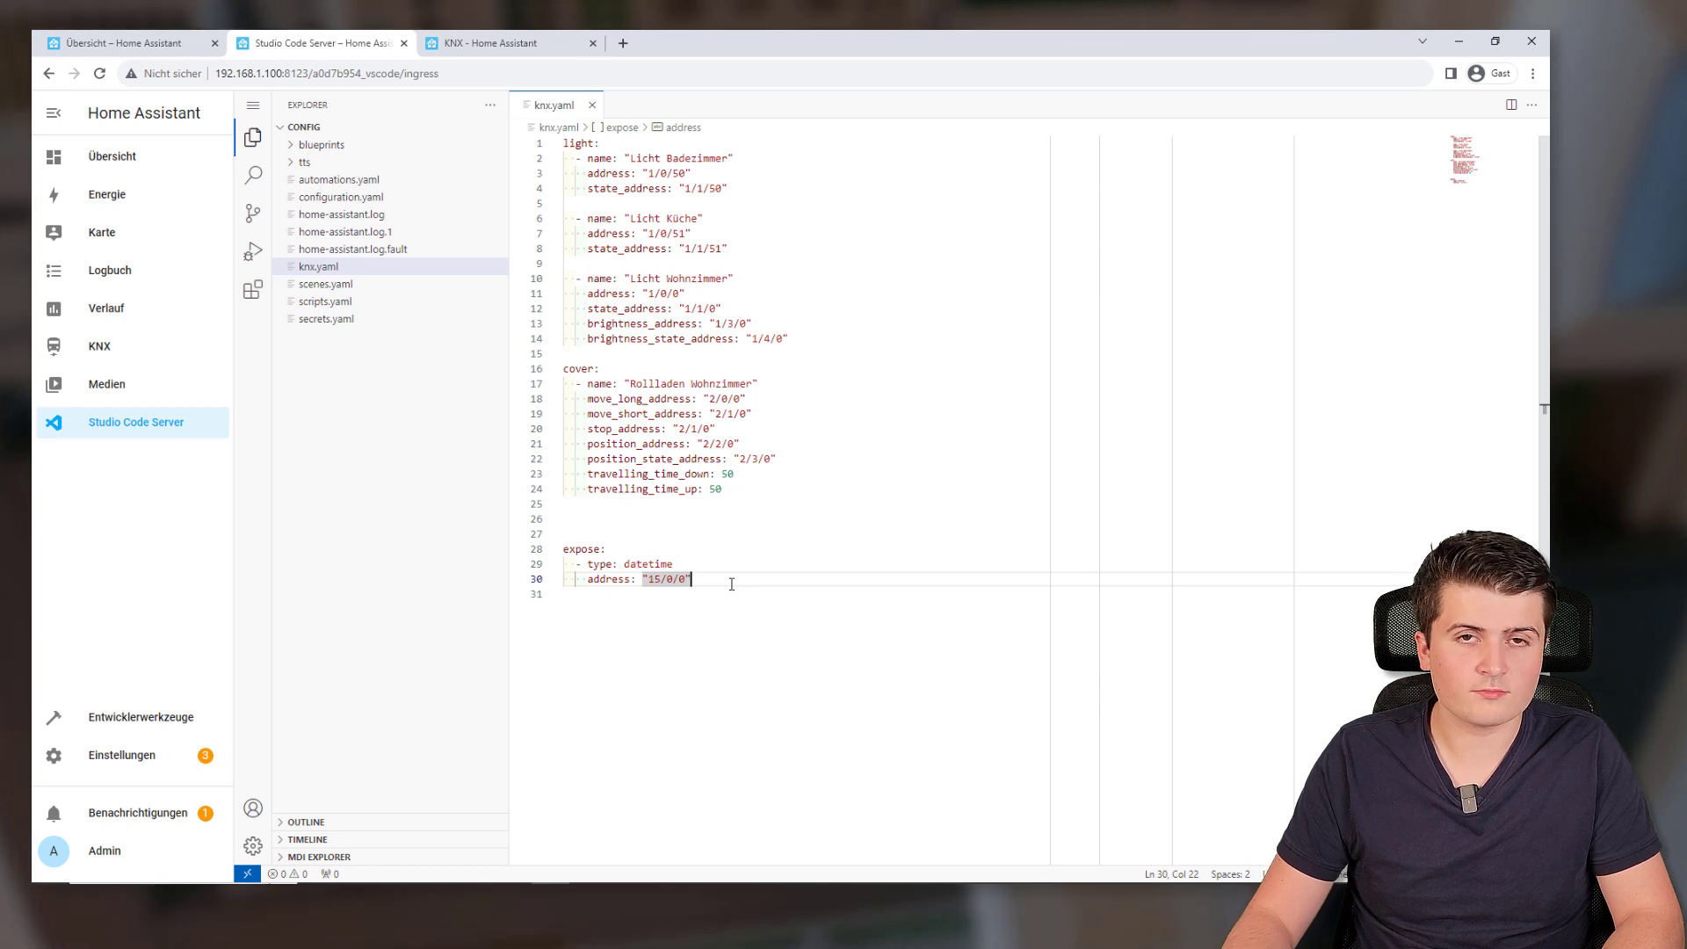
pyautogui.press('Return')
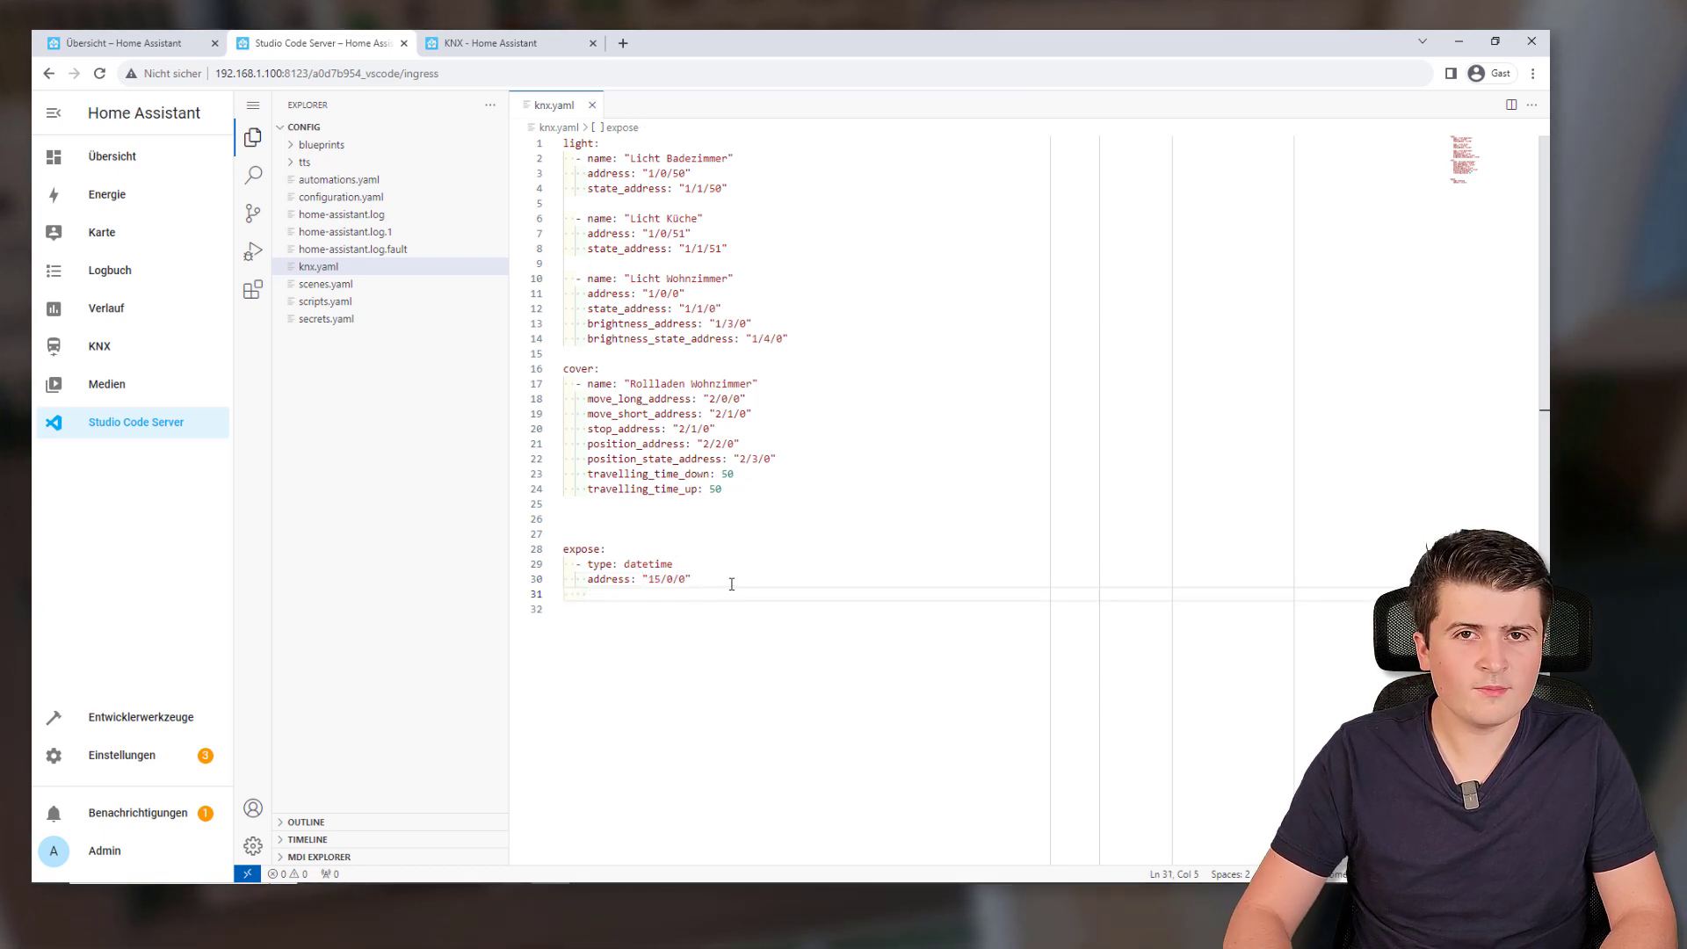
# Add a second expose entry '- type: binary' with an entity_id line beneath it
pyautogui.press('BackSpace')
pyautogui.write('- t')
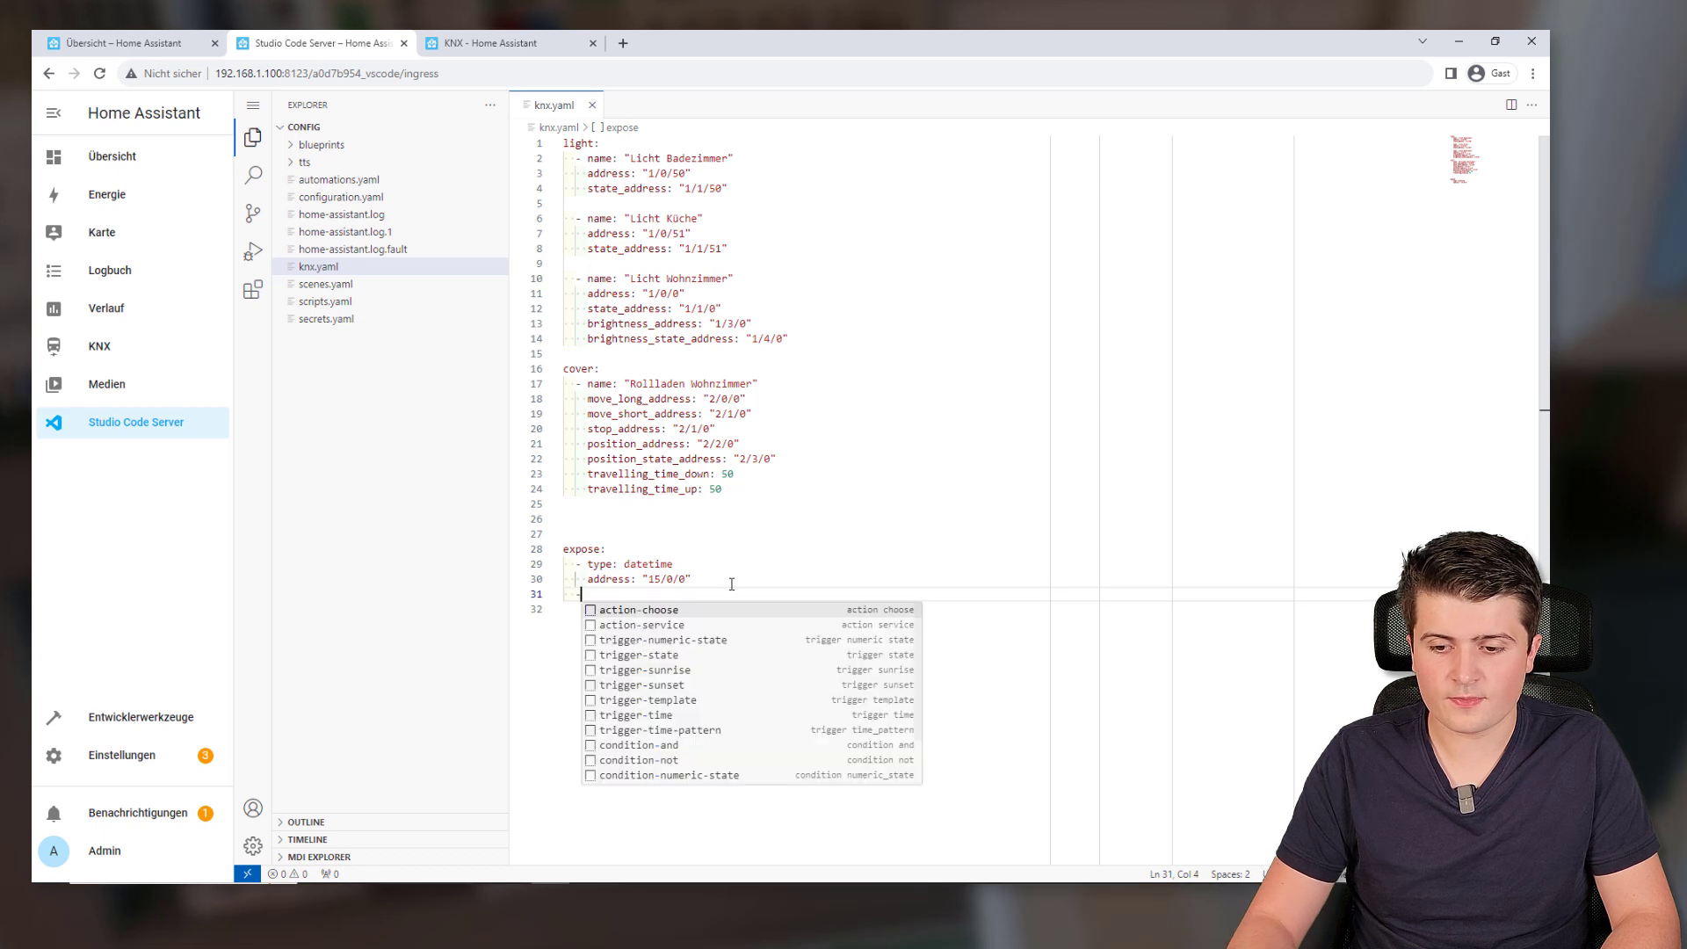
pyautogui.press('Escape')
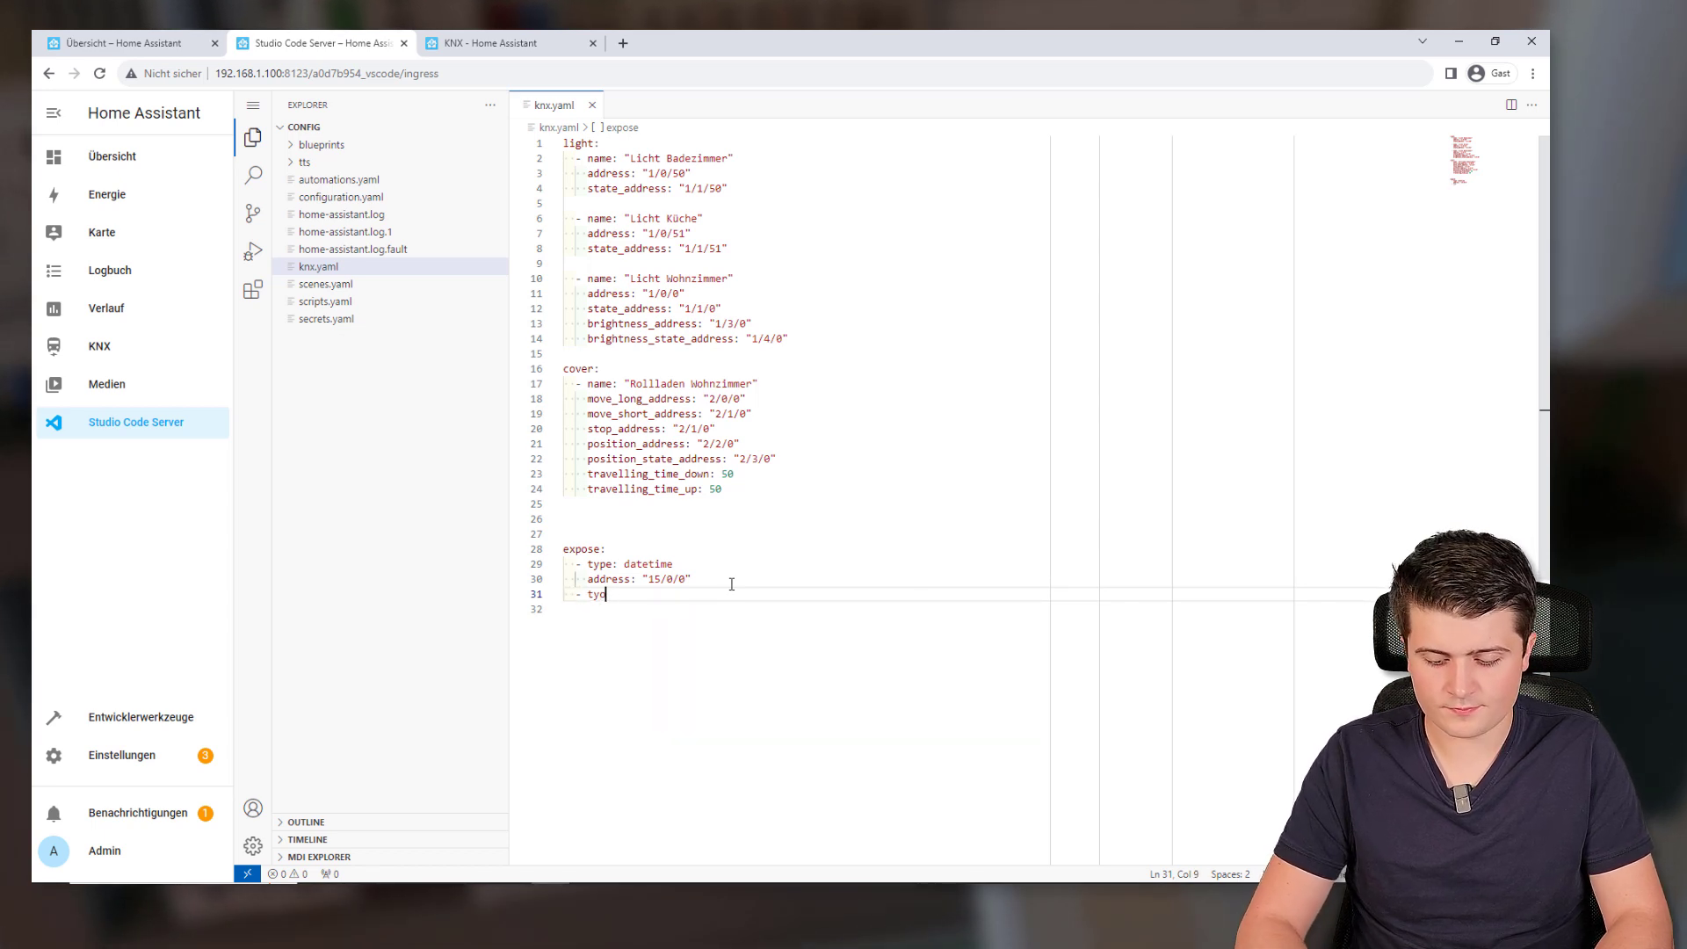
pyautogui.write(': ')
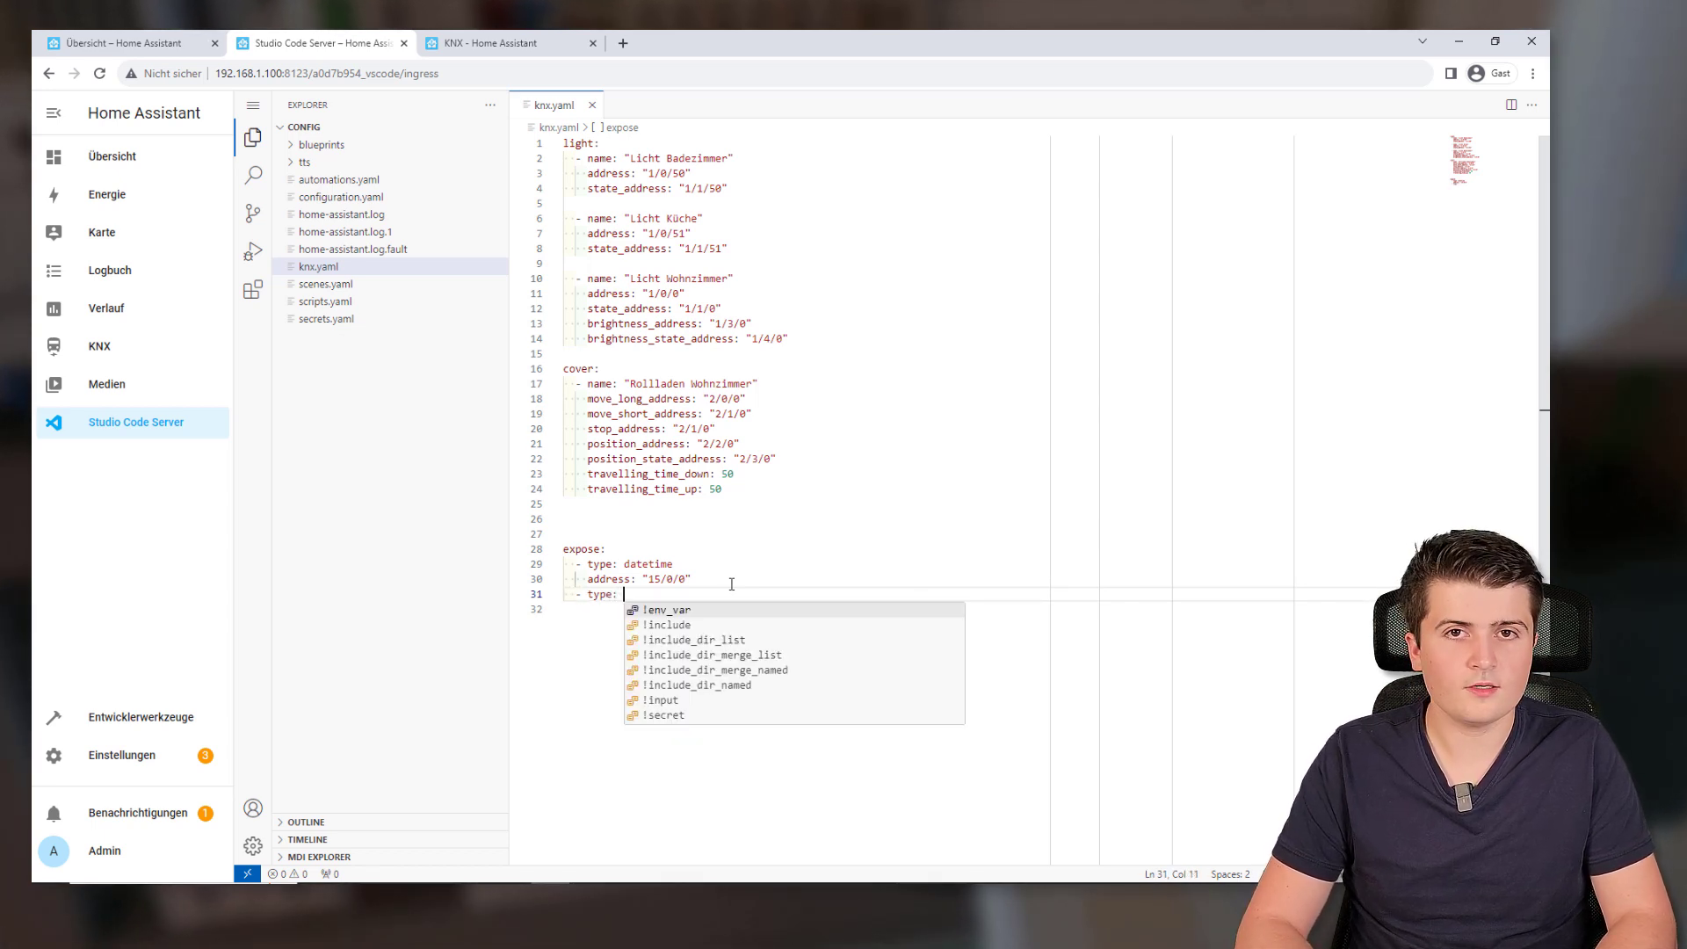
pyautogui.write('binary')
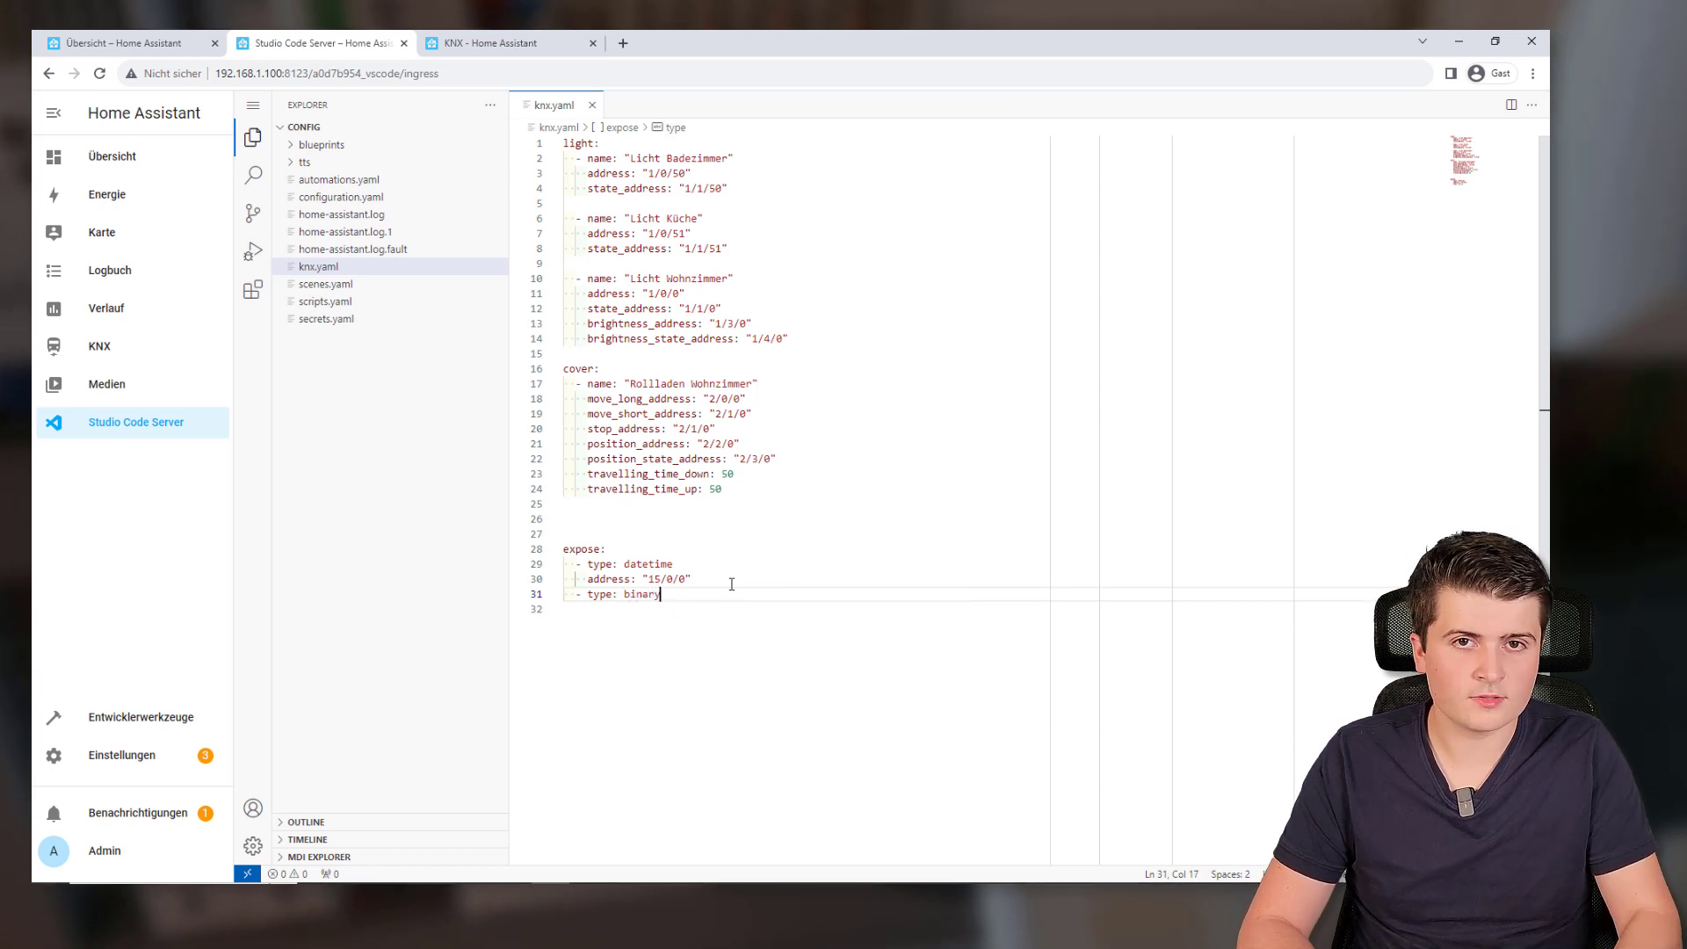
pyautogui.press('Return')
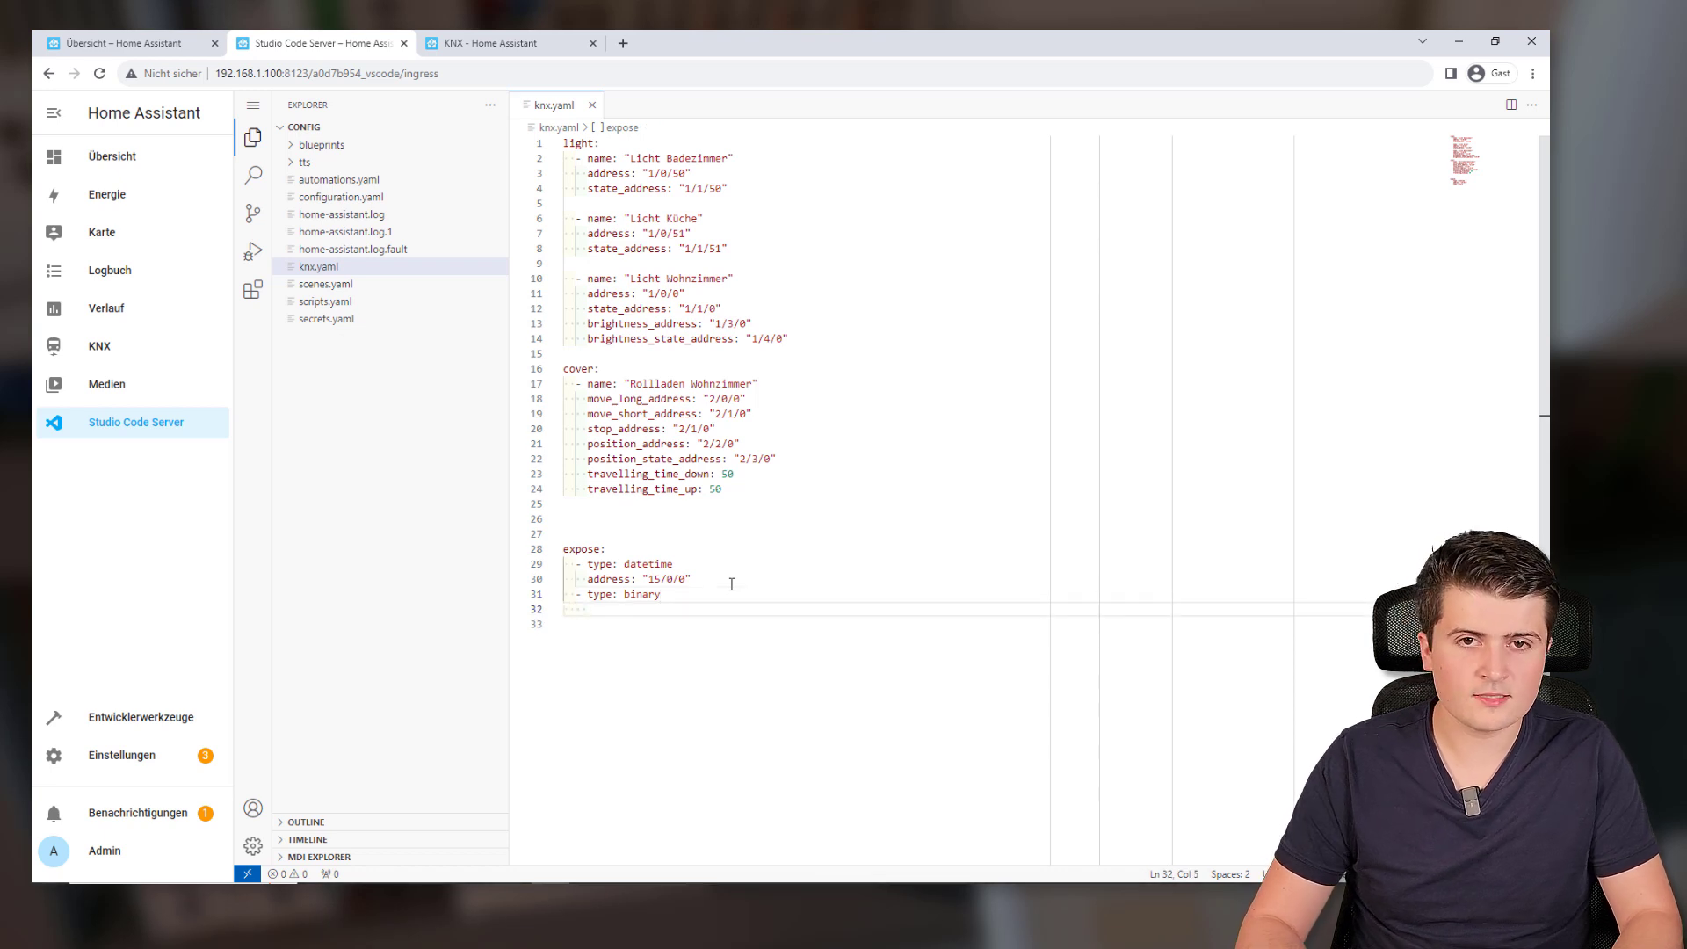
pyautogui.write('ent')
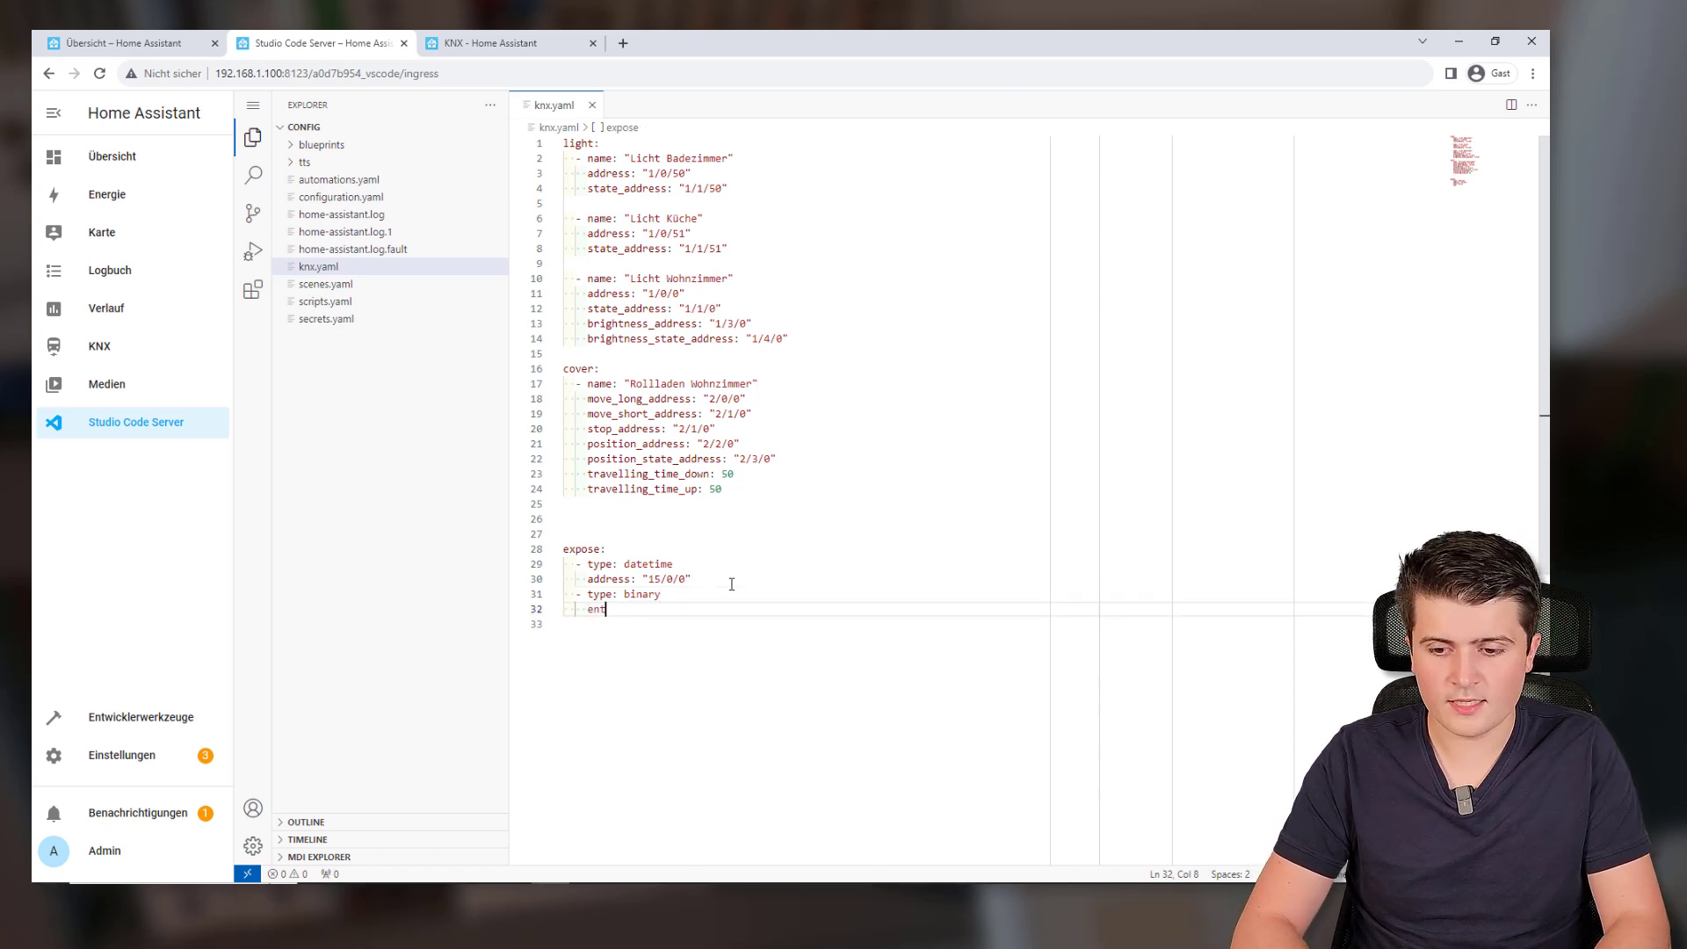
pyautogui.write('ity ')
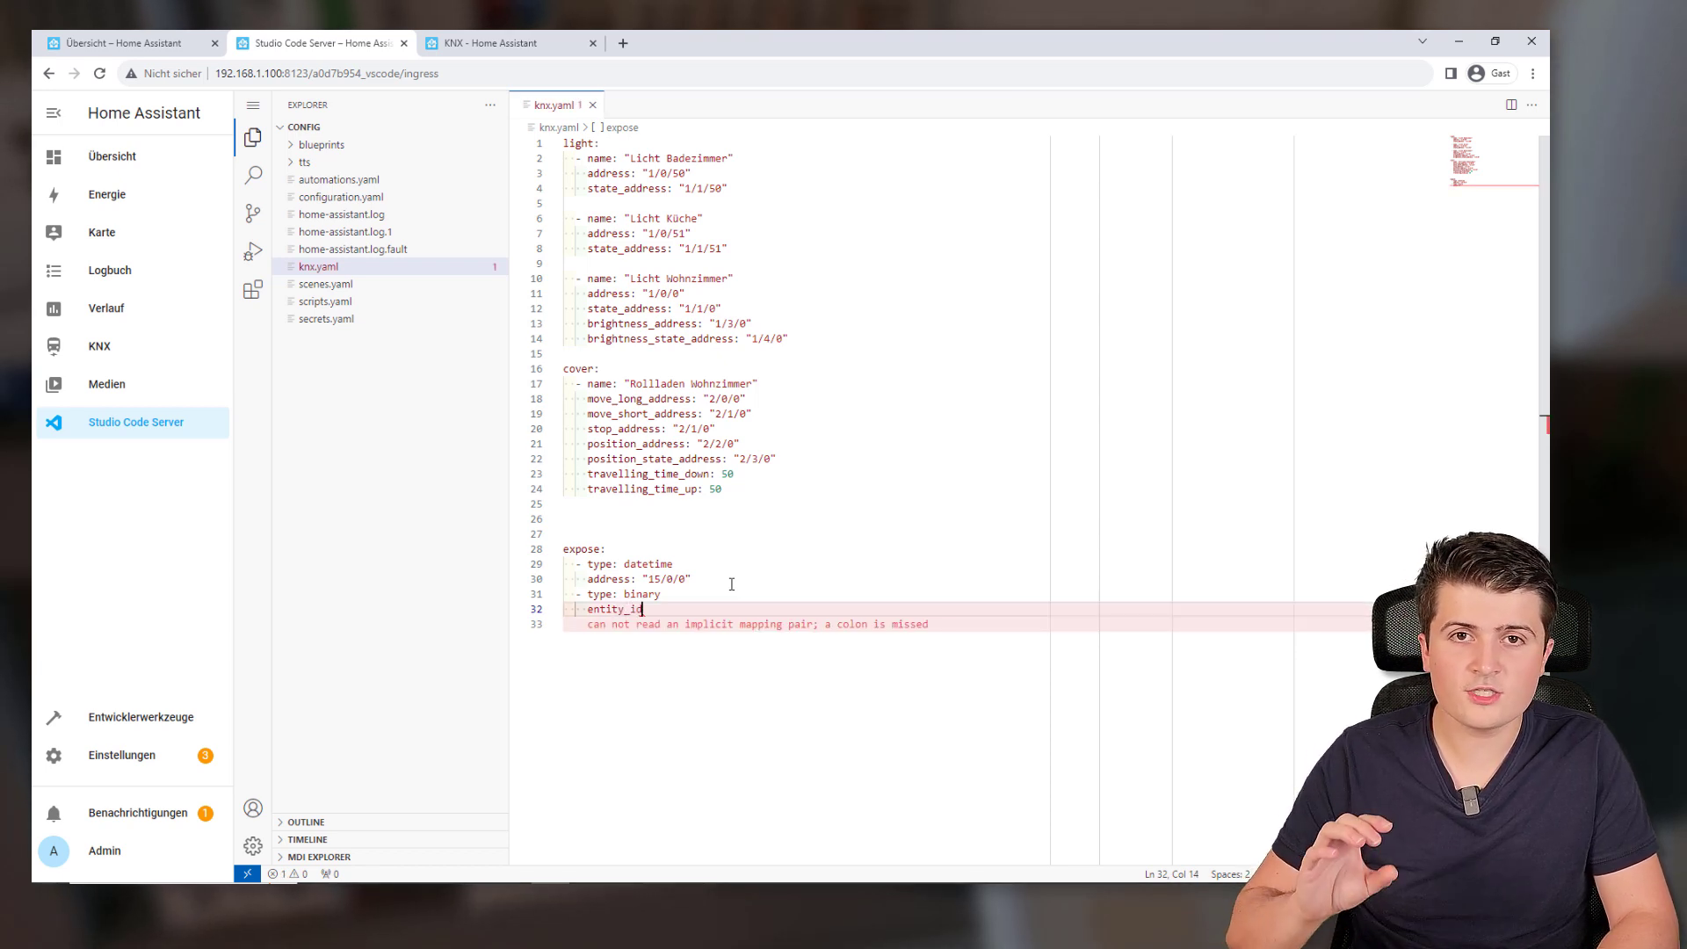
pyautogui.write('id:')
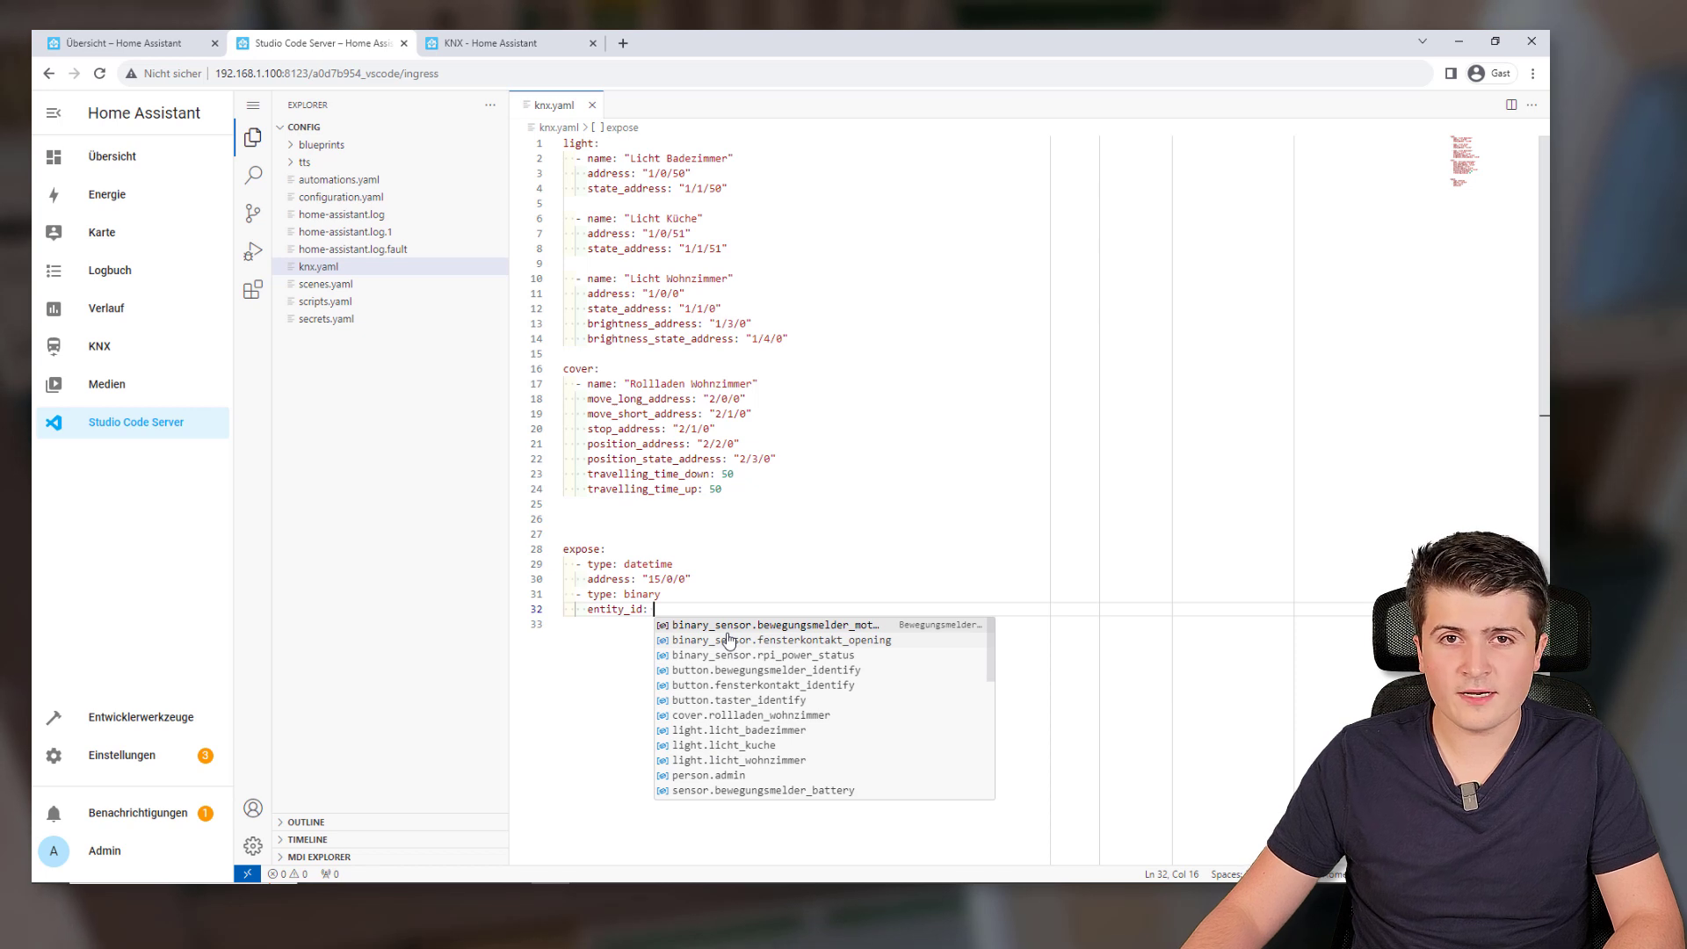
# Look up the Fensterkontakt Opening sensor's entity ID, then begin typing 'bin' for entity_id in knx.yaml
pyautogui.click(117, 51)
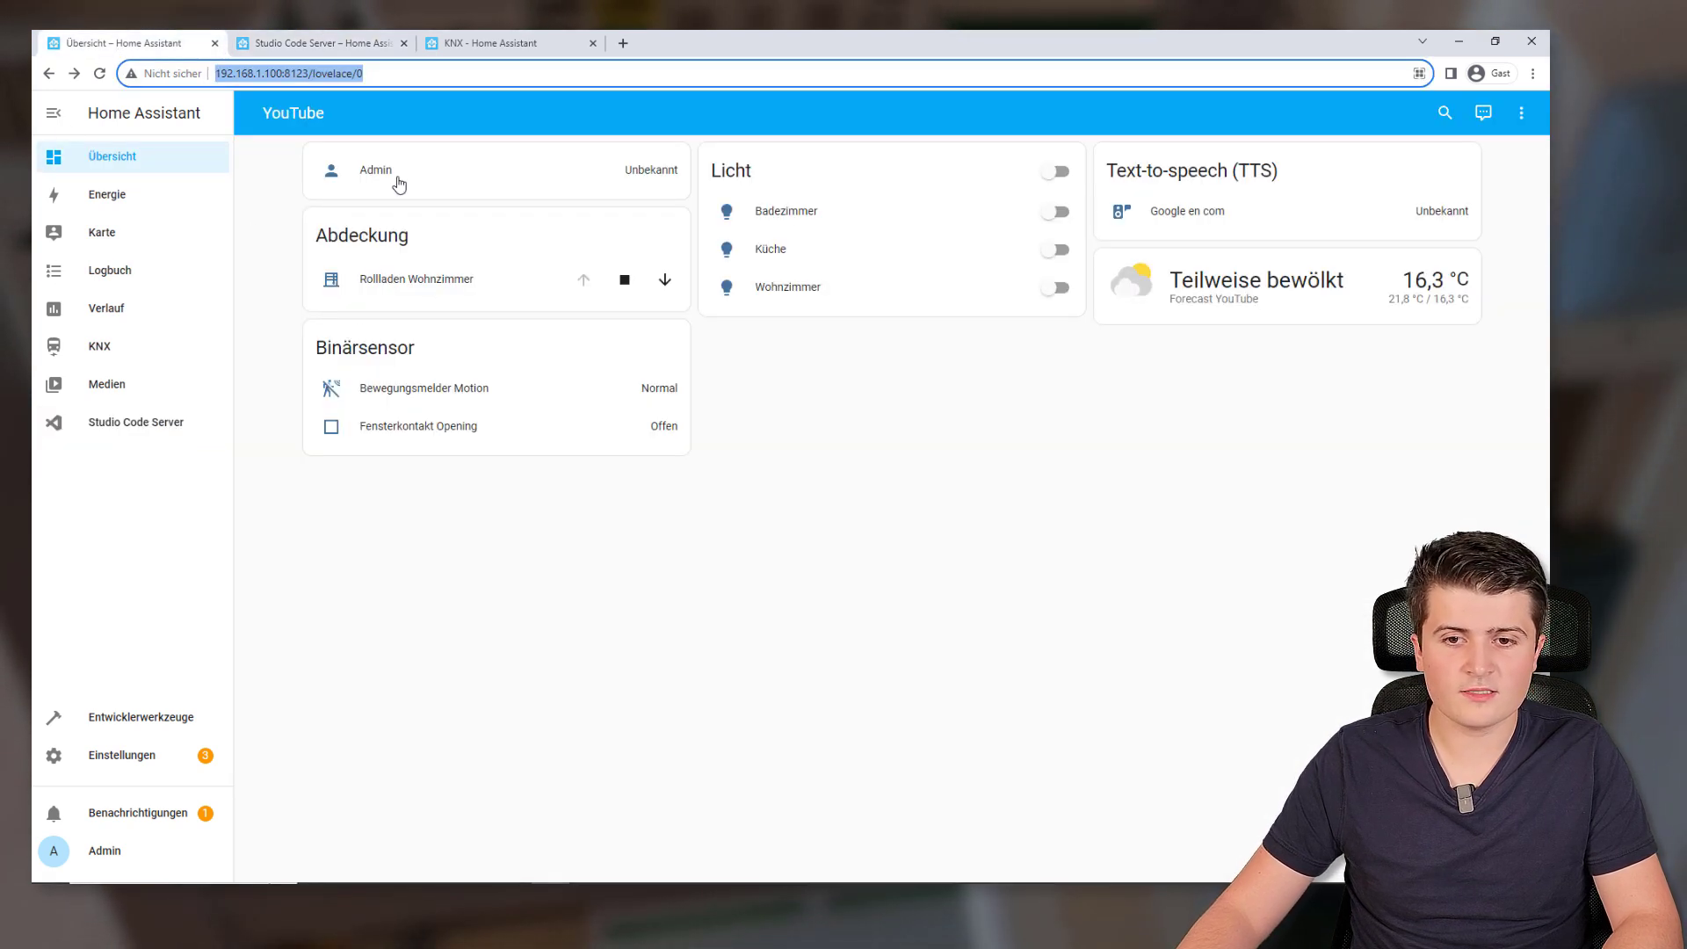
pyautogui.click(333, 433)
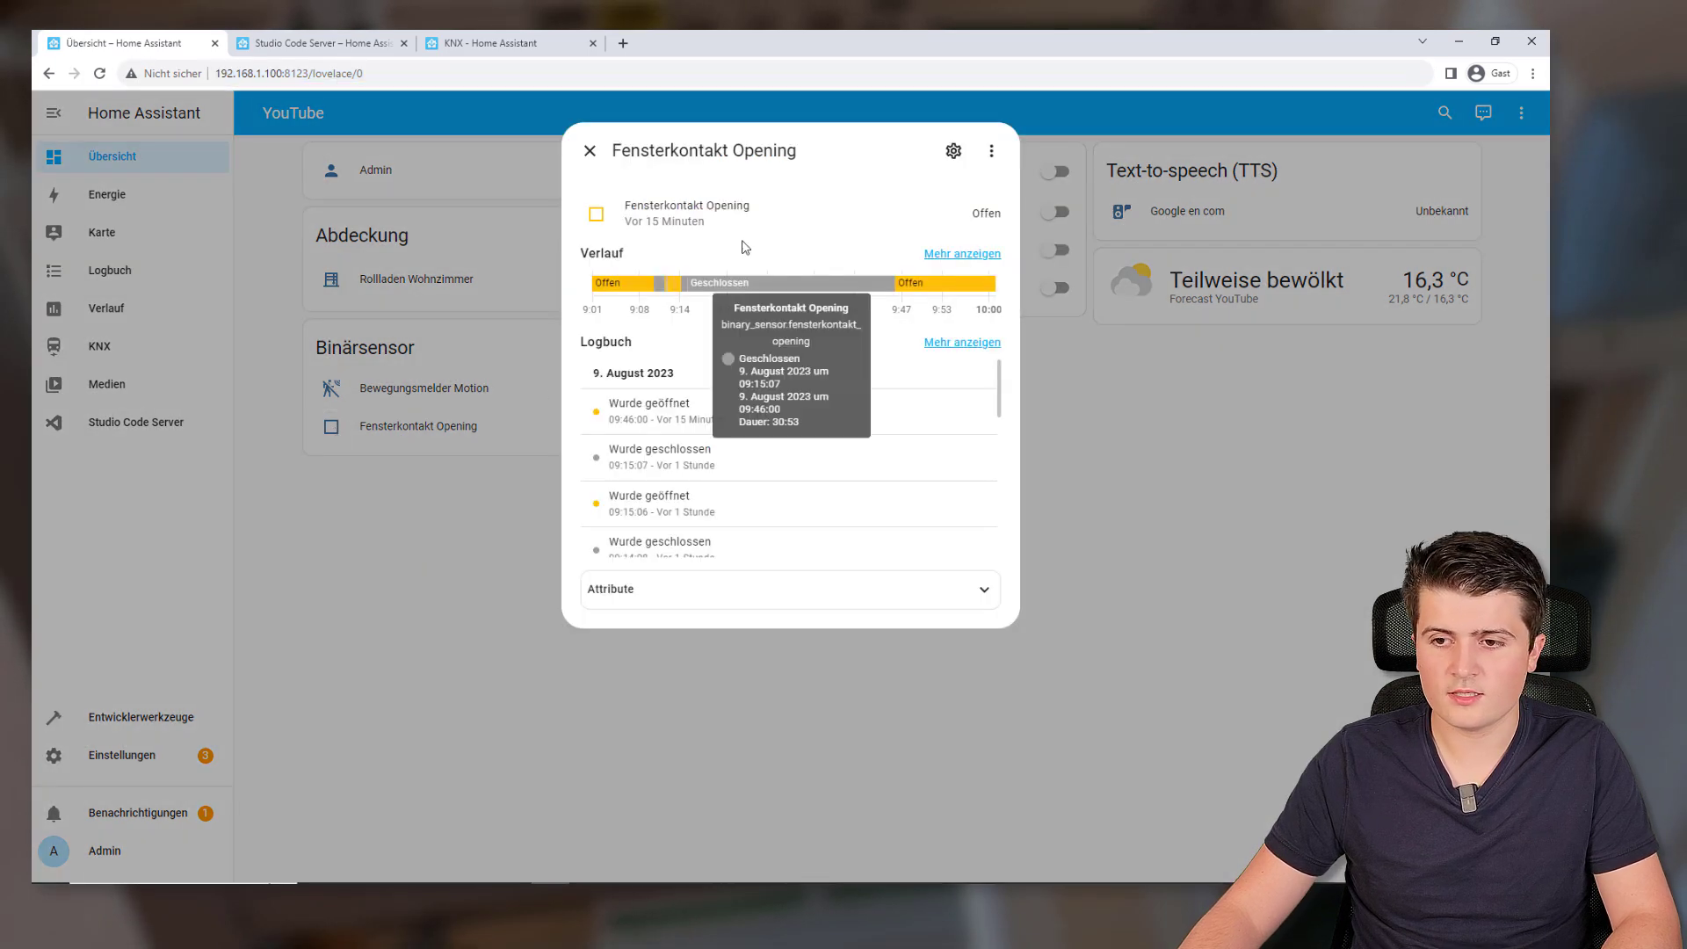
pyautogui.click(953, 150)
pyautogui.click(820, 373)
pyautogui.moveTo(820, 372); pyautogui.dragTo(556, 367)
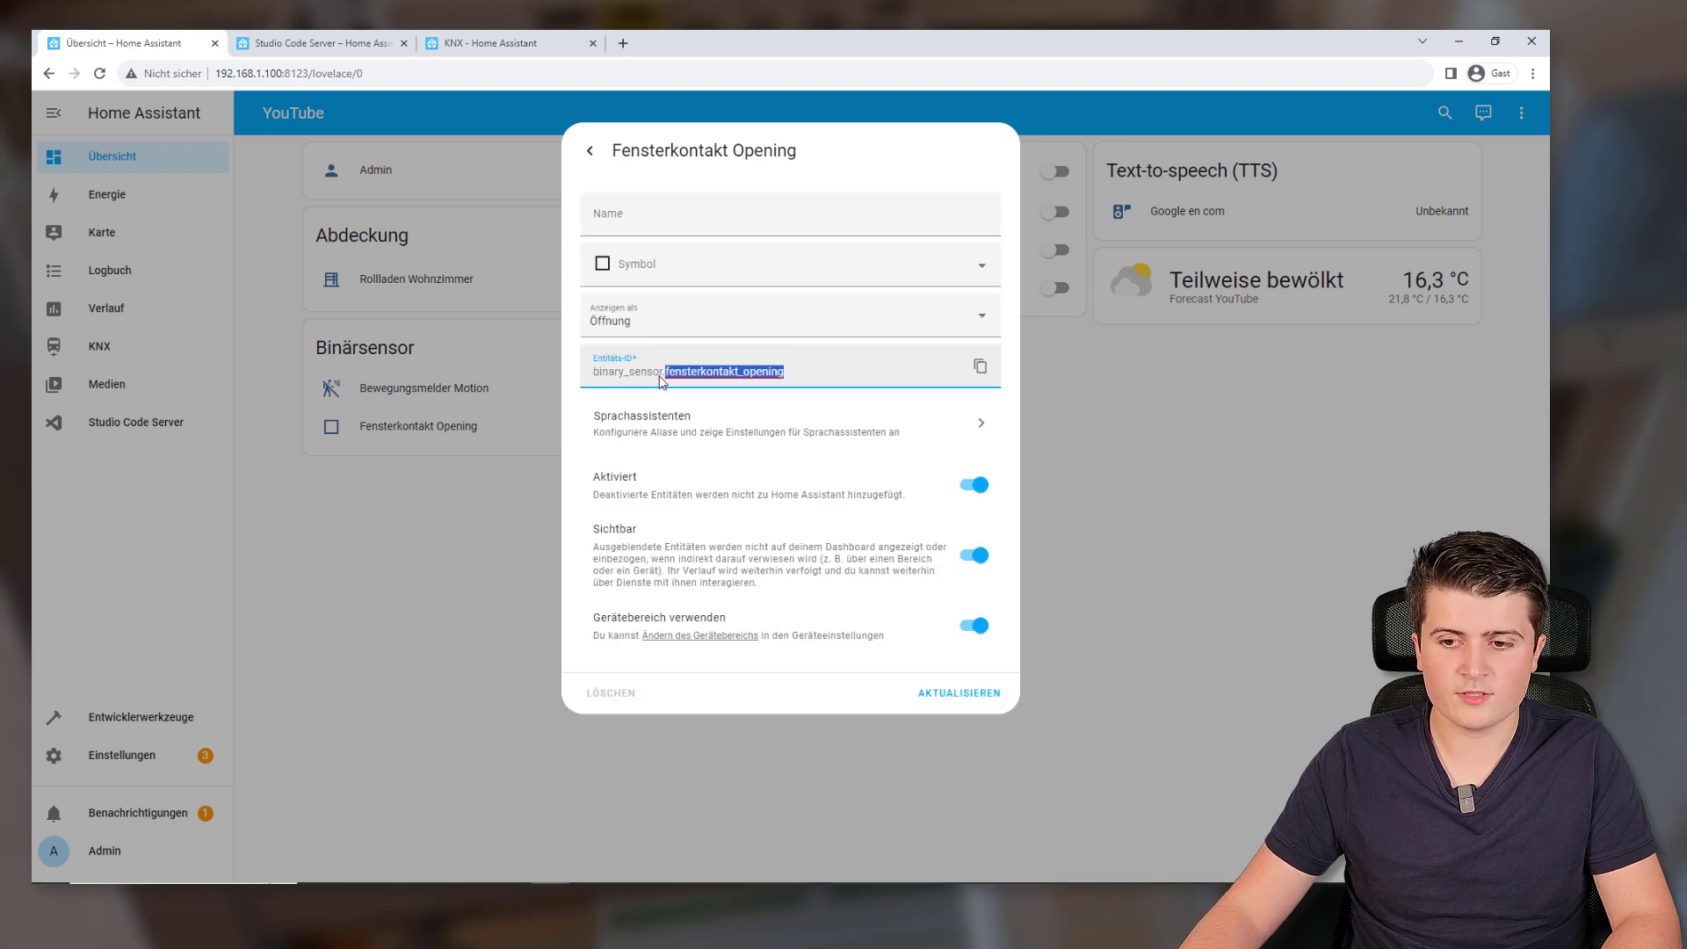
pyautogui.click(290, 37)
pyautogui.write('bin')
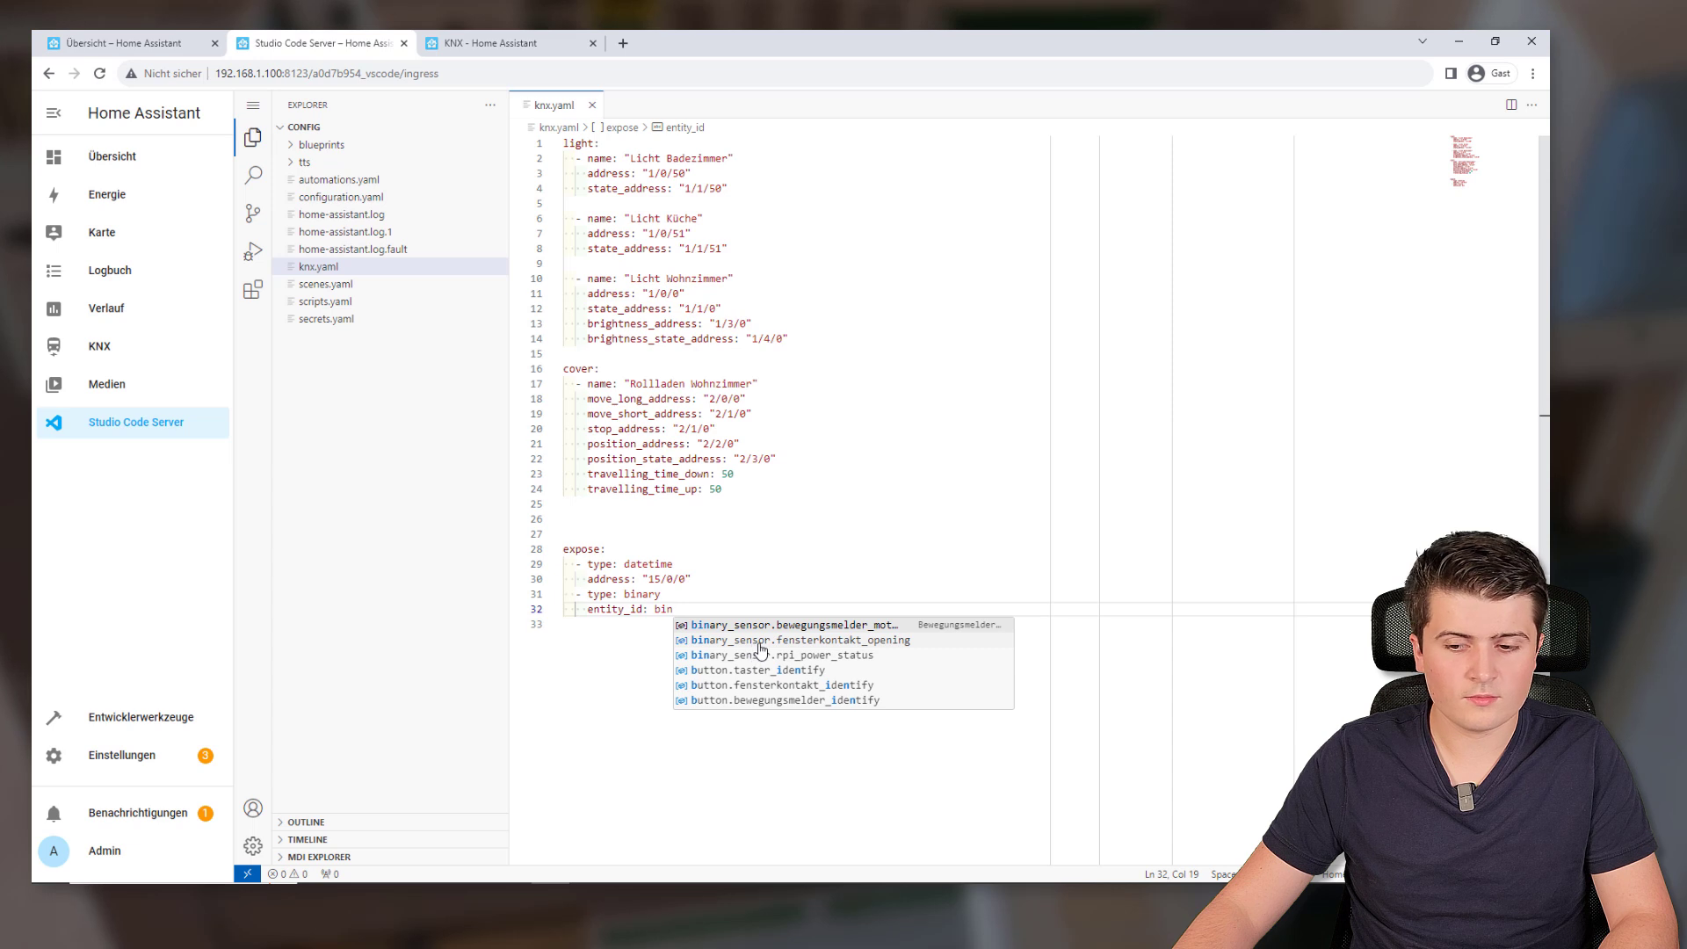
# Set the binary entry's entity to binary_sensor.fensterkontakt_opening with address "15/0/1"
pyautogui.click(760, 643)
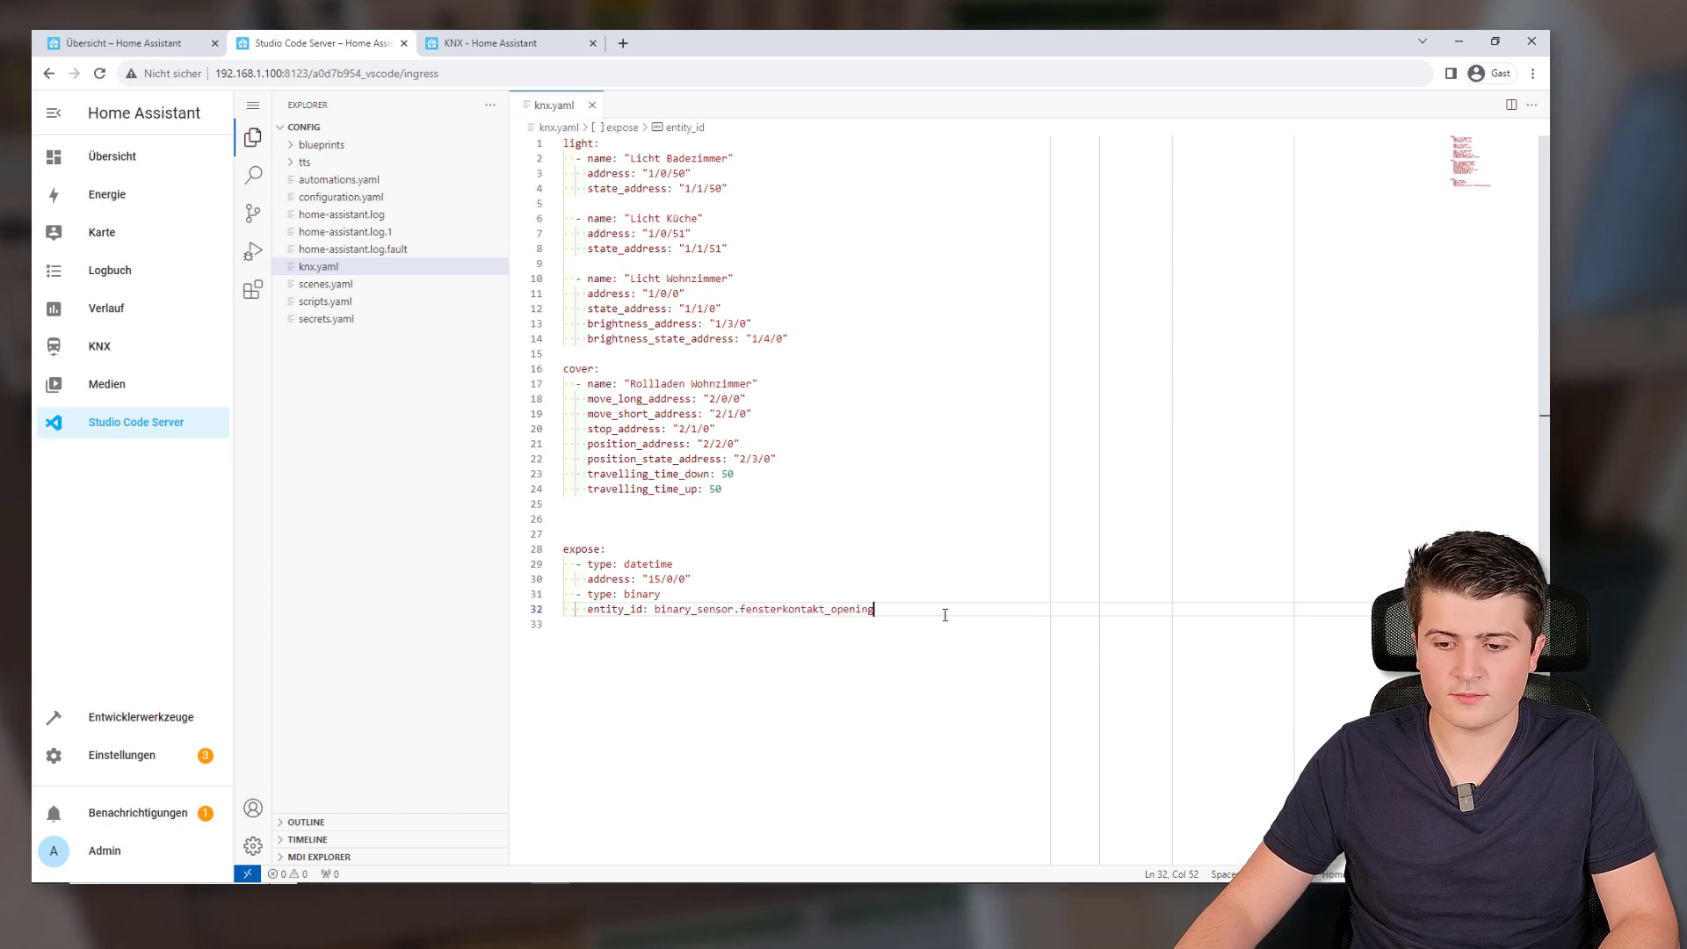
pyautogui.press('Return')
pyautogui.write('adress')
pyautogui.write(': ')
pyautogui.write('"1')
pyautogui.write('5/0/1')
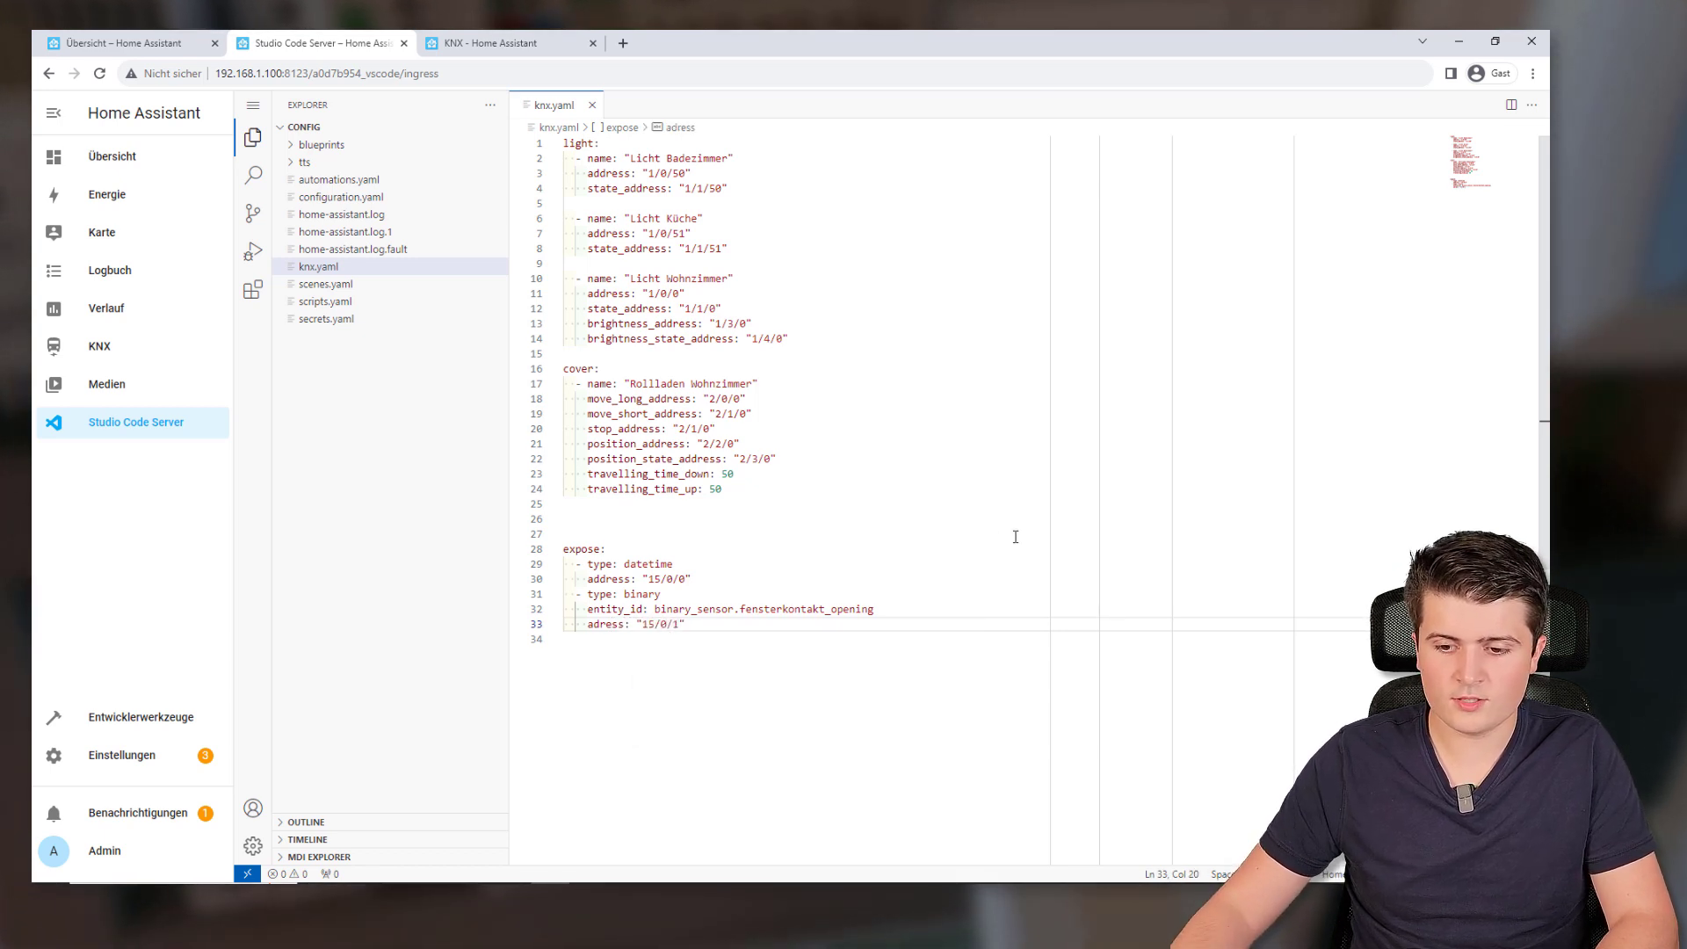
# Delete the extra blank lines above the expose: section
pyautogui.click(1012, 533)
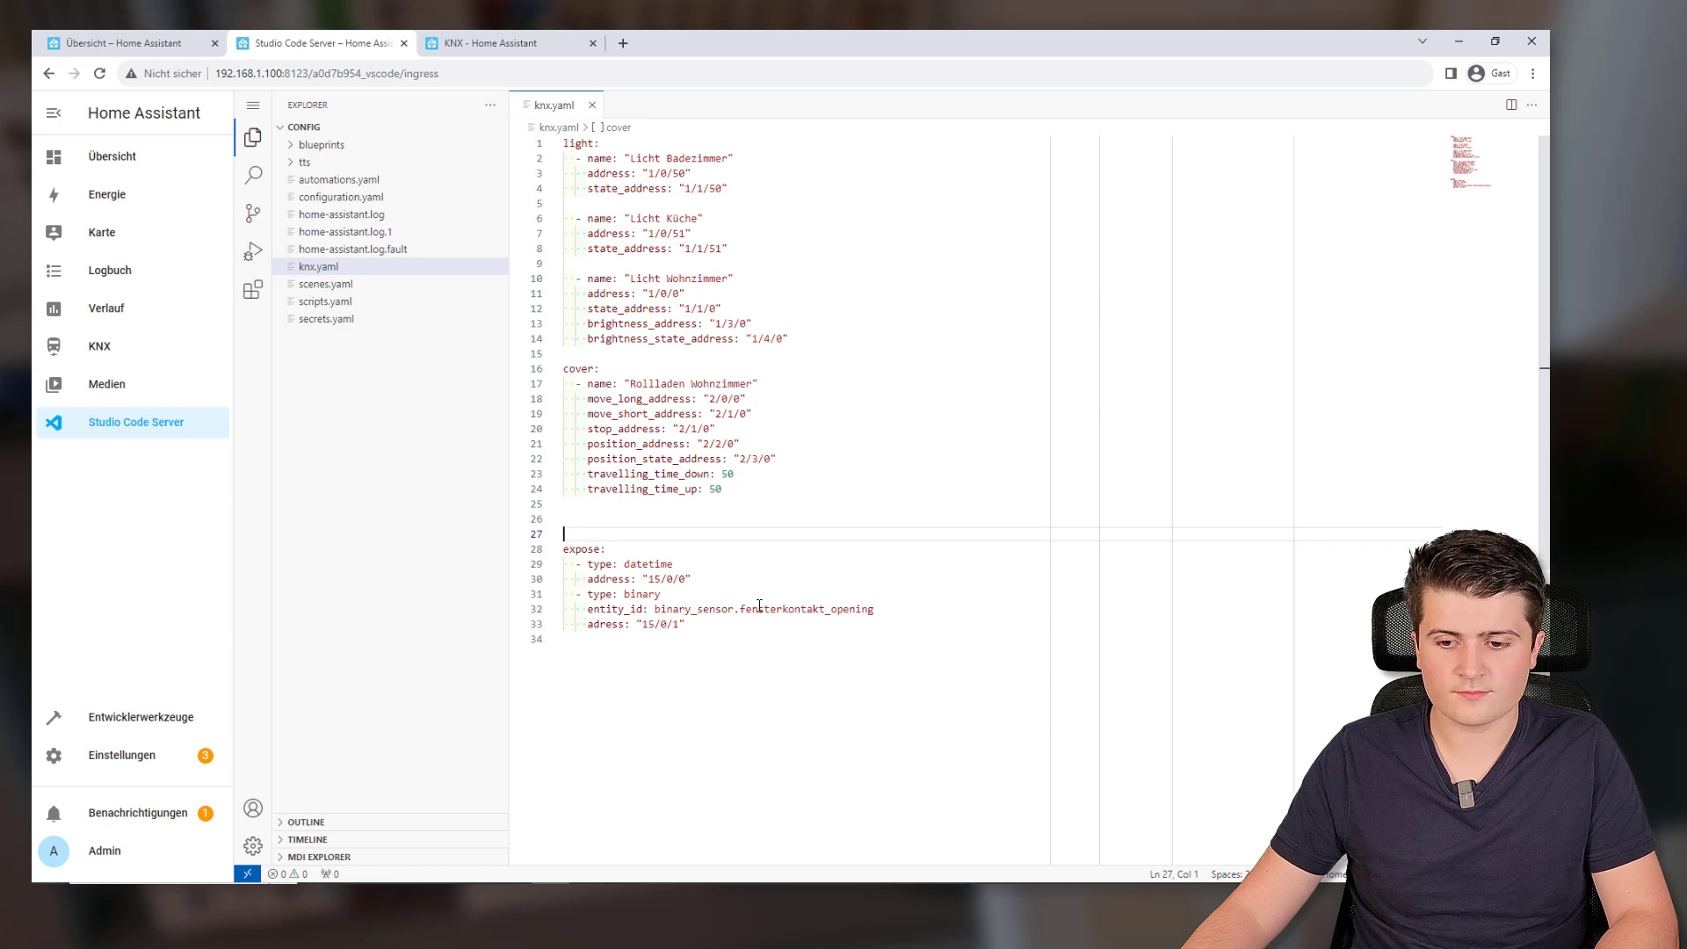
pyautogui.press('BackSpace')
pyautogui.press('Delete')
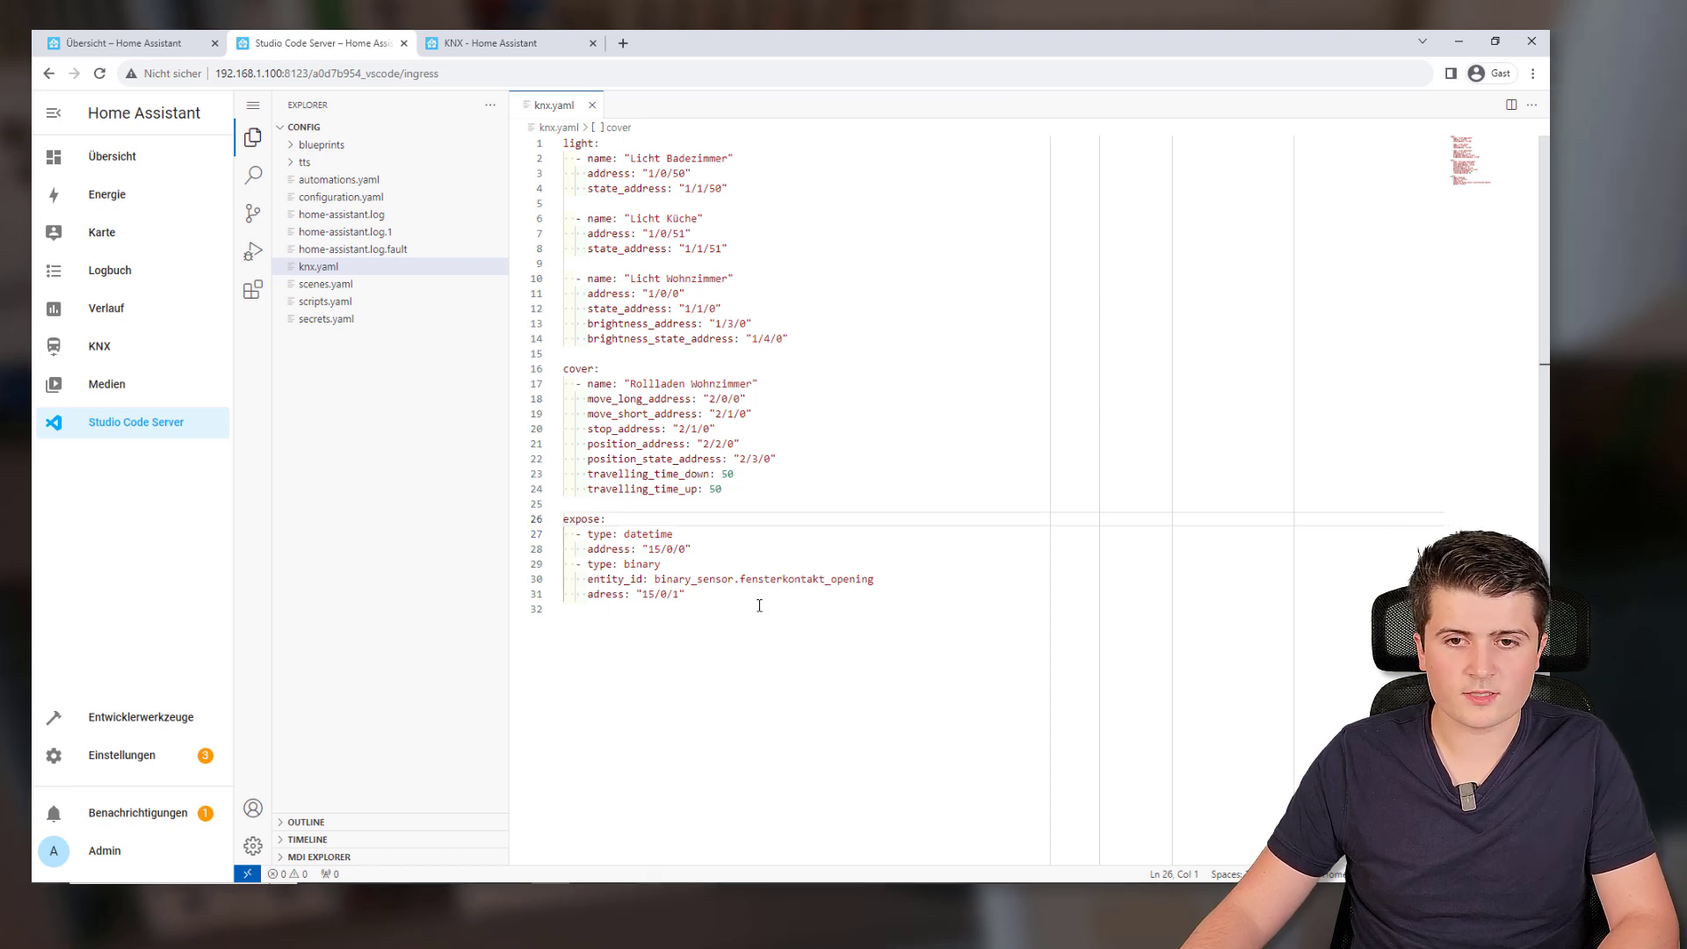
pyautogui.middleClick(130, 695)
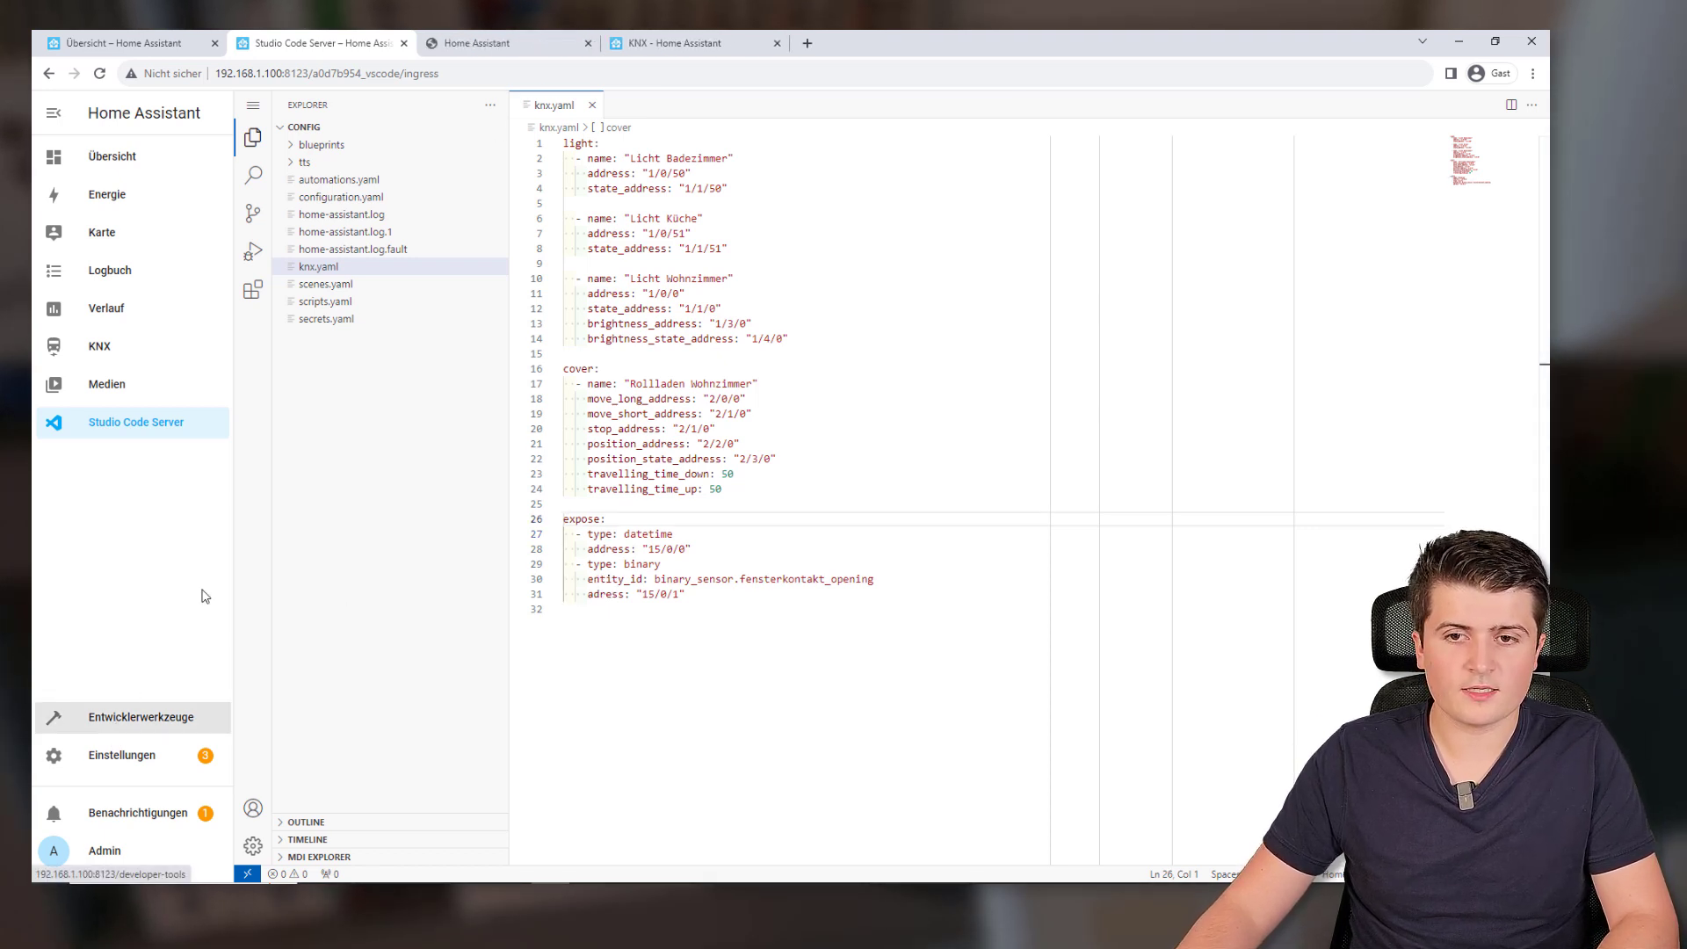
# Sign in to Home Assistant in the new tab with the username and password
pyautogui.click(531, 45)
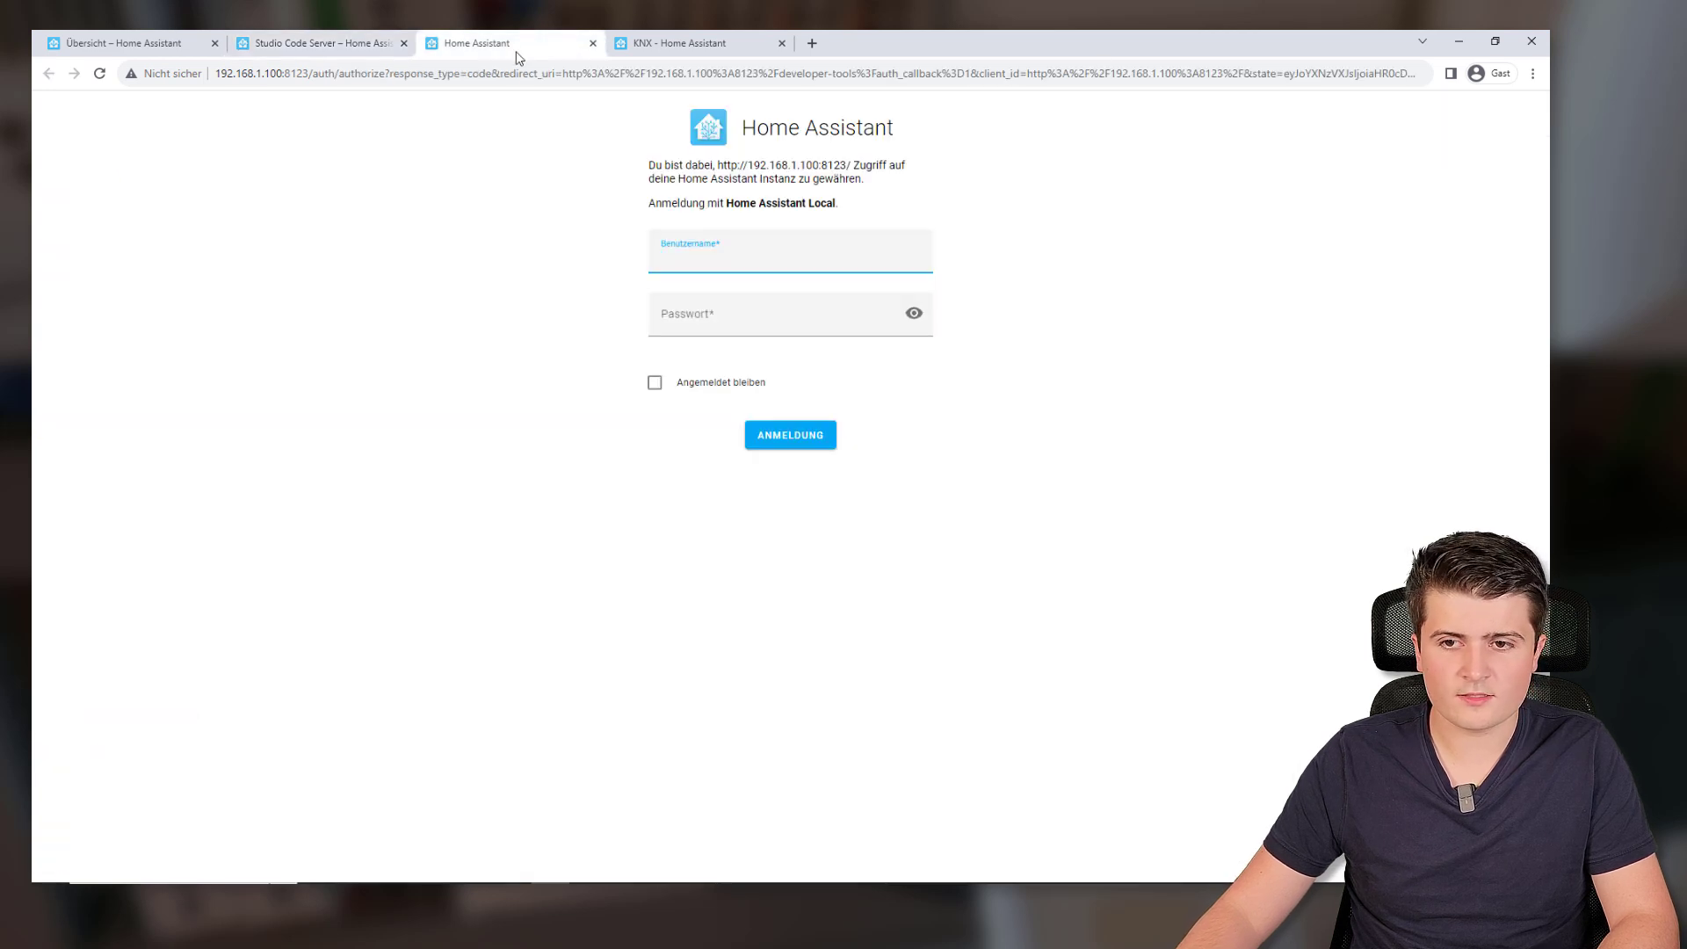
pyautogui.write('admin')
pyautogui.press('Tab')
pyautogui.write('********')
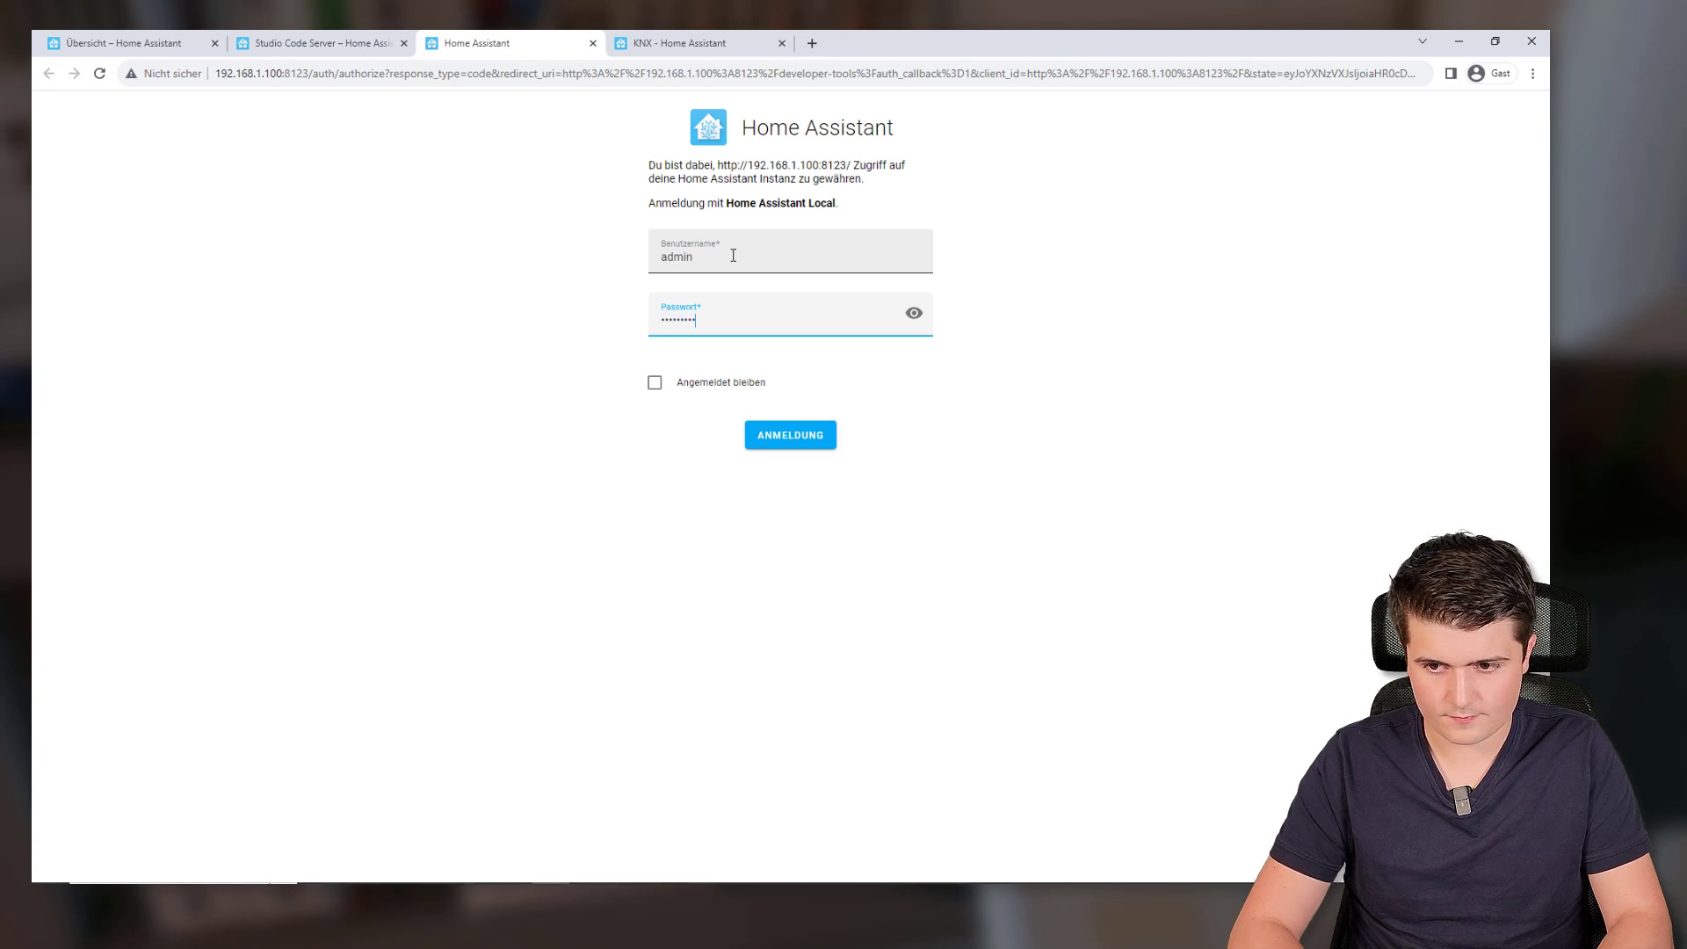
pyautogui.press('Return')
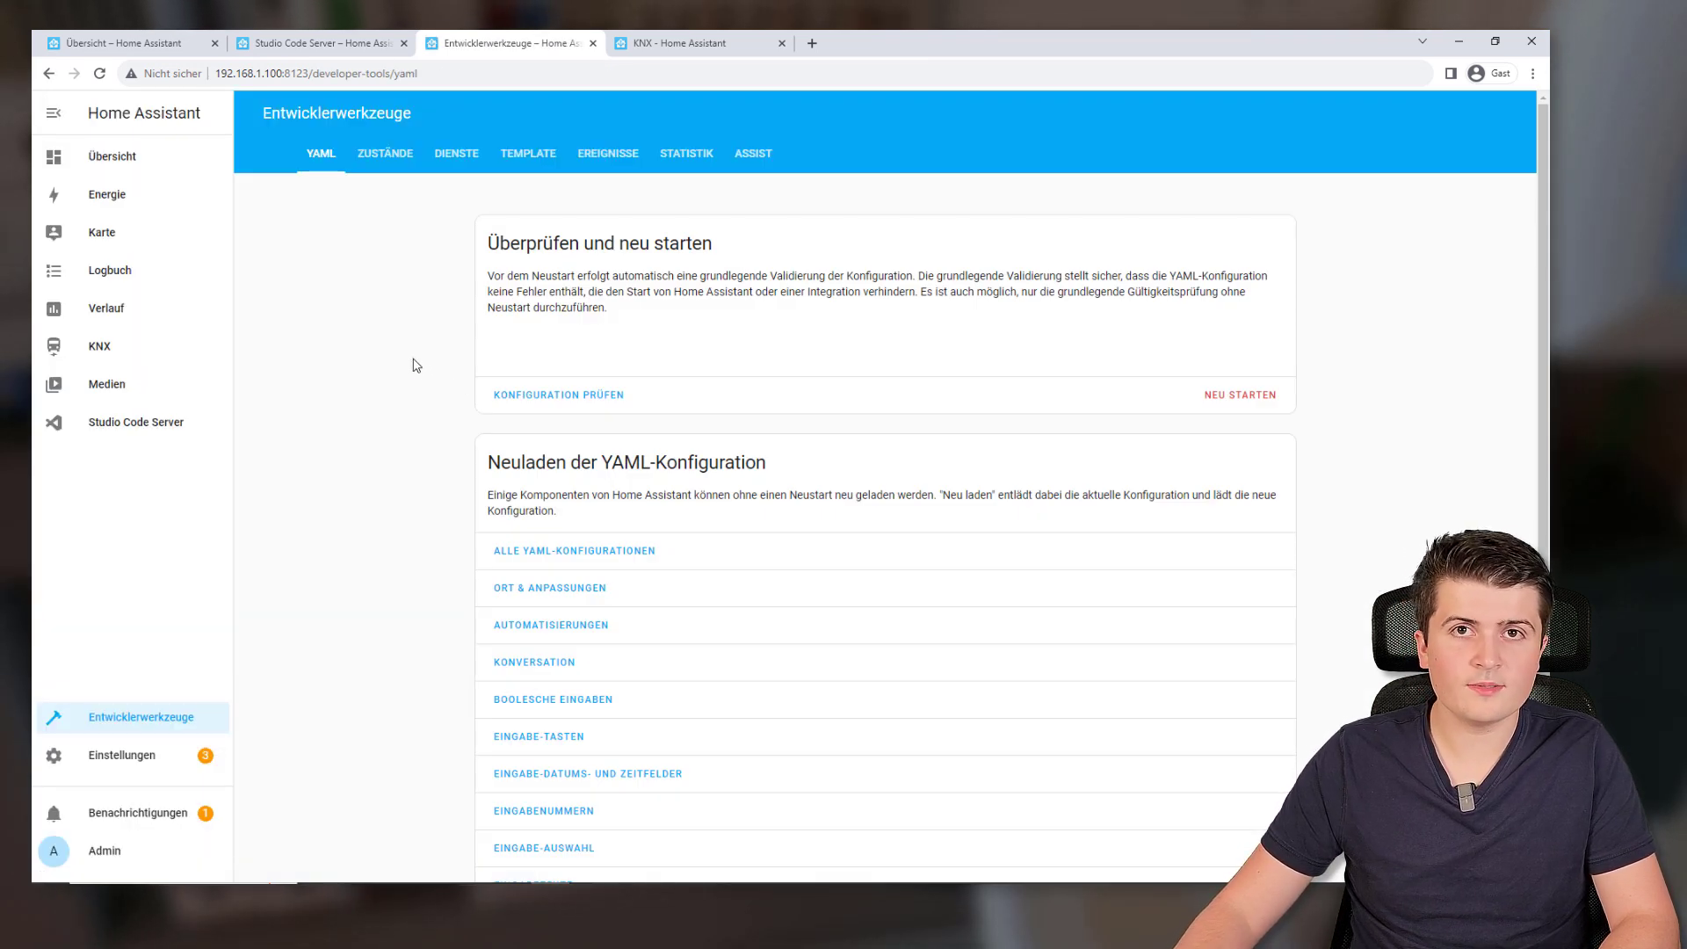
# Run the configuration check on the Developer Tools YAML page
pyautogui.scroll(-3, 418, 383)
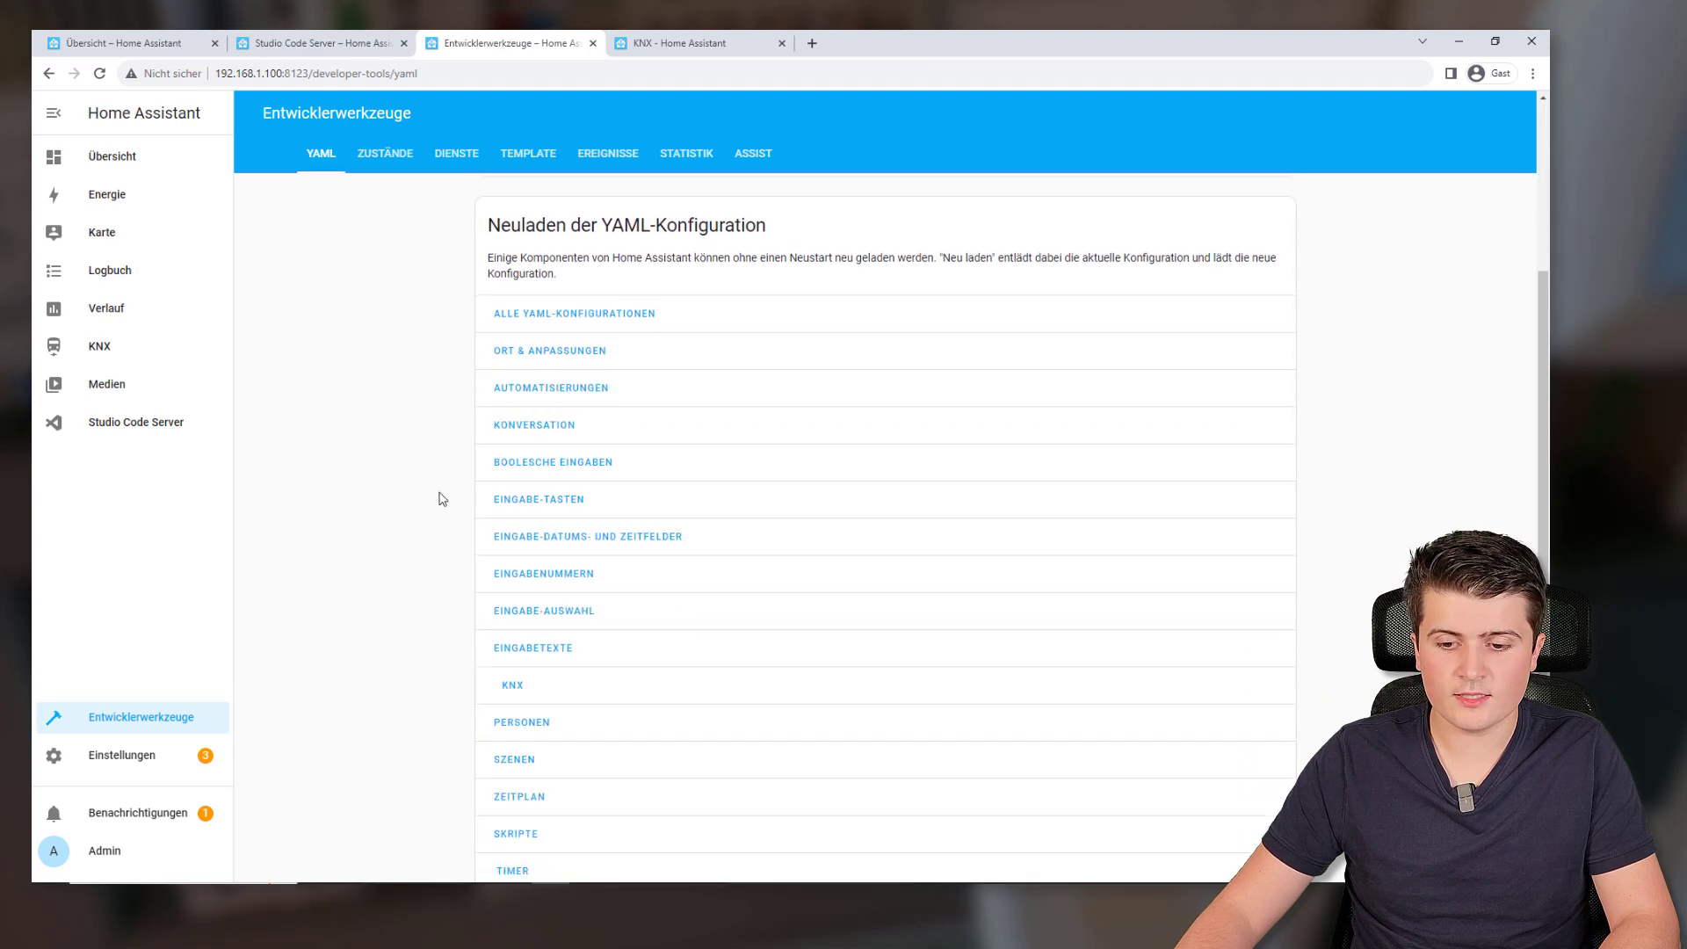
pyautogui.scroll(3, 508, 689)
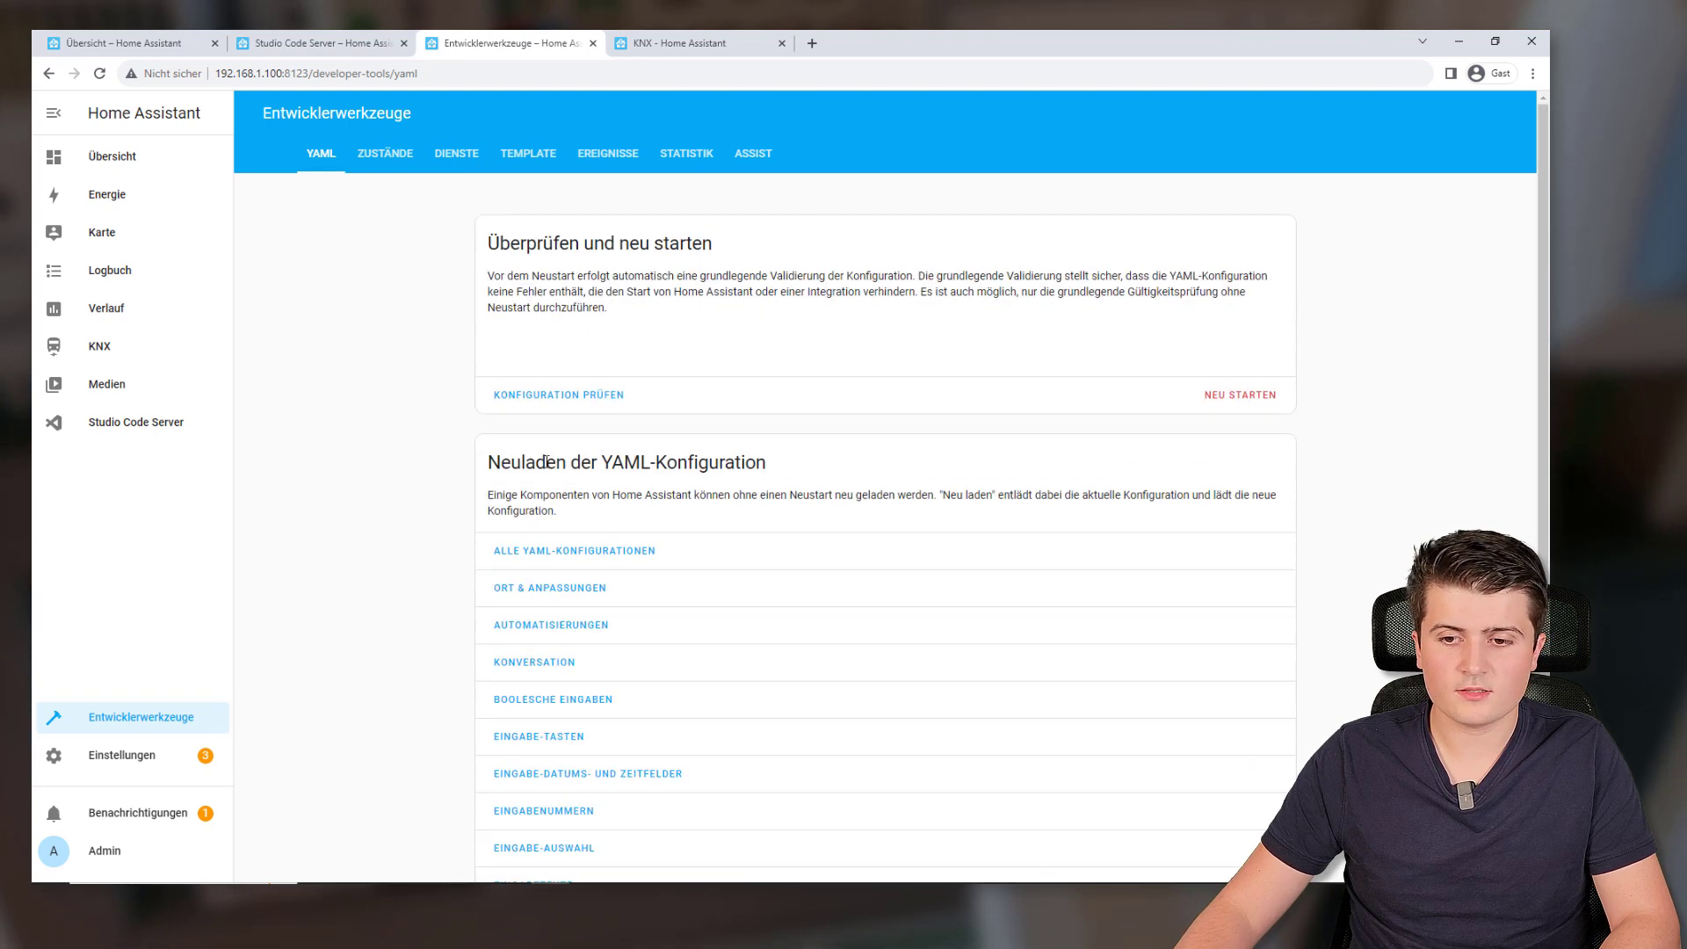
pyautogui.click(538, 404)
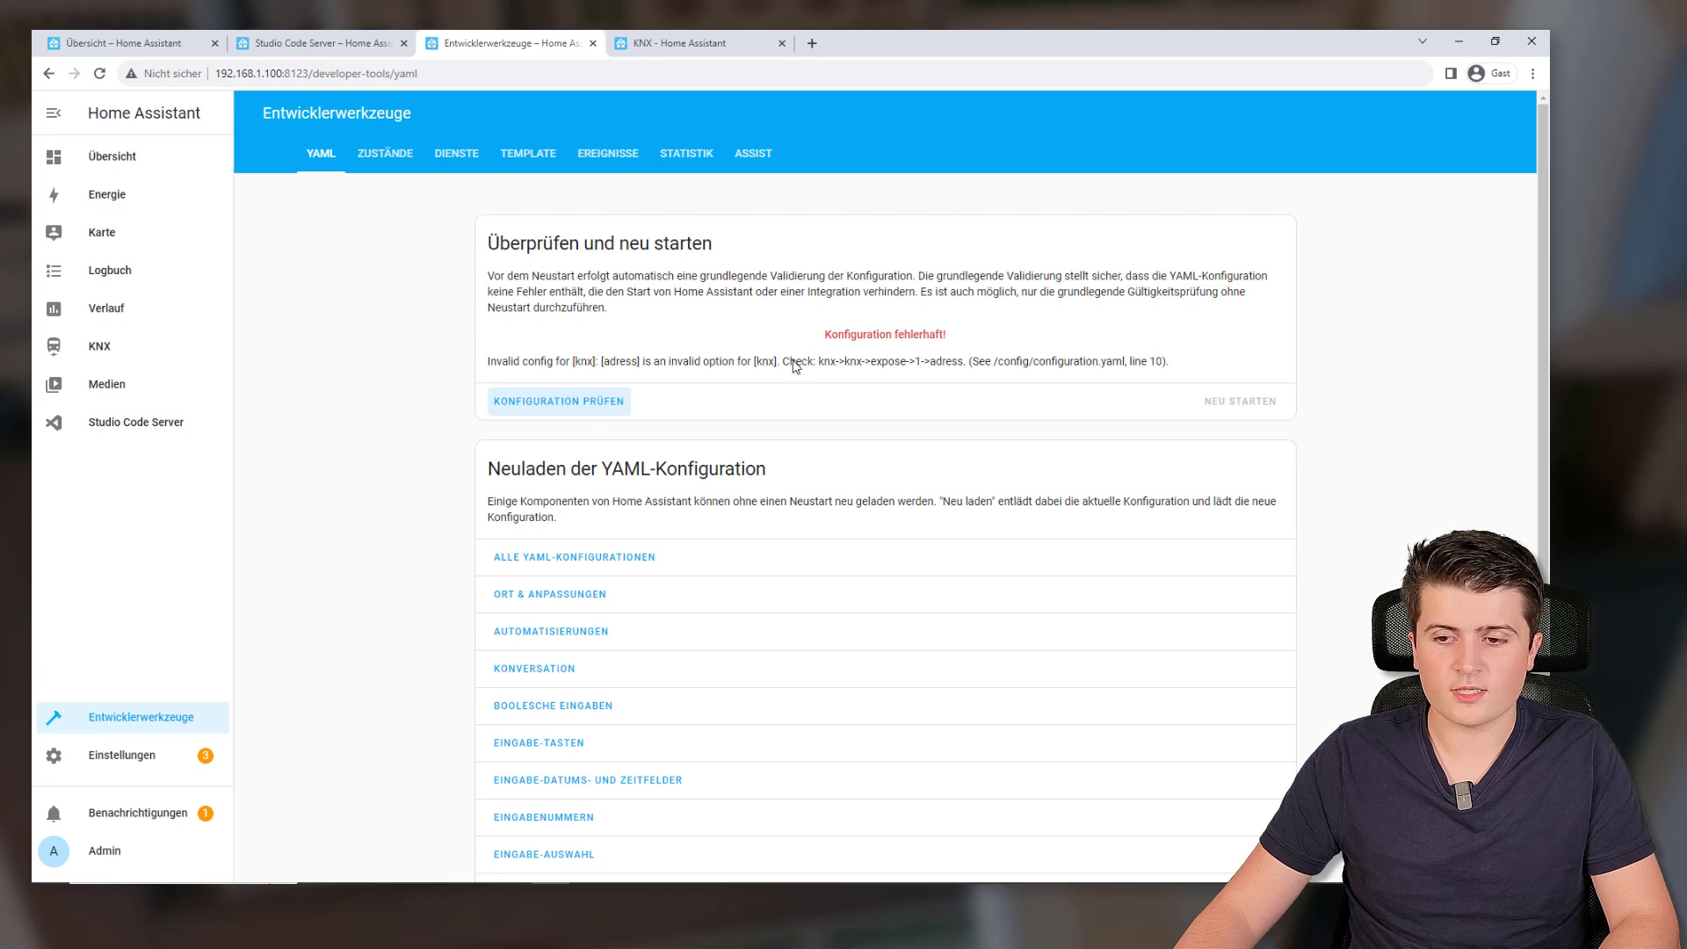
pyautogui.click(272, 43)
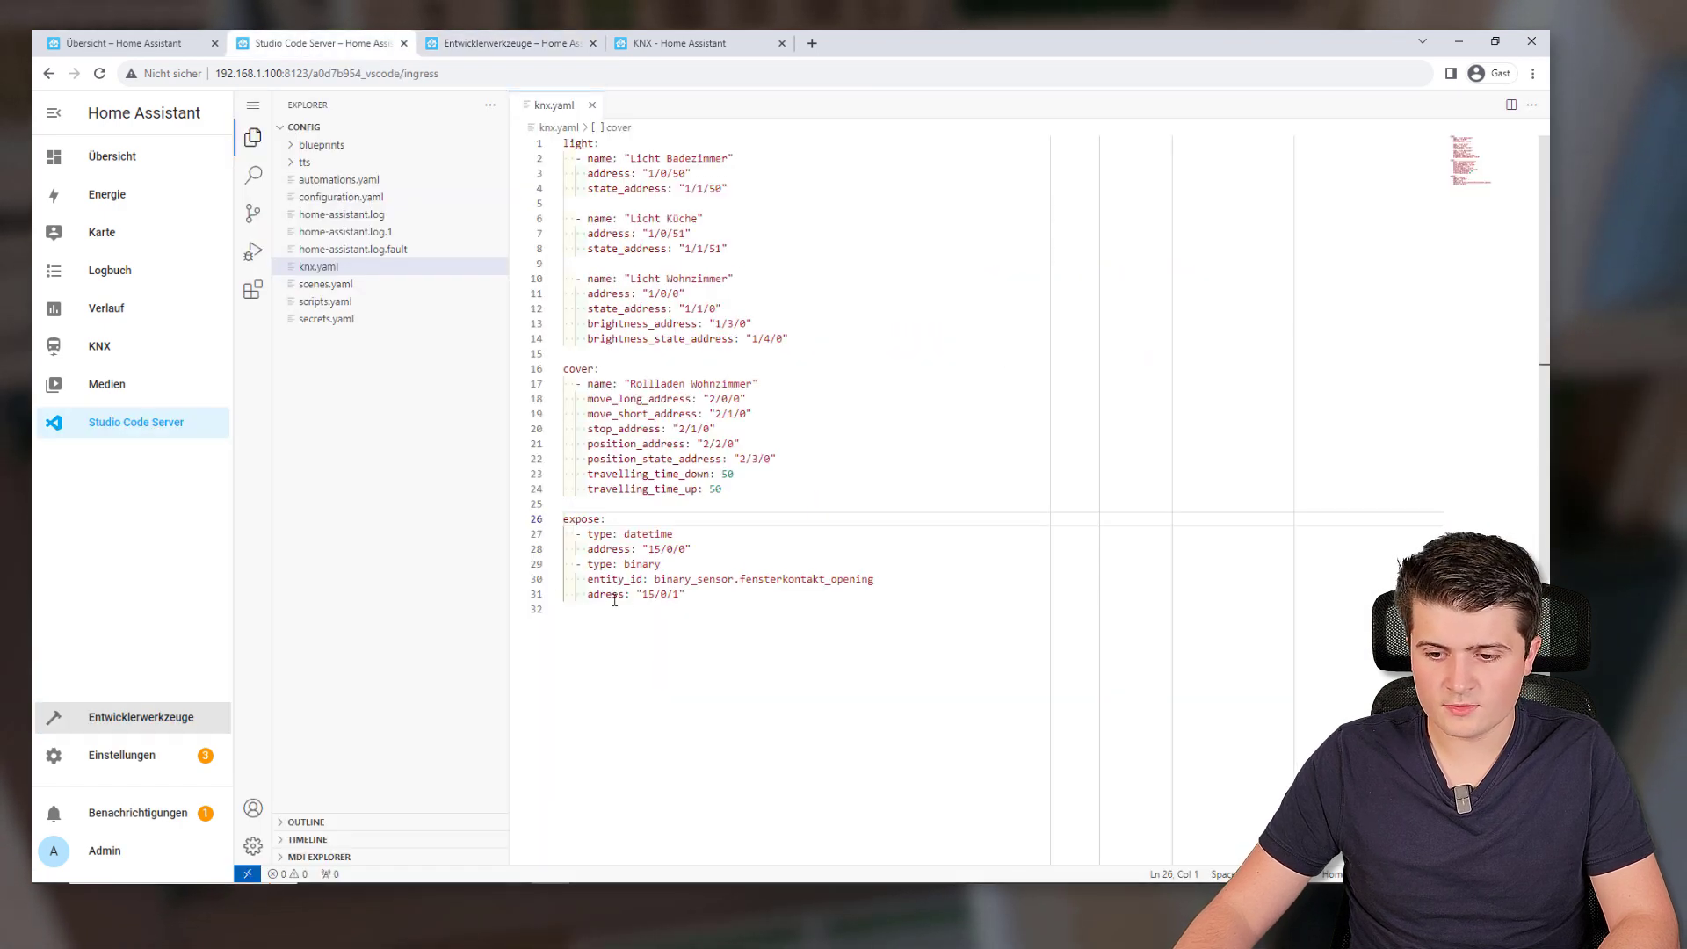
pyautogui.click(474, 42)
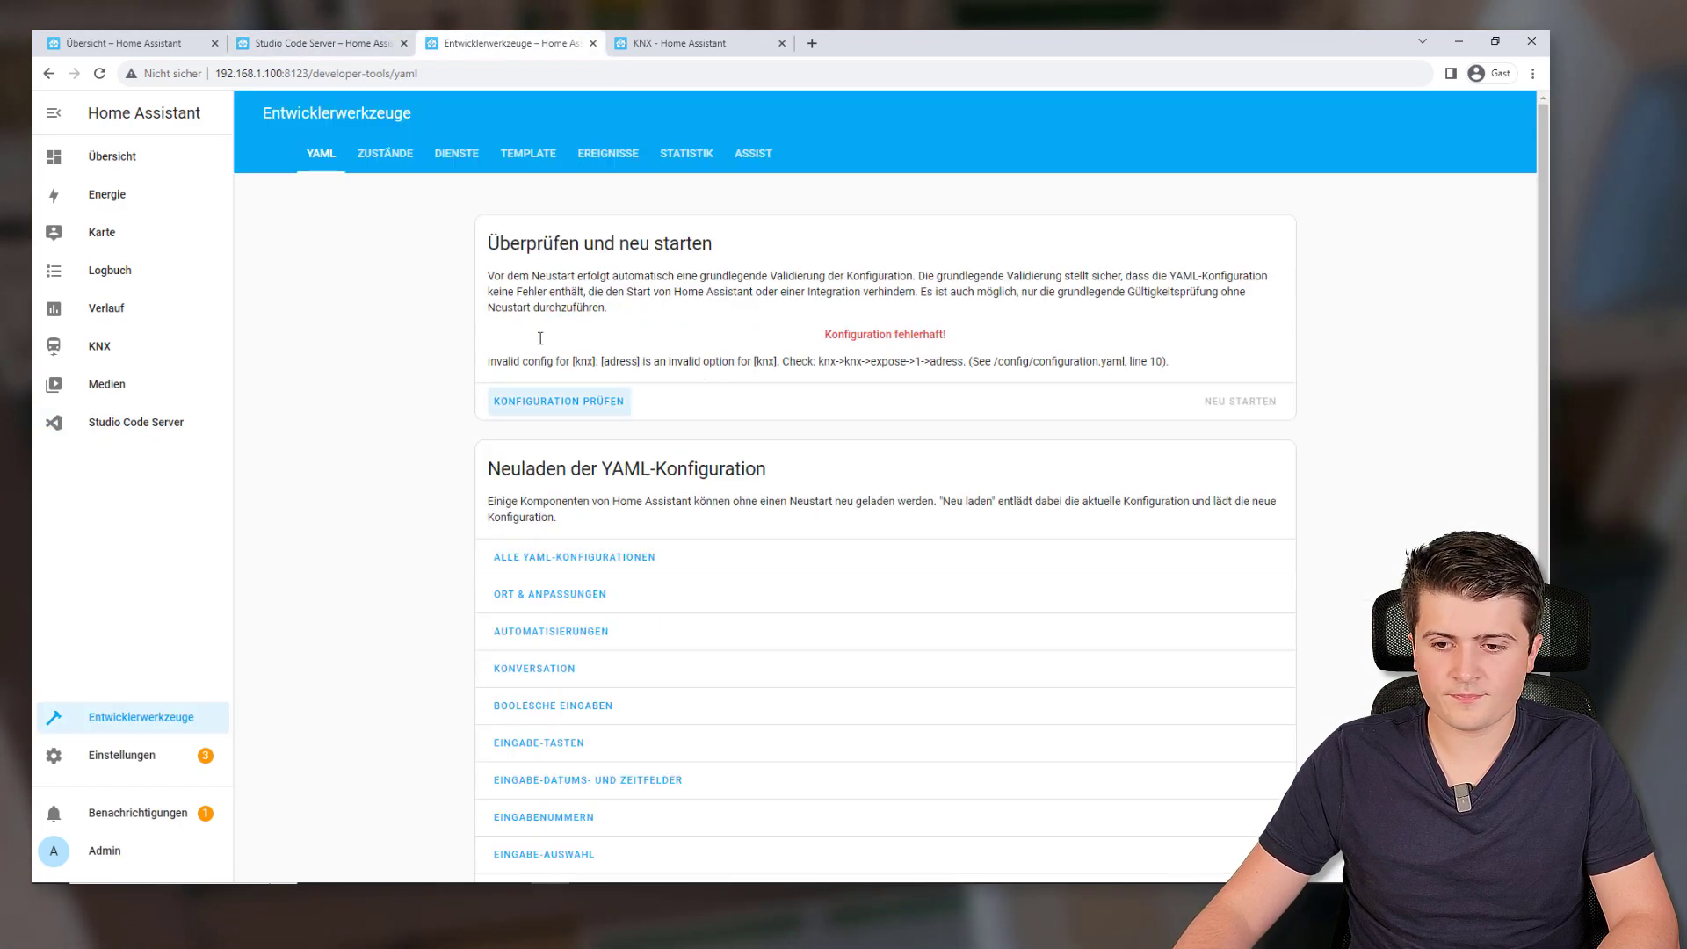
# Reload the KNX YAML configuration
pyautogui.scroll(-3, 647, 426)
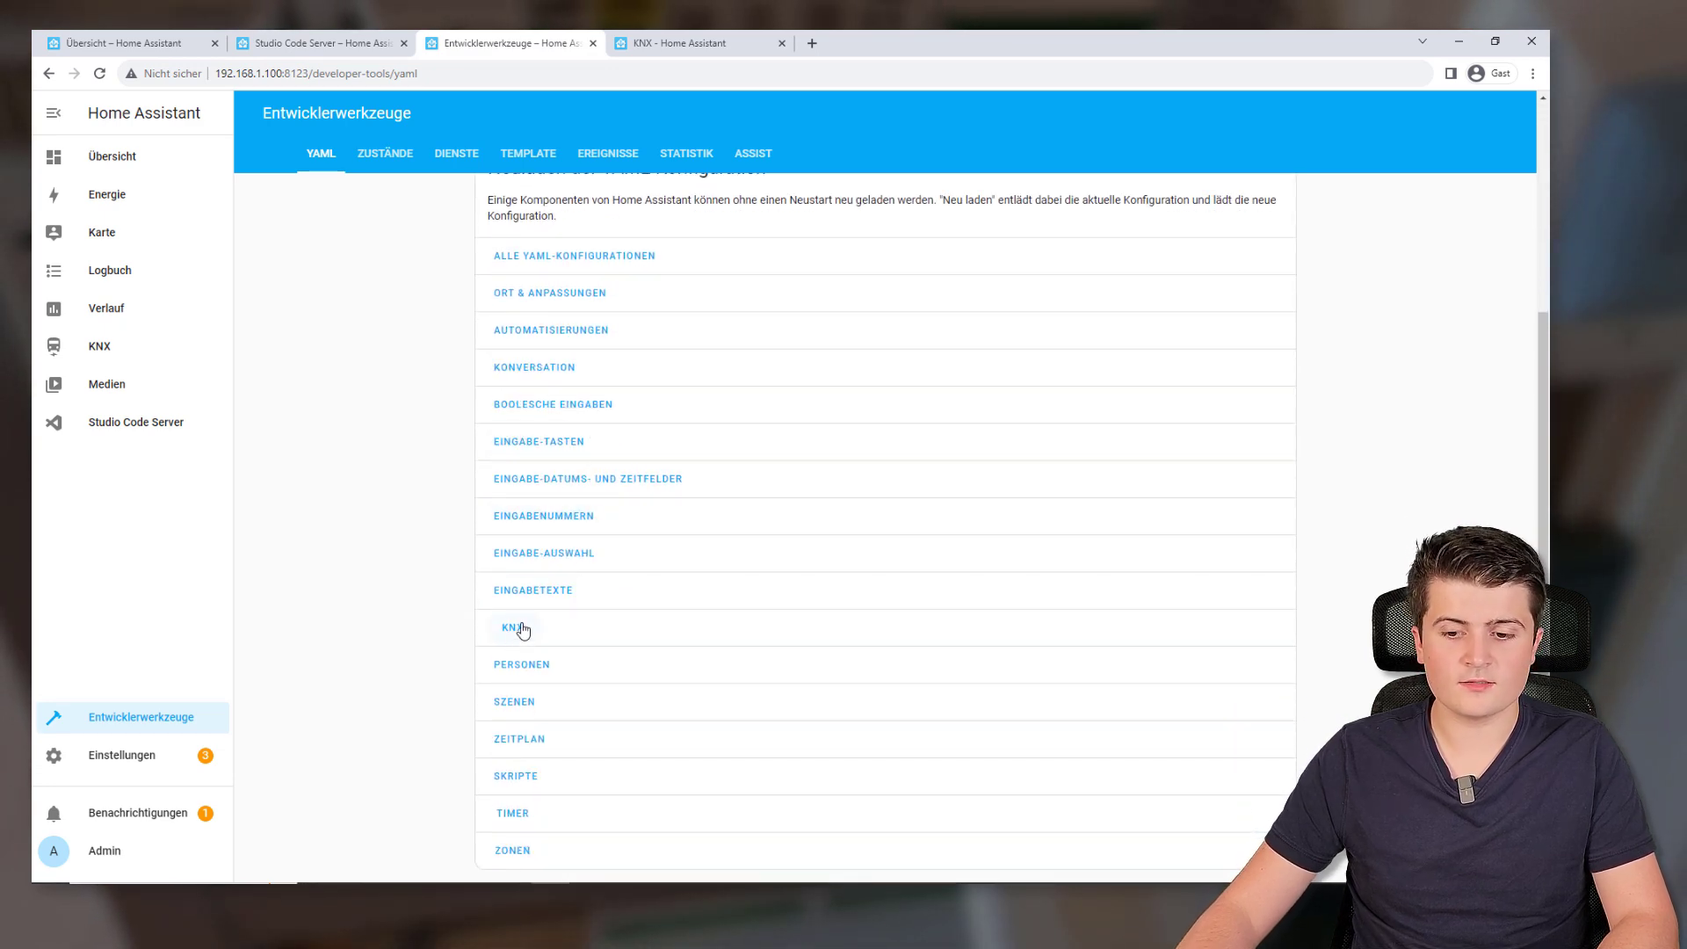
pyautogui.click(521, 629)
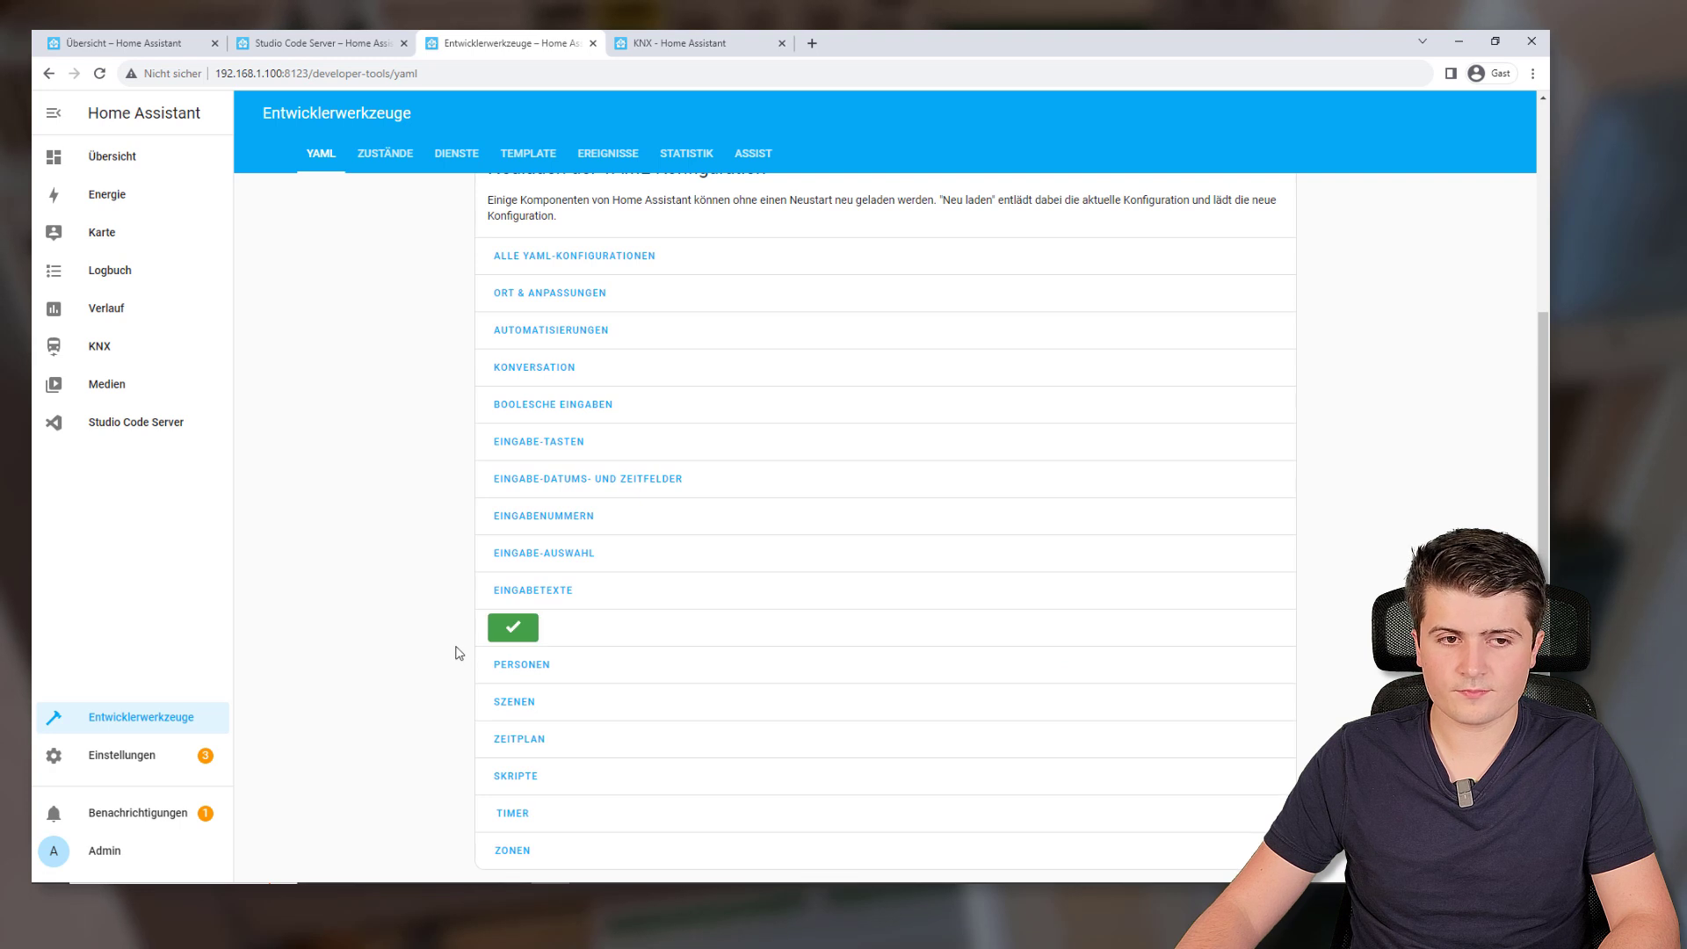
pyautogui.hotkey('alt', 'Tab')
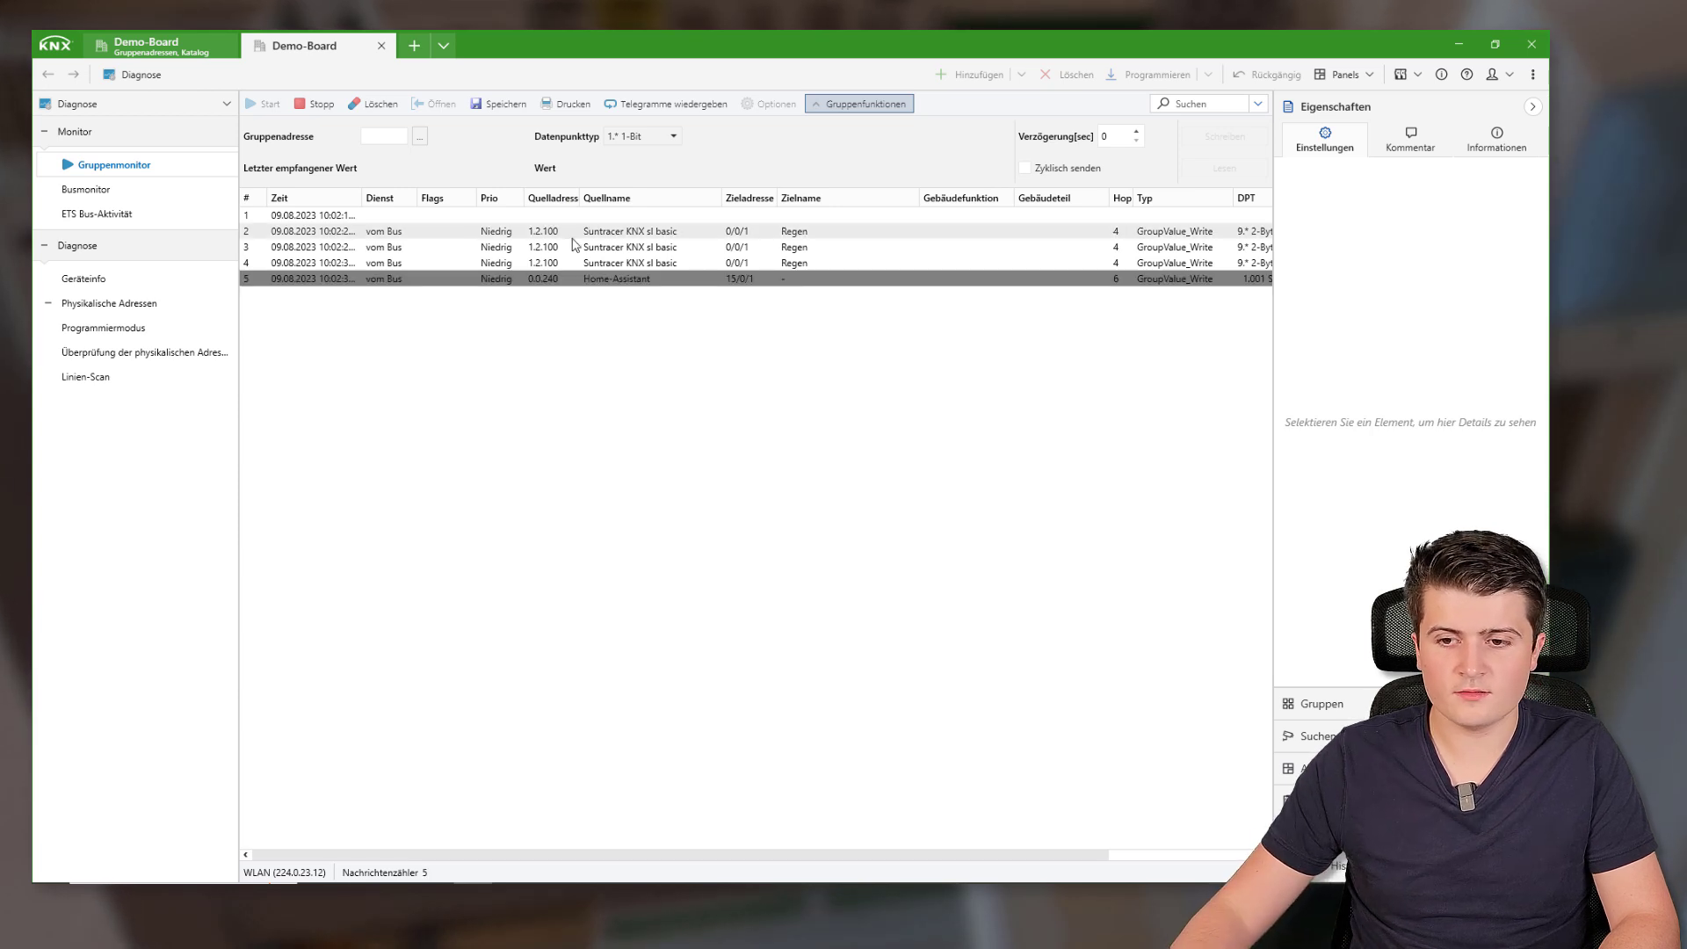
# Read group address 15/0/0 and inspect Home Assistant's date-and-time response telegram
pyautogui.click(1532, 107)
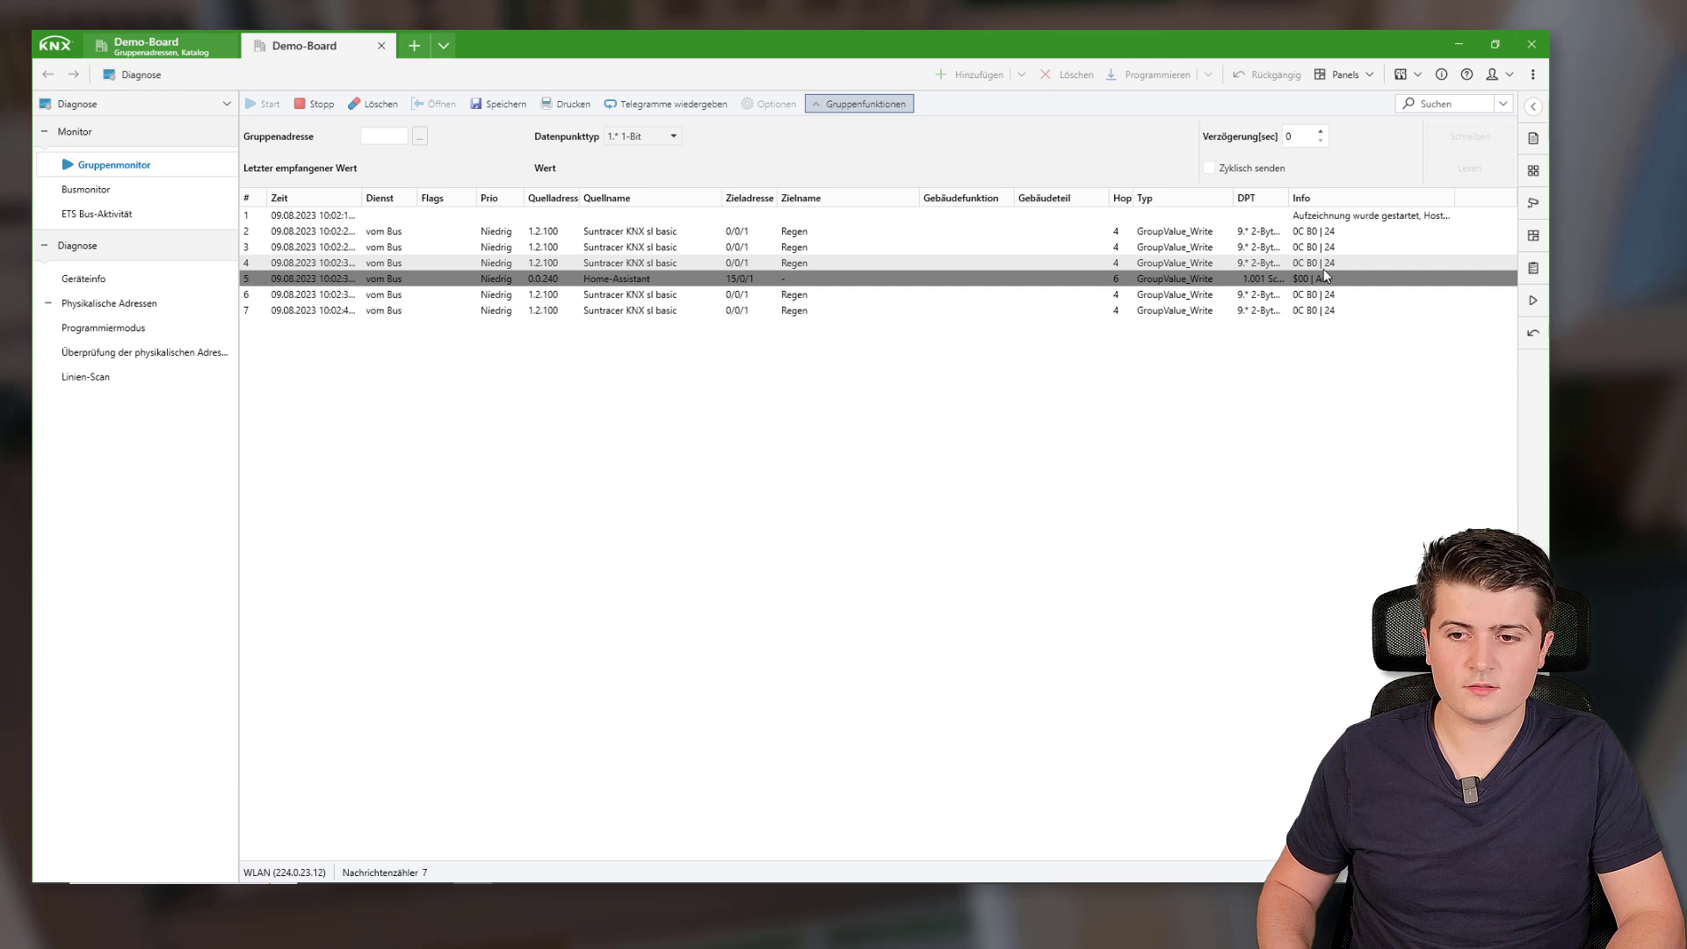
pyautogui.click(372, 139)
pyautogui.write('15/0/0')
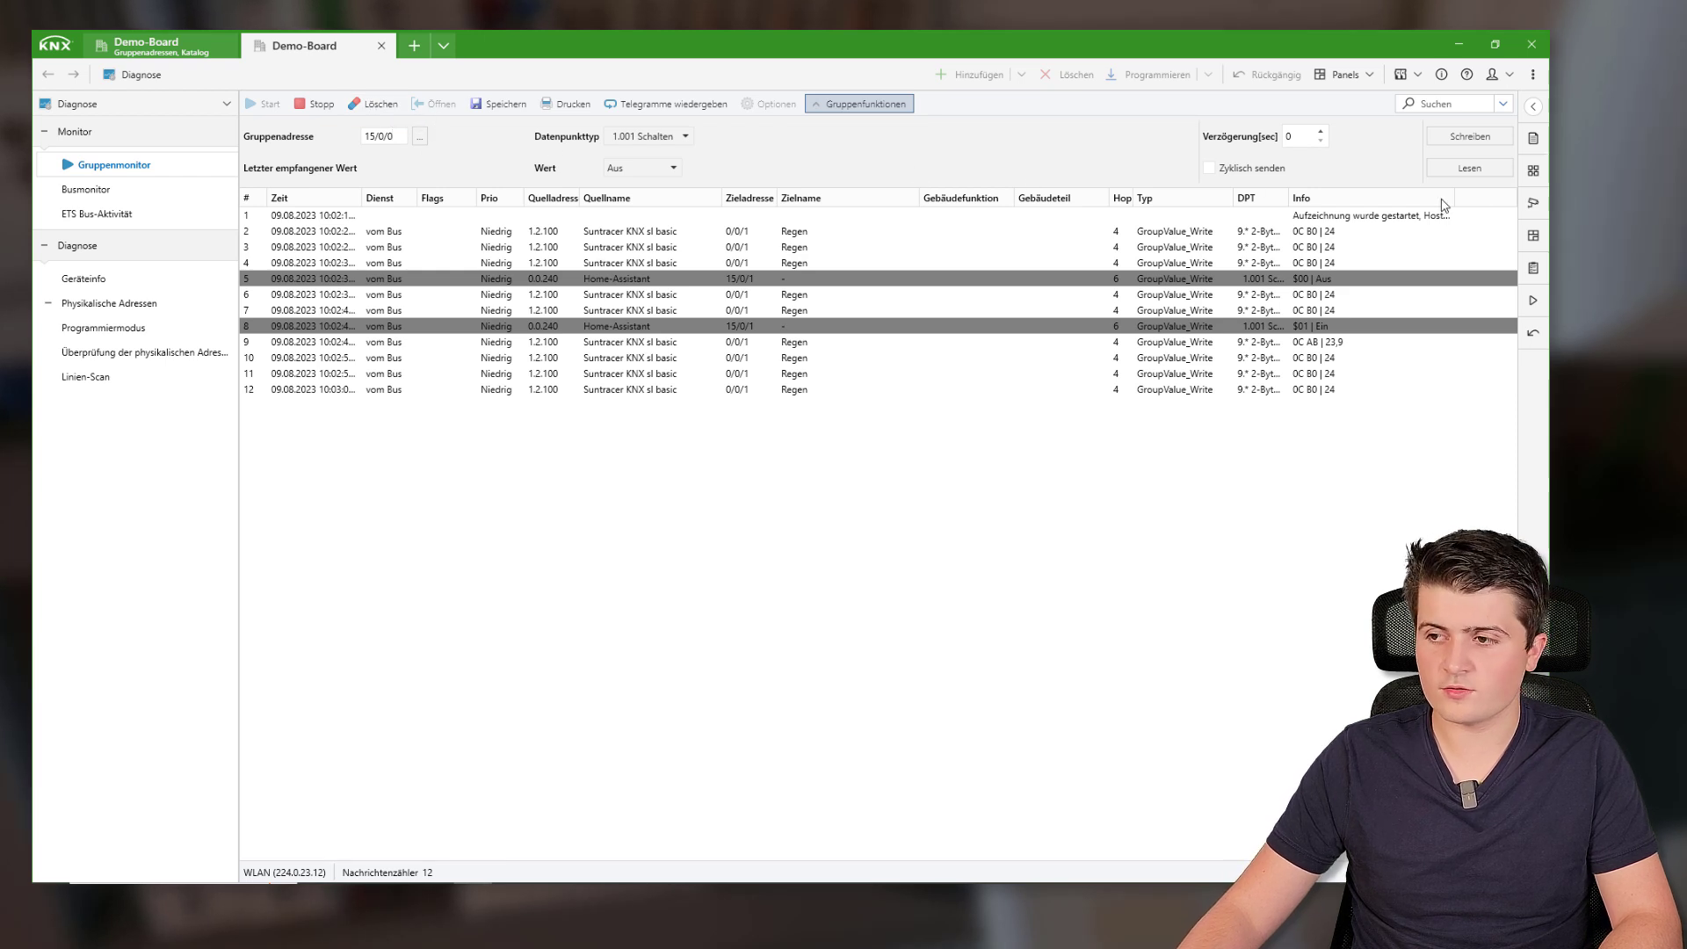
pyautogui.click(1476, 168)
pyautogui.click(1337, 422)
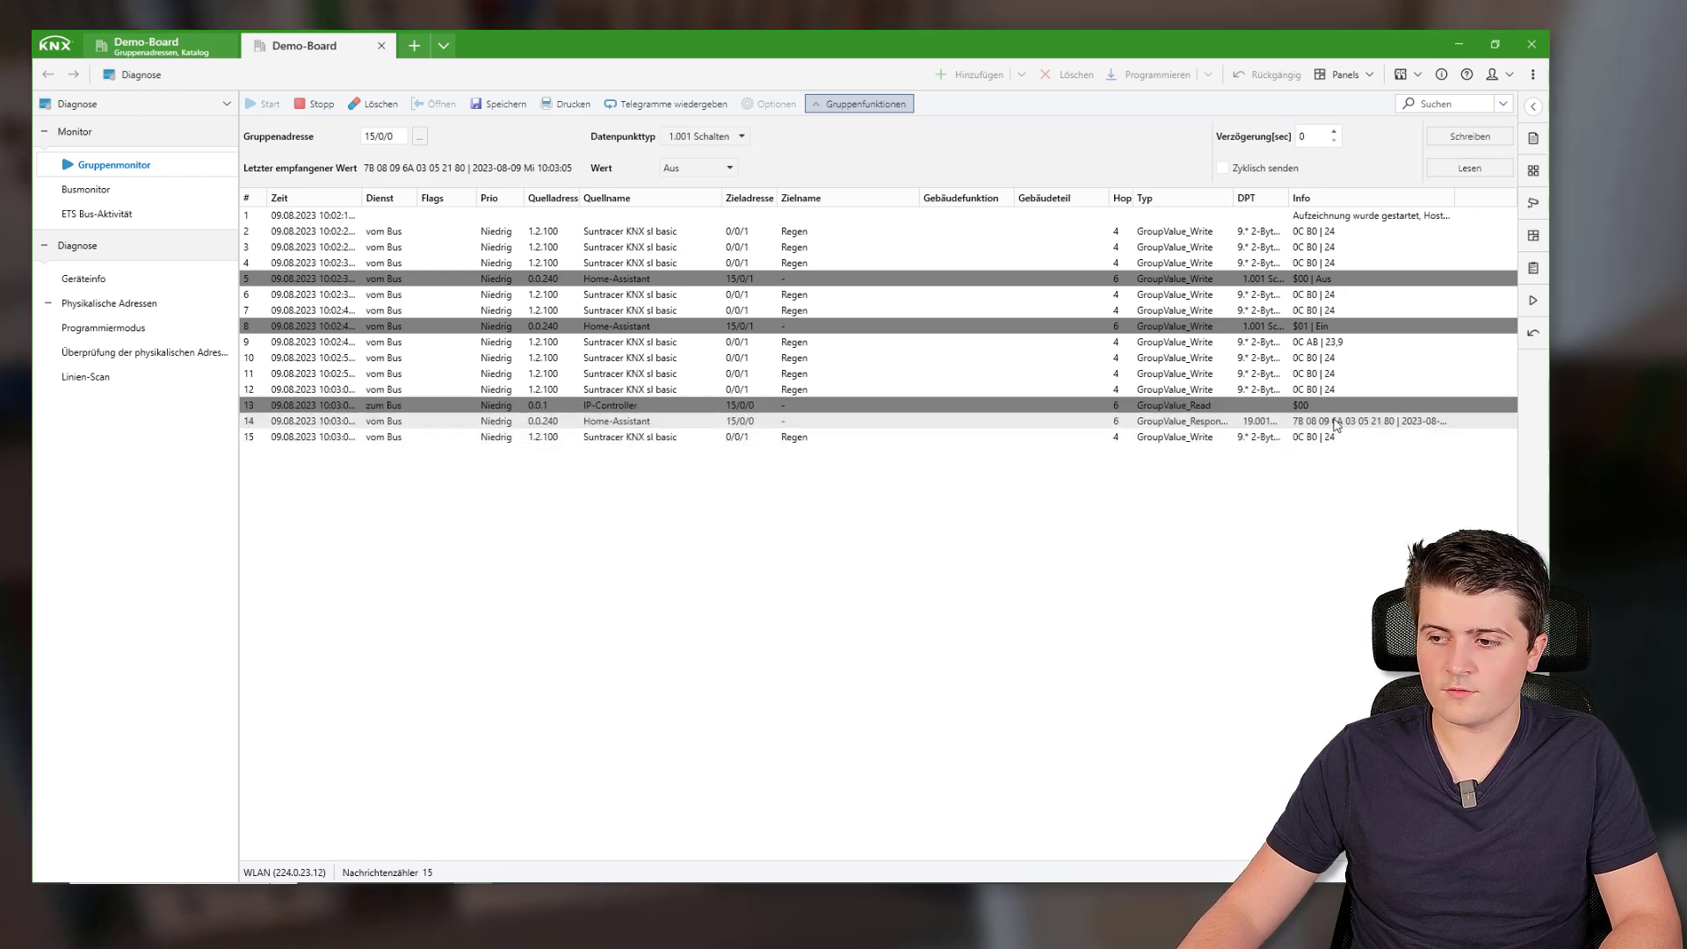
pyautogui.moveTo(1455, 200); pyautogui.dragTo(1533, 202)
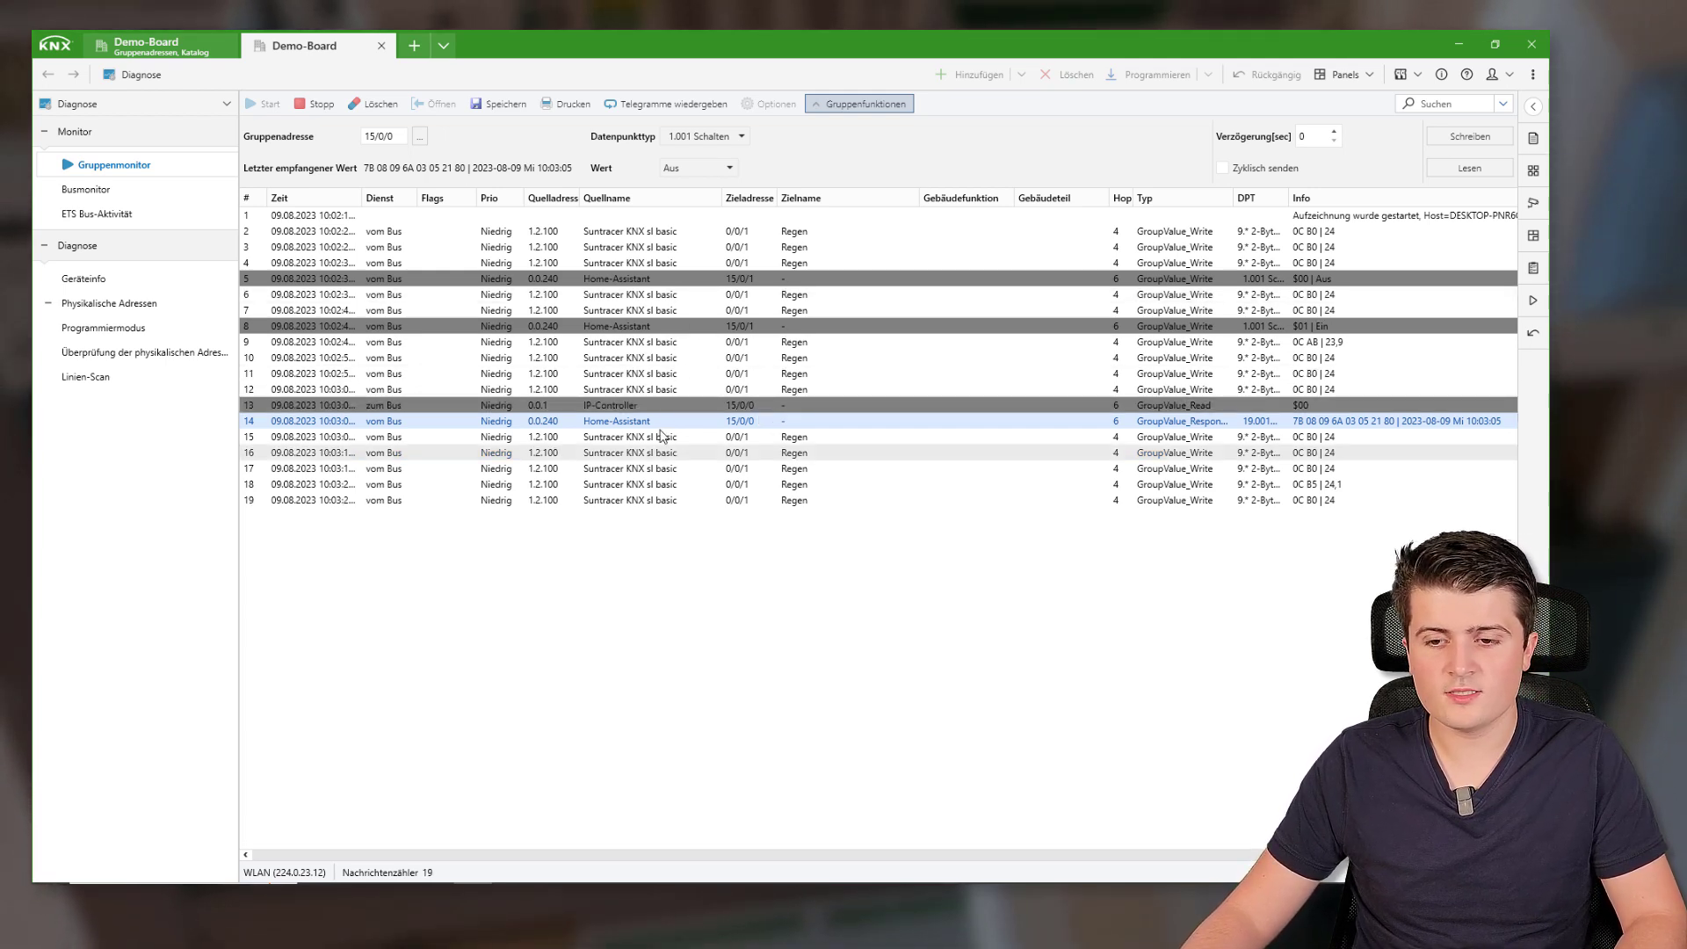
# In the Demo-Board project, show device 0.0.240 Home-Assistant's group addresses 15/0/0 Datum + Uhrzeit and 15/0/1 Fensterkontakt
pyautogui.click(154, 44)
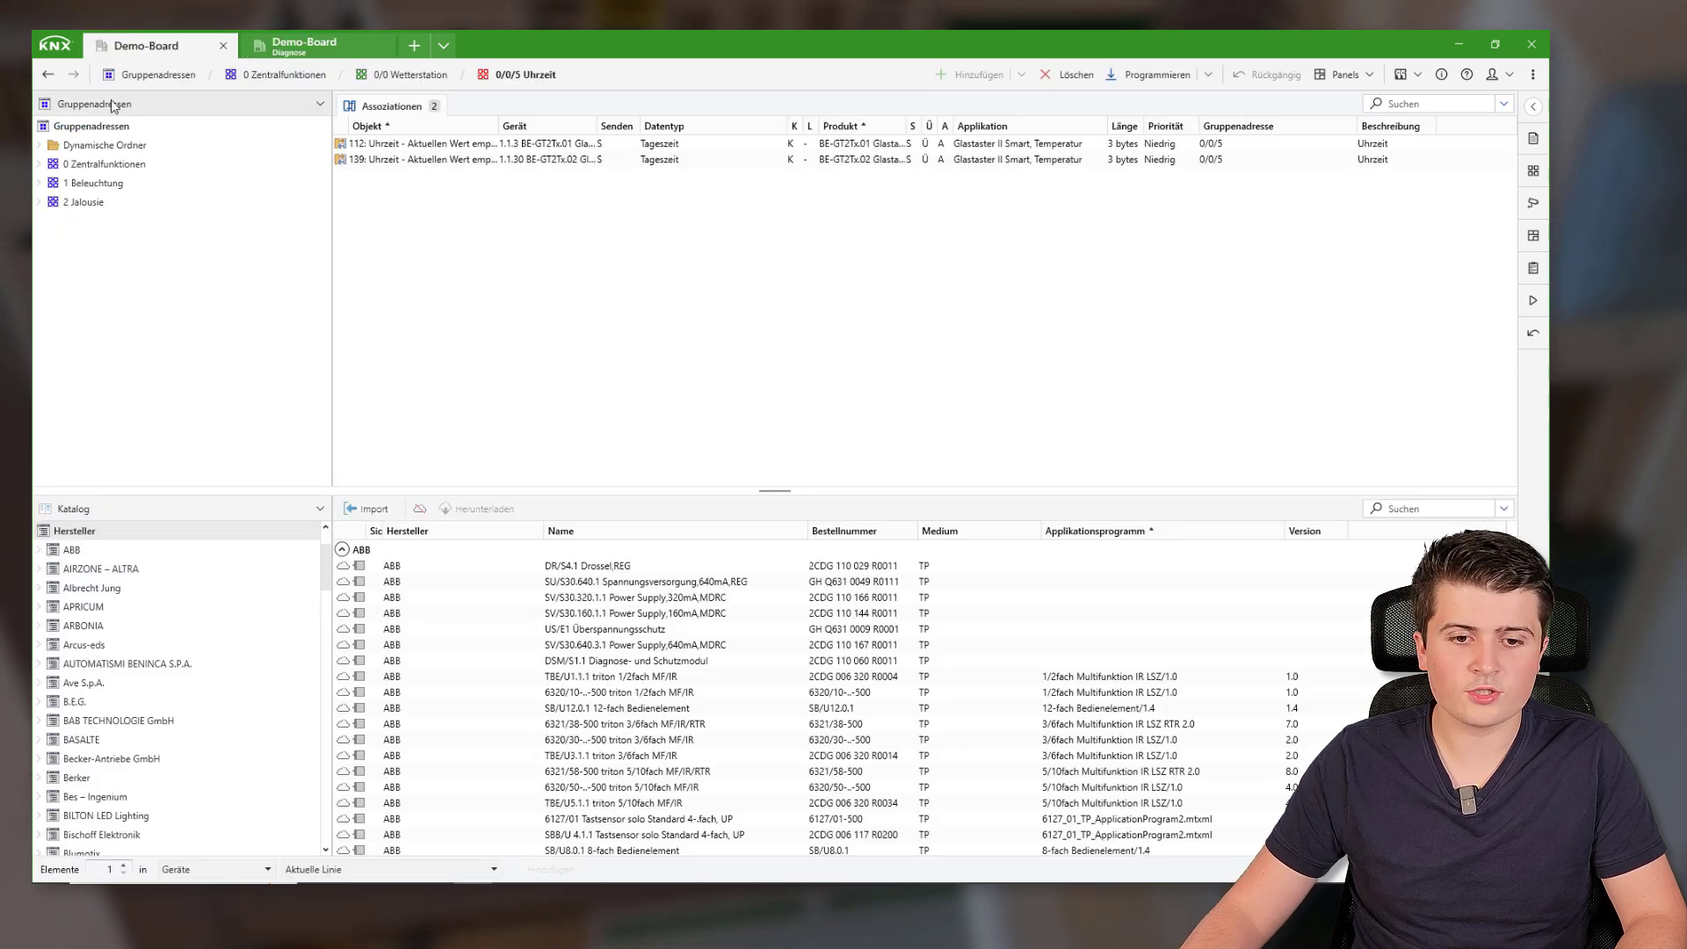
pyautogui.click(125, 509)
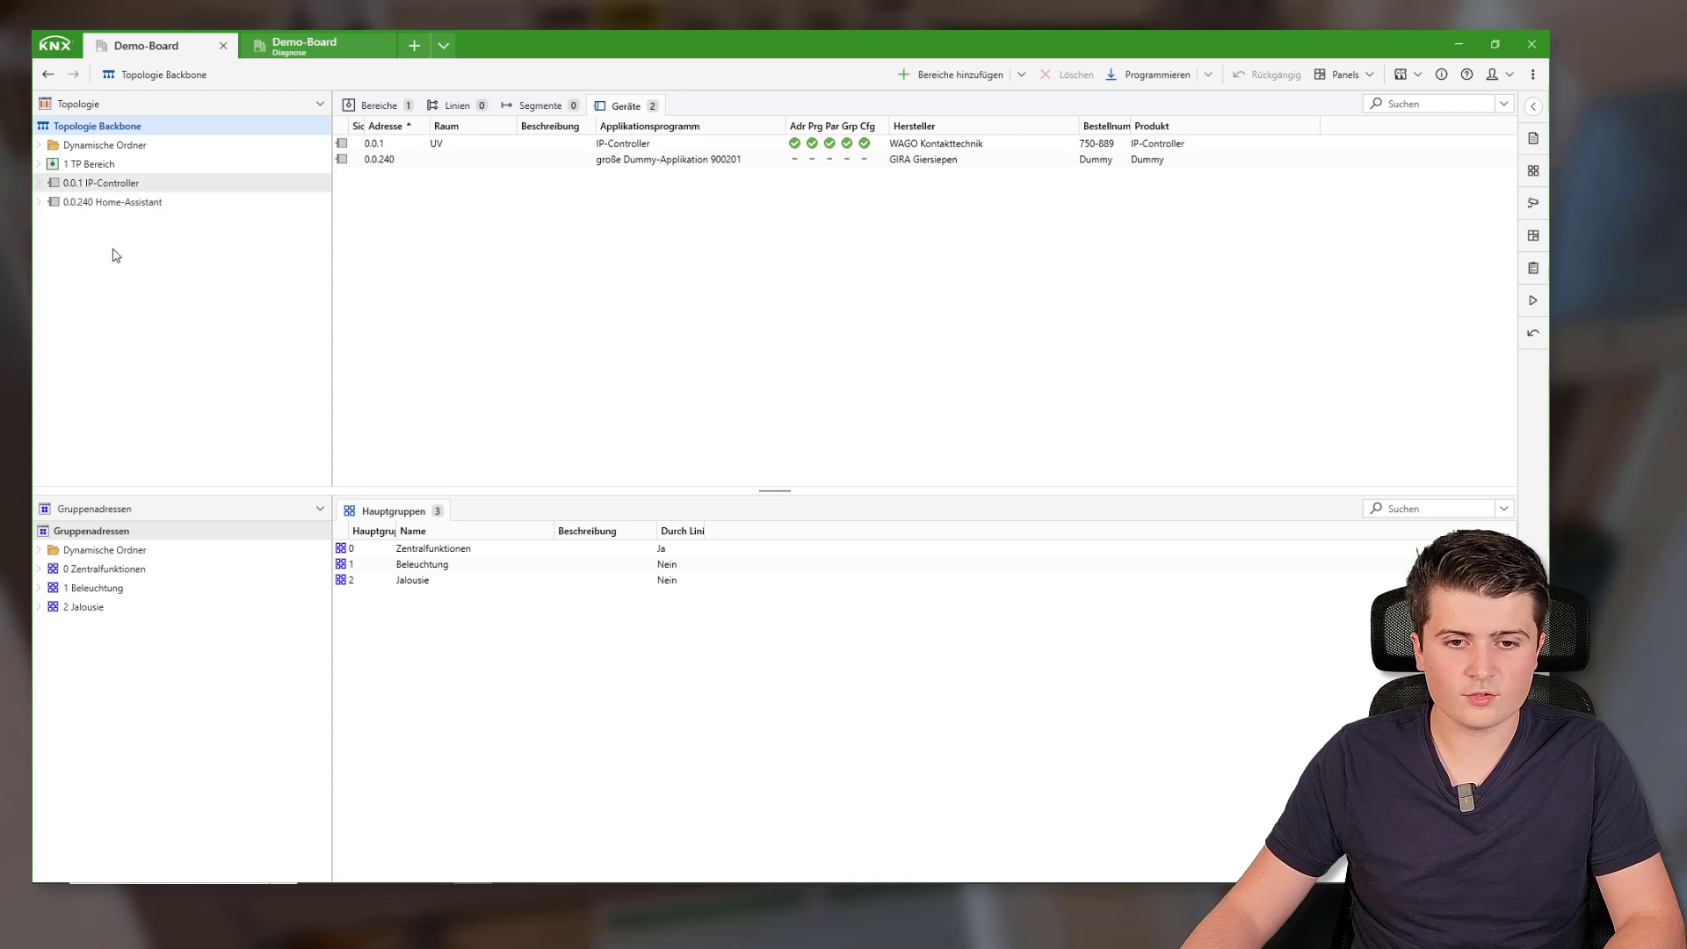
pyautogui.click(115, 185)
pyautogui.click(127, 203)
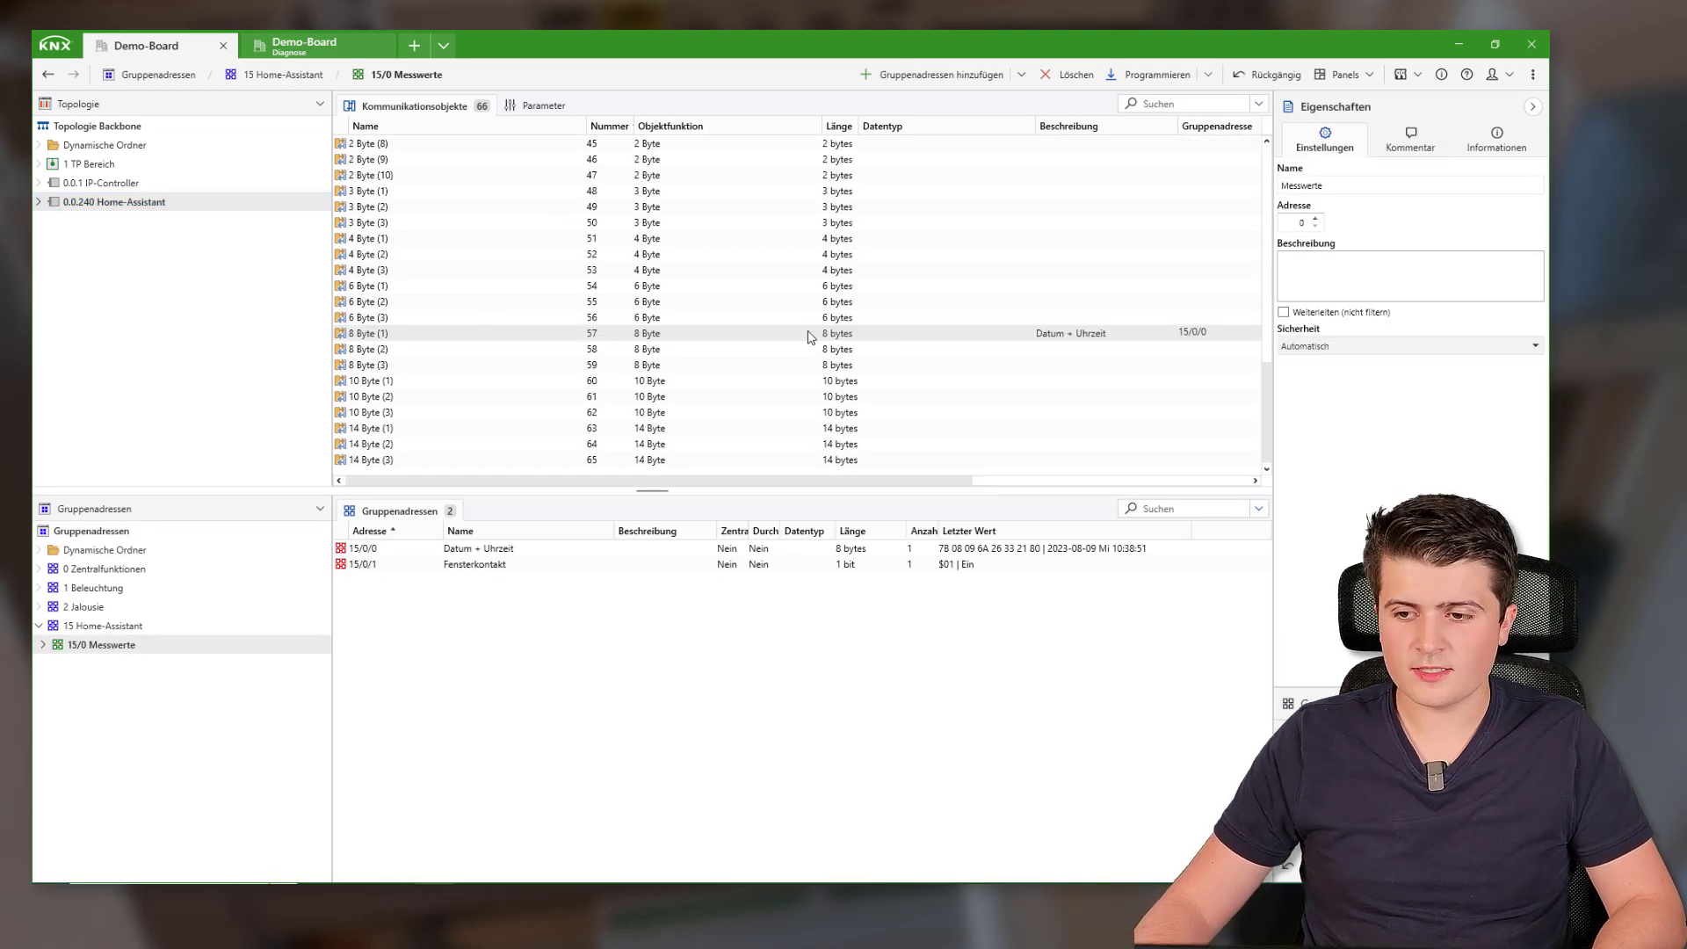
pyautogui.scroll(7, 798, 220)
pyautogui.scroll(-3, 799, 230)
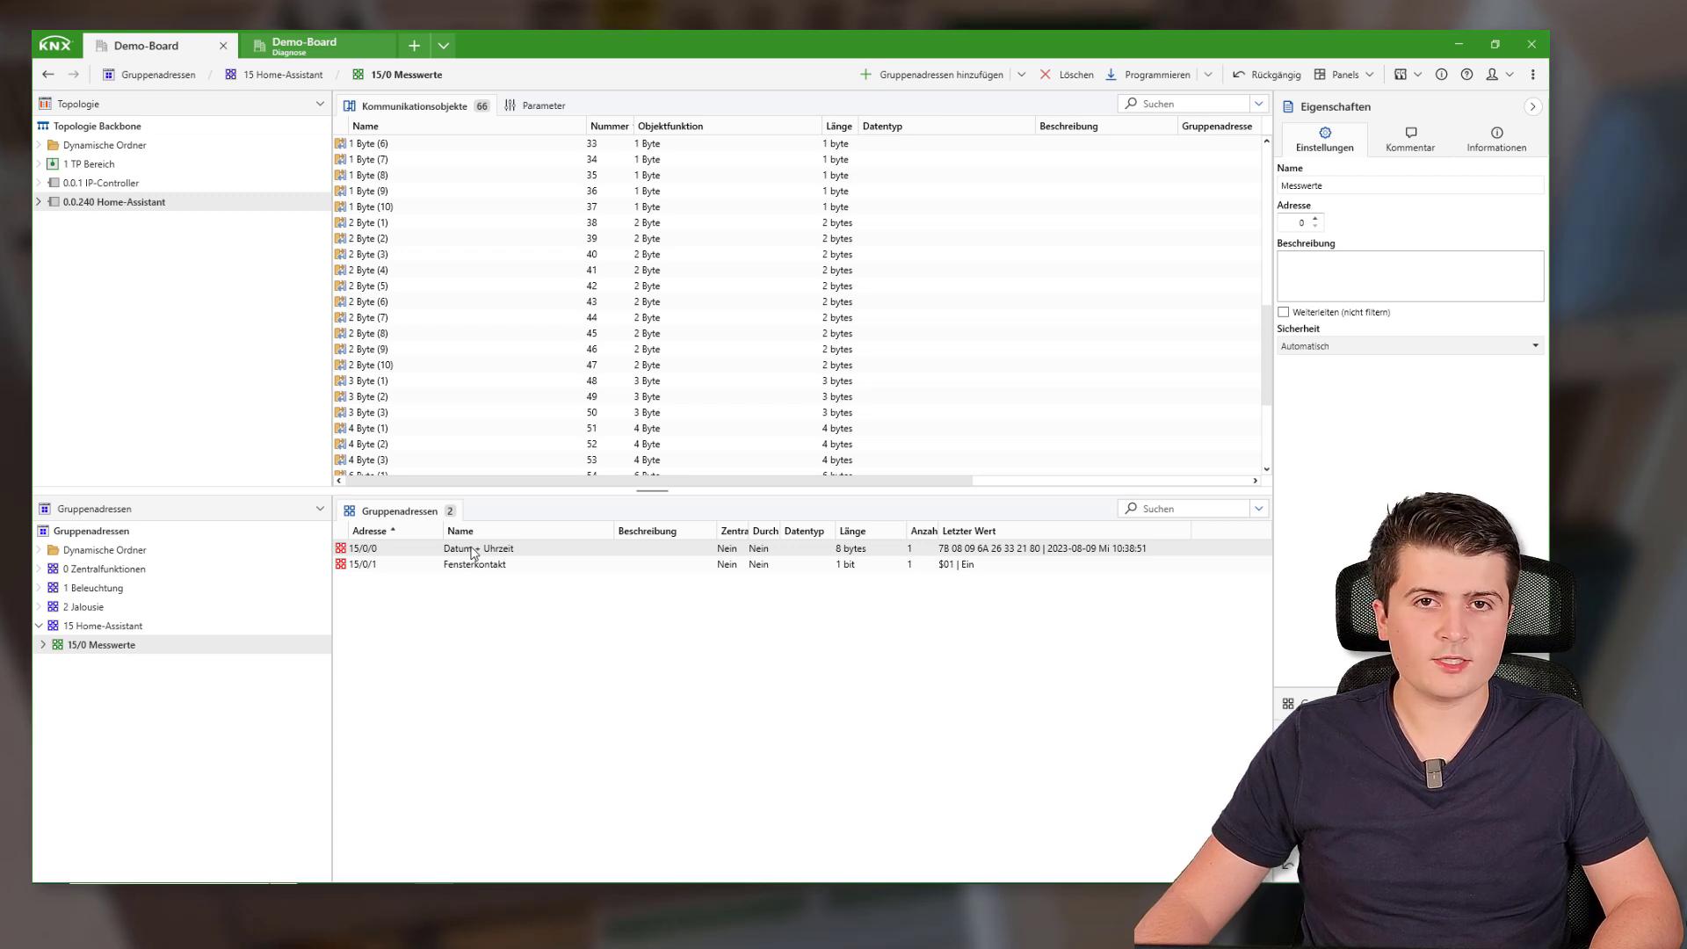
pyautogui.scroll(3, 738, 331)
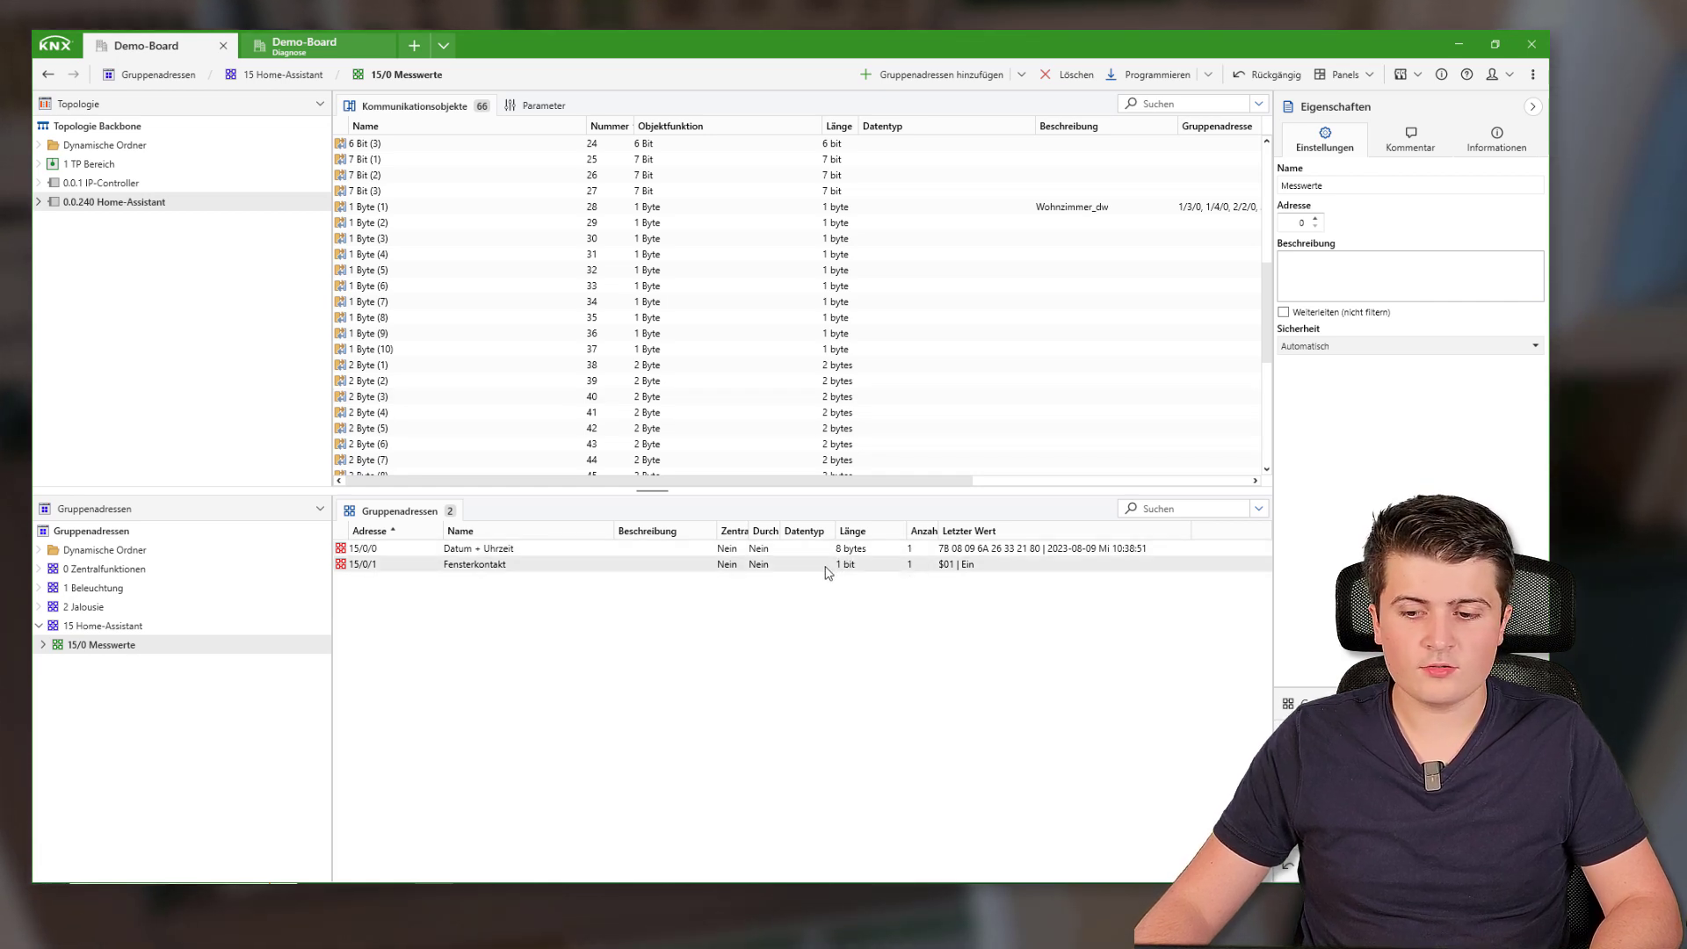
# Start Gruppenmonitor recording and inspect Home Assistant's 15/0/1 Fensterkontakt telegram, then return to the browser
pyautogui.click(307, 55)
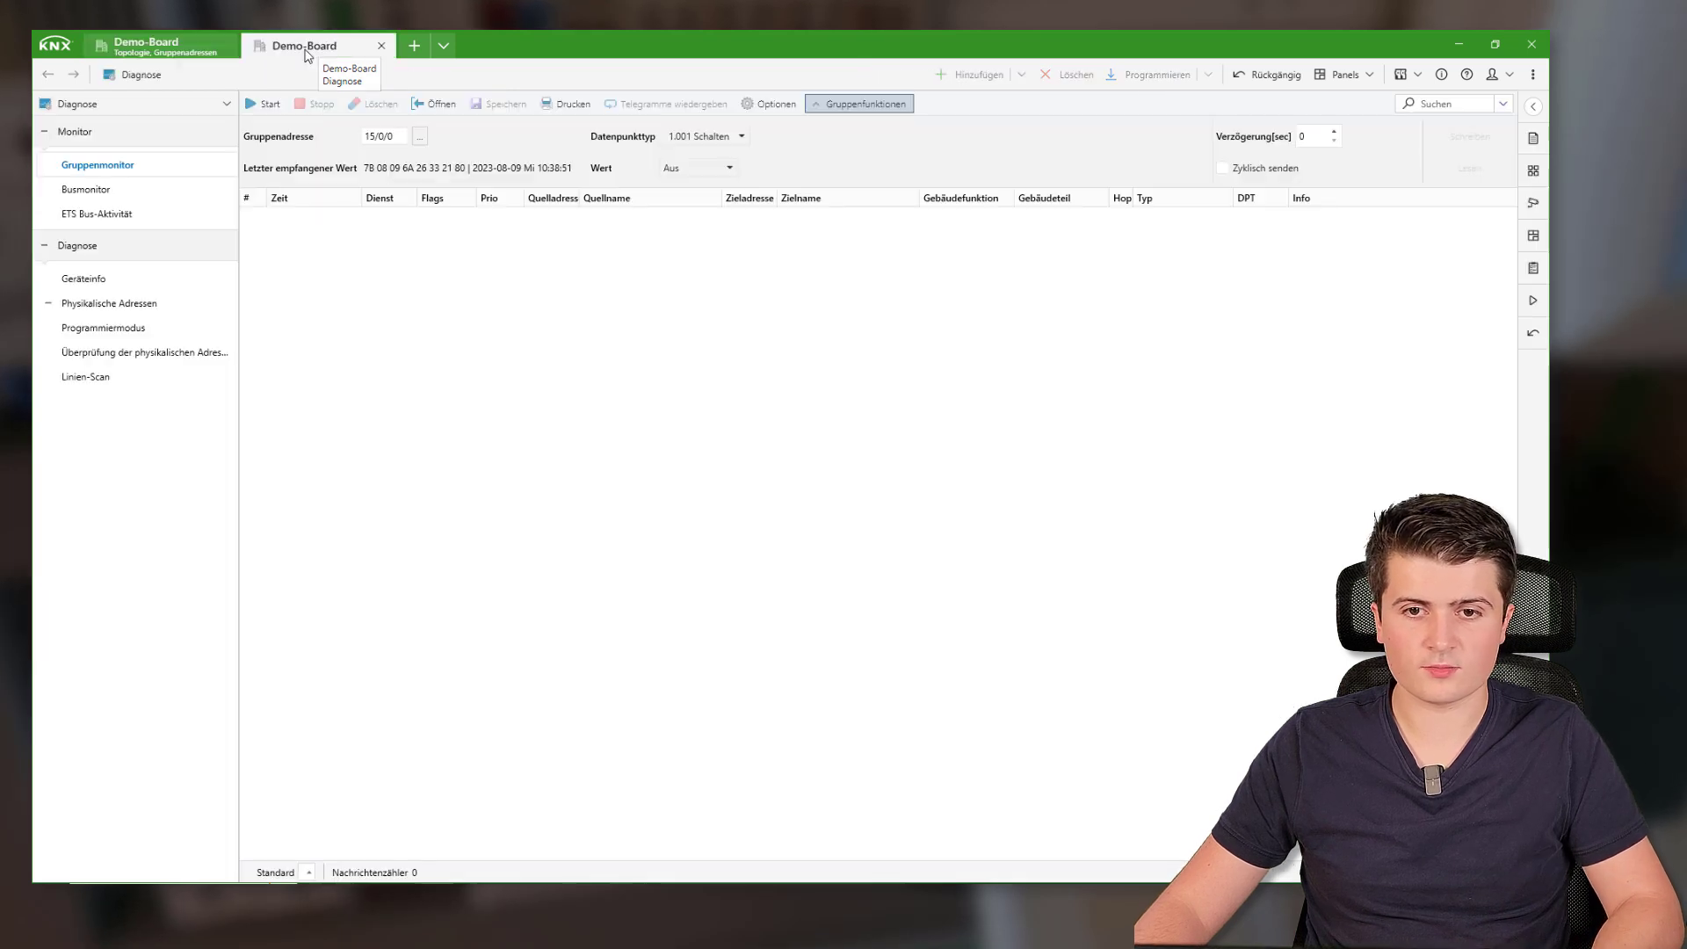
pyautogui.click(264, 107)
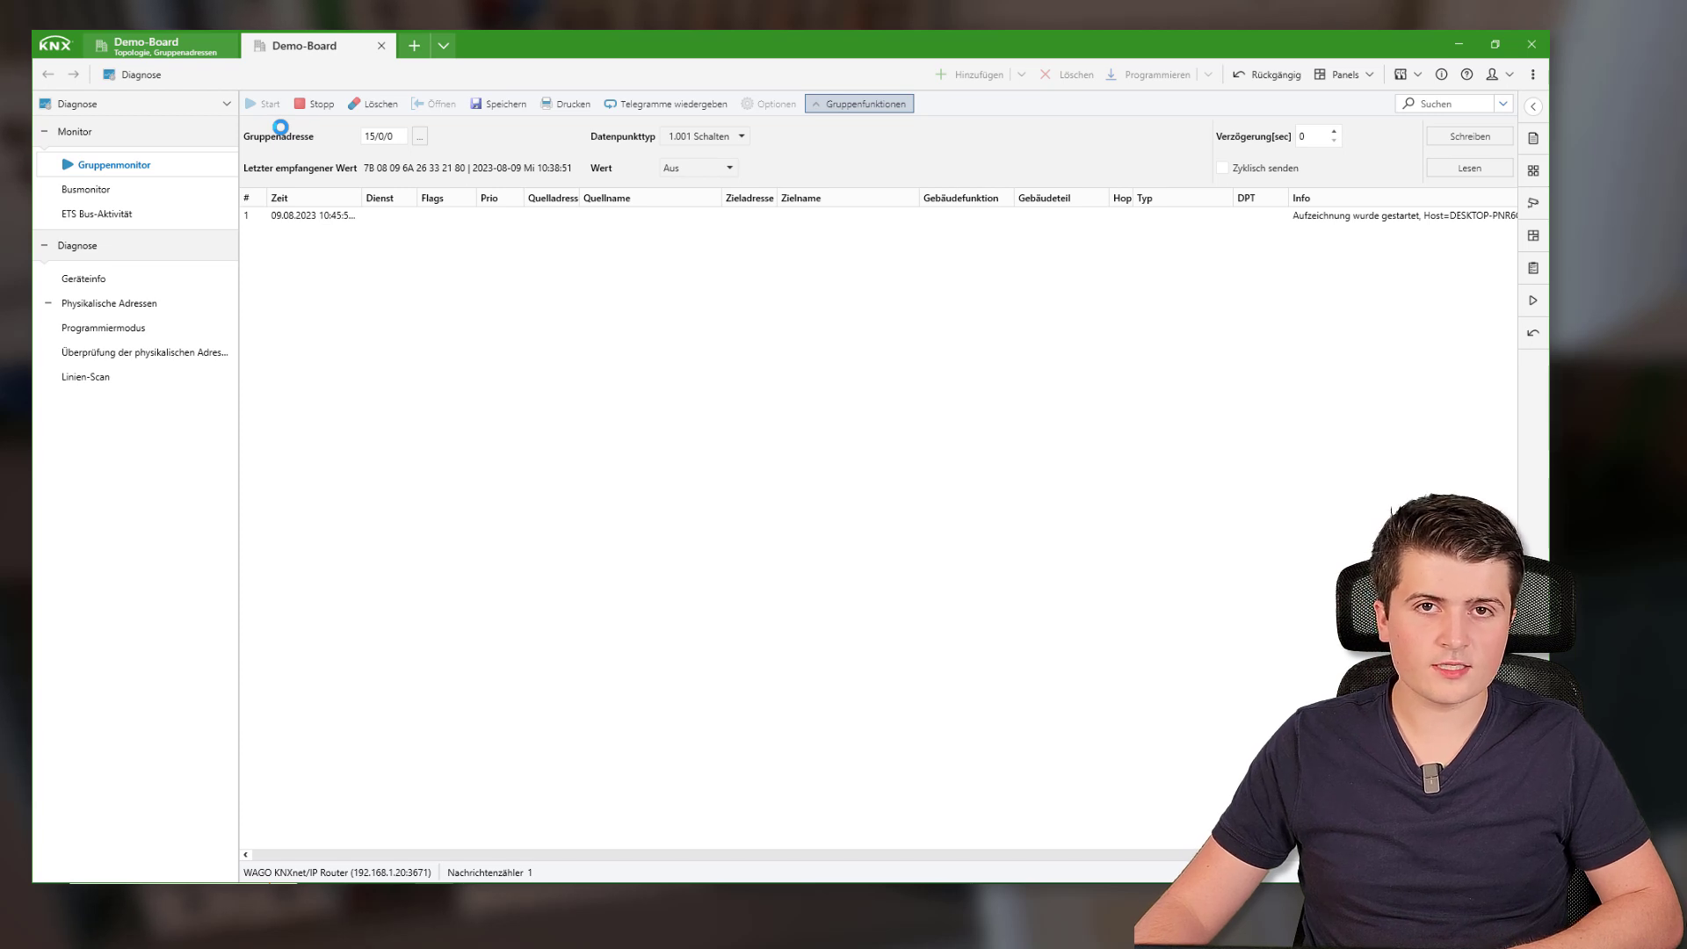
pyautogui.click(599, 249)
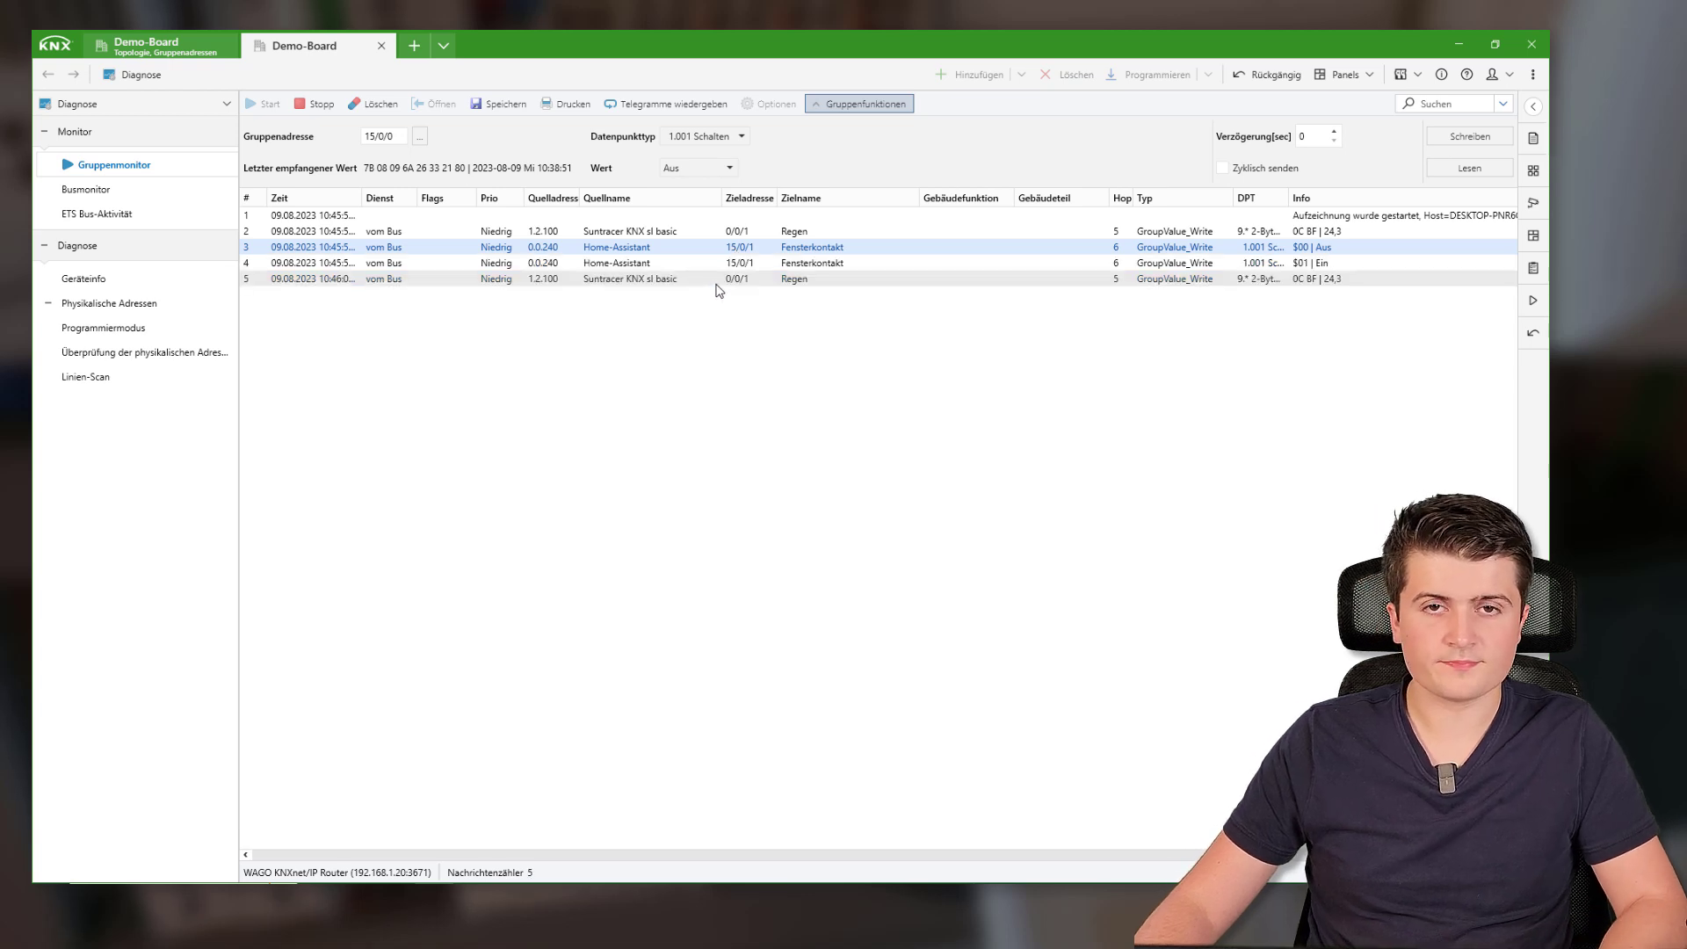
pyautogui.hotkey('alt', 'Tab')
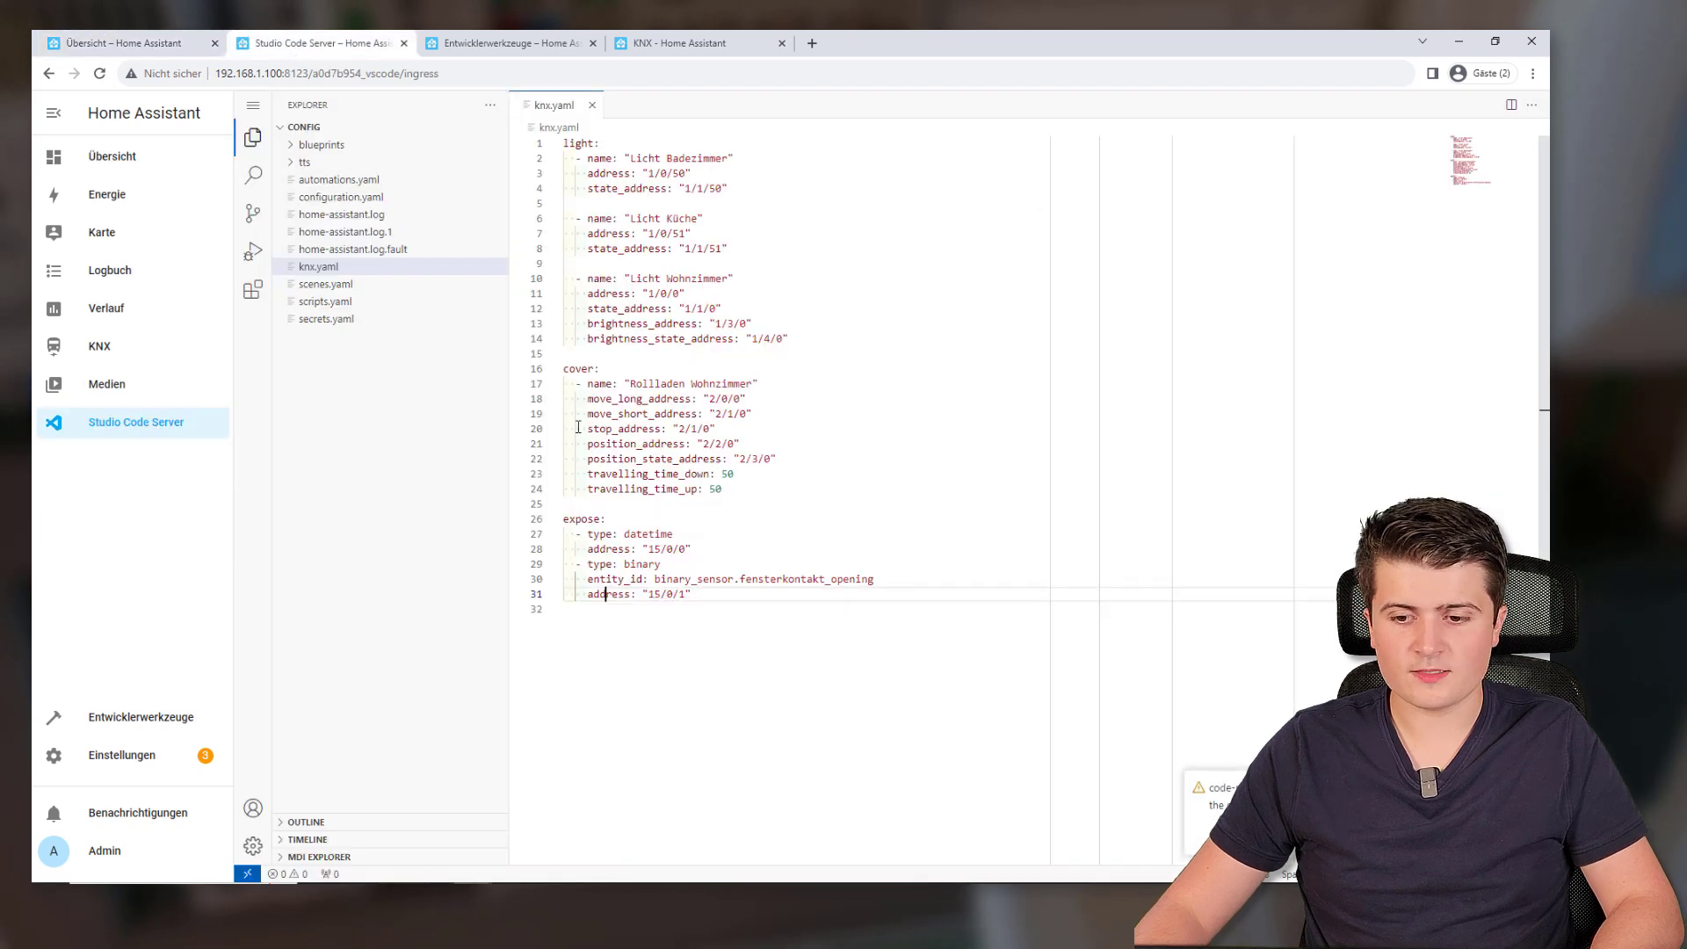
# Add a third expose item '- type: temperature' with entity_id weather.forecast_youtube in knx.yaml
pyautogui.scroll(-2, 704, 530)
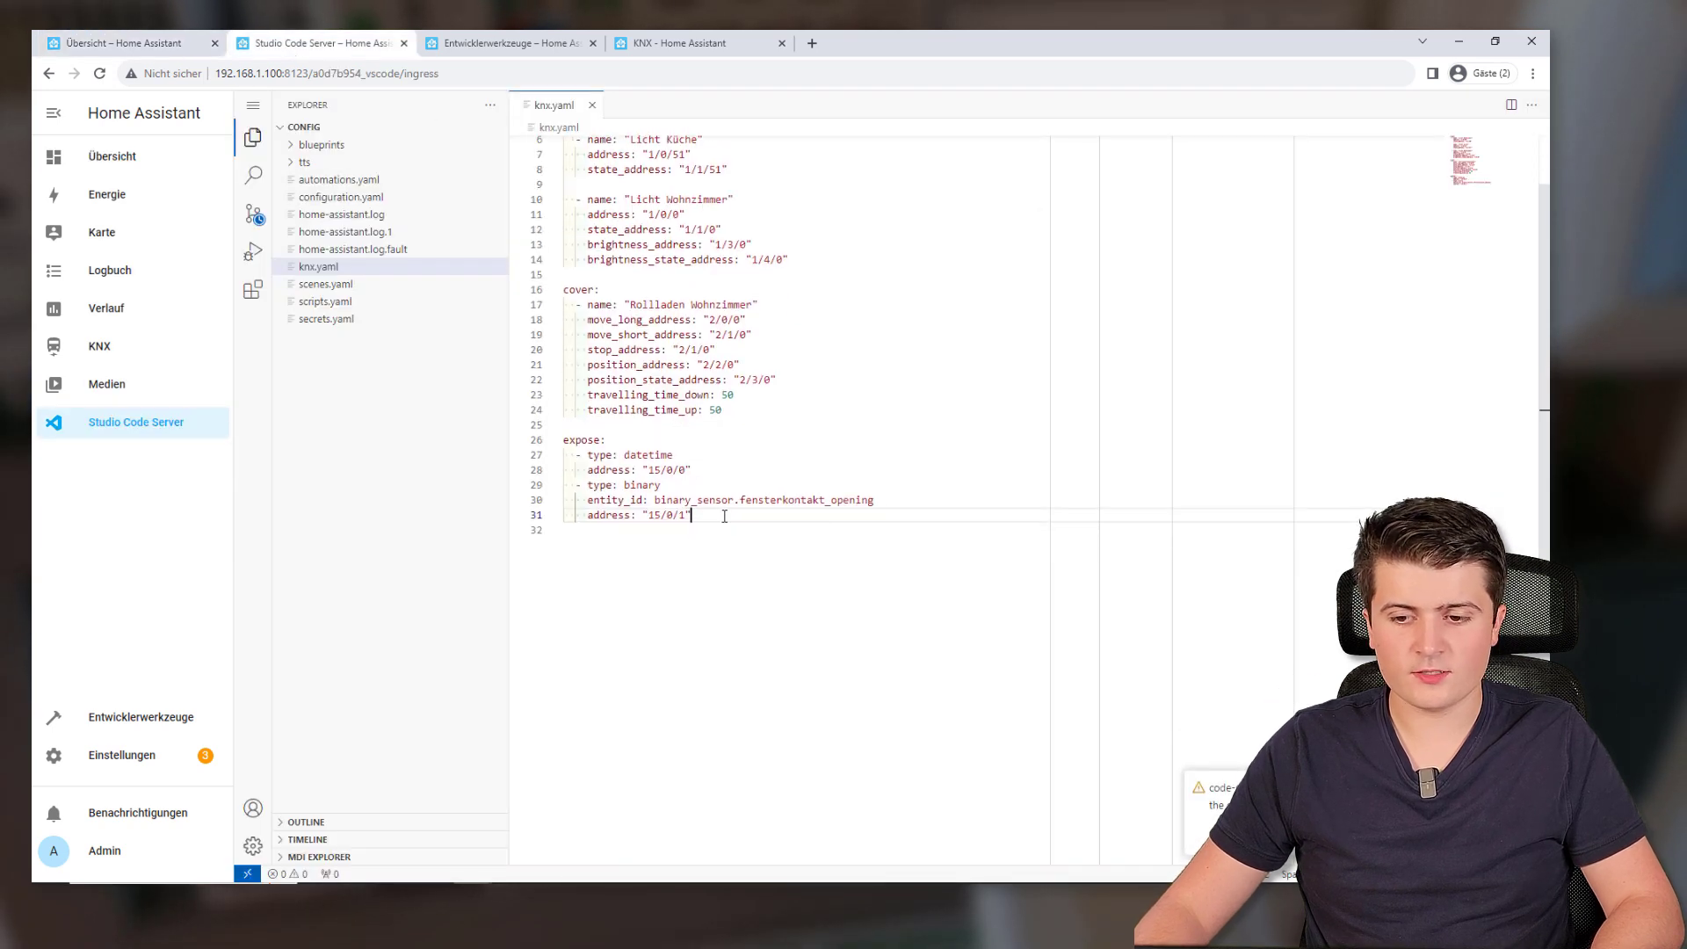
pyautogui.moveTo(642, 514); pyautogui.dragTo(734, 518)
pyautogui.click(734, 518)
pyautogui.press('Return')
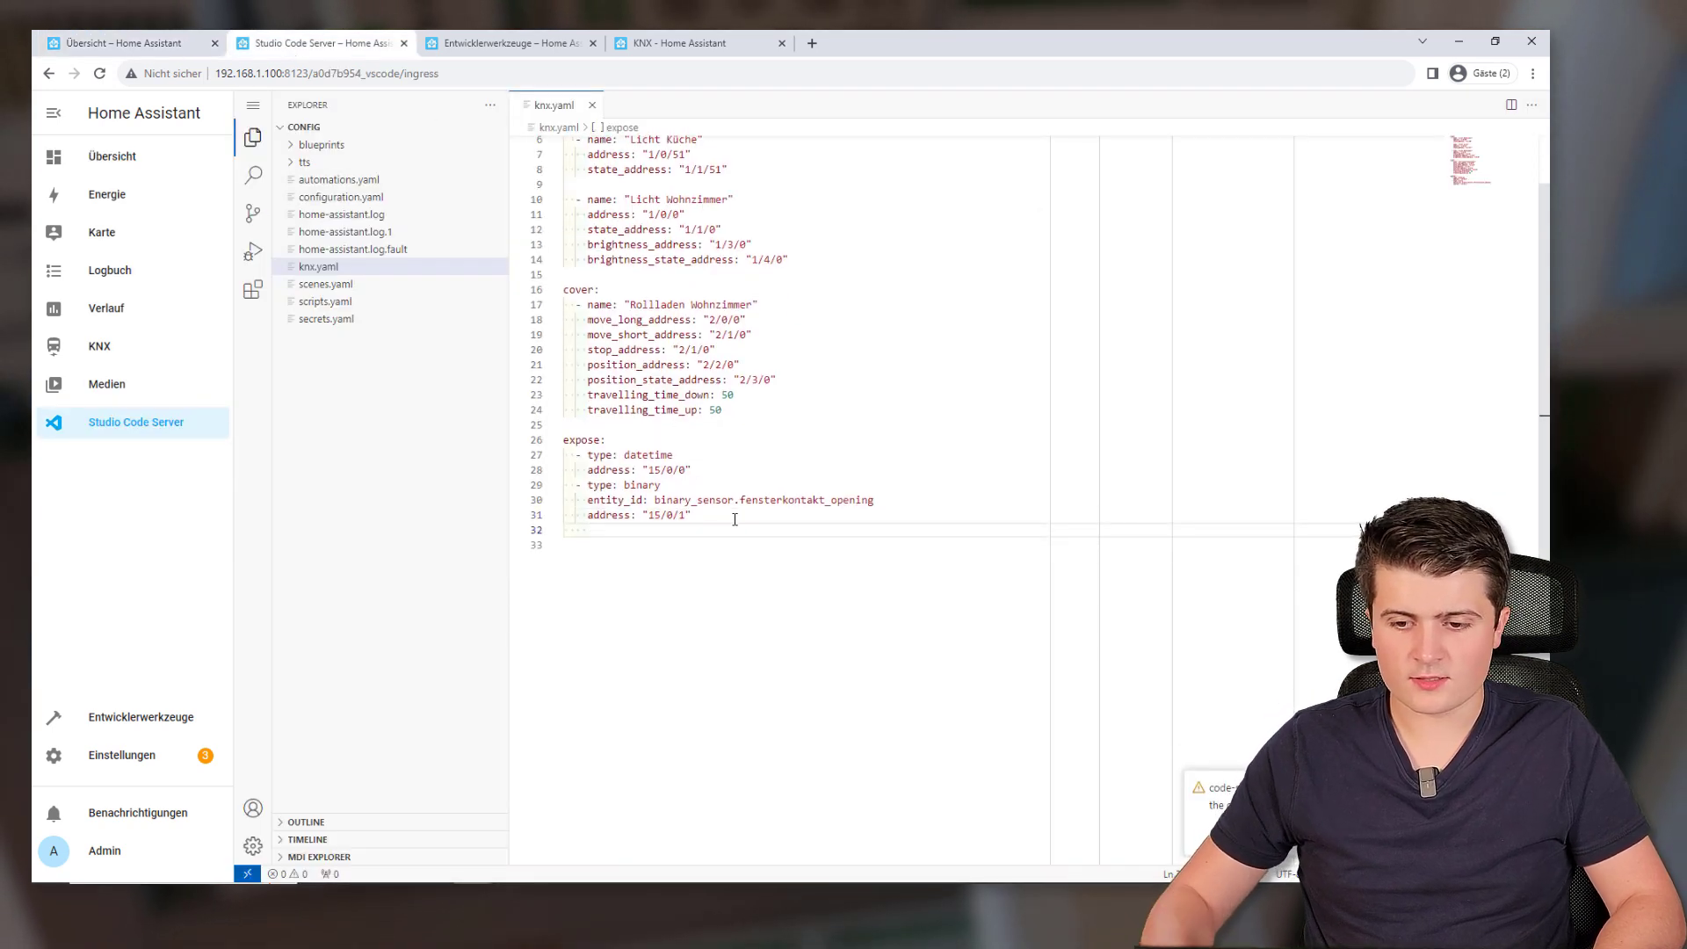
pyautogui.press('BackSpace')
pyautogui.write('-')
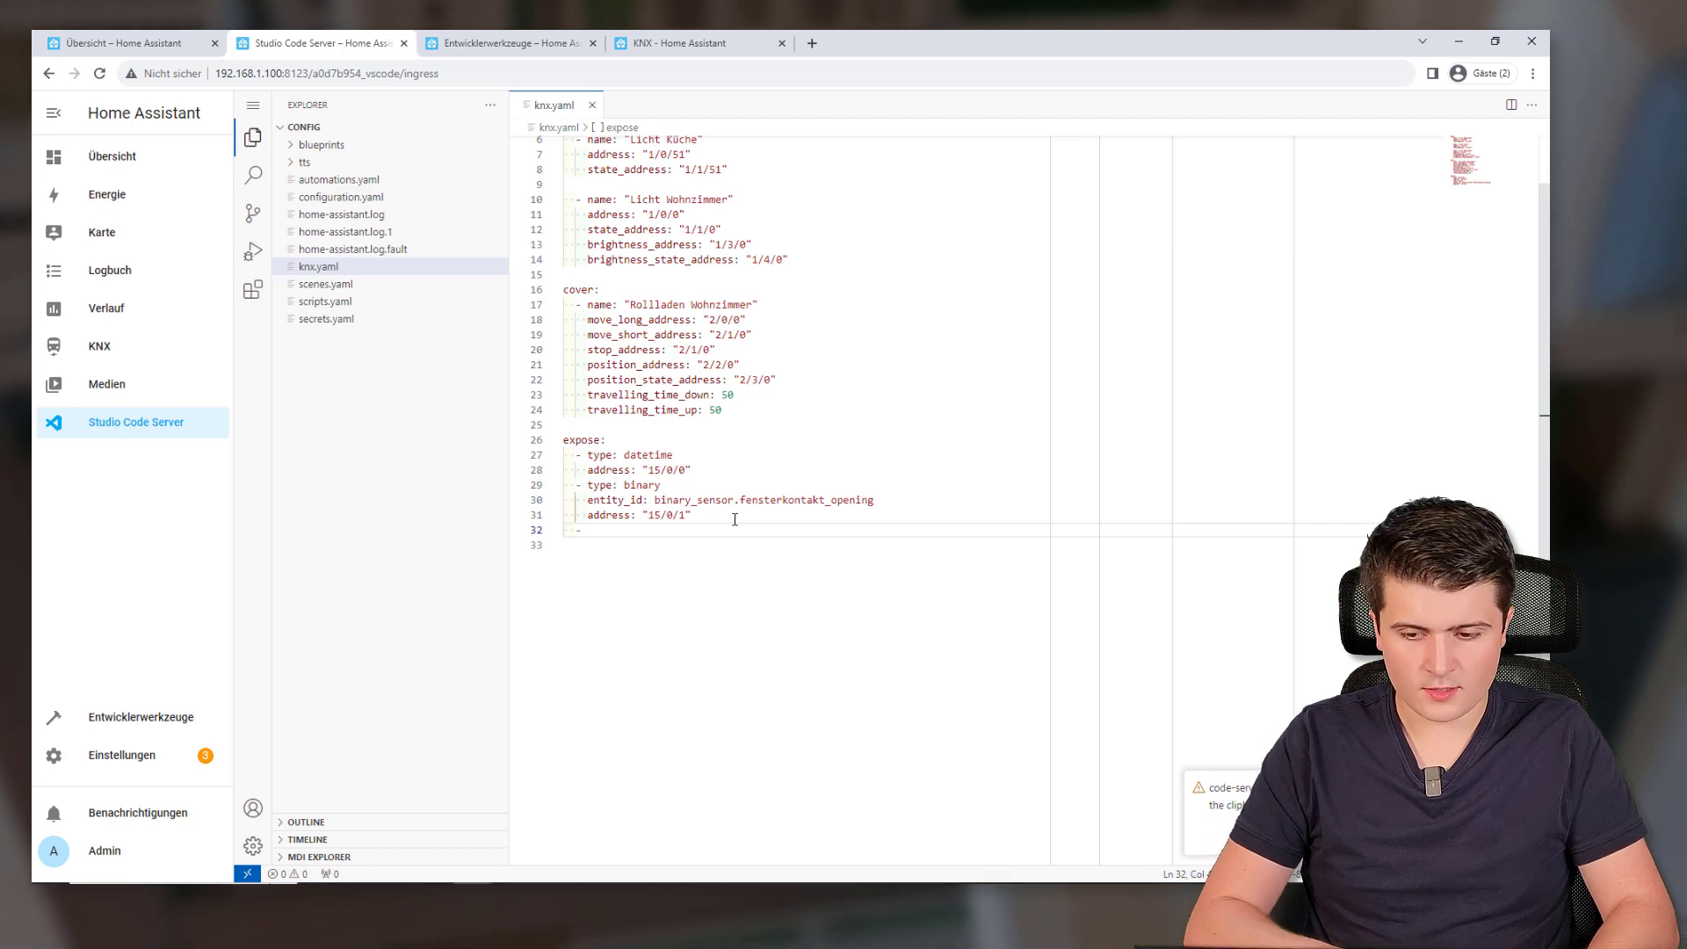
pyautogui.write(' type: ')
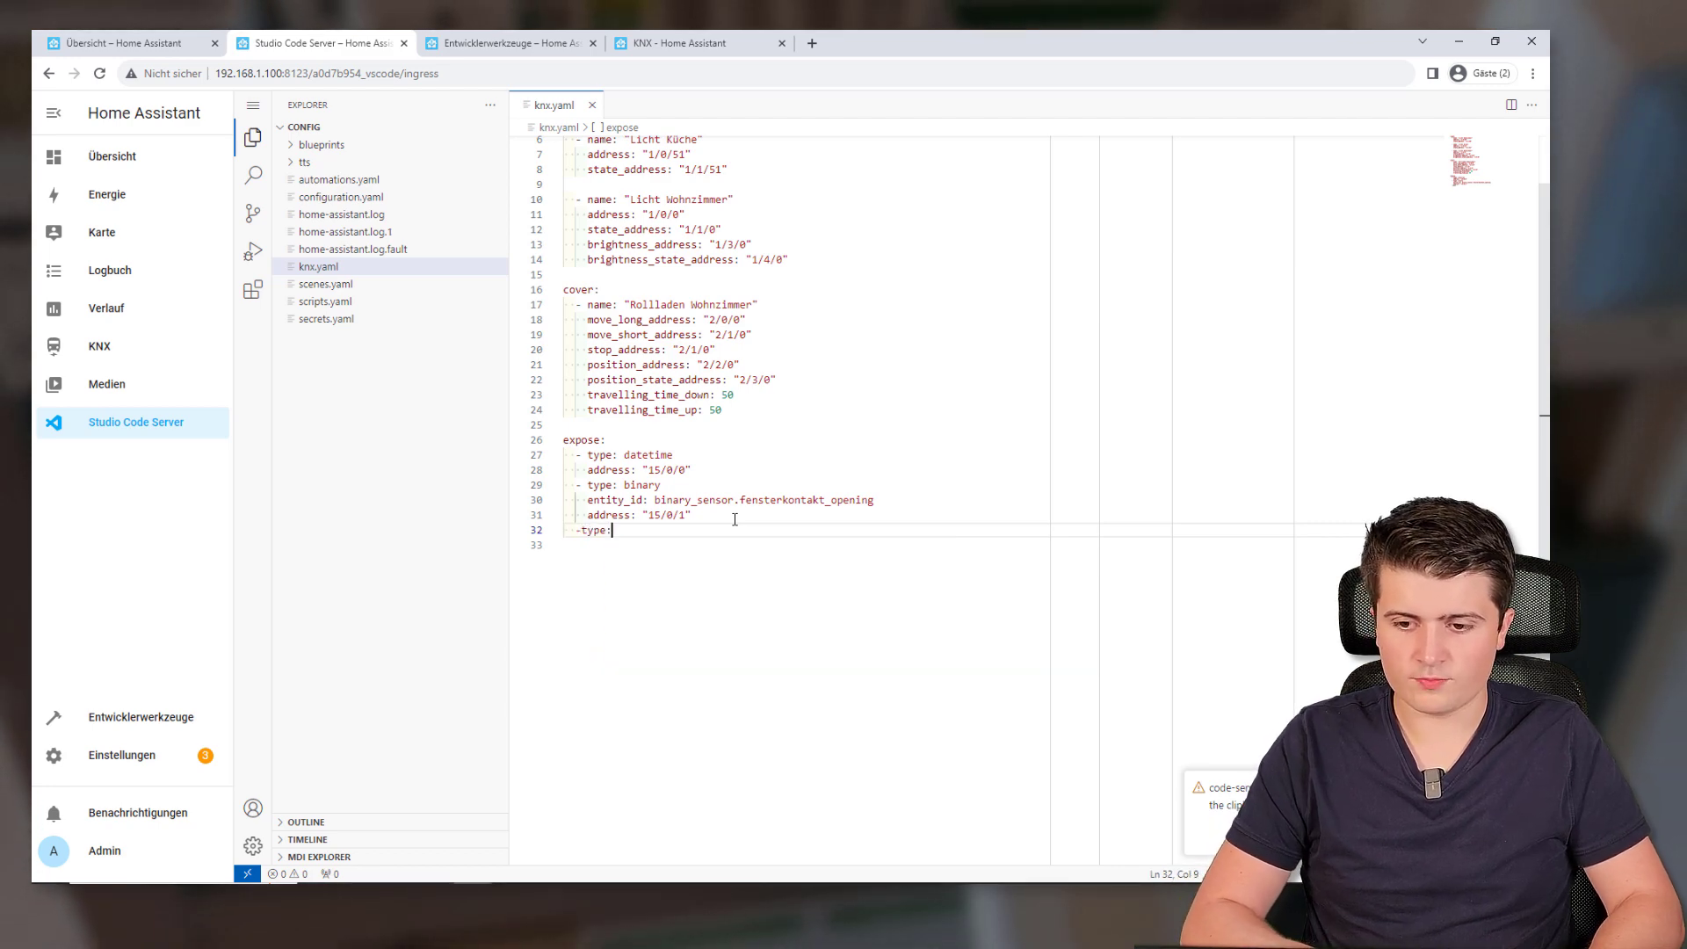
pyautogui.write('temperature')
pyautogui.press('Return')
pyautogui.write('entity_id:')
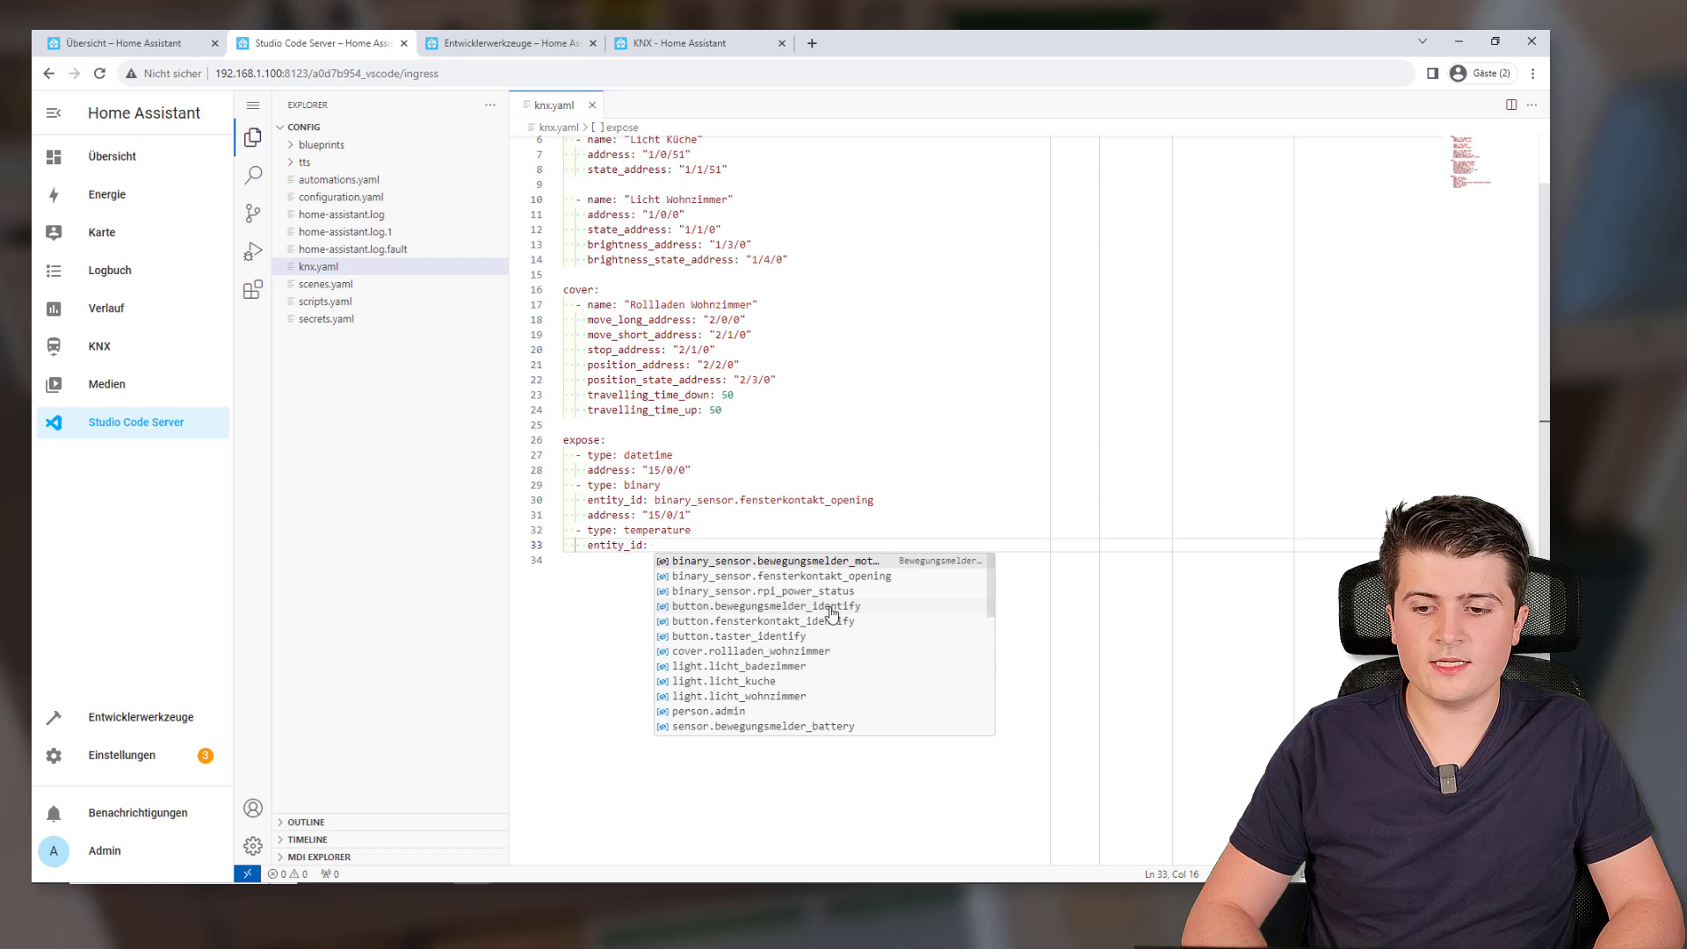
pyautogui.write(' weat')
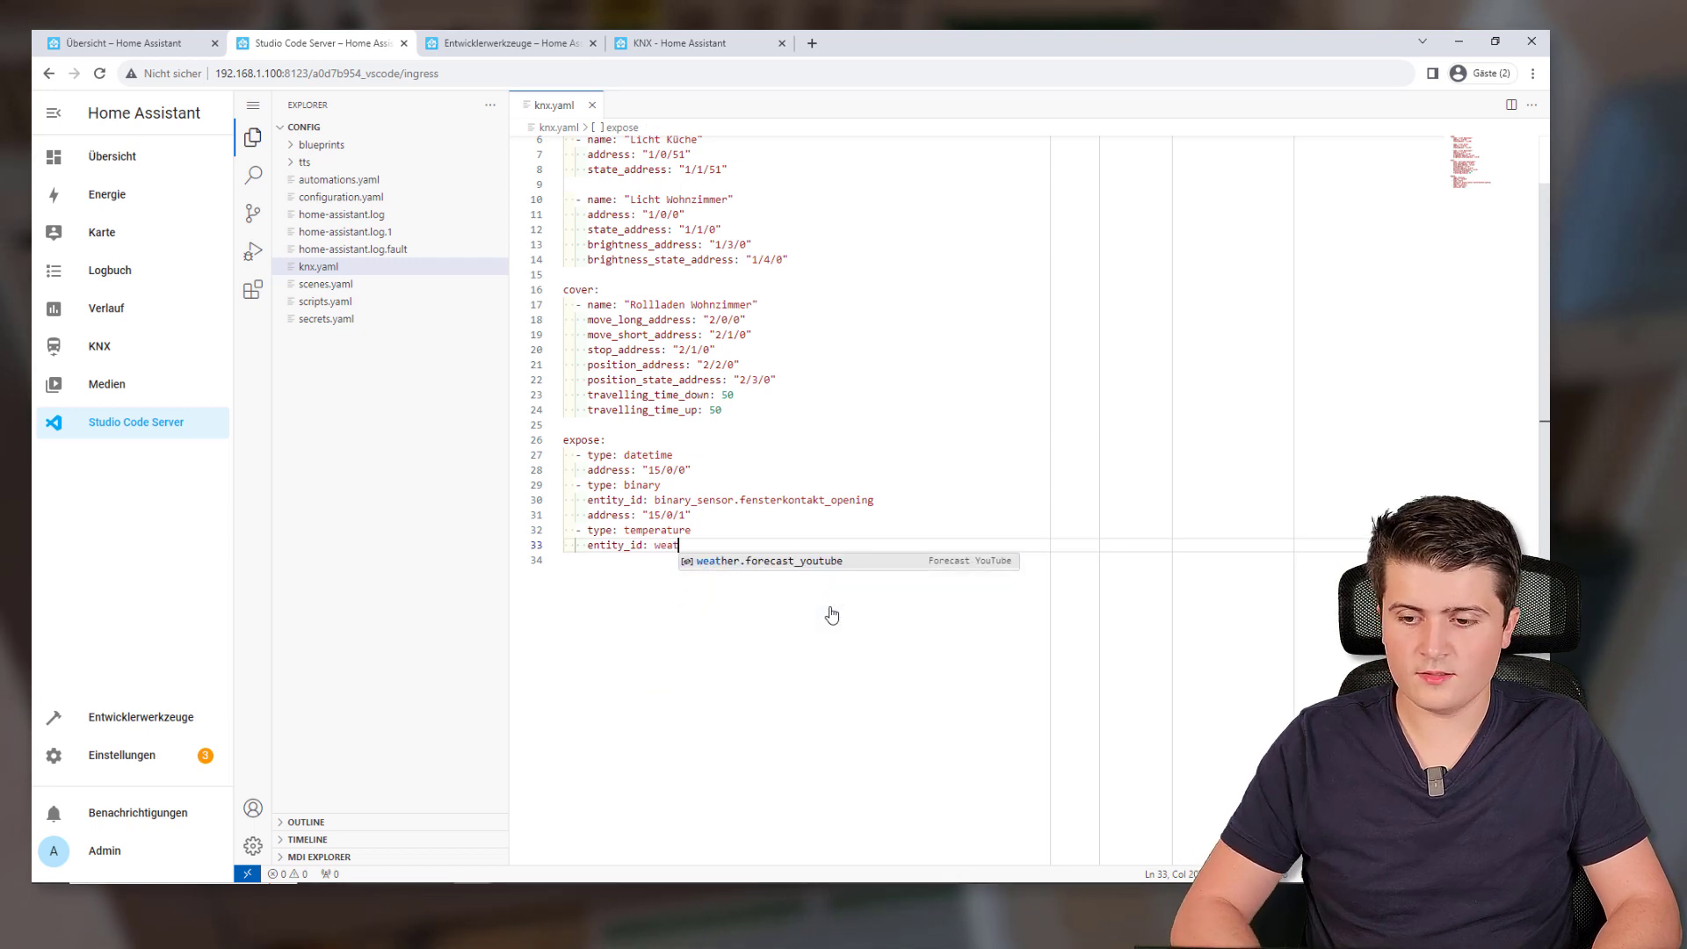
pyautogui.press('Tab')
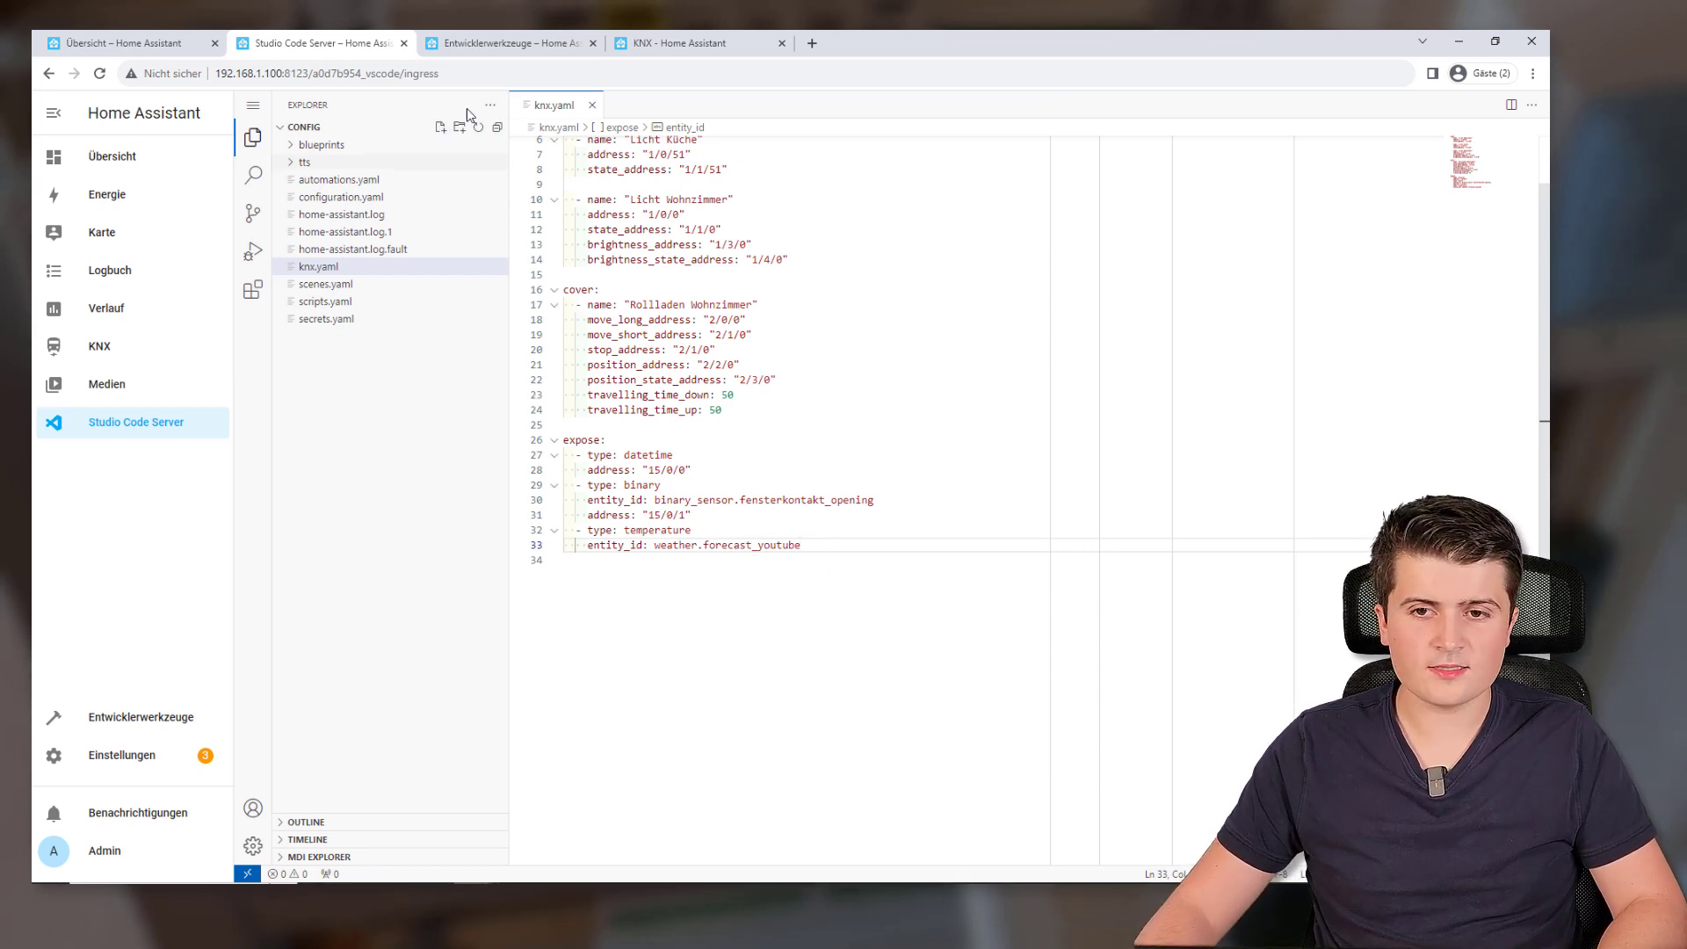
# Open the Regnerisch Forecast YouTube weather card to see 17,9 °C, pressure, humidity and wind
pyautogui.click(141, 42)
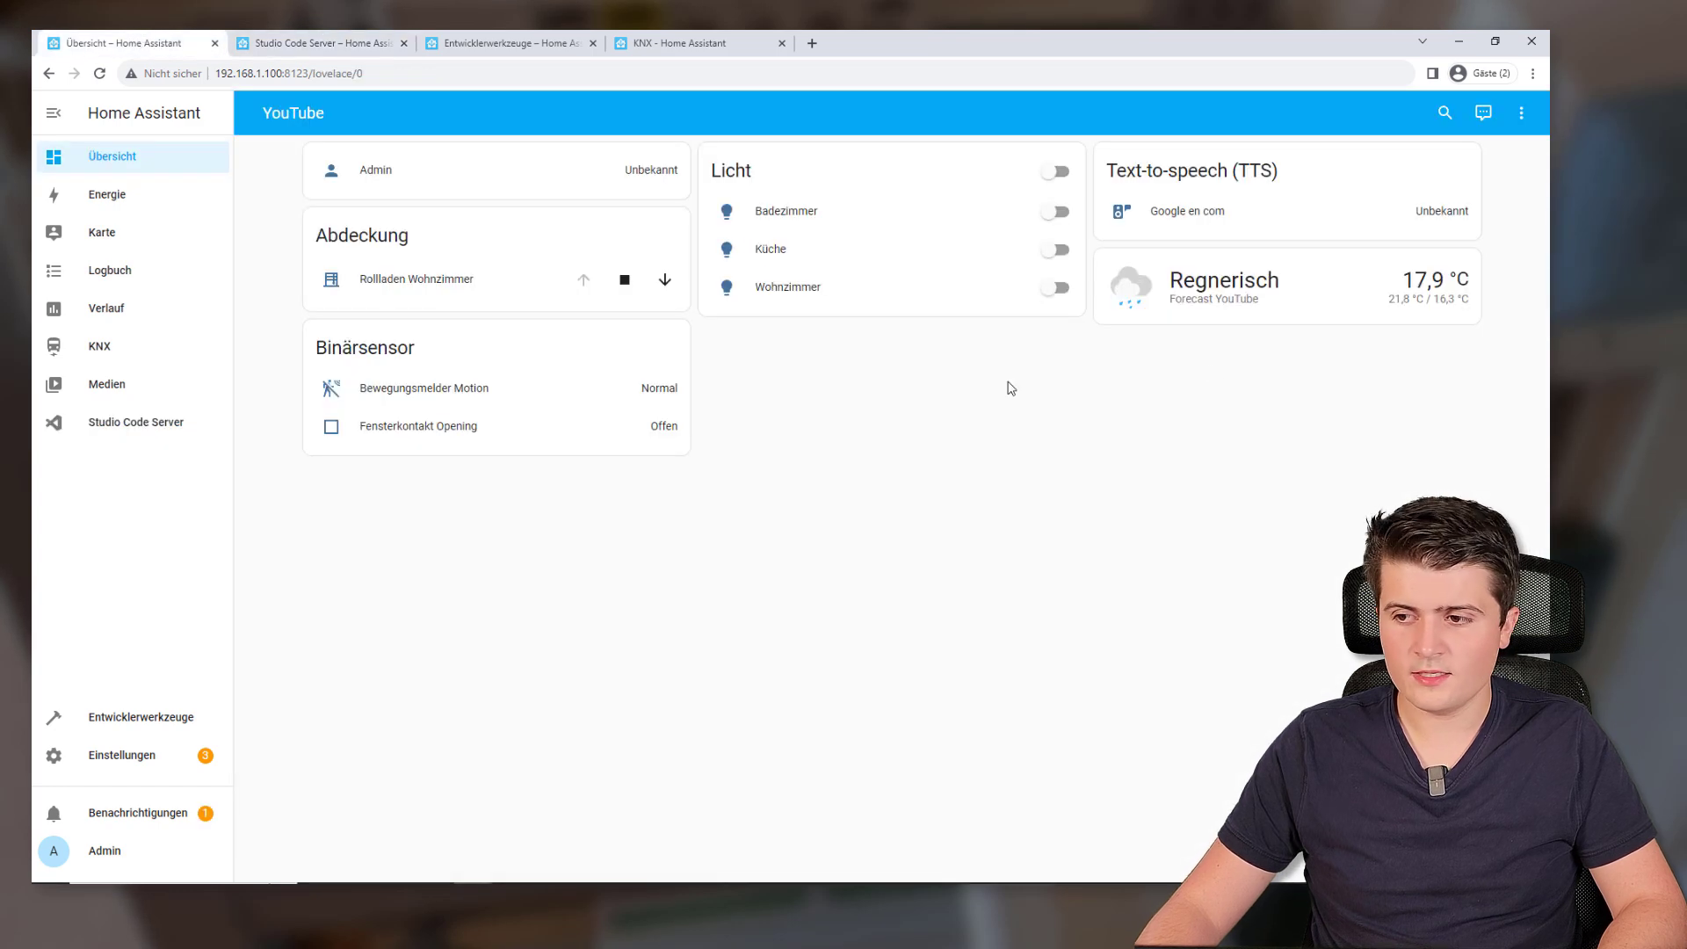
pyautogui.click(1136, 277)
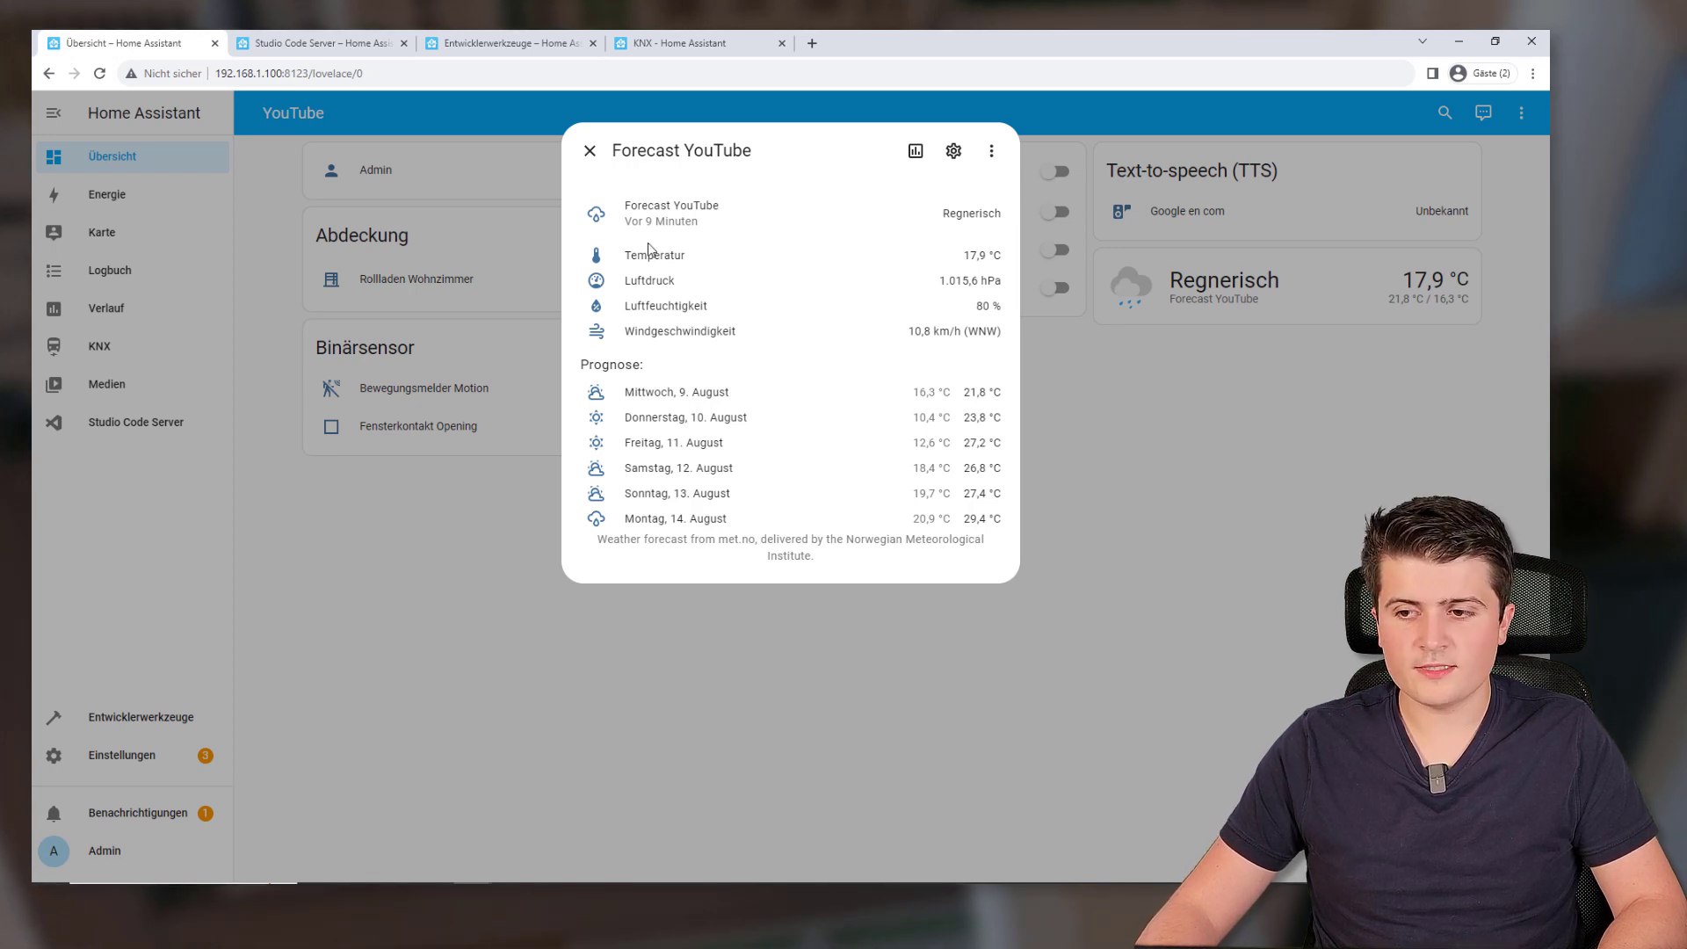
# Add an empty 'attribute: ""' line under the weather entity and bring up the Weather documentation
pyautogui.click(314, 51)
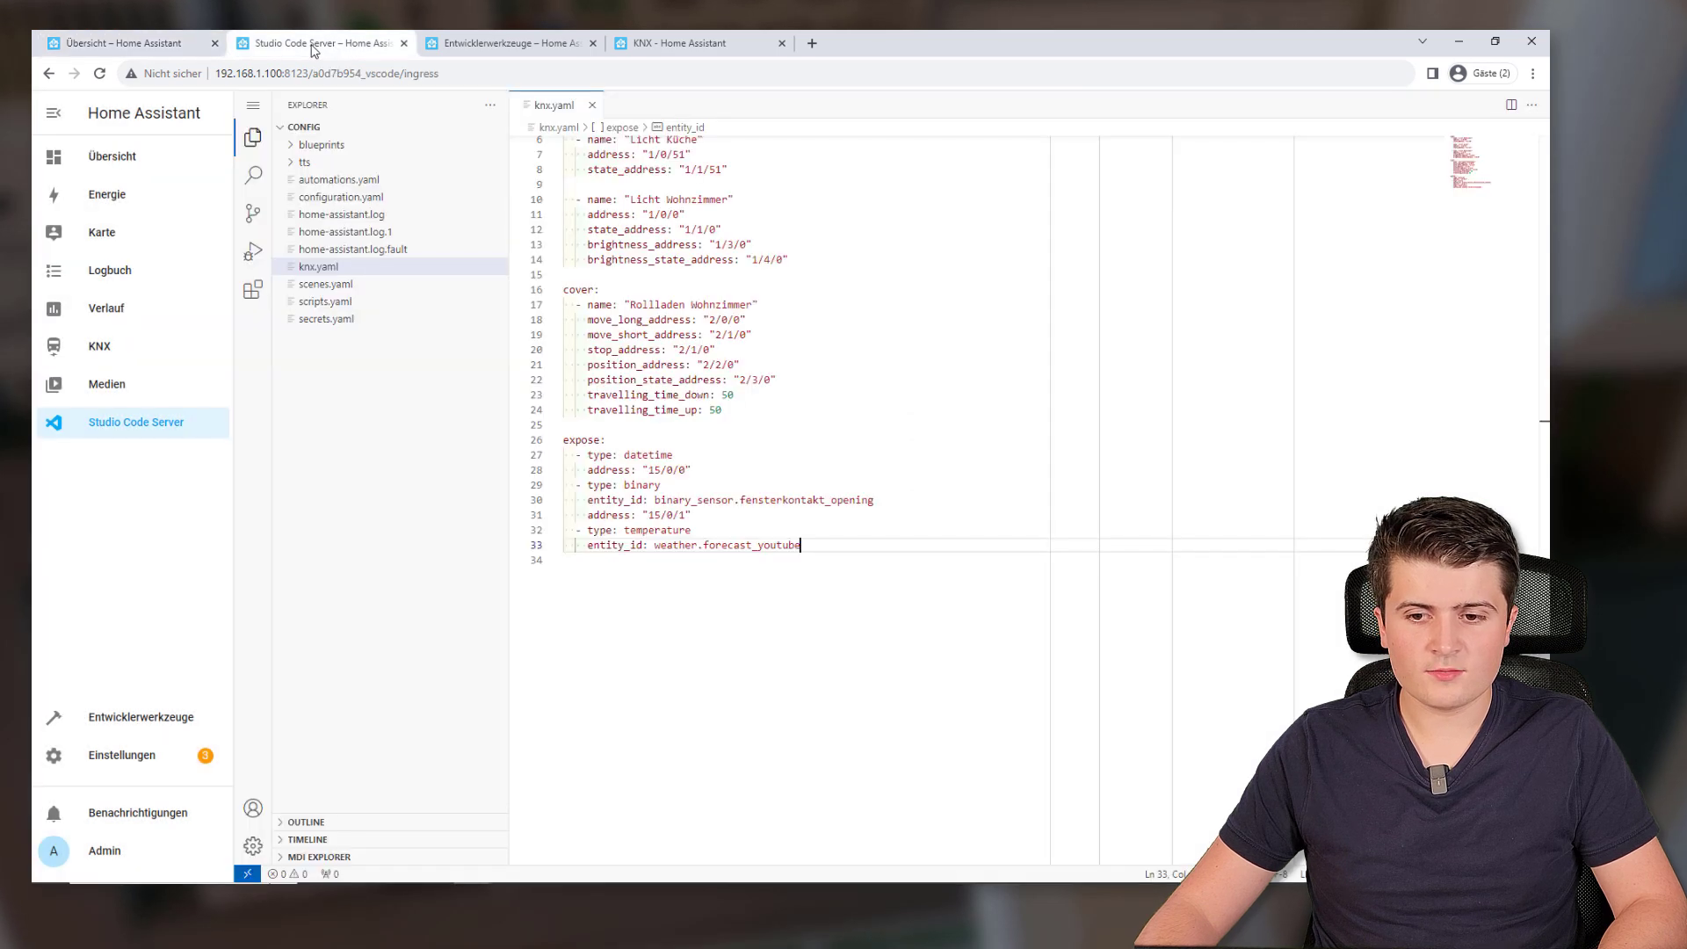
pyautogui.press('Return')
pyautogui.write('attri')
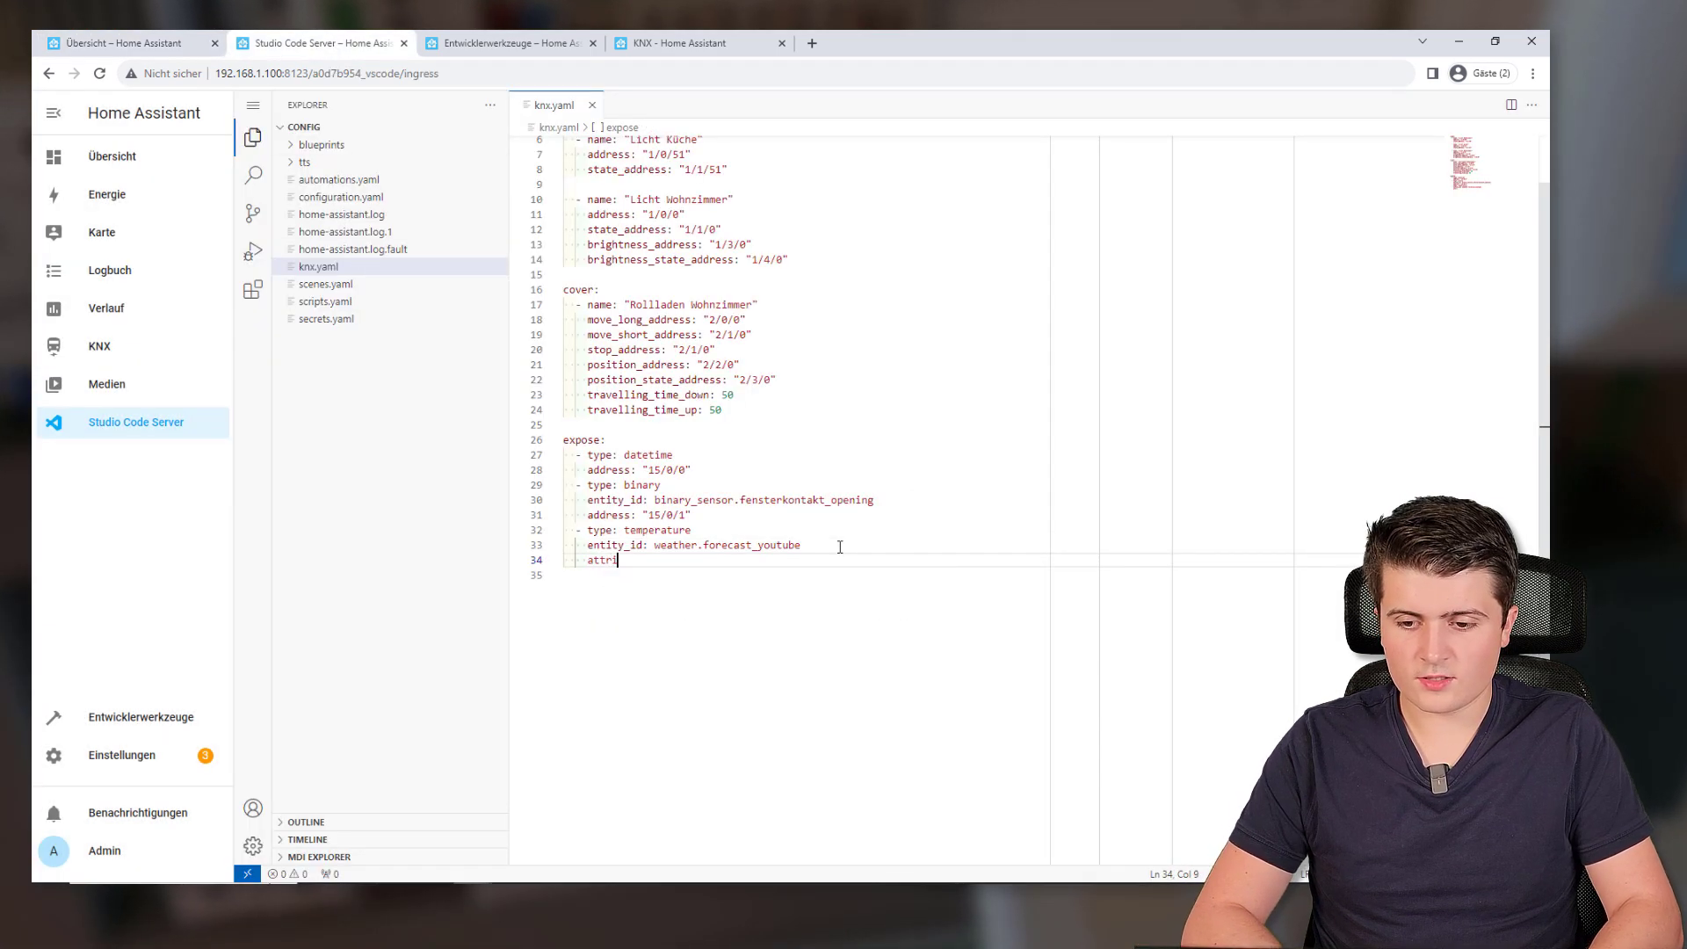
pyautogui.write('bute: ')
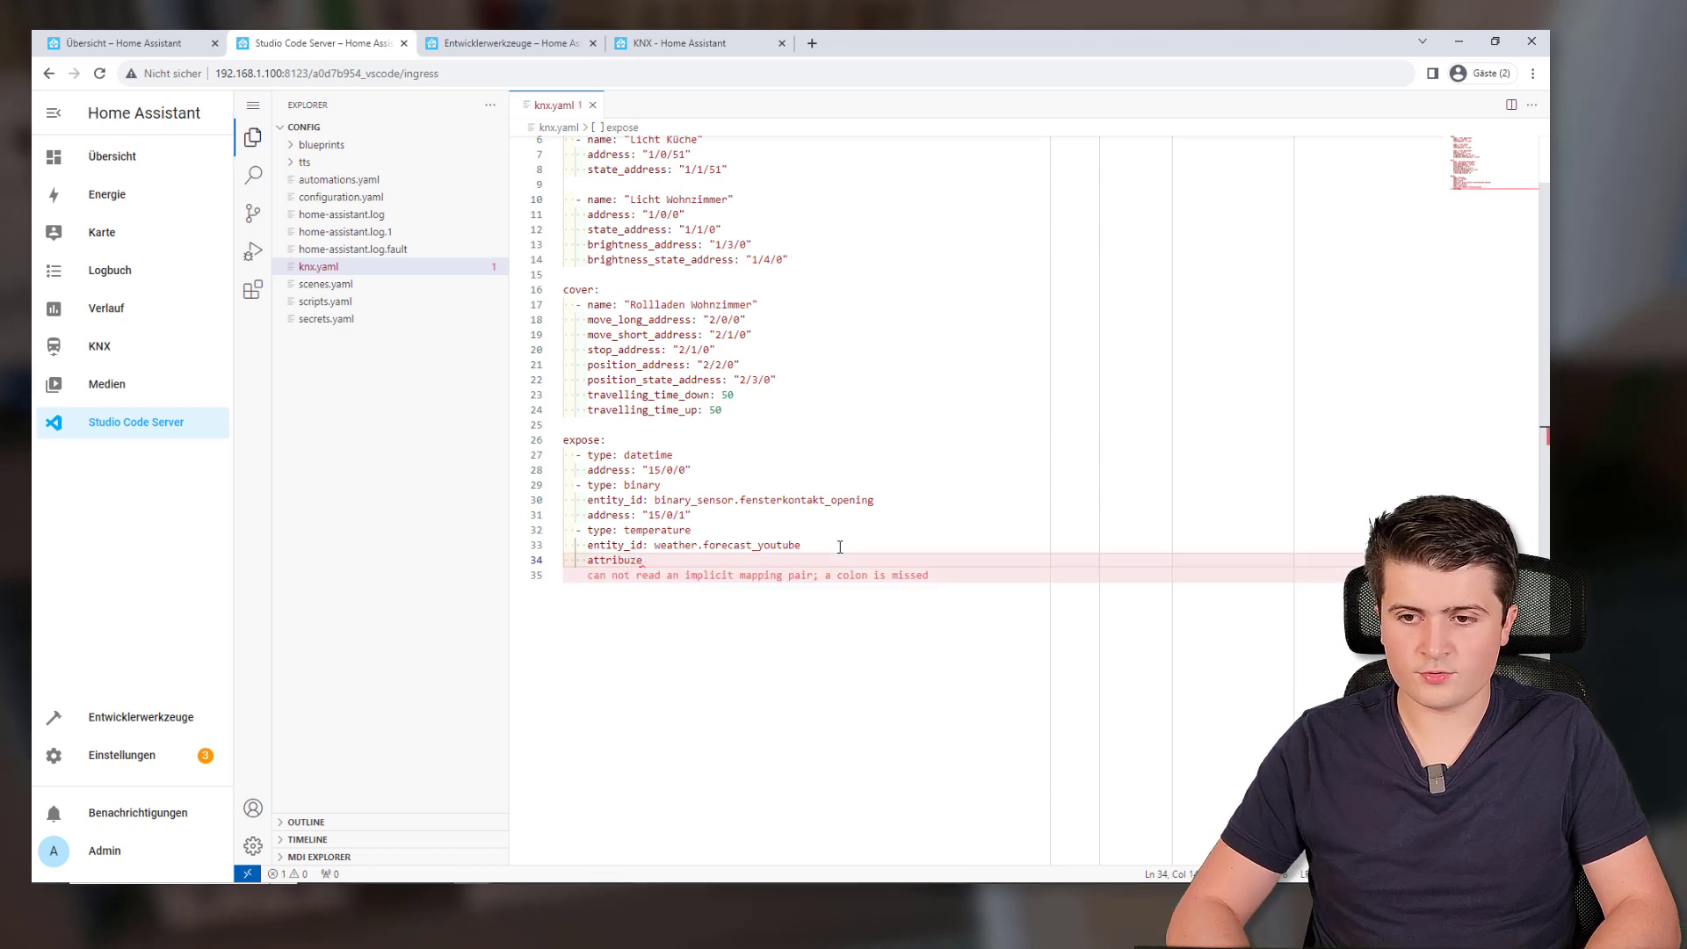
pyautogui.write('"')
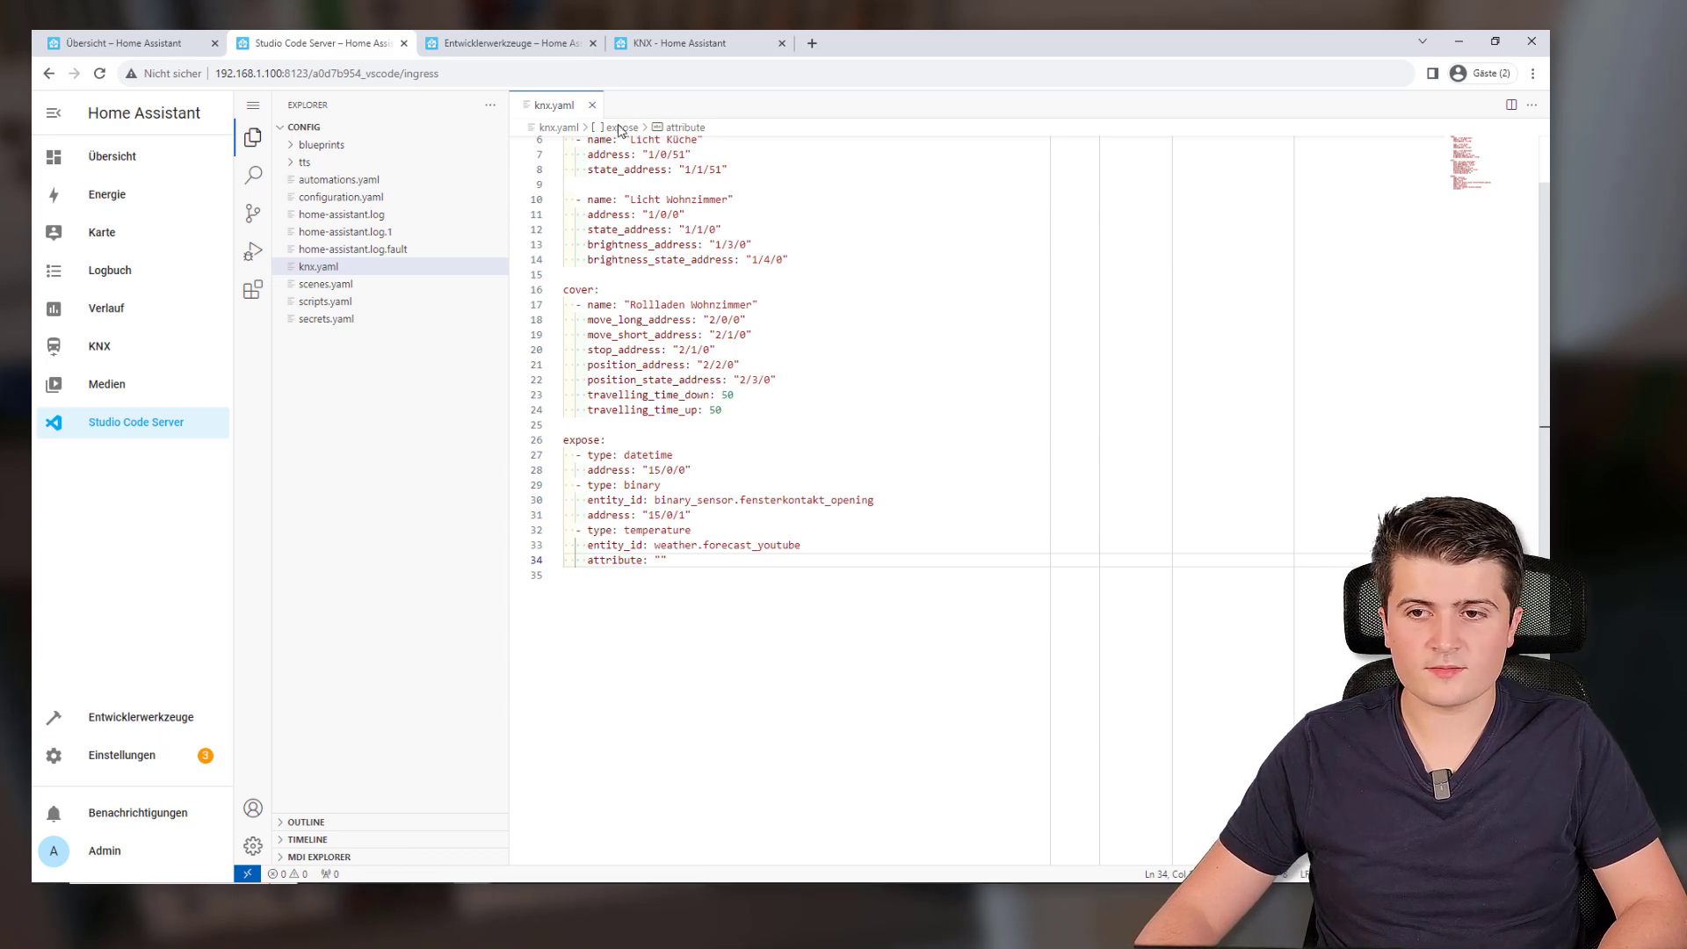
pyautogui.click(661, 47)
pyautogui.scroll(20, 641, 289)
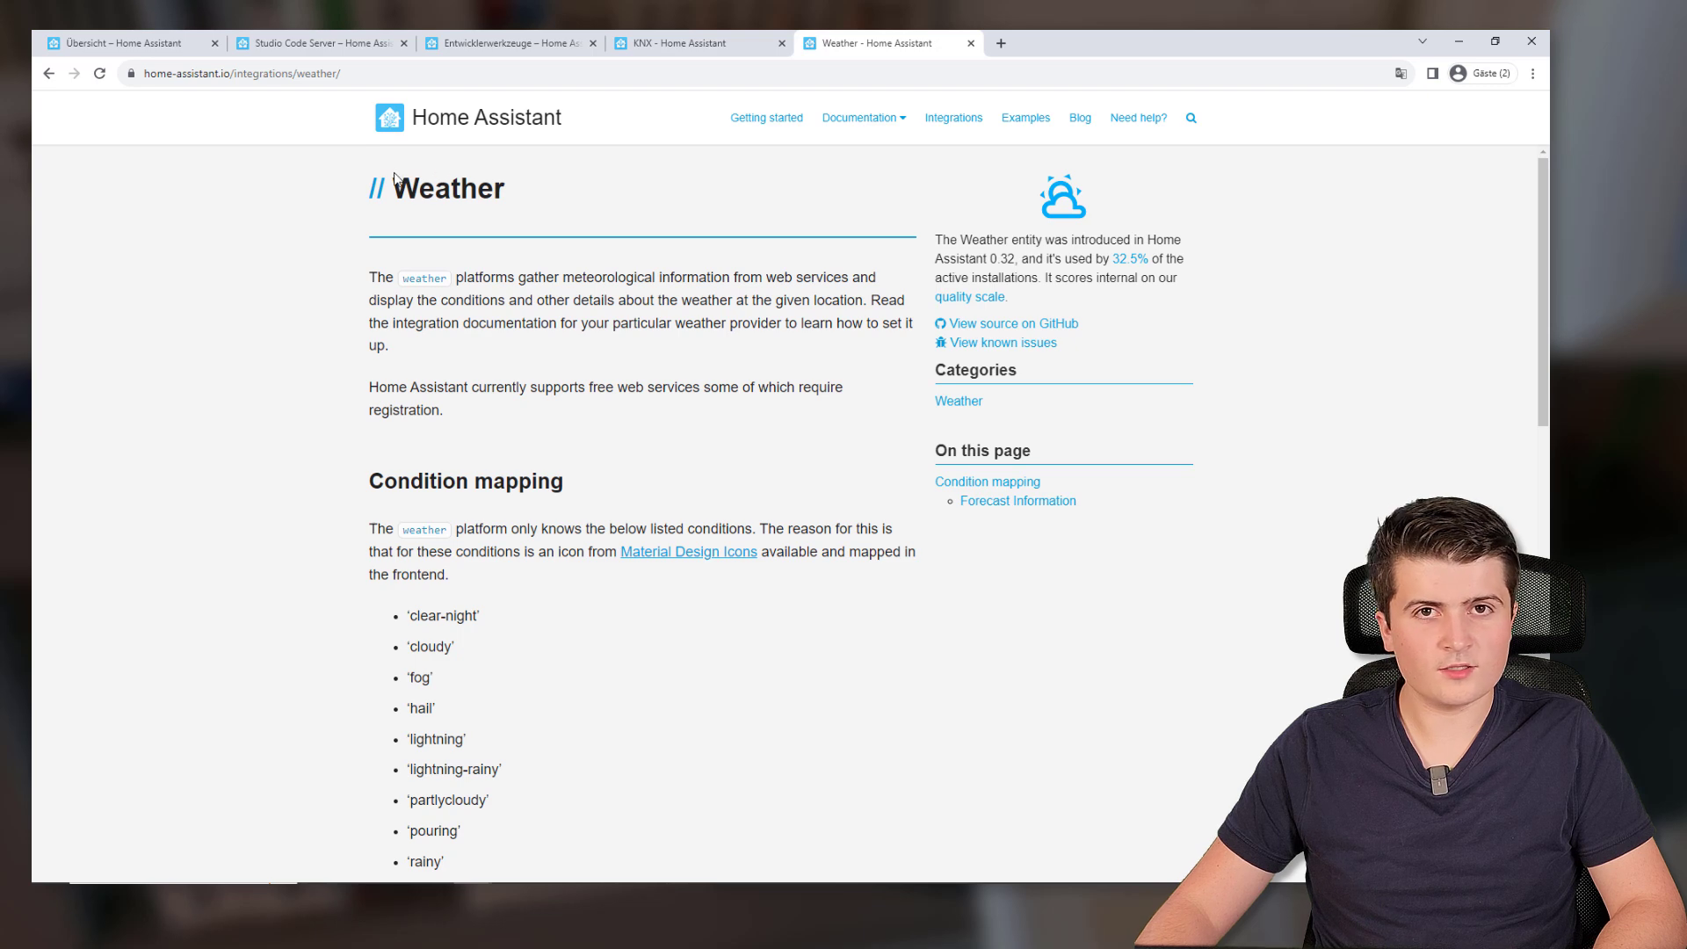
# Search the docs for 'weather' and copy the 'temperature' attribute name from the Weather page's YAML example
pyautogui.click(1190, 119)
pyautogui.write('weather')
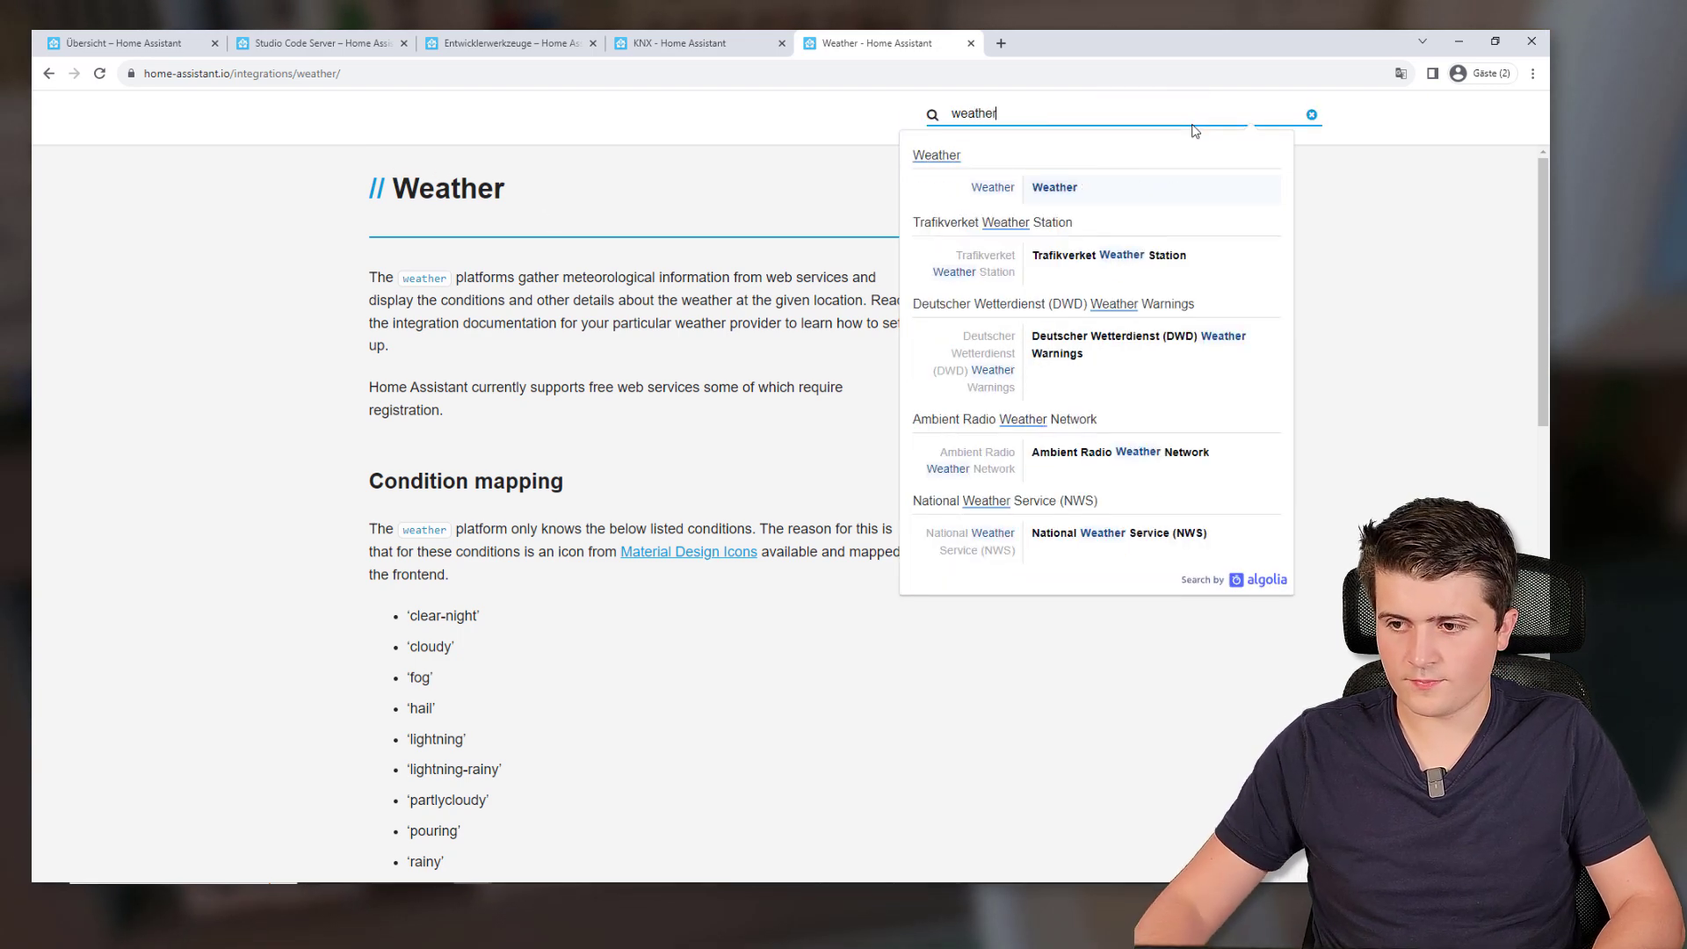
pyautogui.click(1099, 184)
pyautogui.scroll(-5, 614, 374)
pyautogui.scroll(-7, 614, 373)
pyautogui.scroll(1, 452, 273)
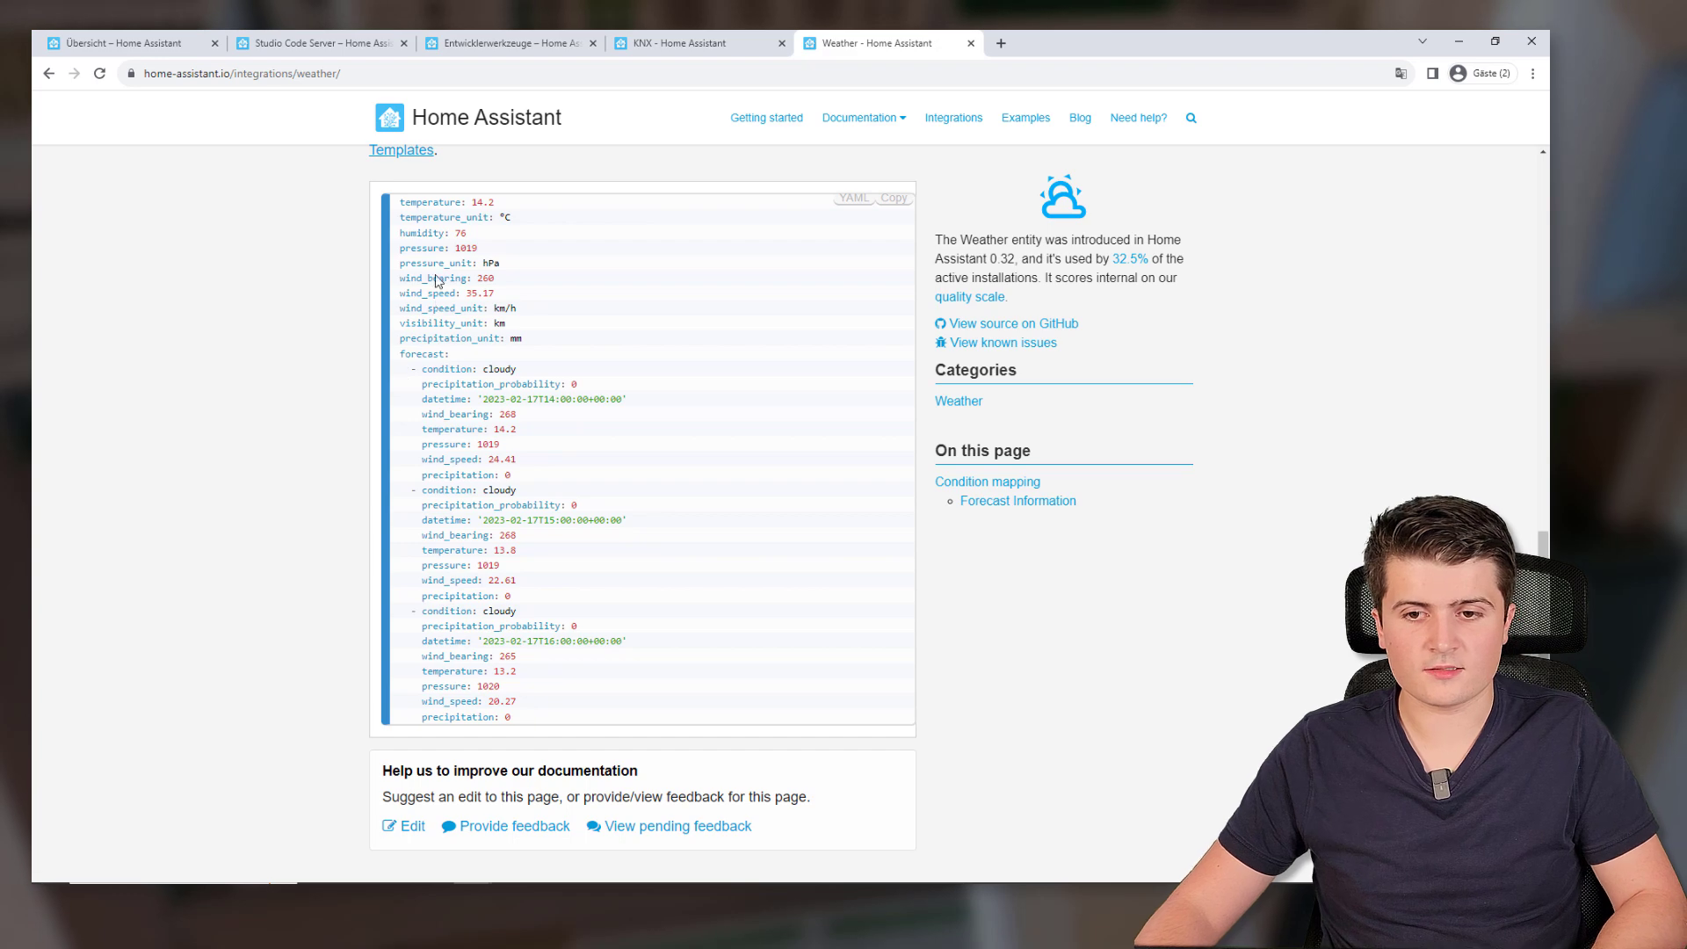
pyautogui.doubleClick(413, 202)
pyautogui.hotkey('ctrl', 'c')
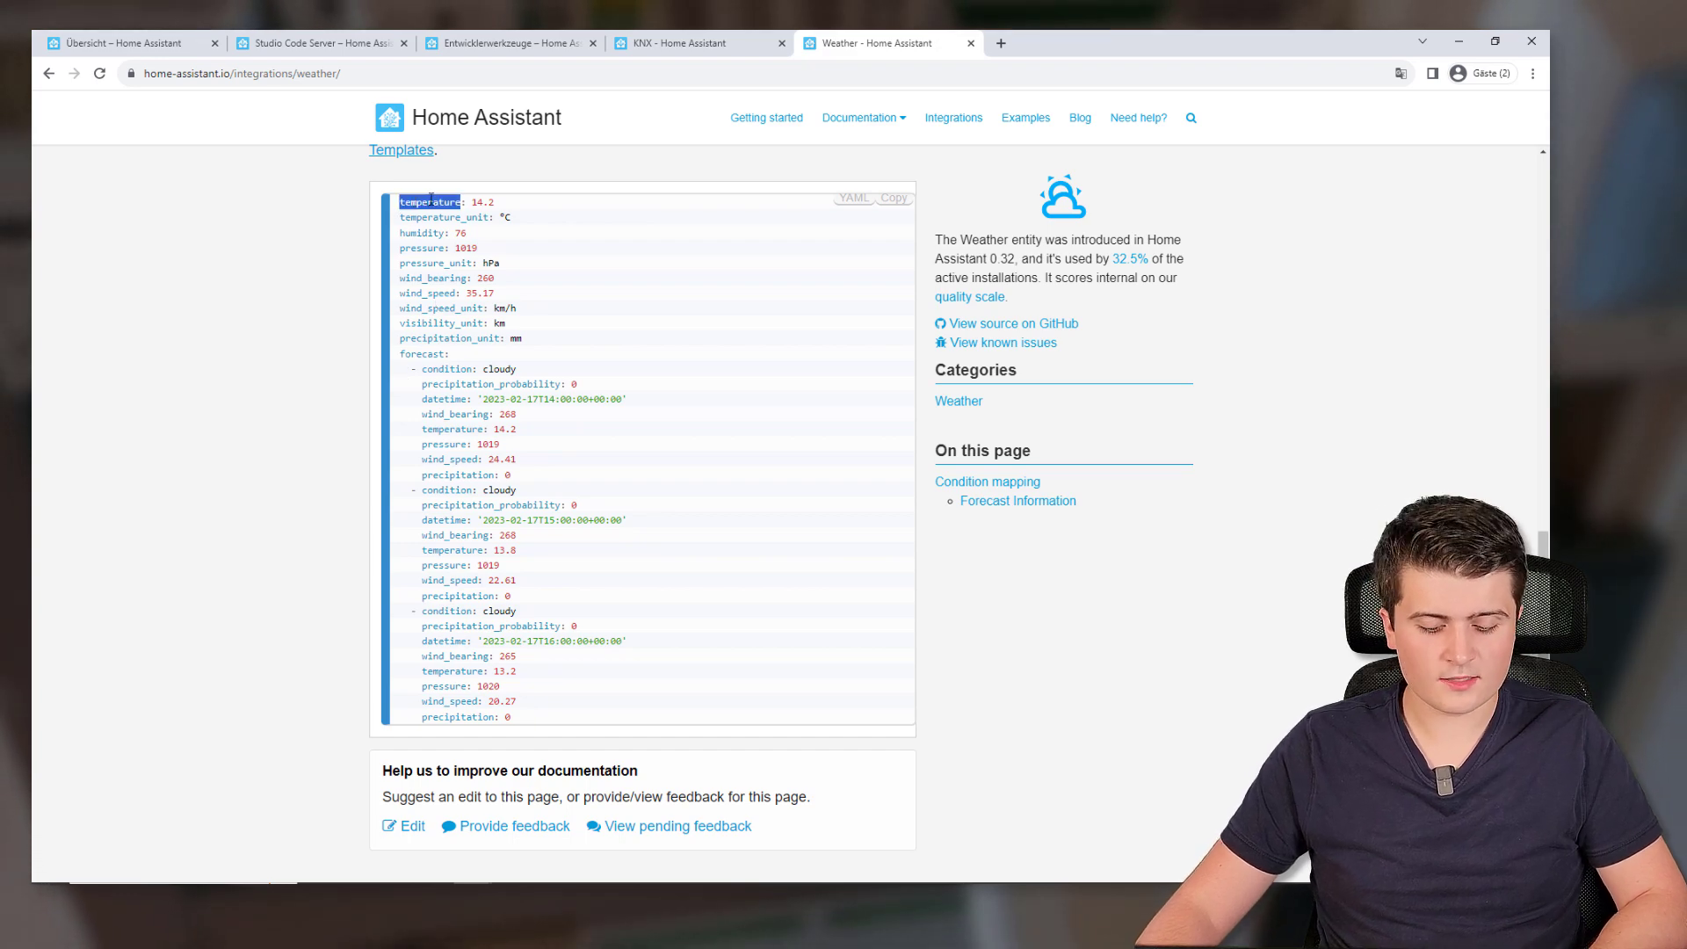
pyautogui.click(316, 43)
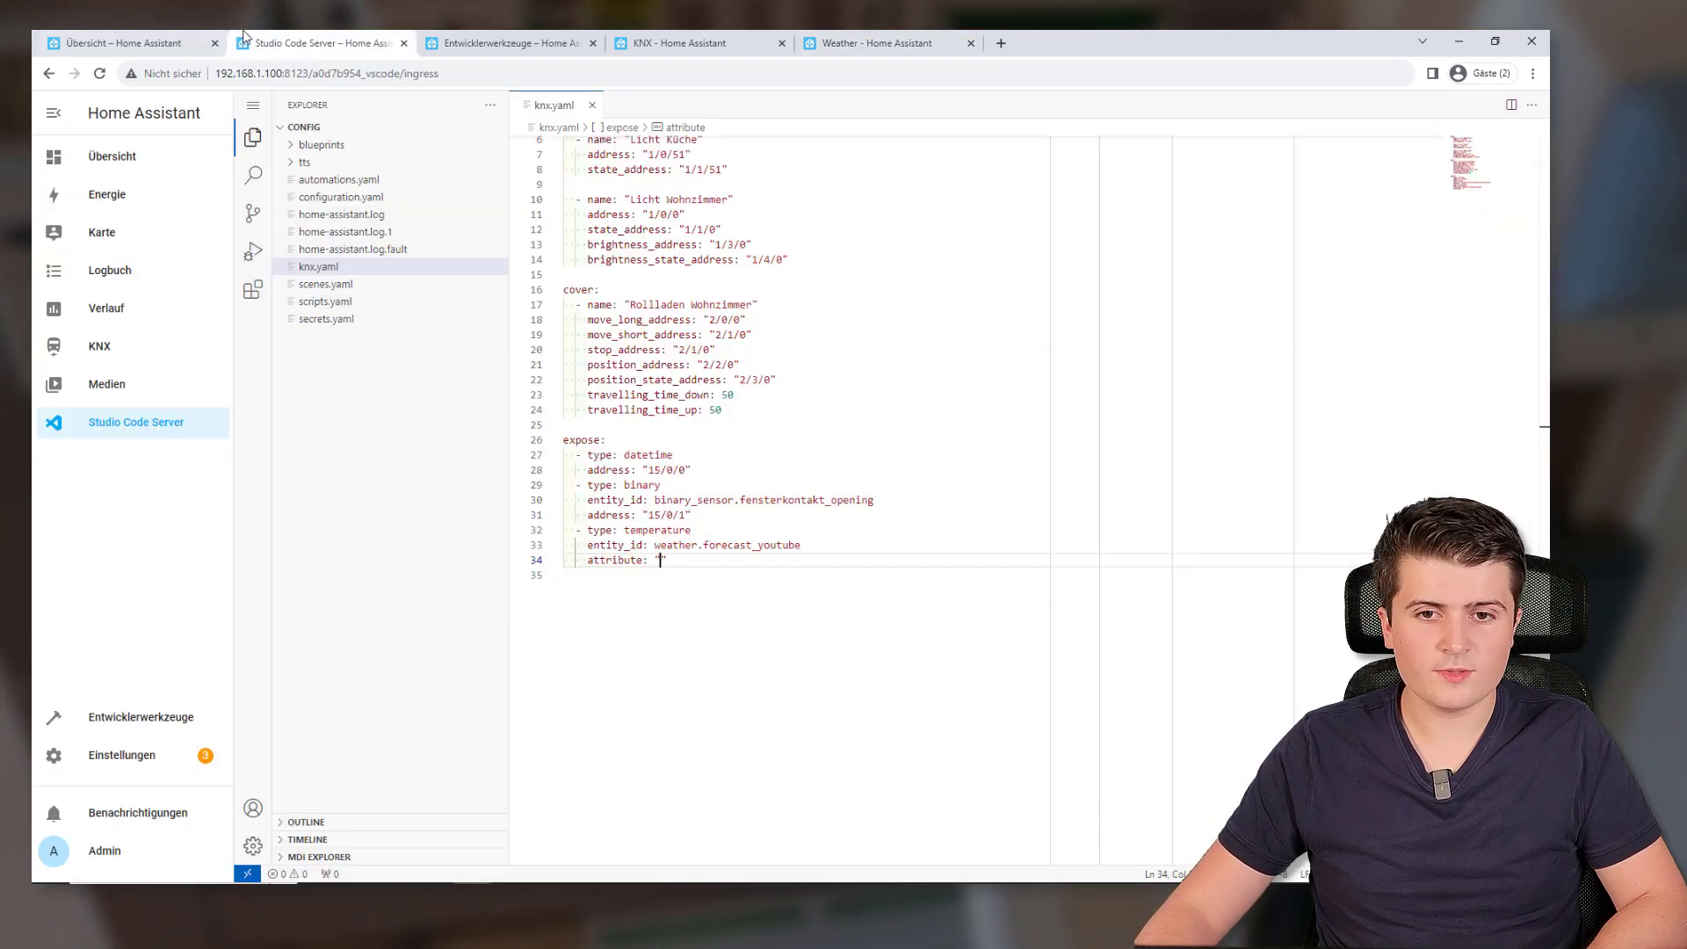
# Paste 'temperature' as the attribute value and add the line address: "15/0/2"
pyautogui.hotkey('ctrl', 'v')
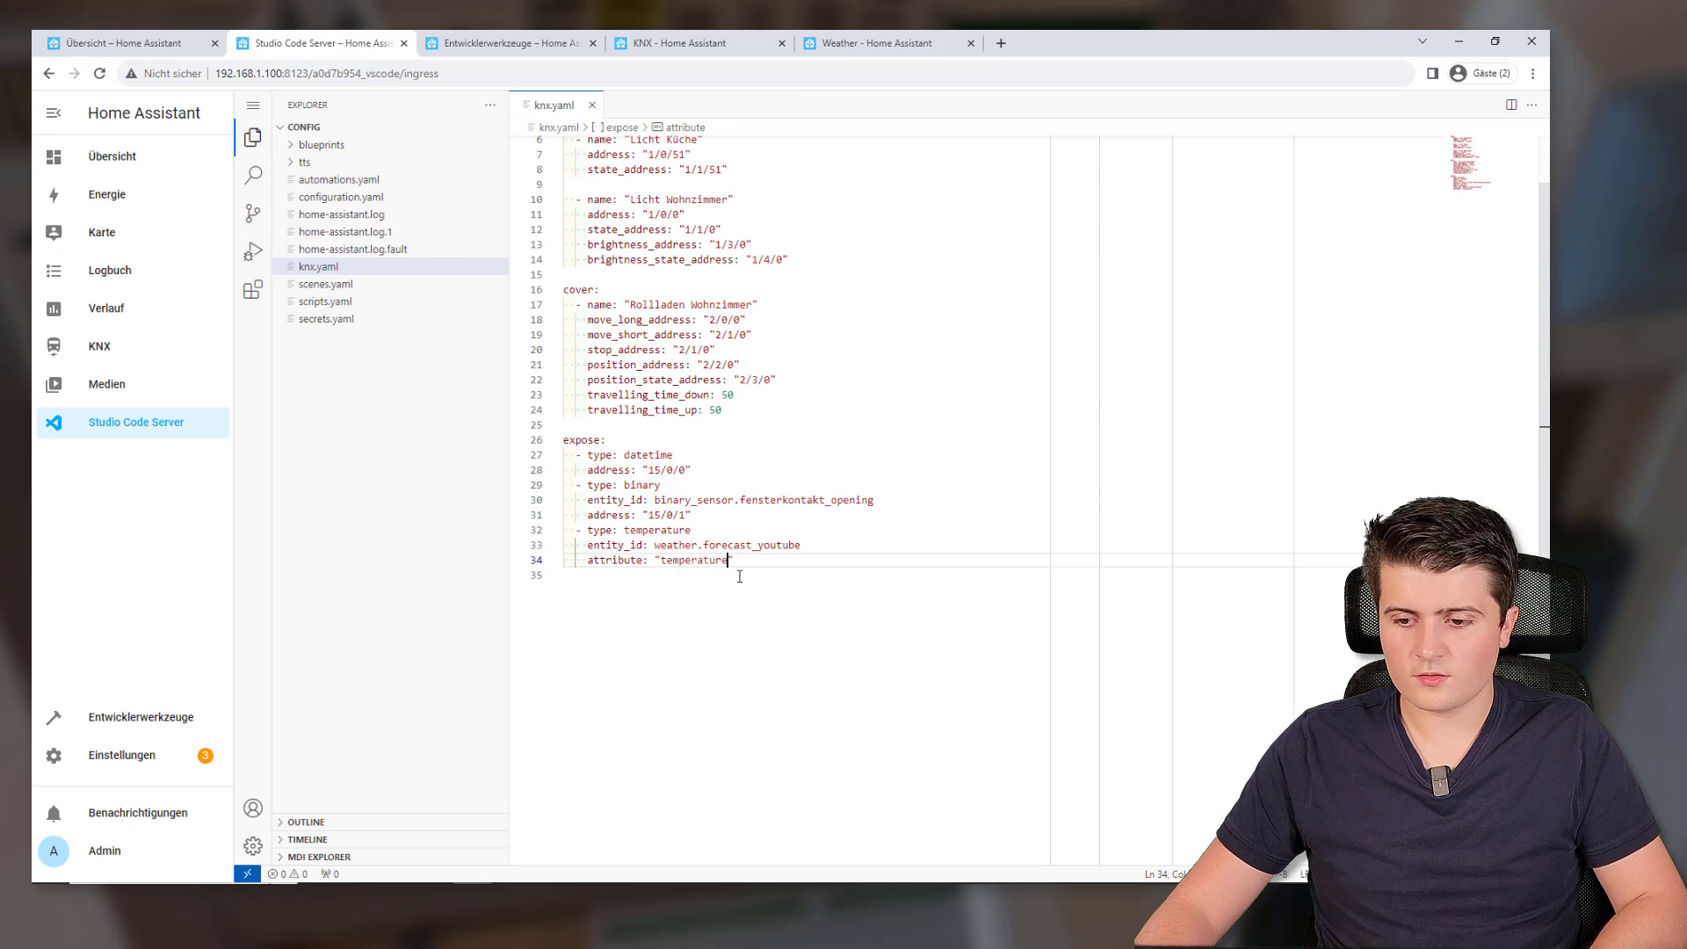
pyautogui.press('Return')
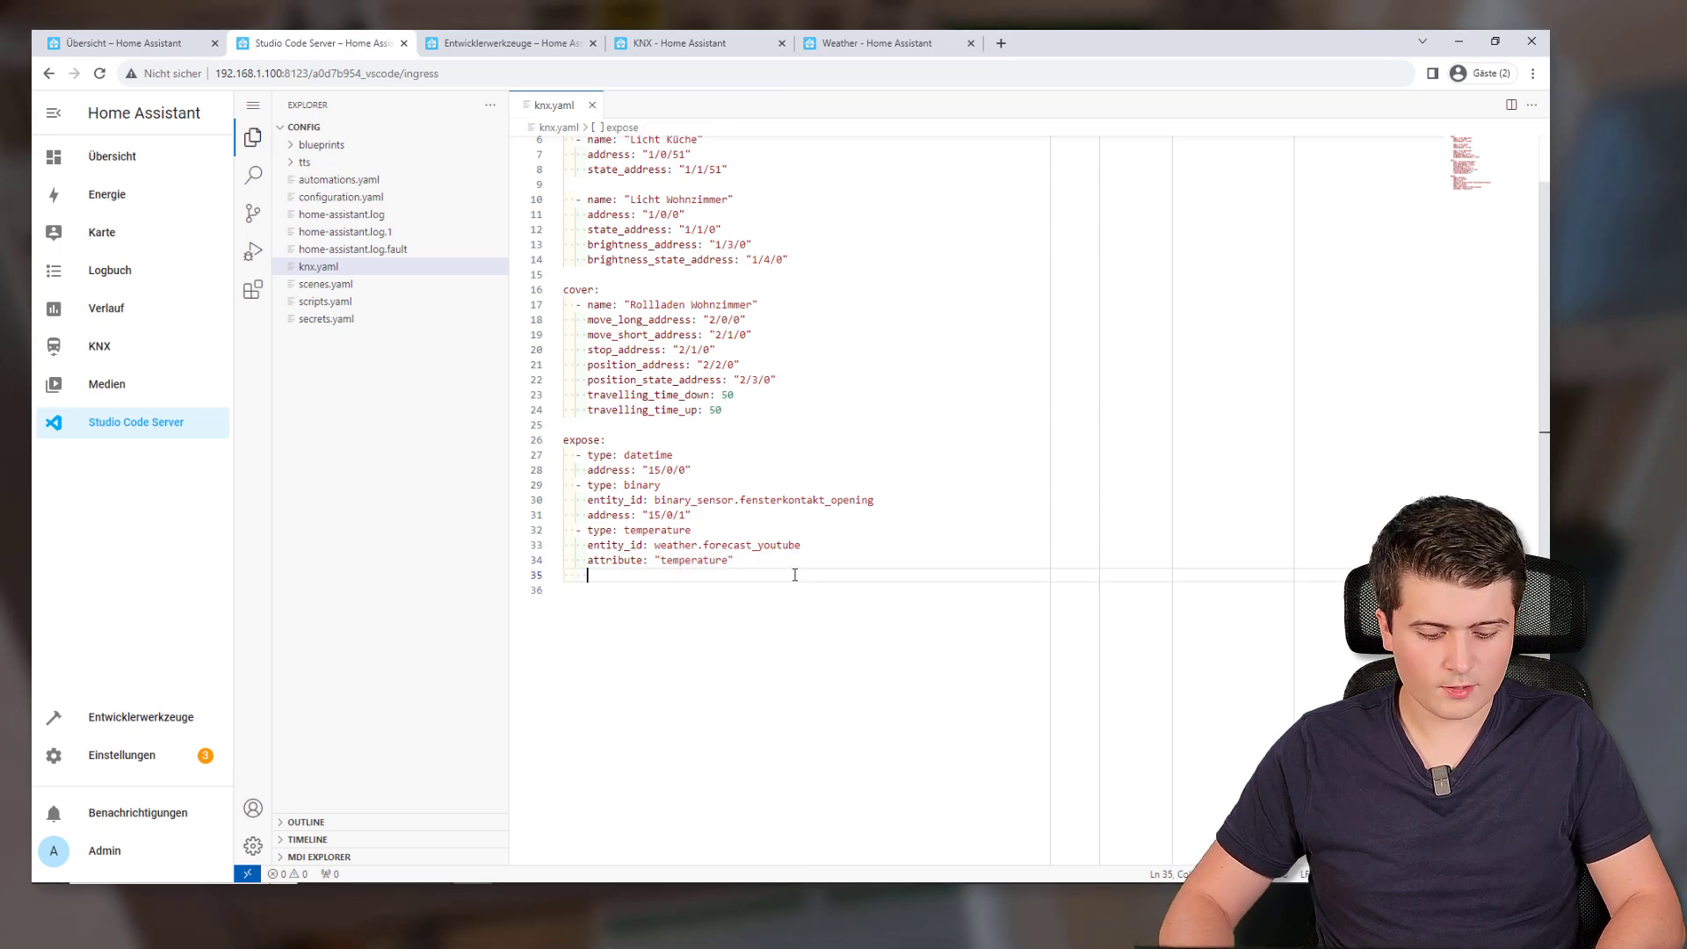
pyautogui.write('address')
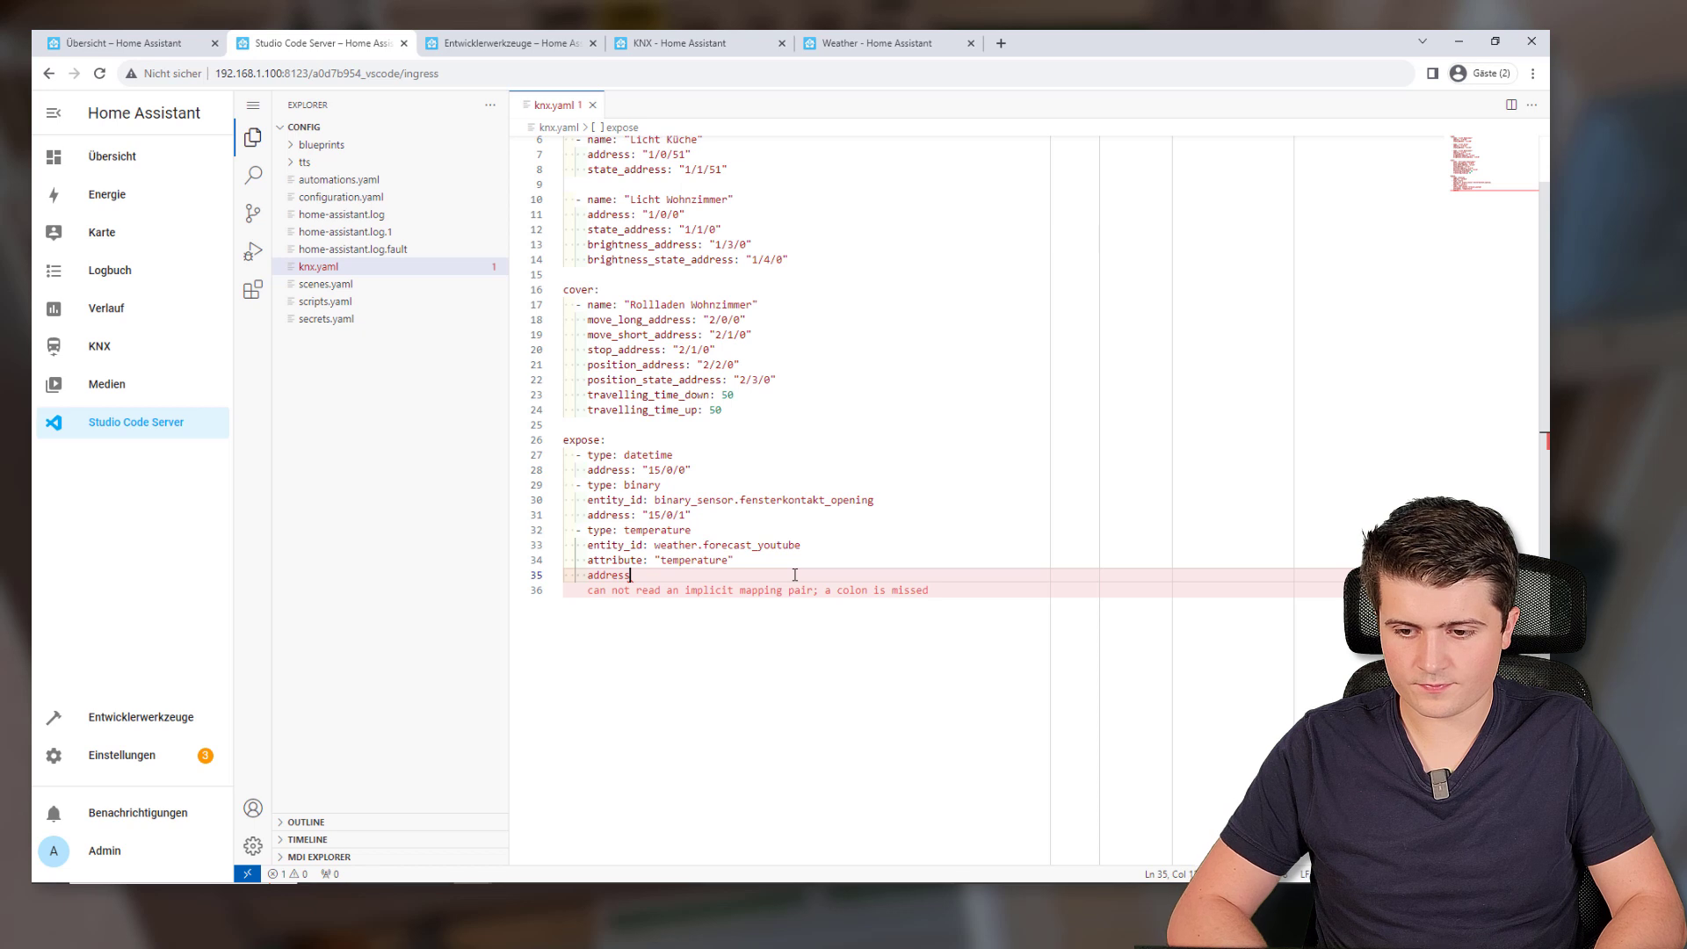
pyautogui.write(': "15/0/2"')
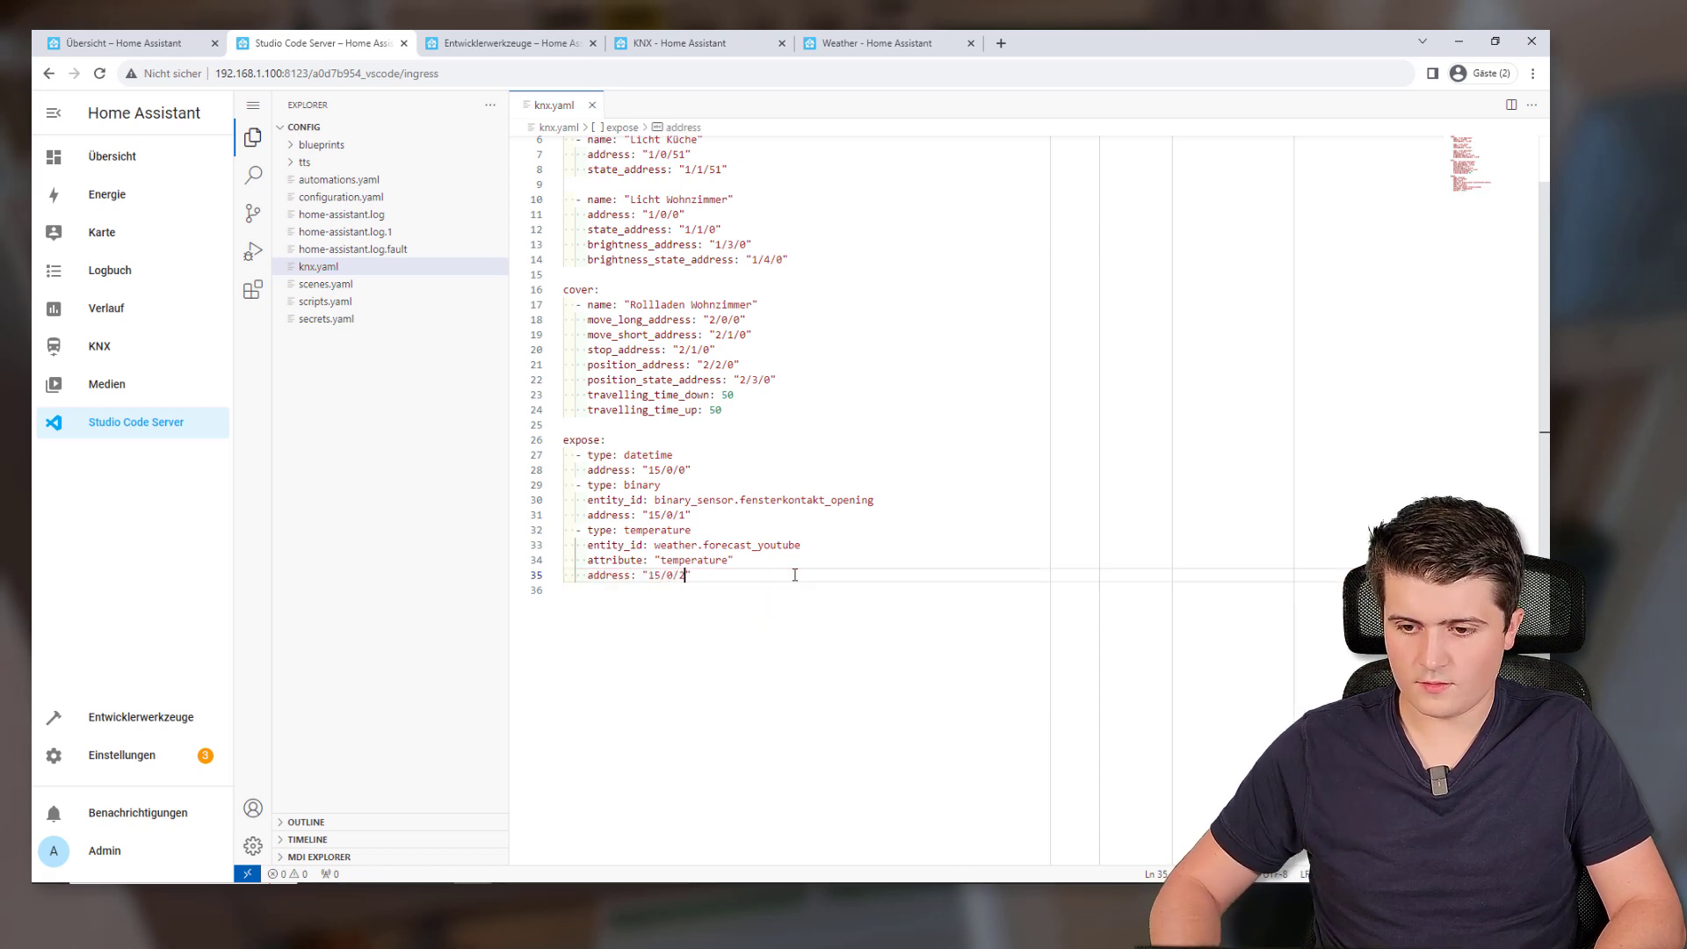
# Highlight the finished temperature expose entry, its attribute value and group address 15/0/2
pyautogui.moveTo(794, 574); pyautogui.dragTo(575, 529)
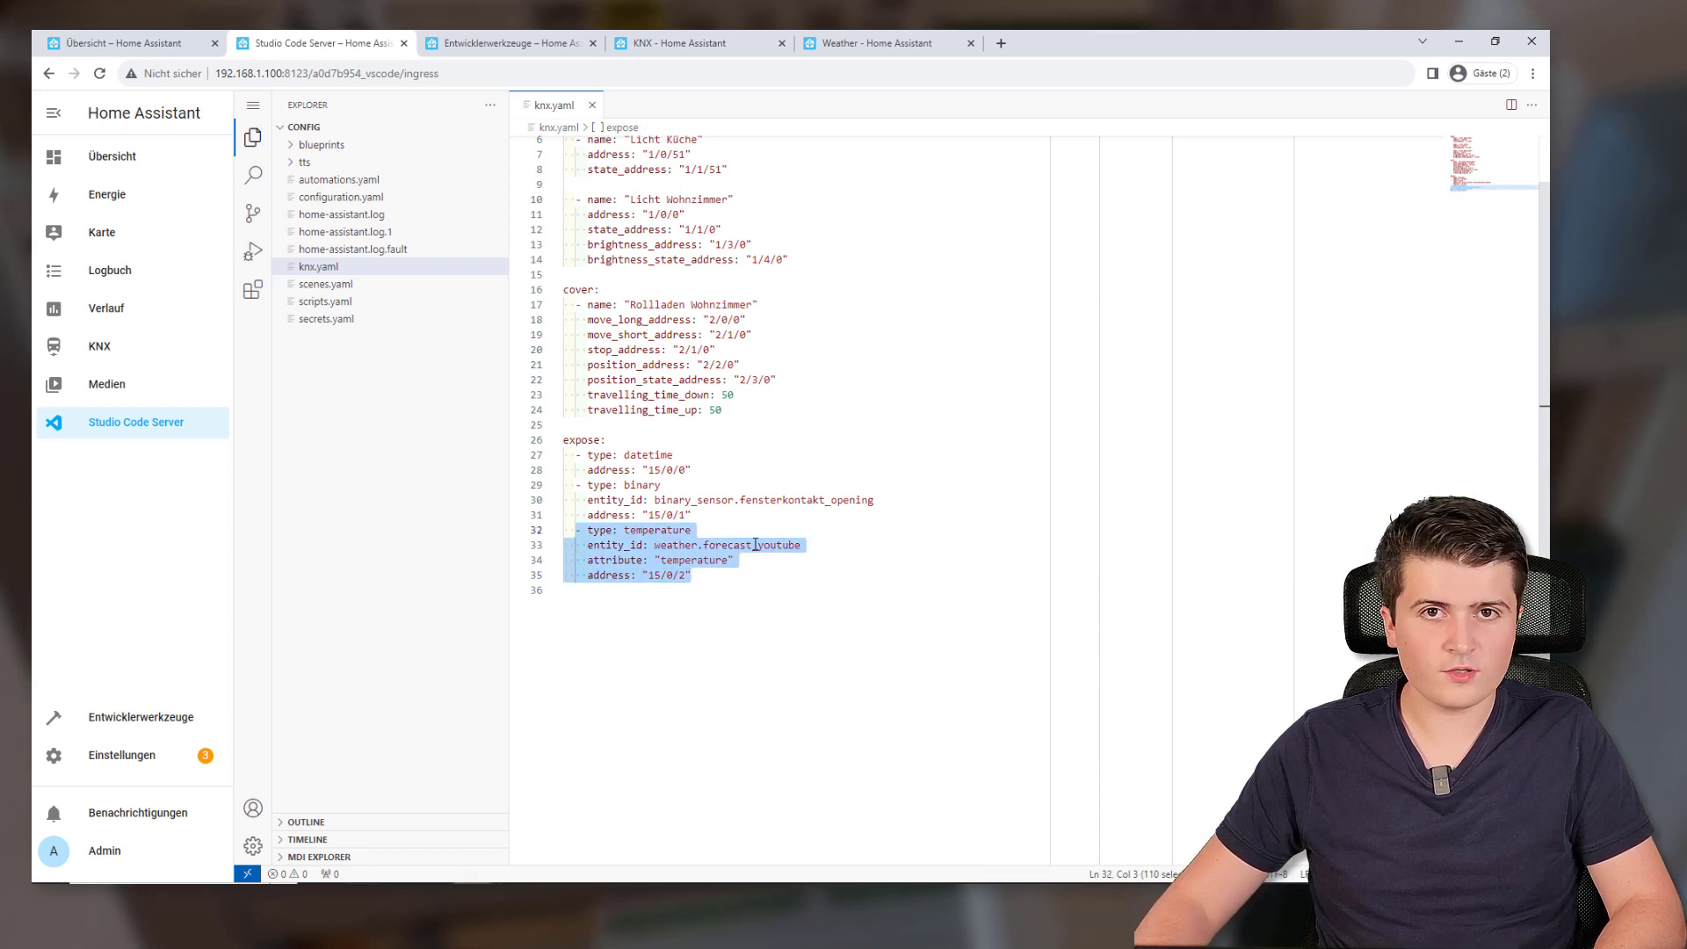
pyautogui.doubleClick(700, 560)
pyautogui.click(702, 575)
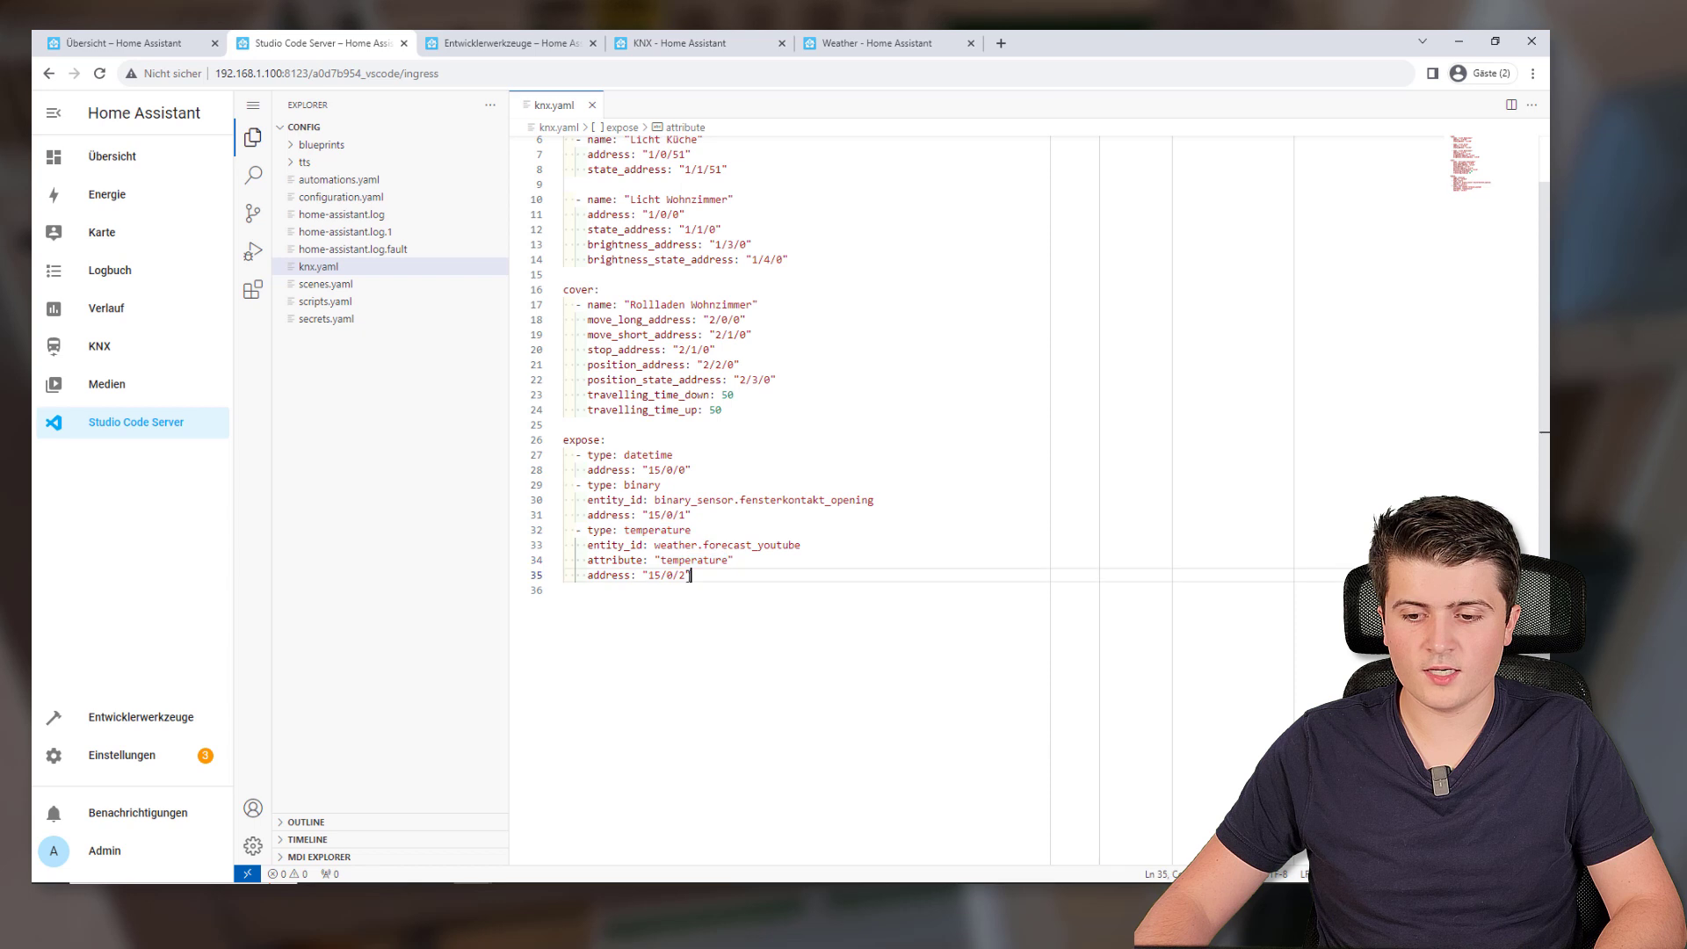
pyautogui.hotkey('shift', 'Home')
pyautogui.click(741, 584)
pyautogui.doubleClick(732, 576)
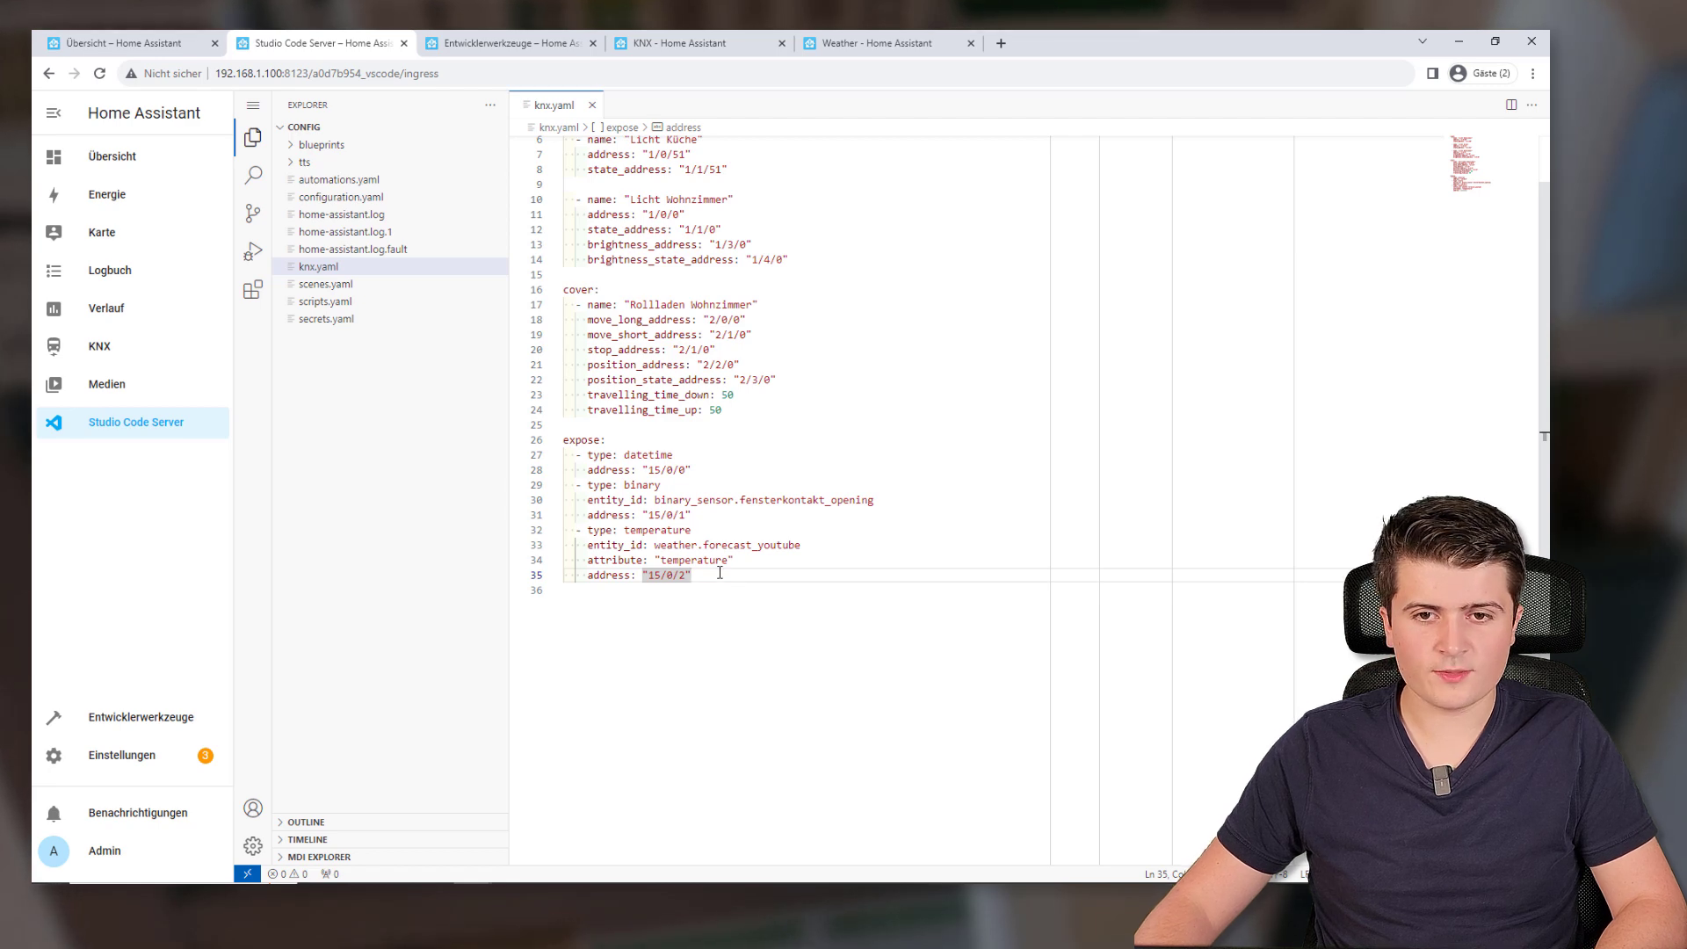
# Run Konfiguration prüfen under Entwicklerwerkzeuge > YAML and reload the YAML configuration
pyautogui.click(484, 43)
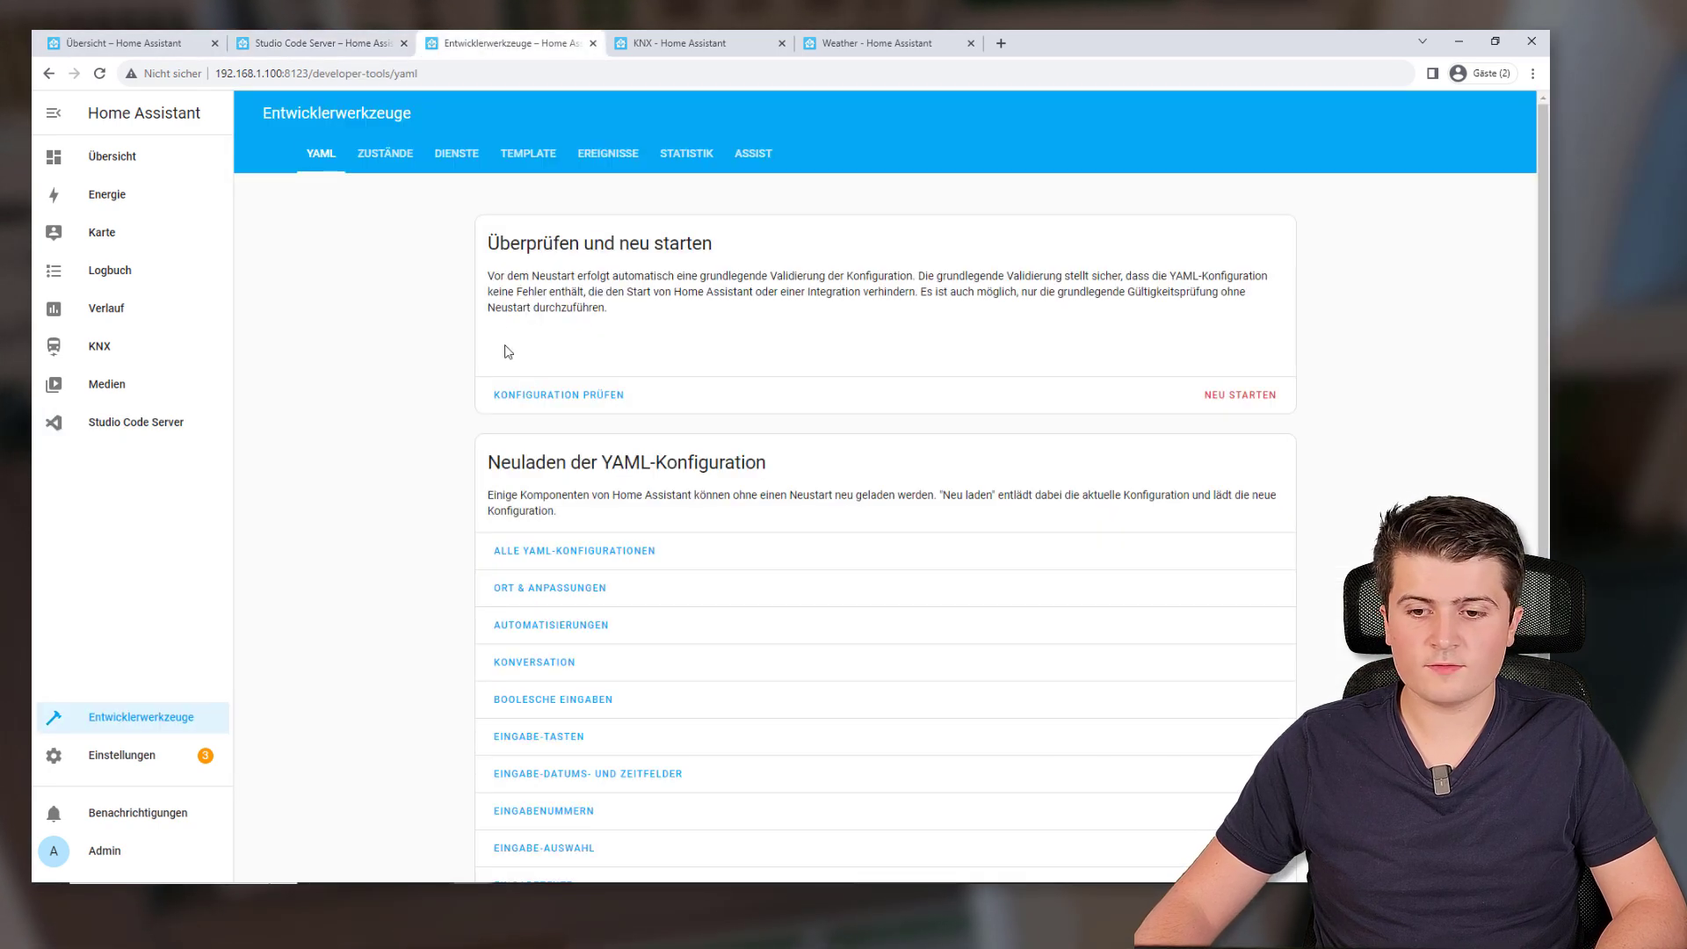
pyautogui.click(548, 400)
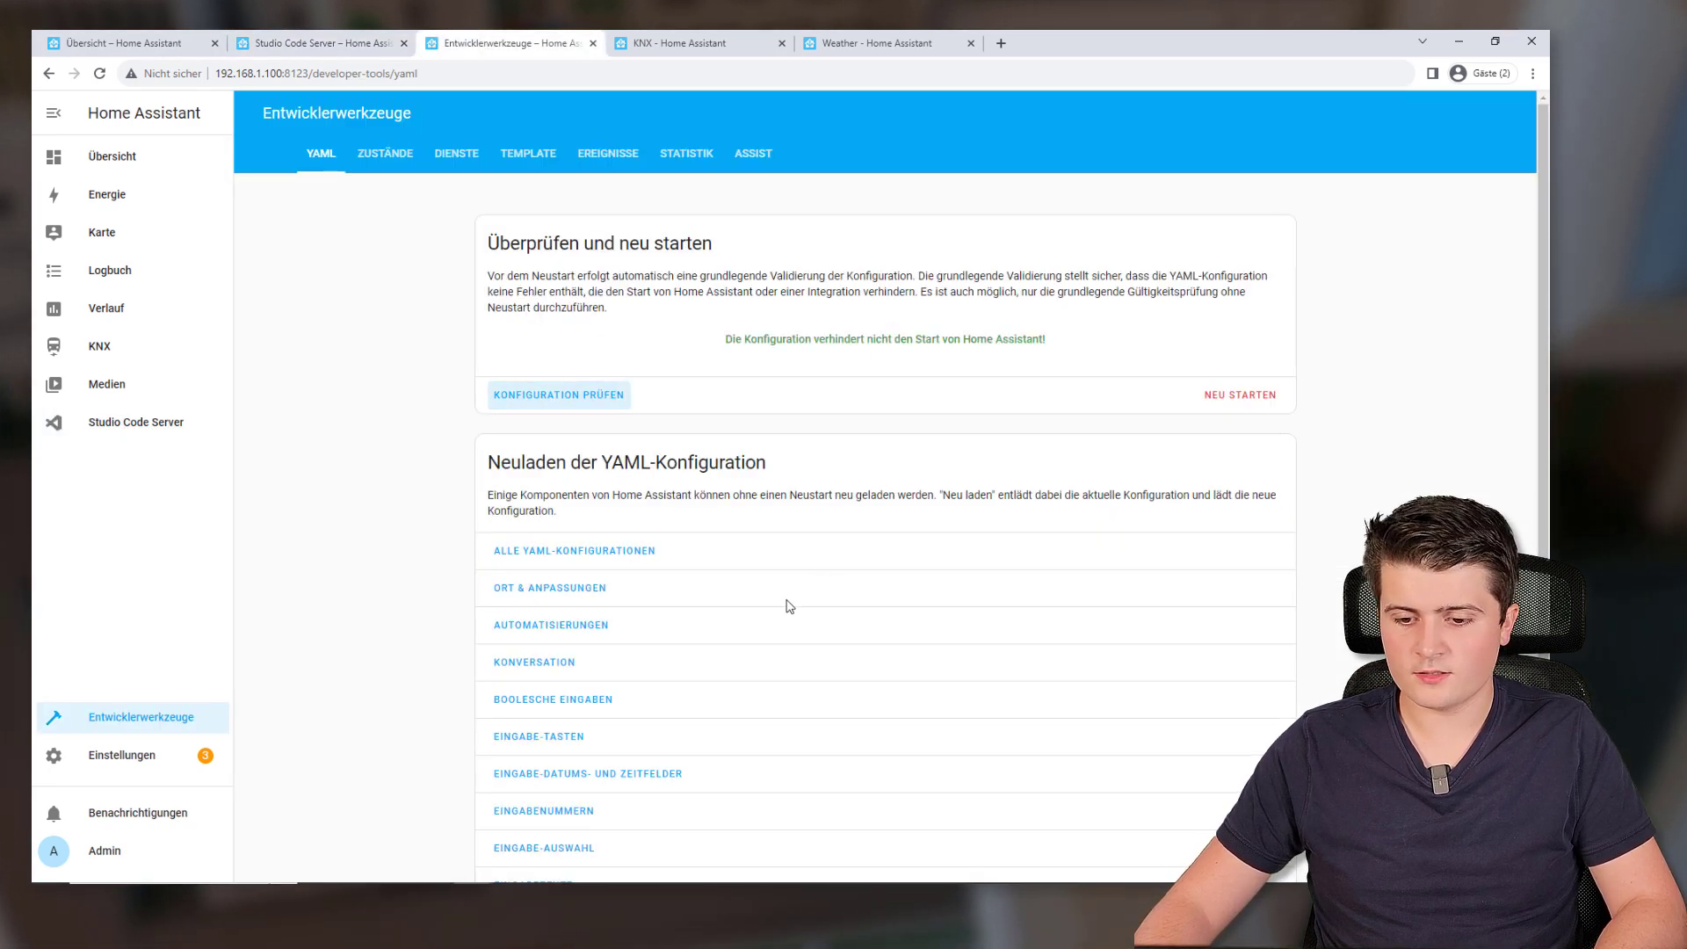
pyautogui.scroll(-3, 827, 584)
pyautogui.click(513, 626)
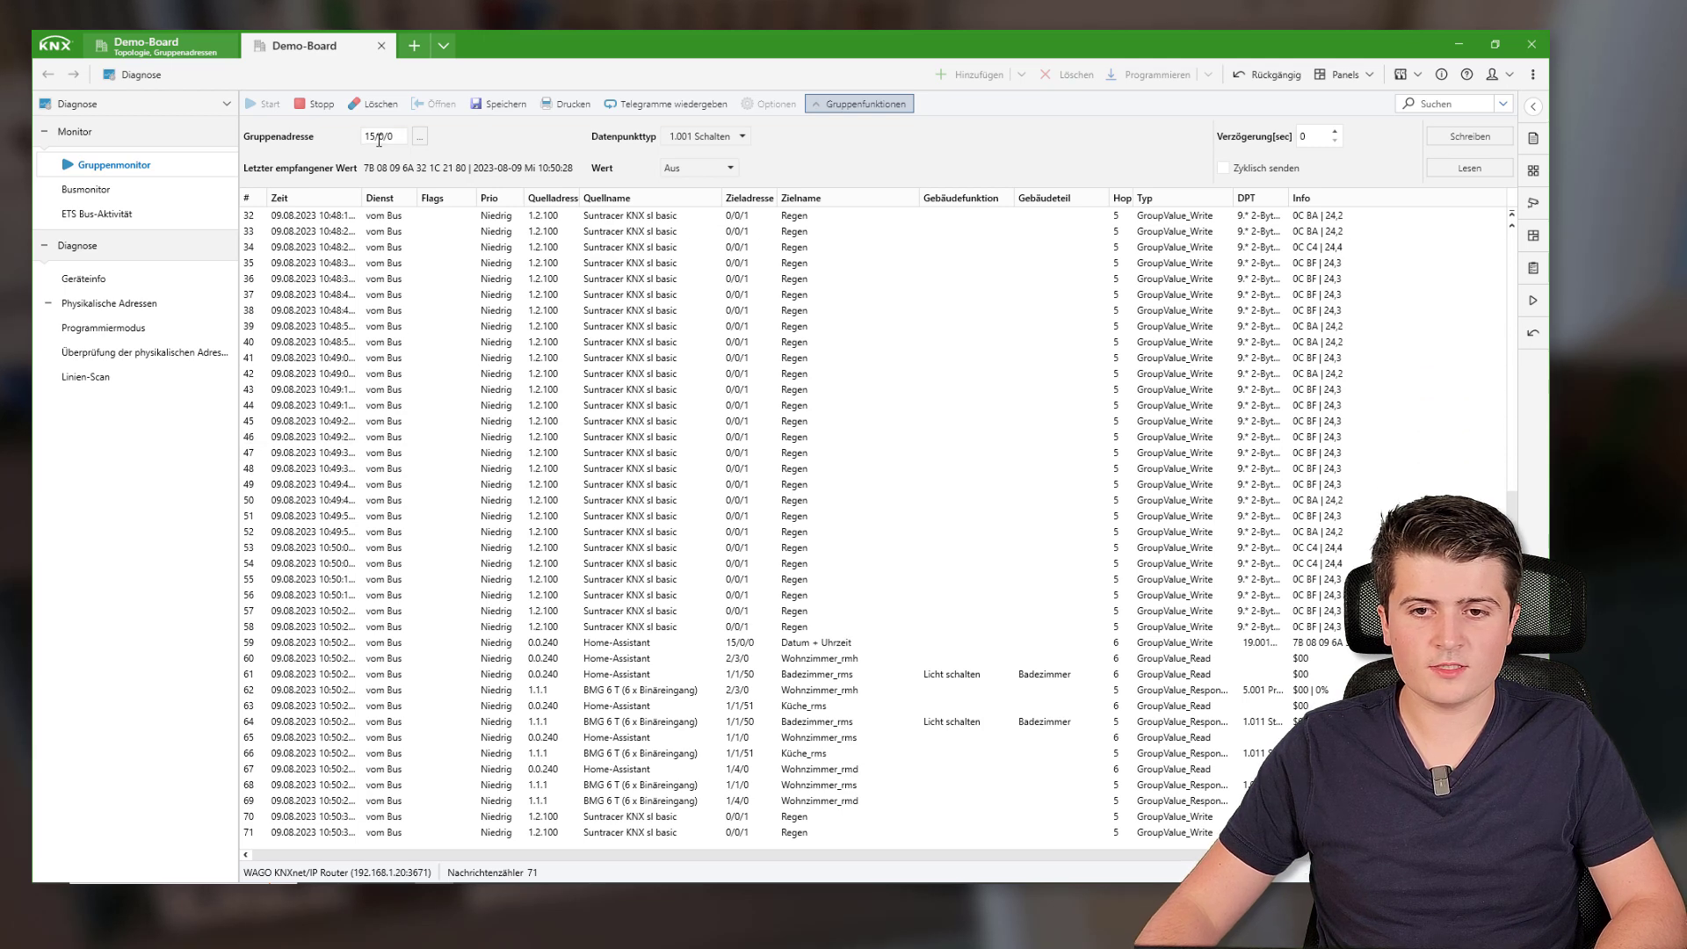
# Read group address 15/0/2 in the Gruppenmonitor and confirm the 17,9 temperature response
pyautogui.write('2')
pyautogui.press('Return')
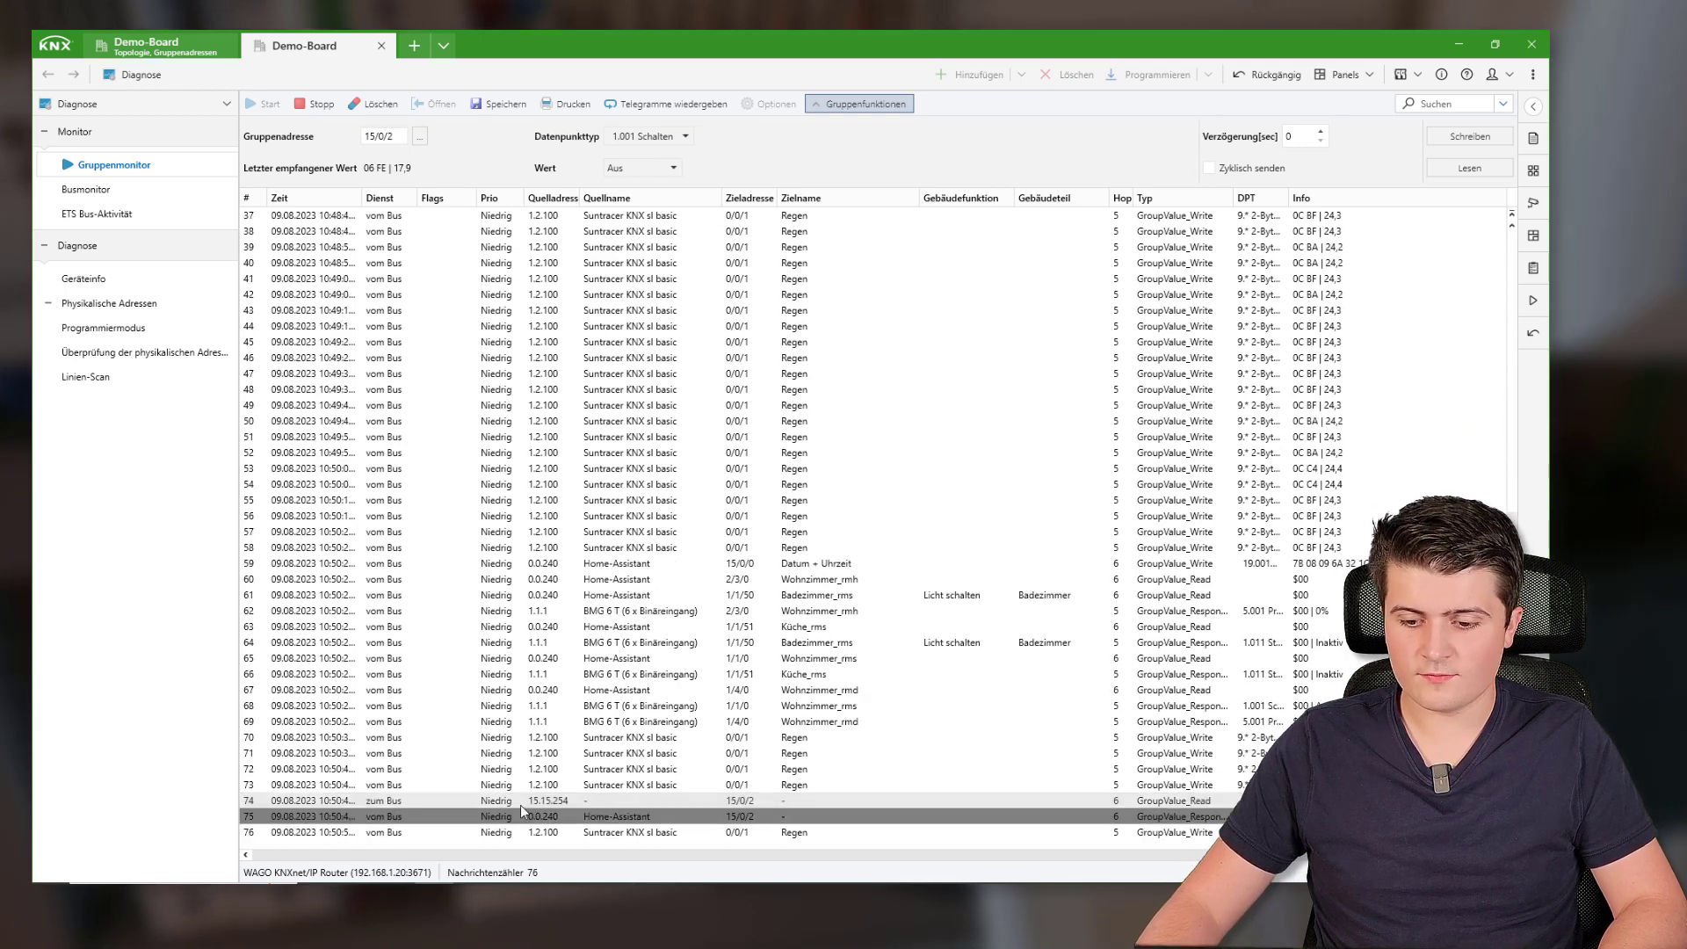
pyautogui.click(747, 801)
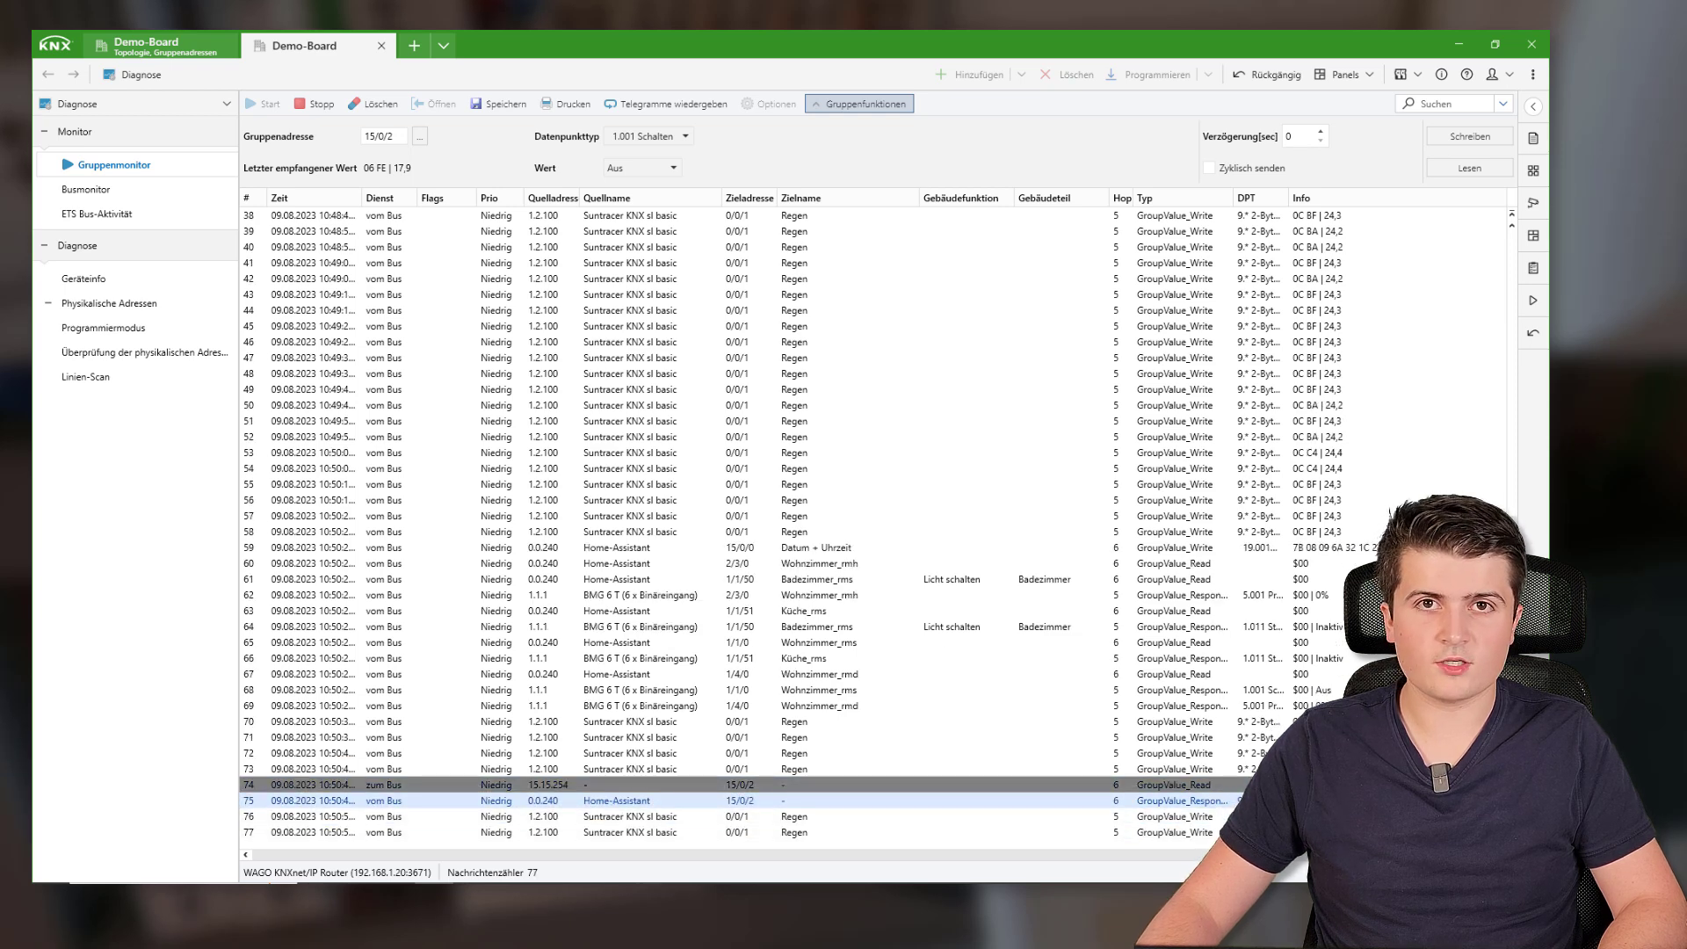
pyautogui.click(1458, 43)
pyautogui.click(263, 43)
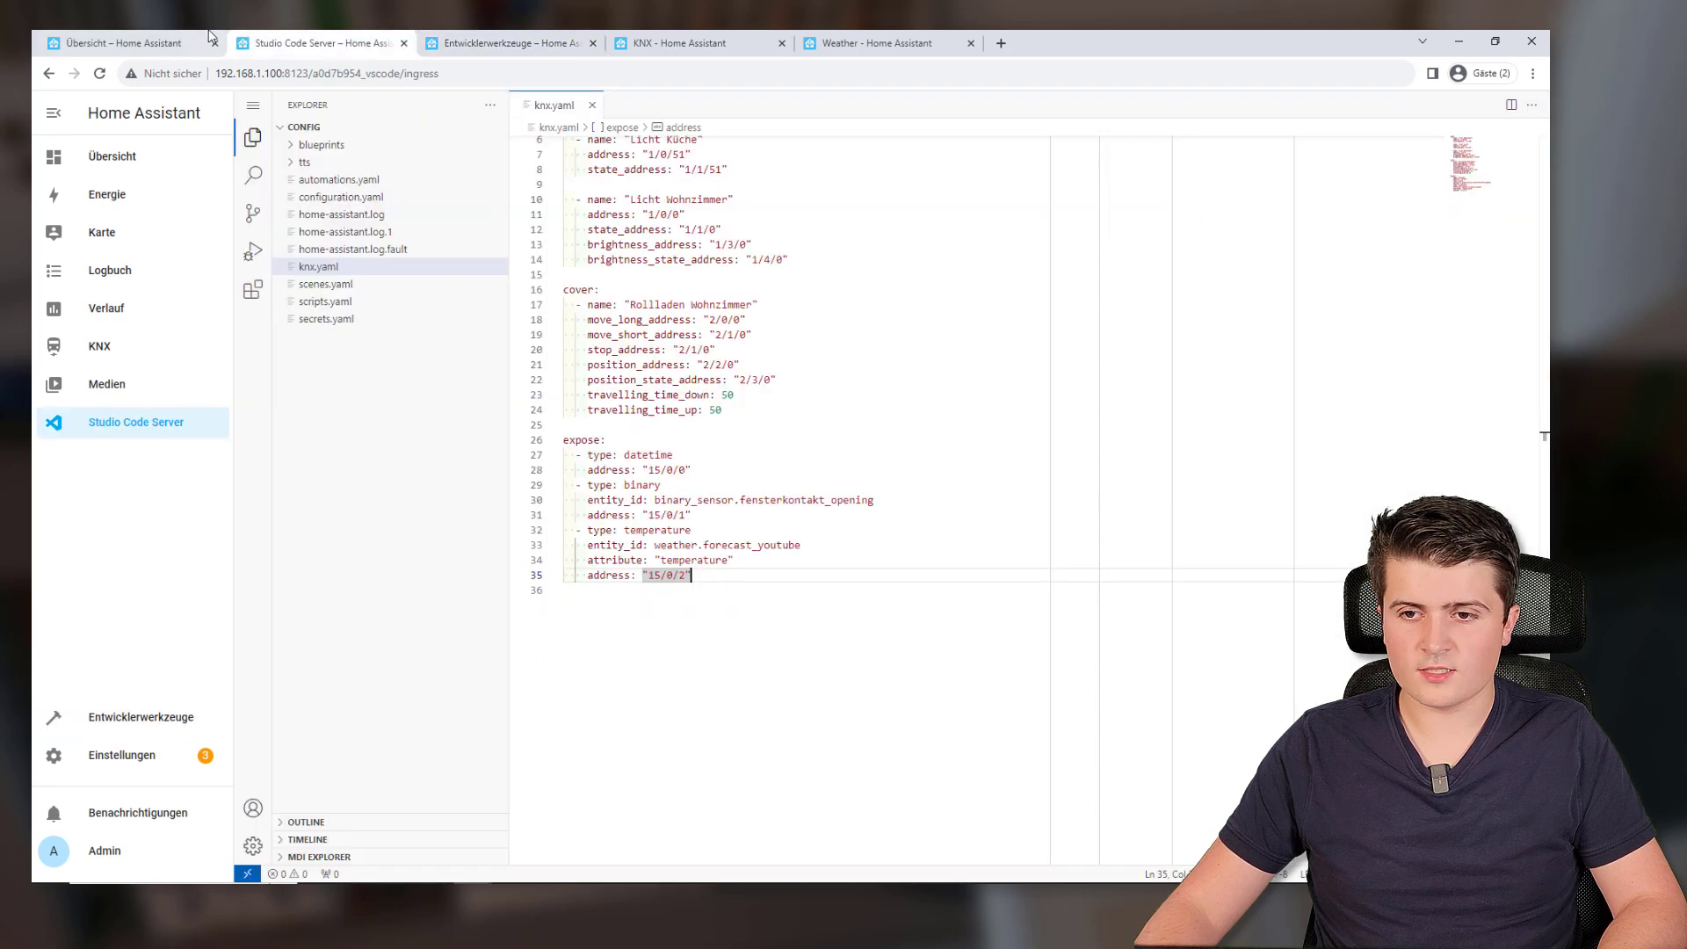
pyautogui.click(123, 43)
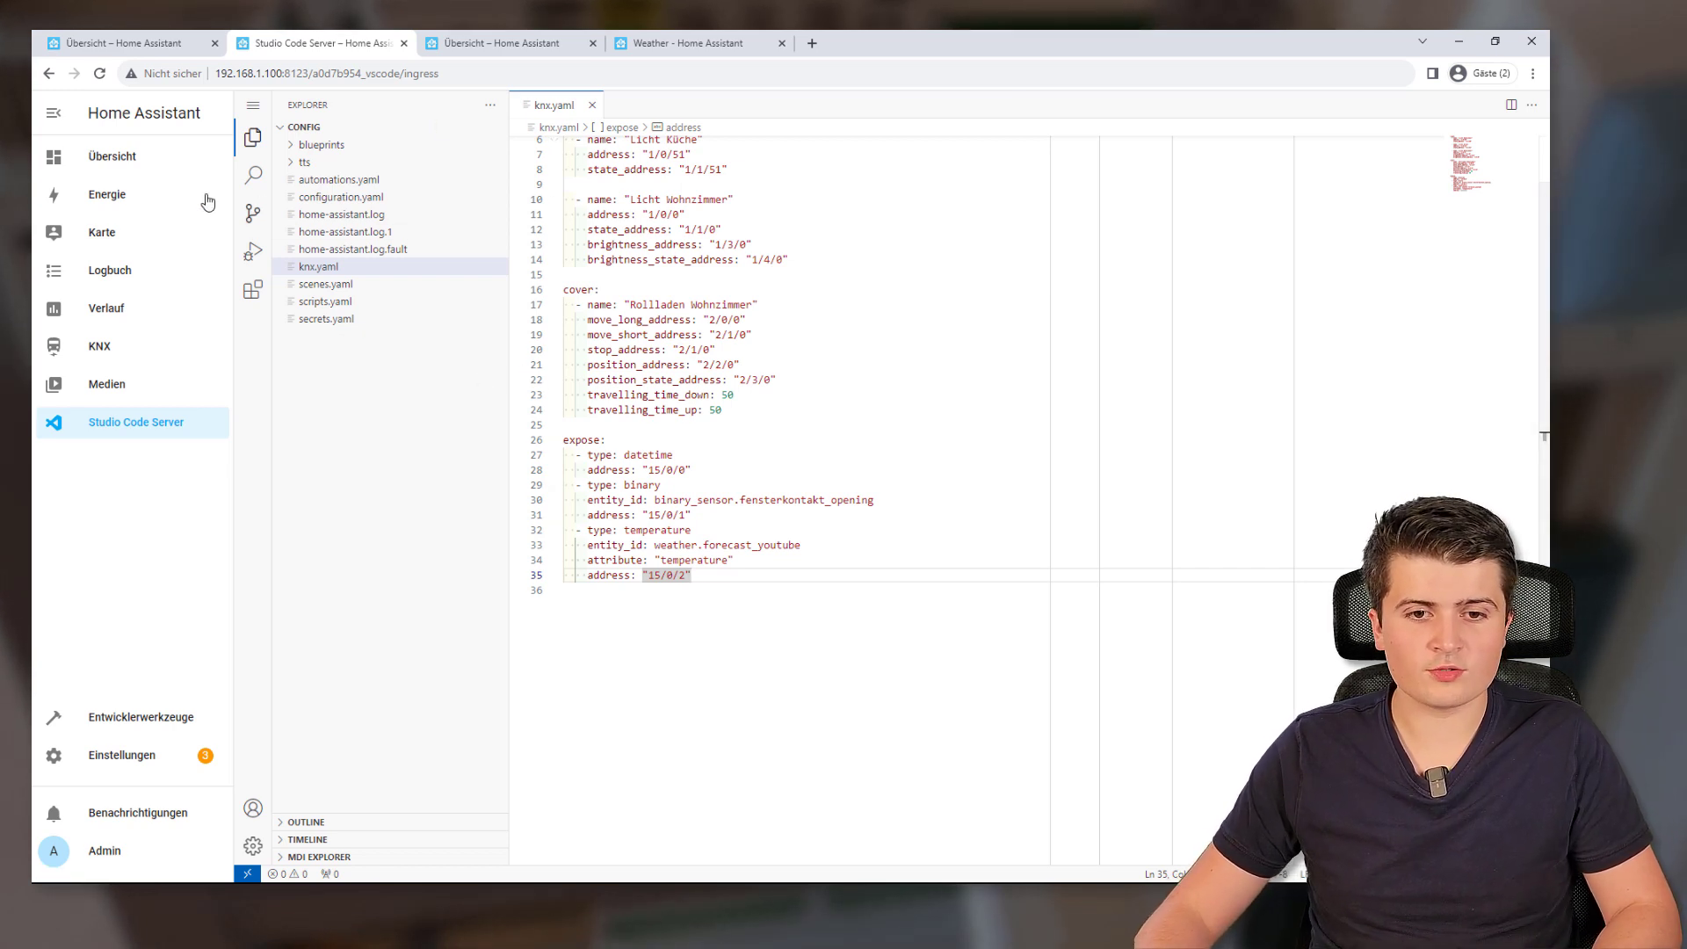
# Go from Geräte & Dienste to Zigbee Home Automation's 4 devices and open Taster
pyautogui.click(147, 755)
pyautogui.click(772, 476)
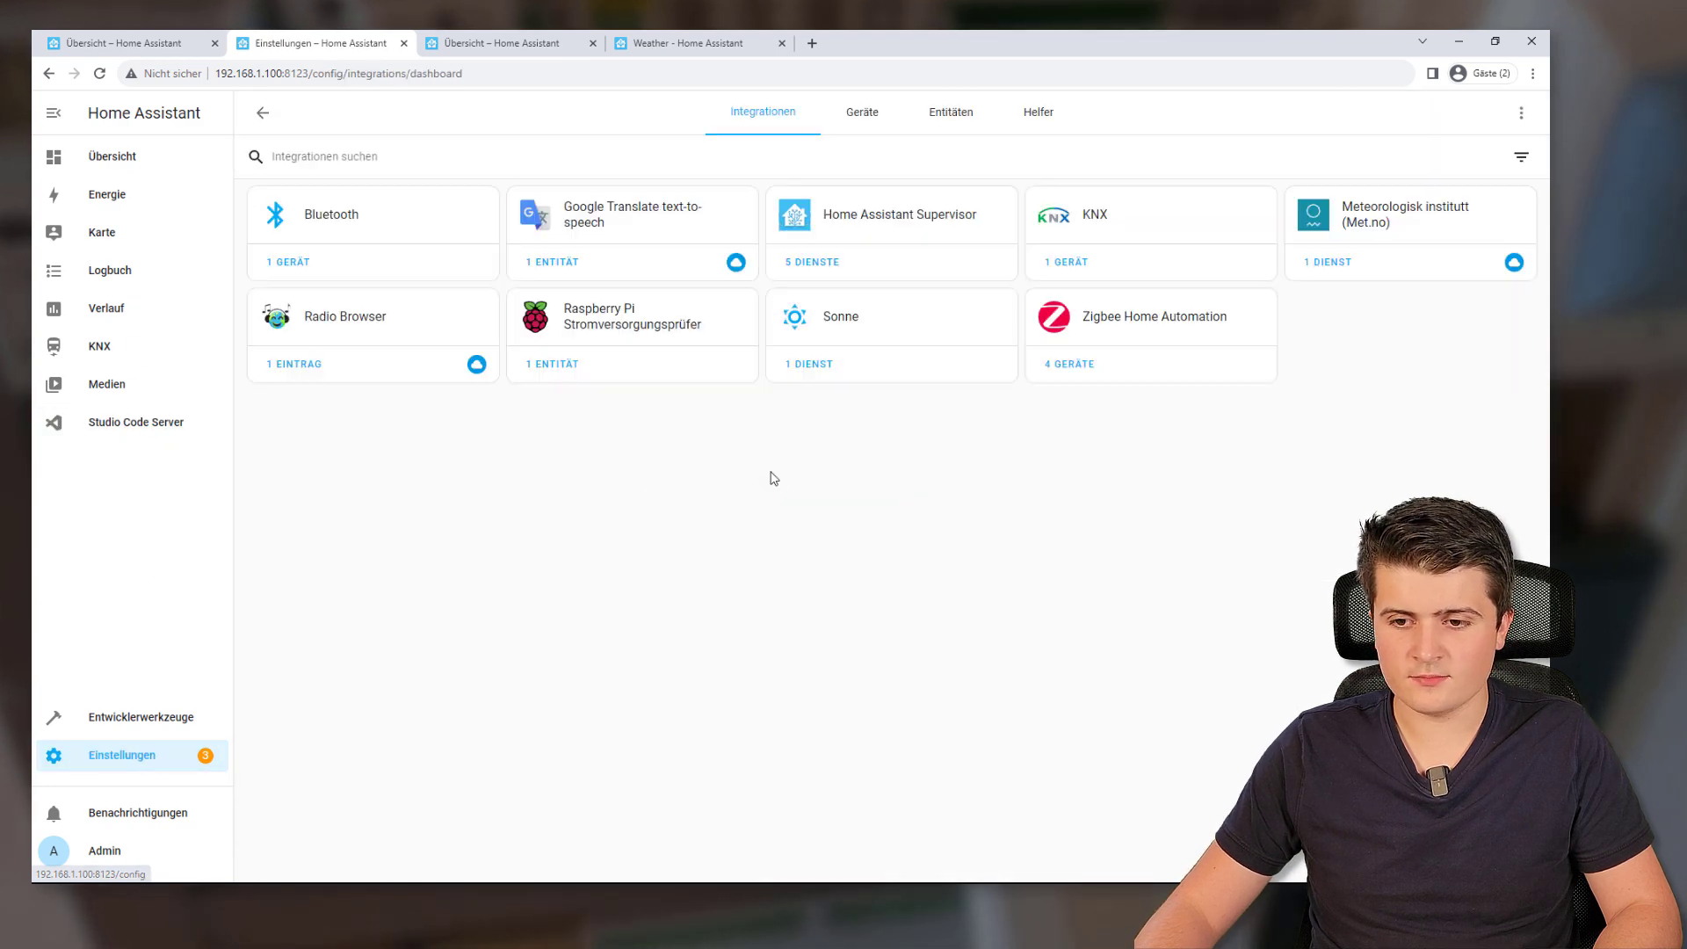
pyautogui.click(1131, 326)
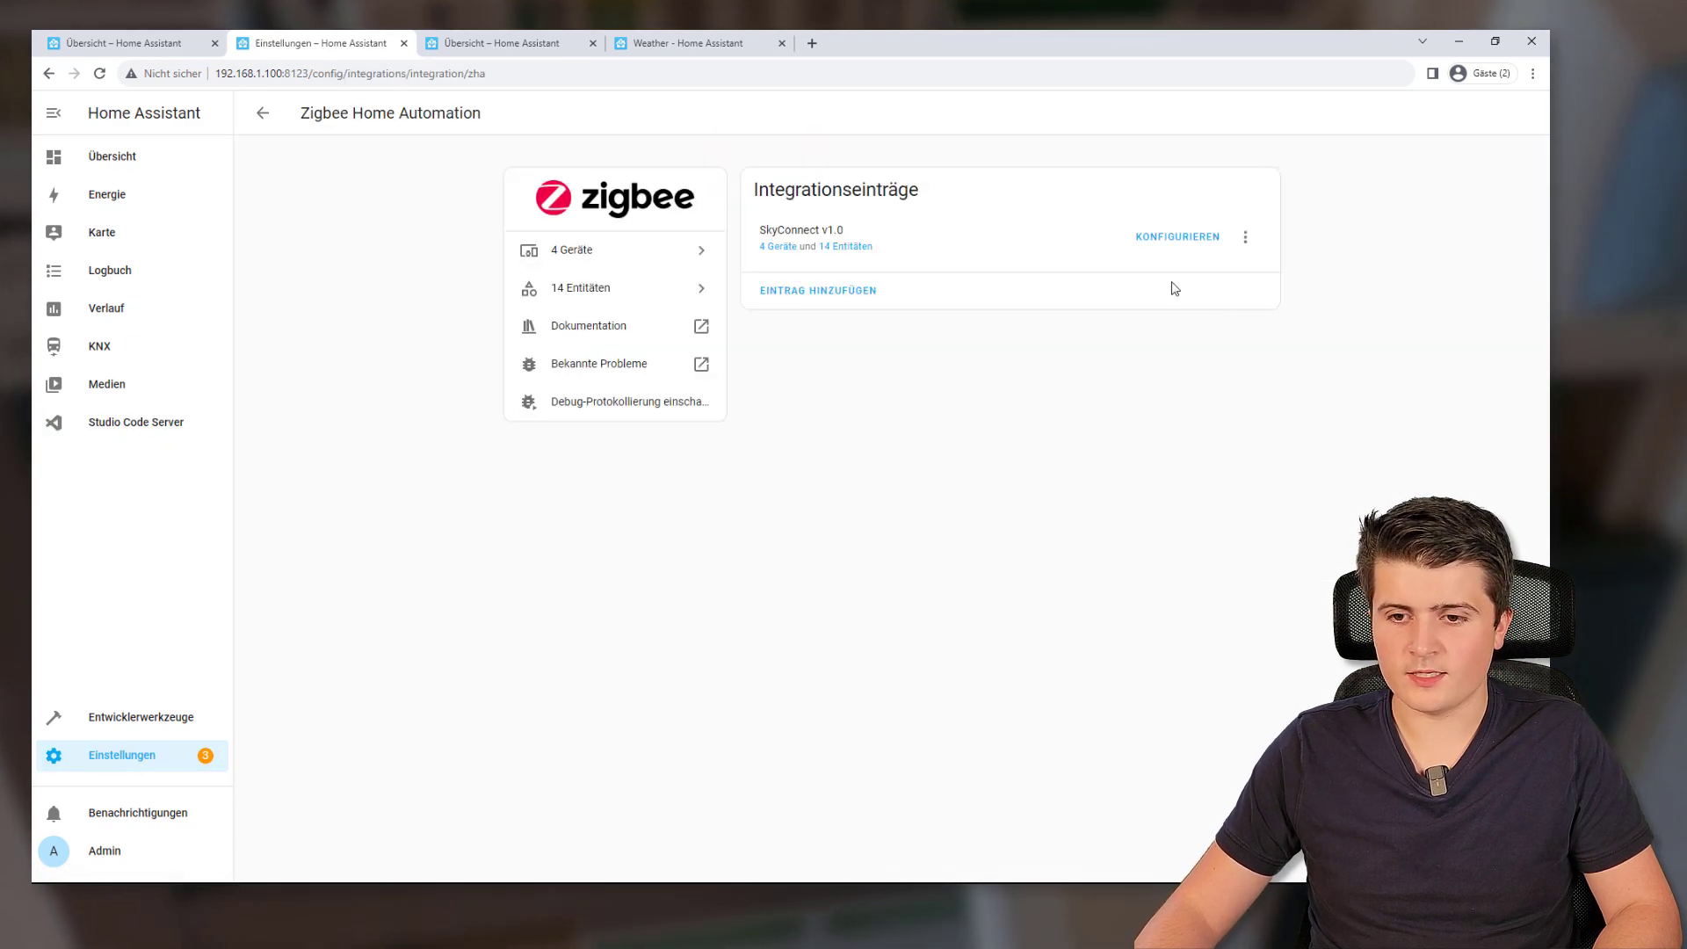
pyautogui.click(579, 266)
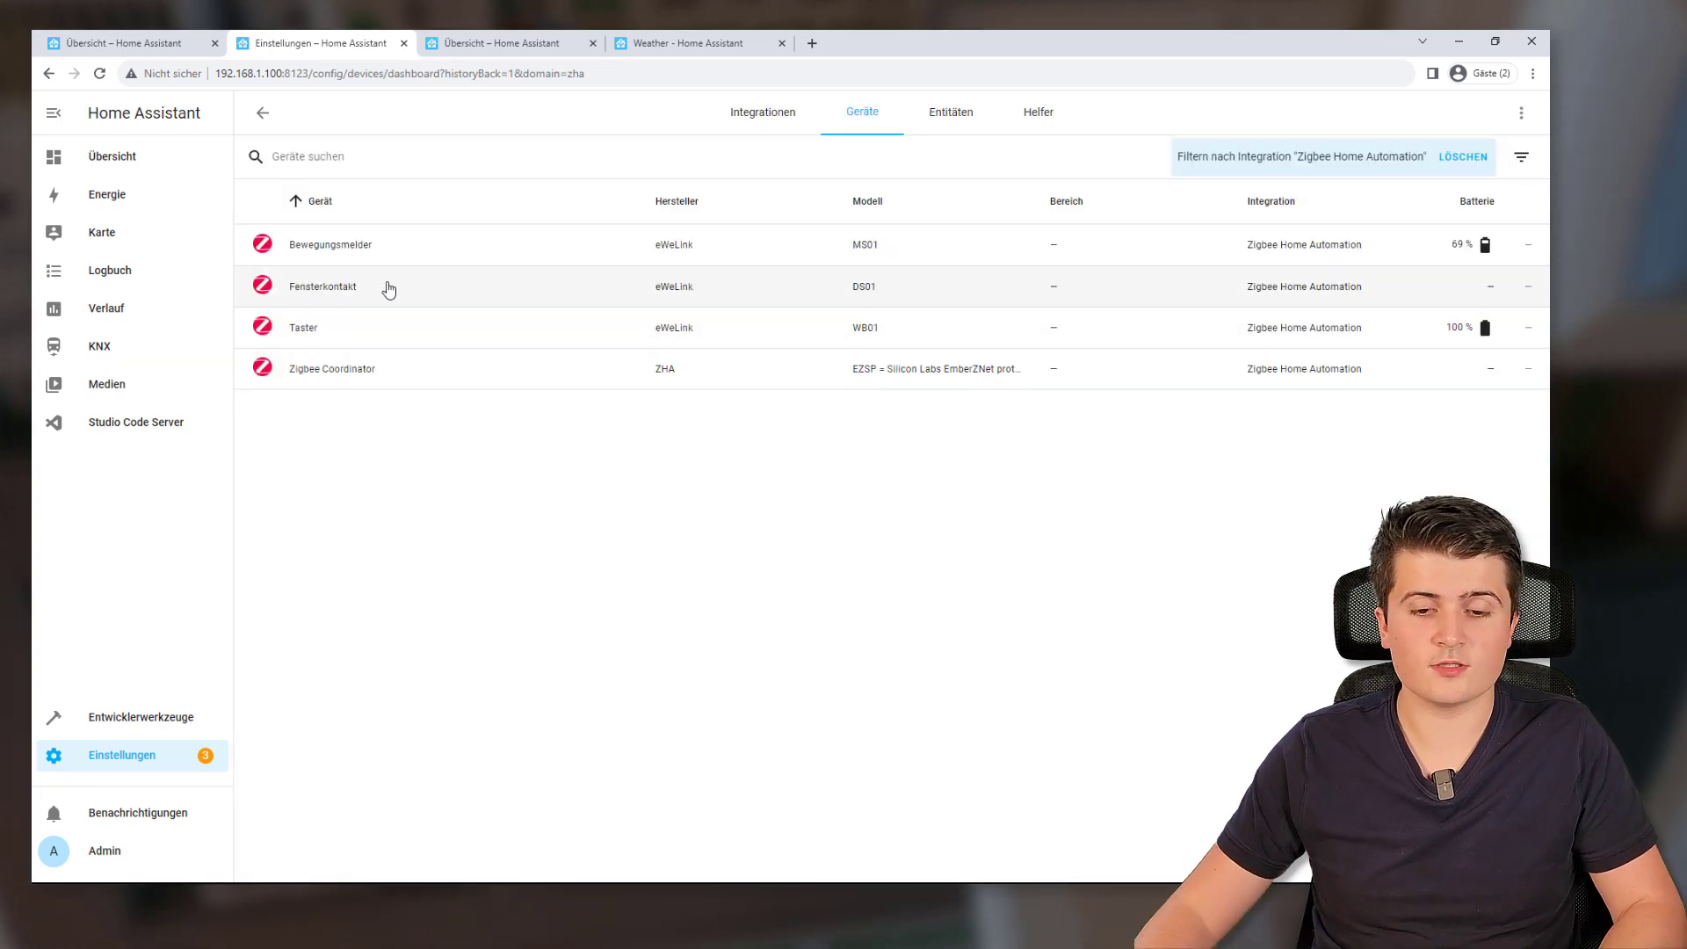
pyautogui.click(269, 336)
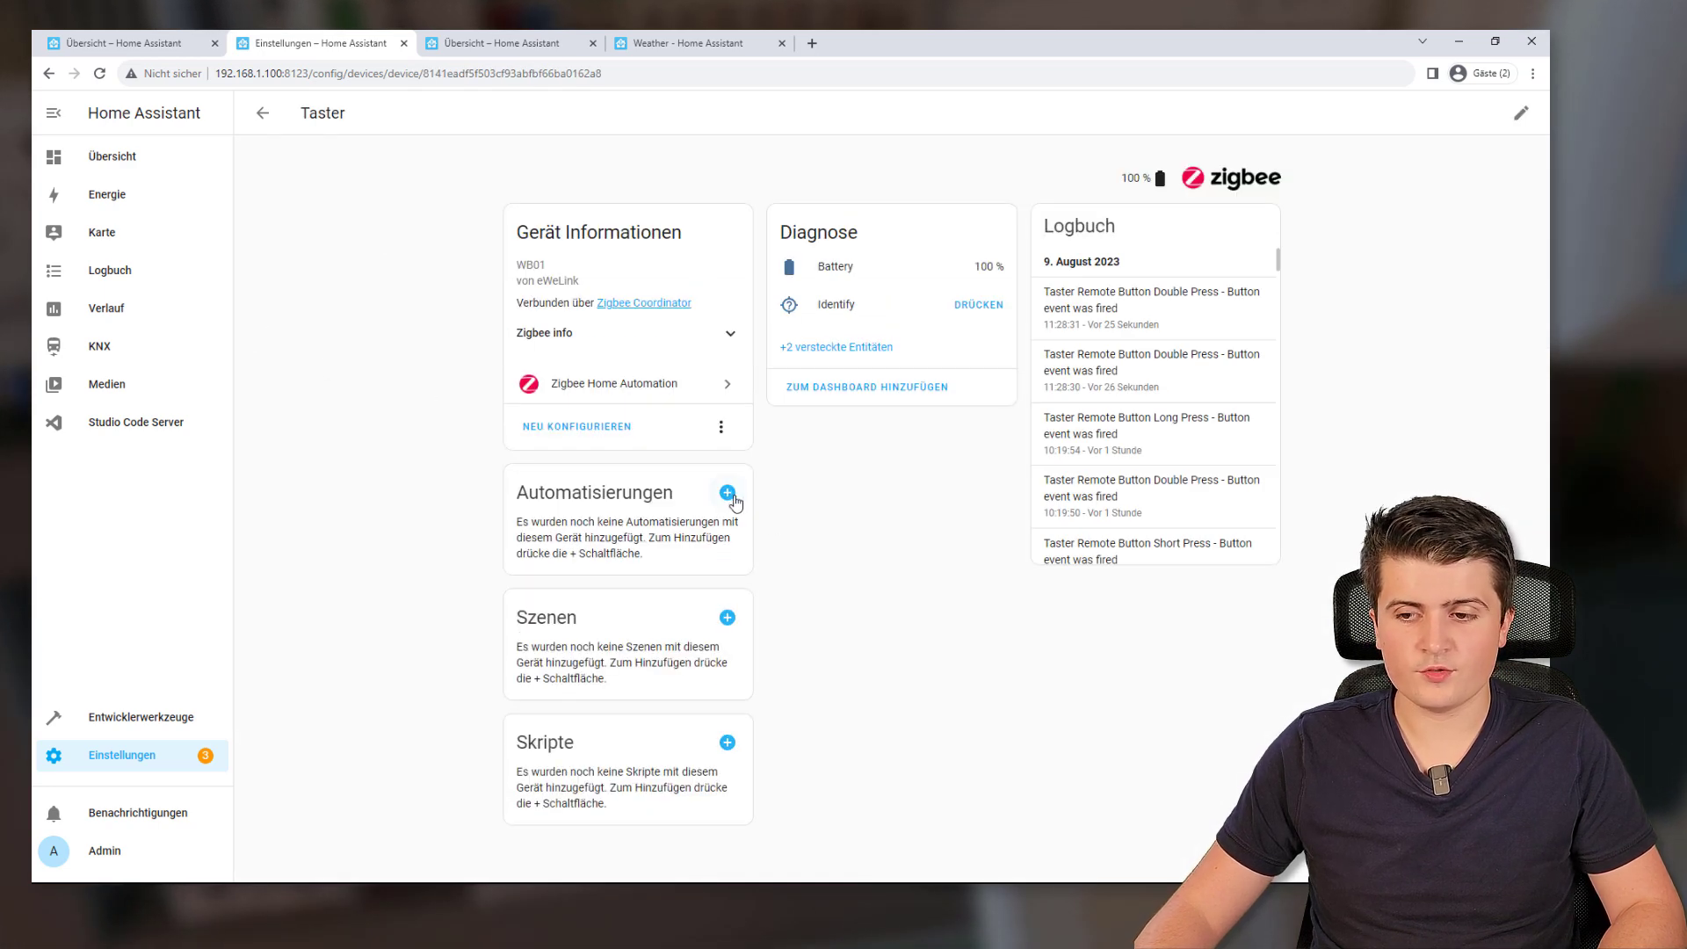
# Create a new automation for the Taster device, triggered by the "Taste" gedrückt event
pyautogui.click(727, 492)
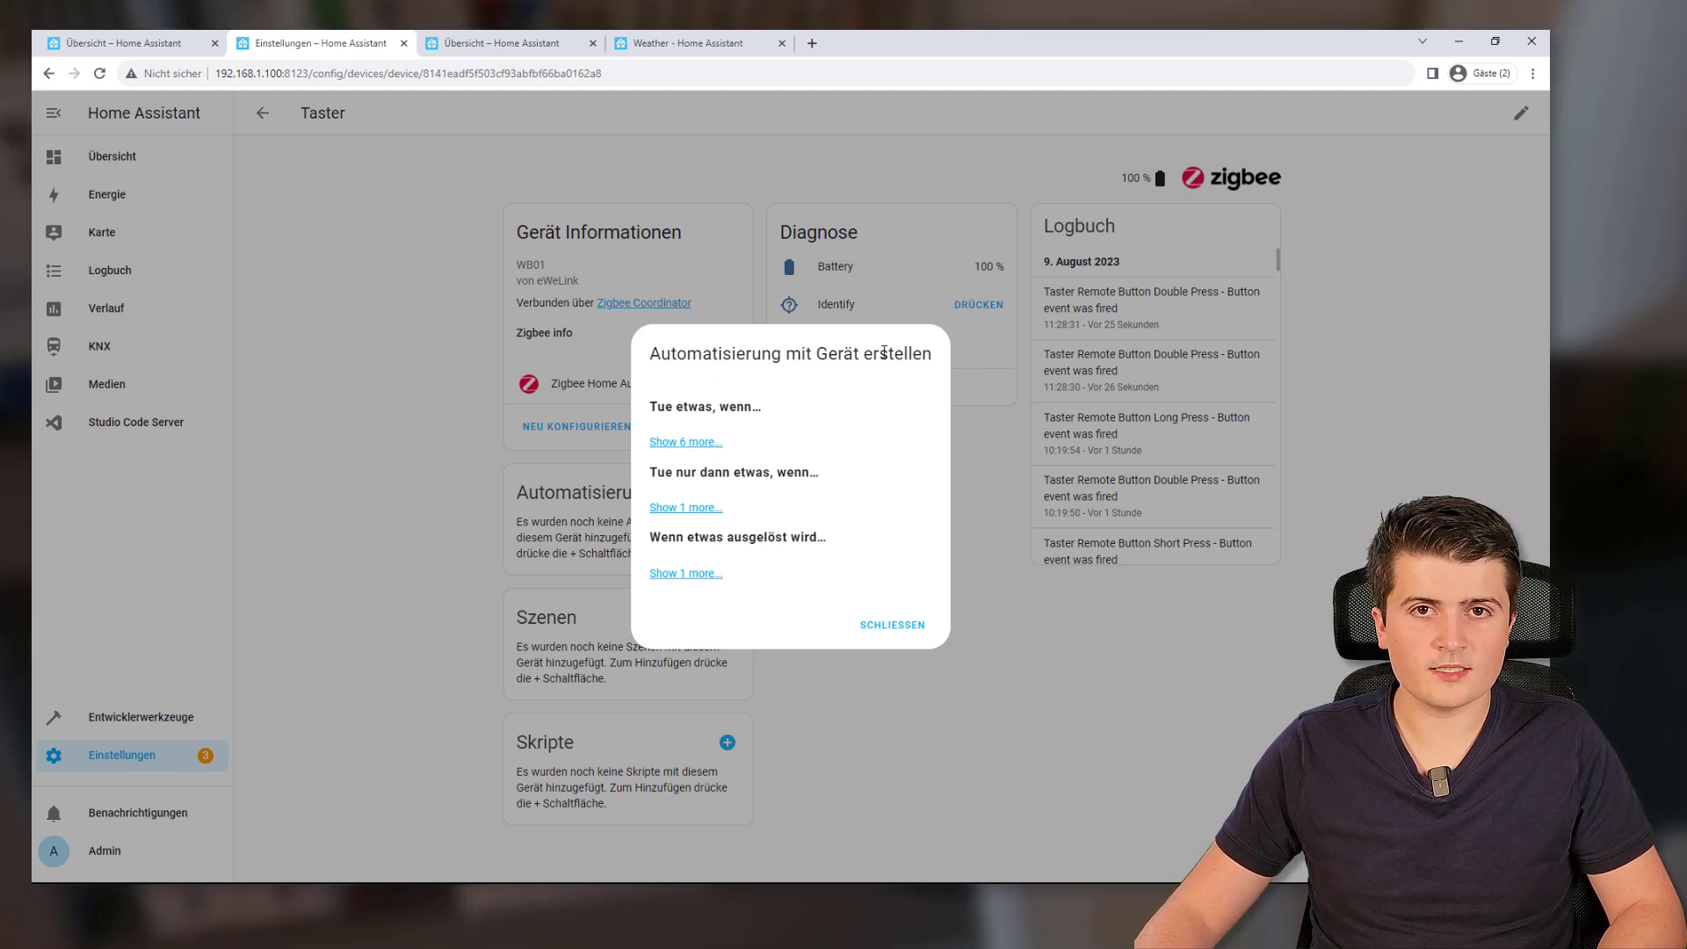
pyautogui.click(689, 441)
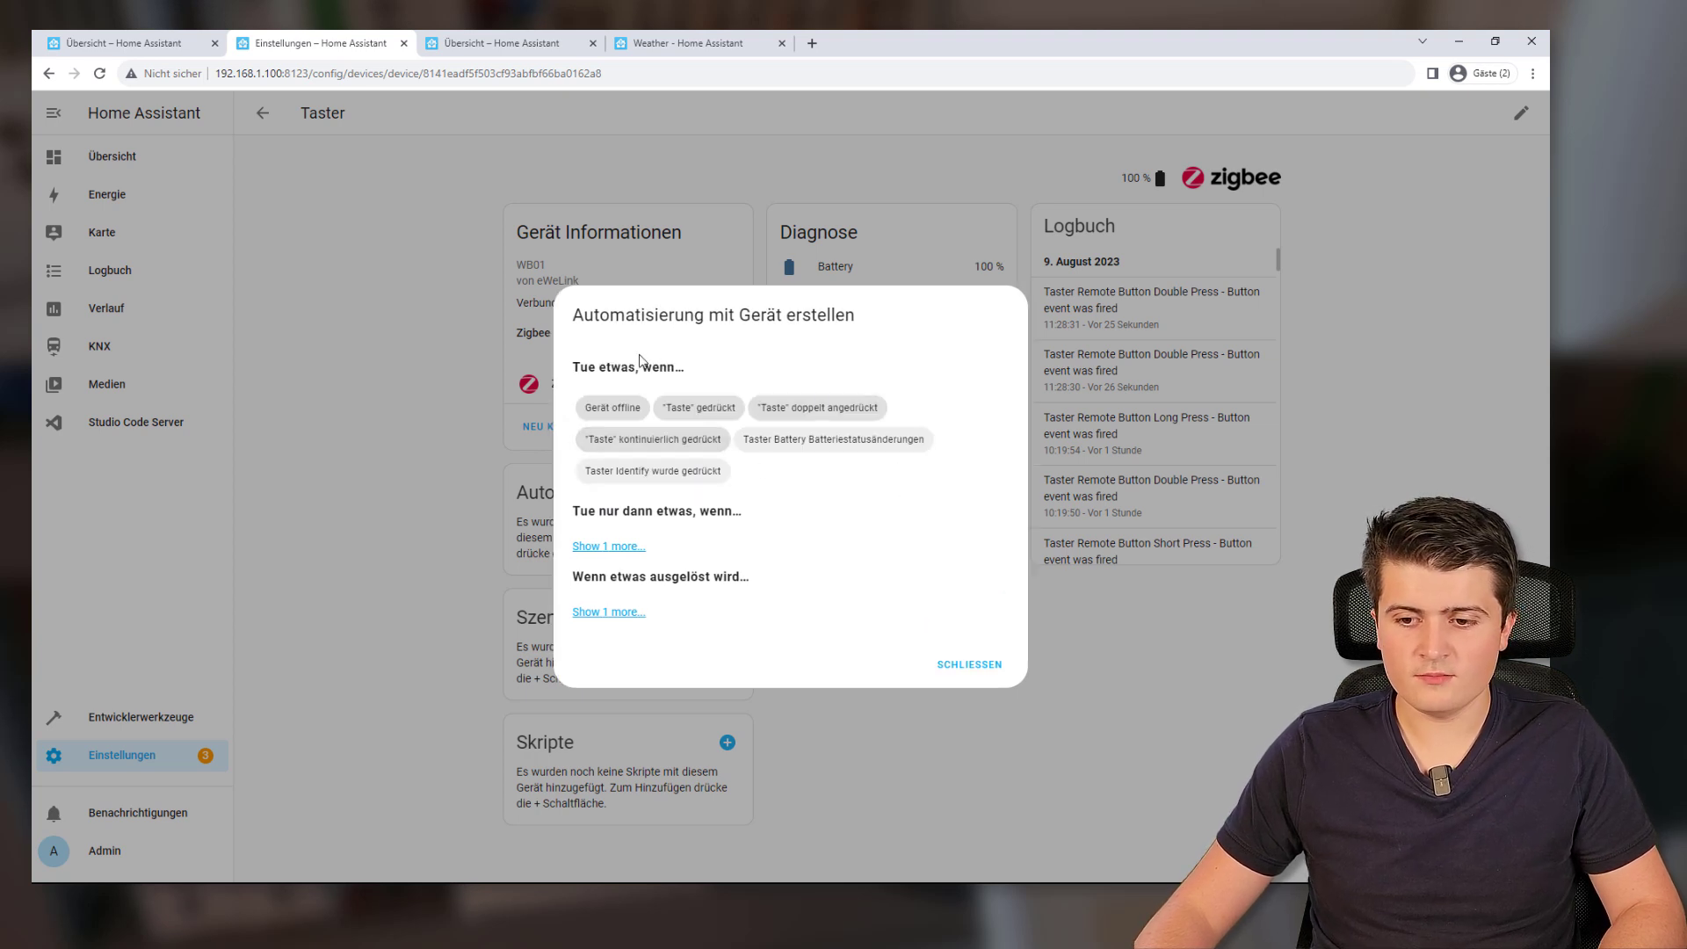
pyautogui.click(693, 411)
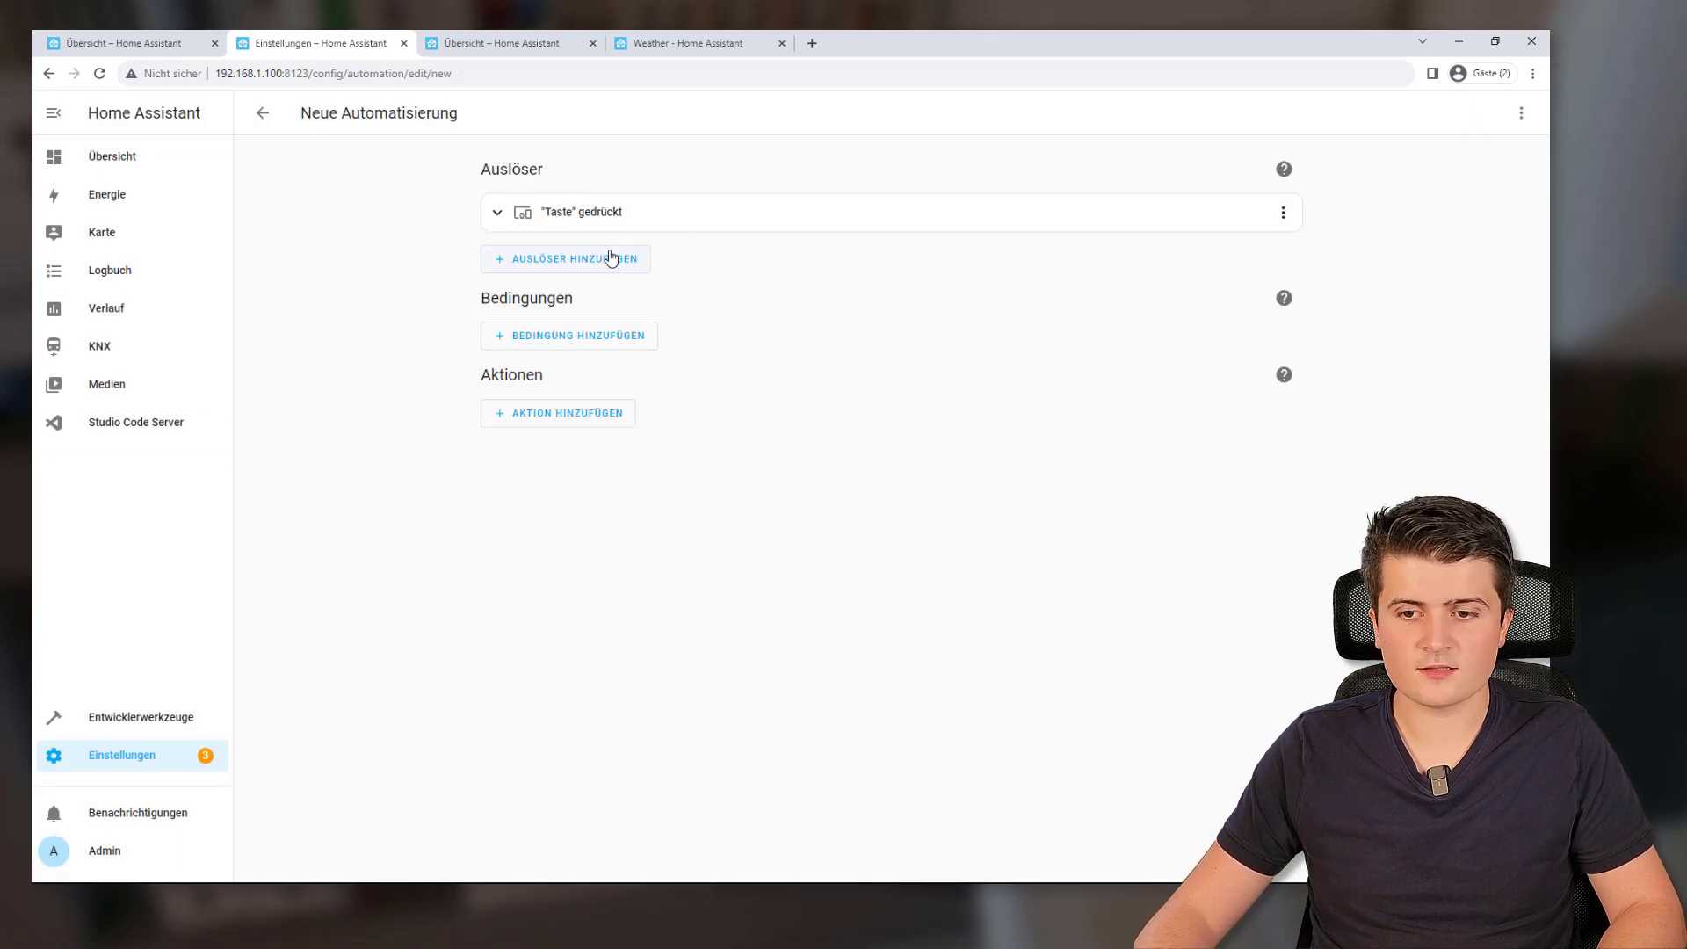
# Add an if-then action to the new automation
pyautogui.click(520, 425)
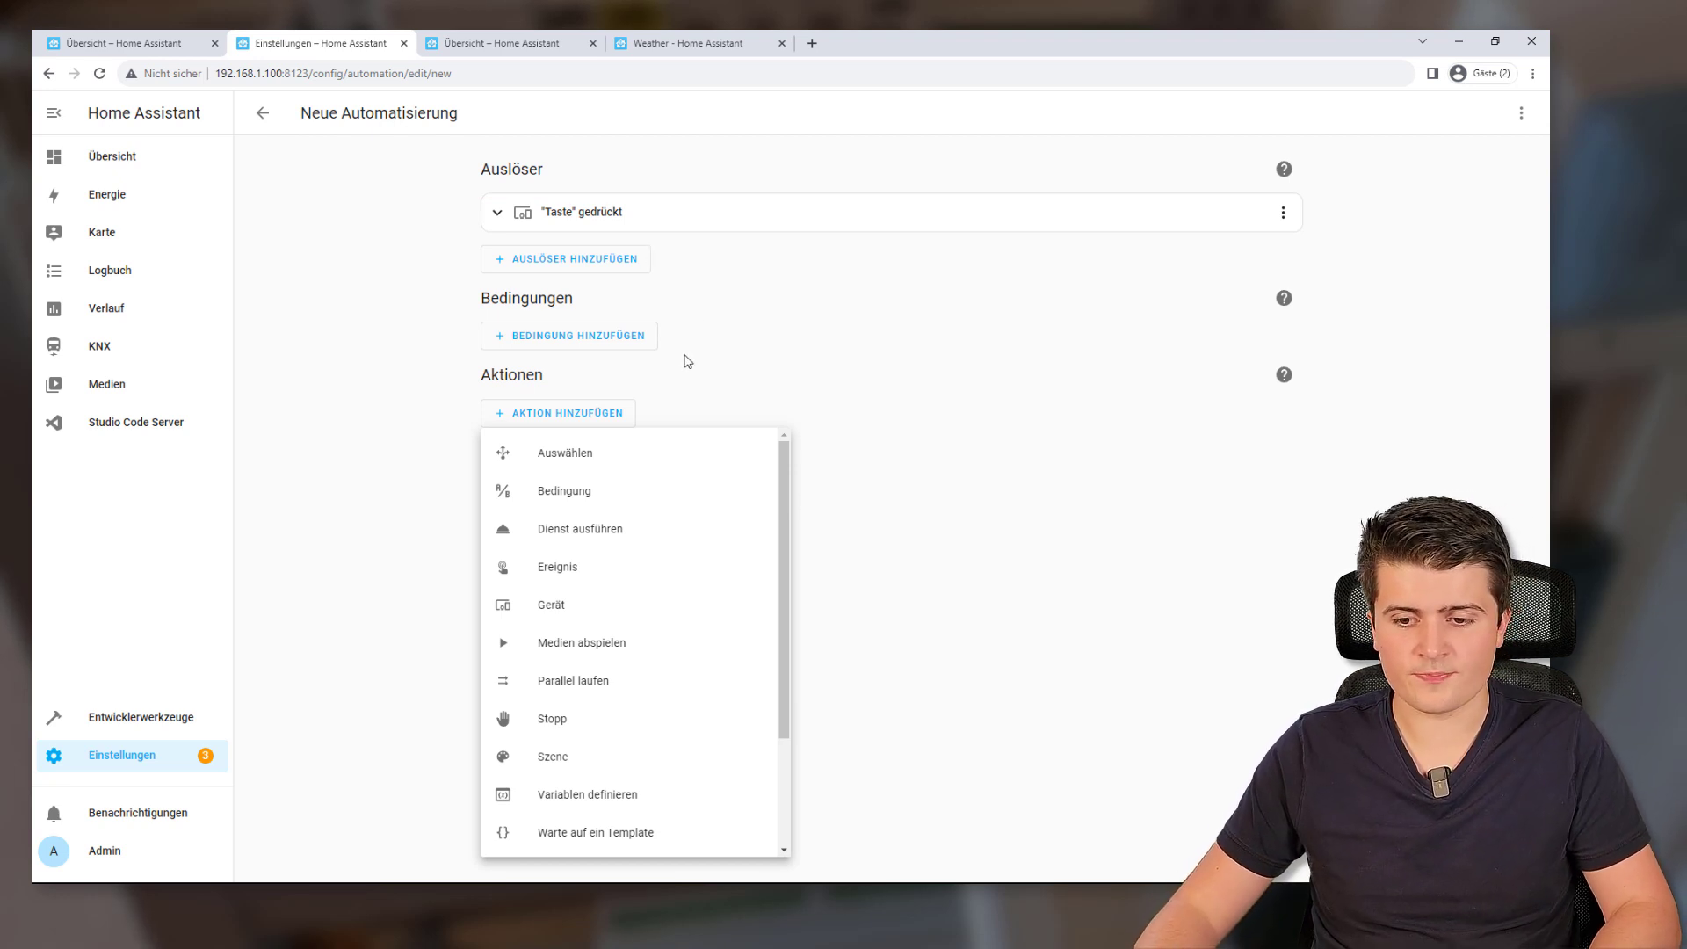
pyautogui.scroll(-2, 622, 529)
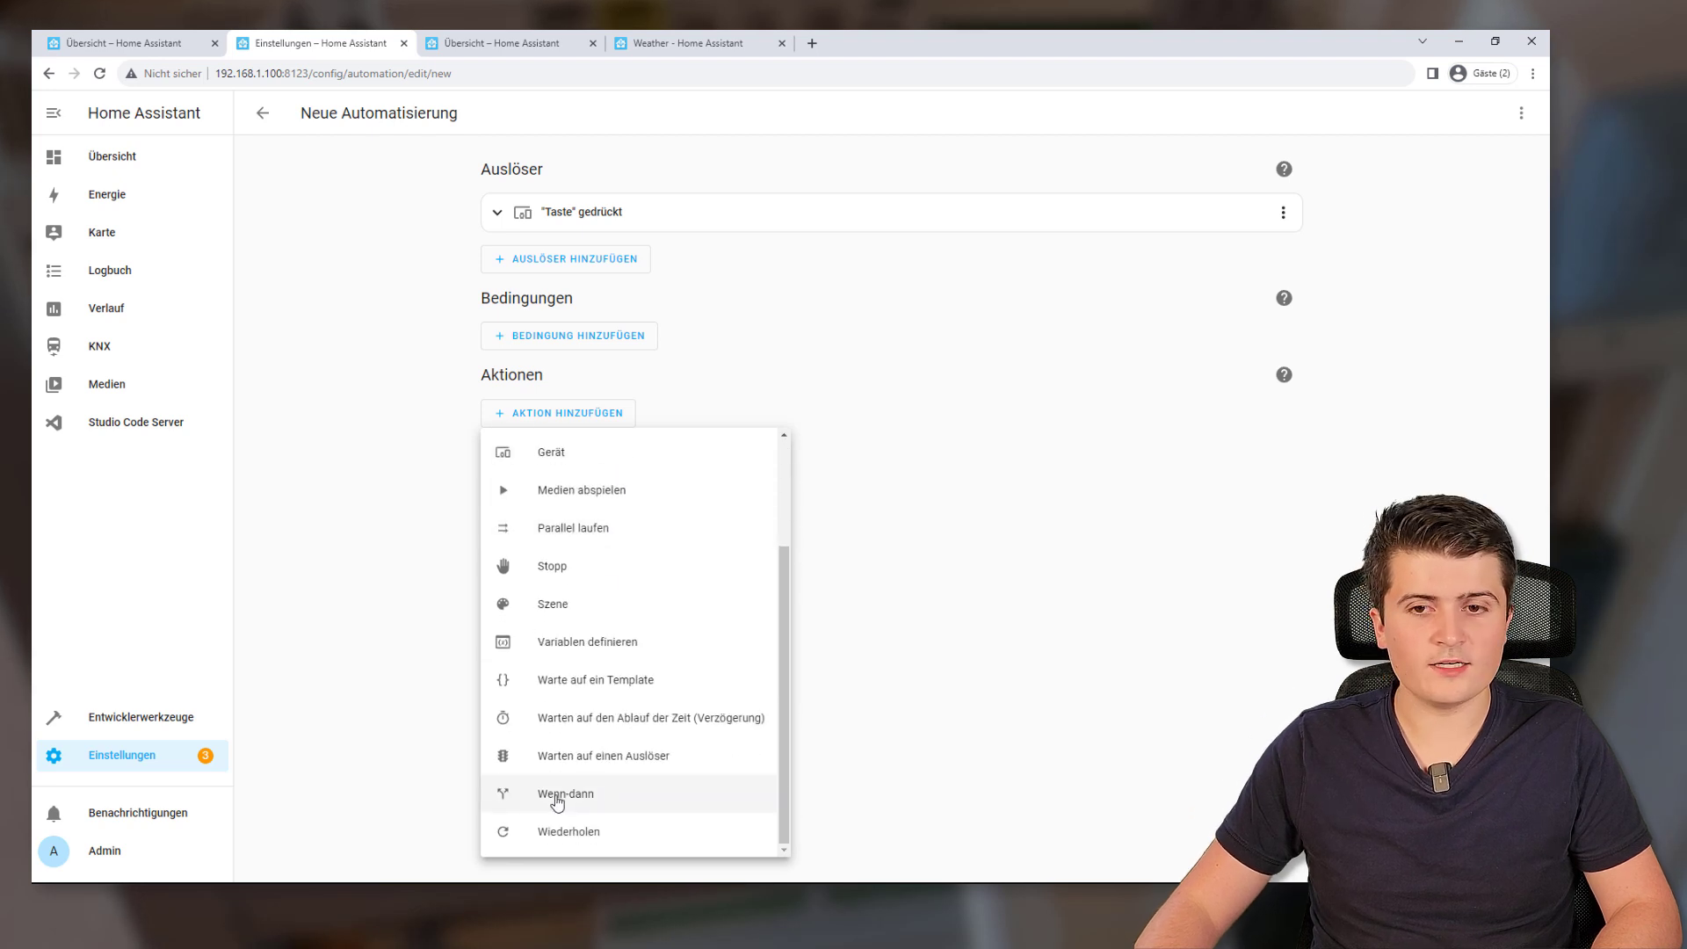
pyautogui.click(604, 793)
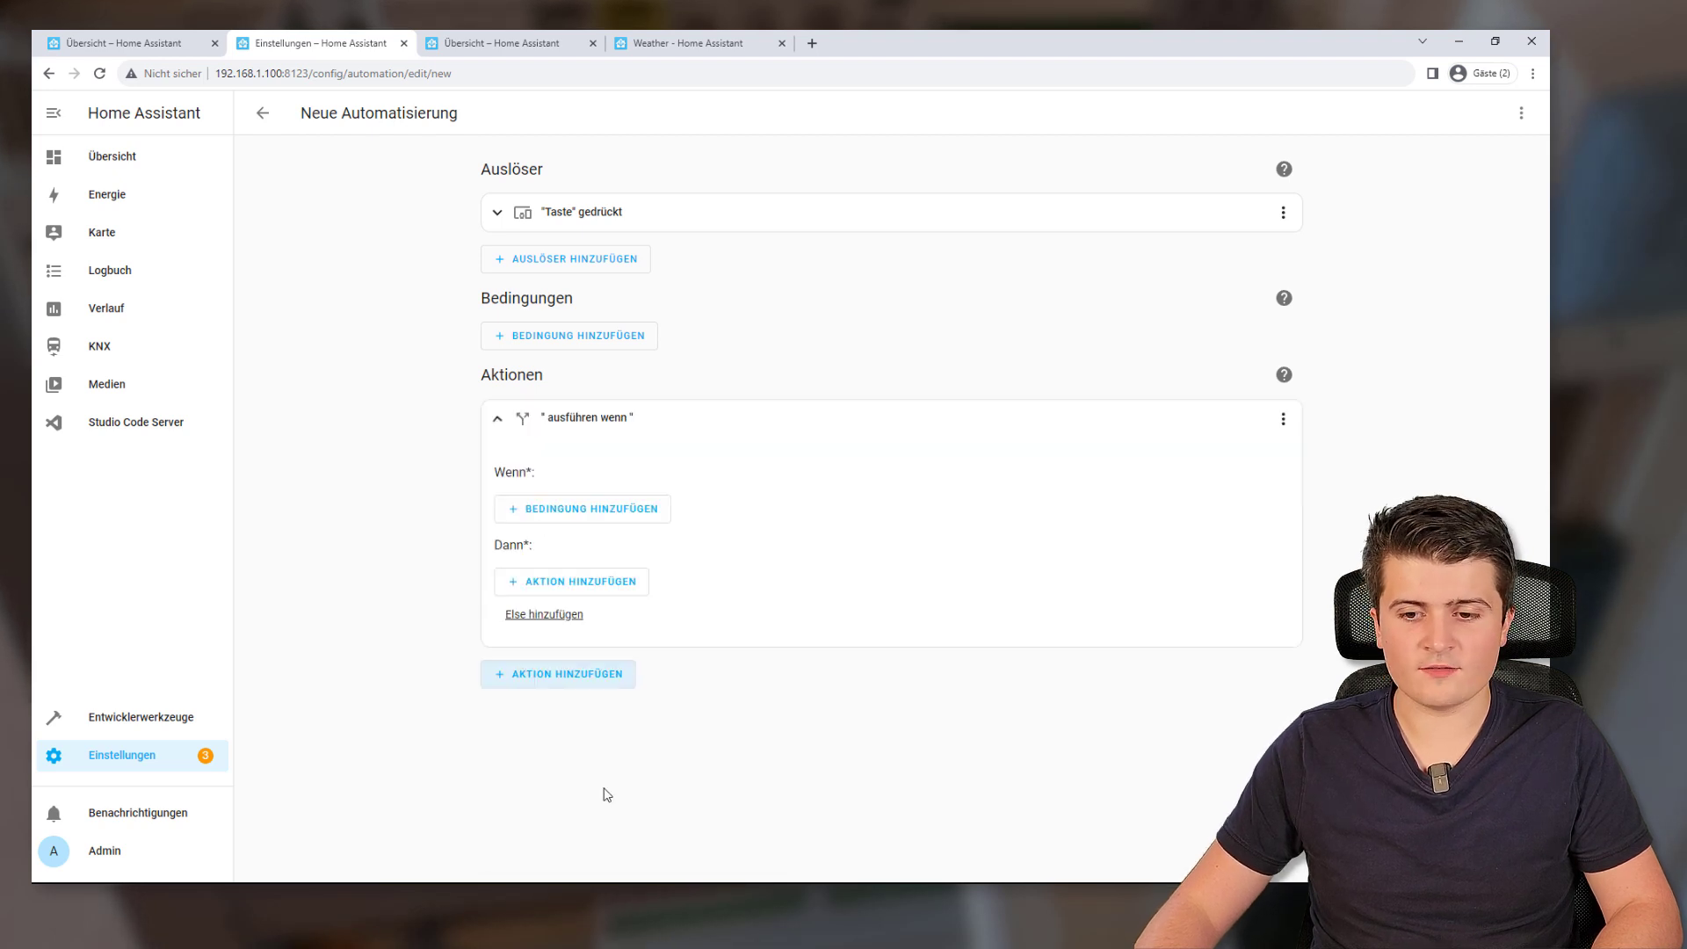
# Give the if block a state condition requiring Licht Badezimmer to be An
pyautogui.click(592, 510)
pyautogui.scroll(-1, 605, 431)
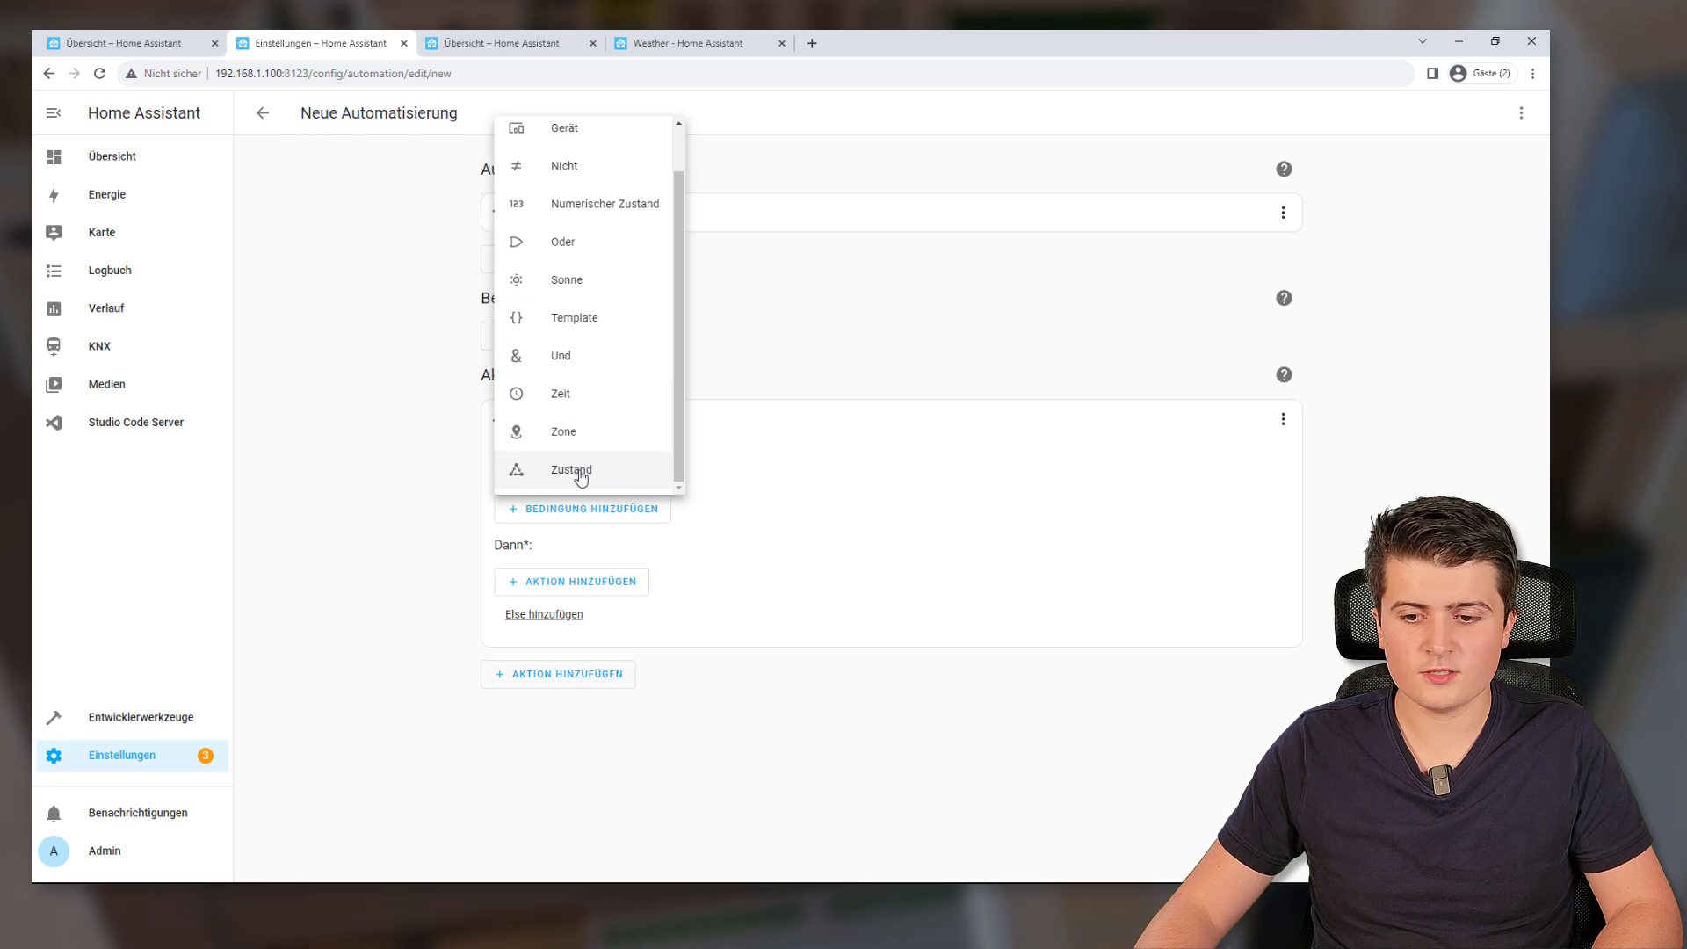
pyautogui.click(562, 469)
pyautogui.scroll(-2, 591, 523)
pyautogui.click(591, 431)
pyautogui.write('licht')
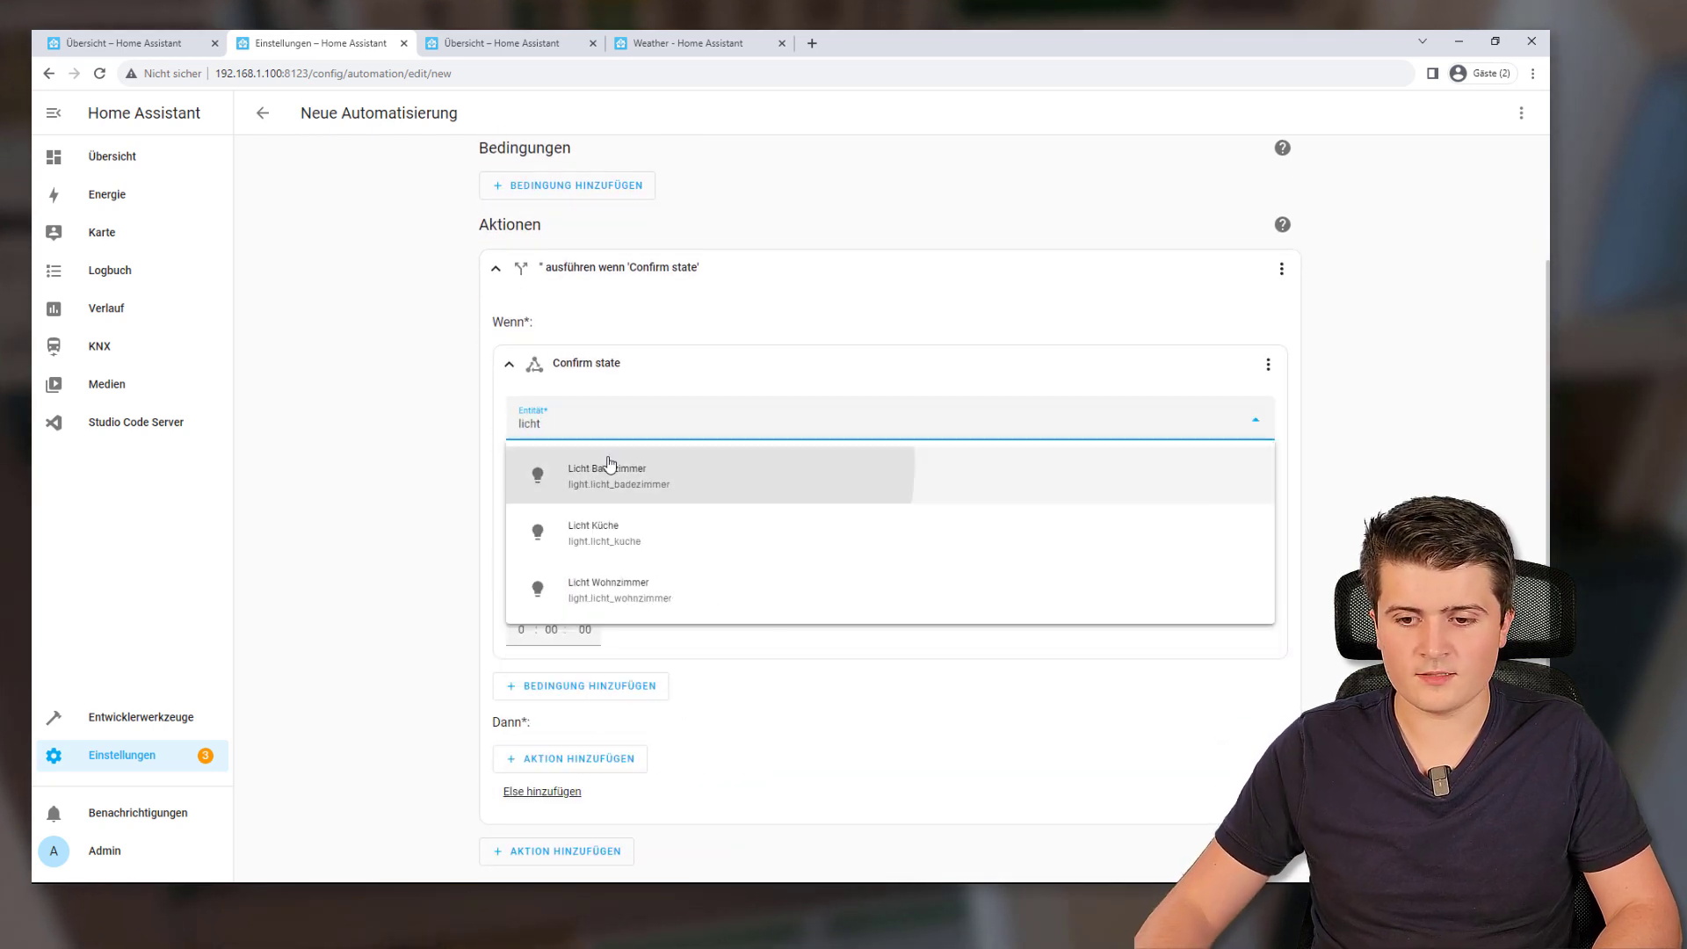
pyautogui.click(593, 466)
pyautogui.click(563, 550)
pyautogui.click(539, 591)
pyautogui.click(674, 605)
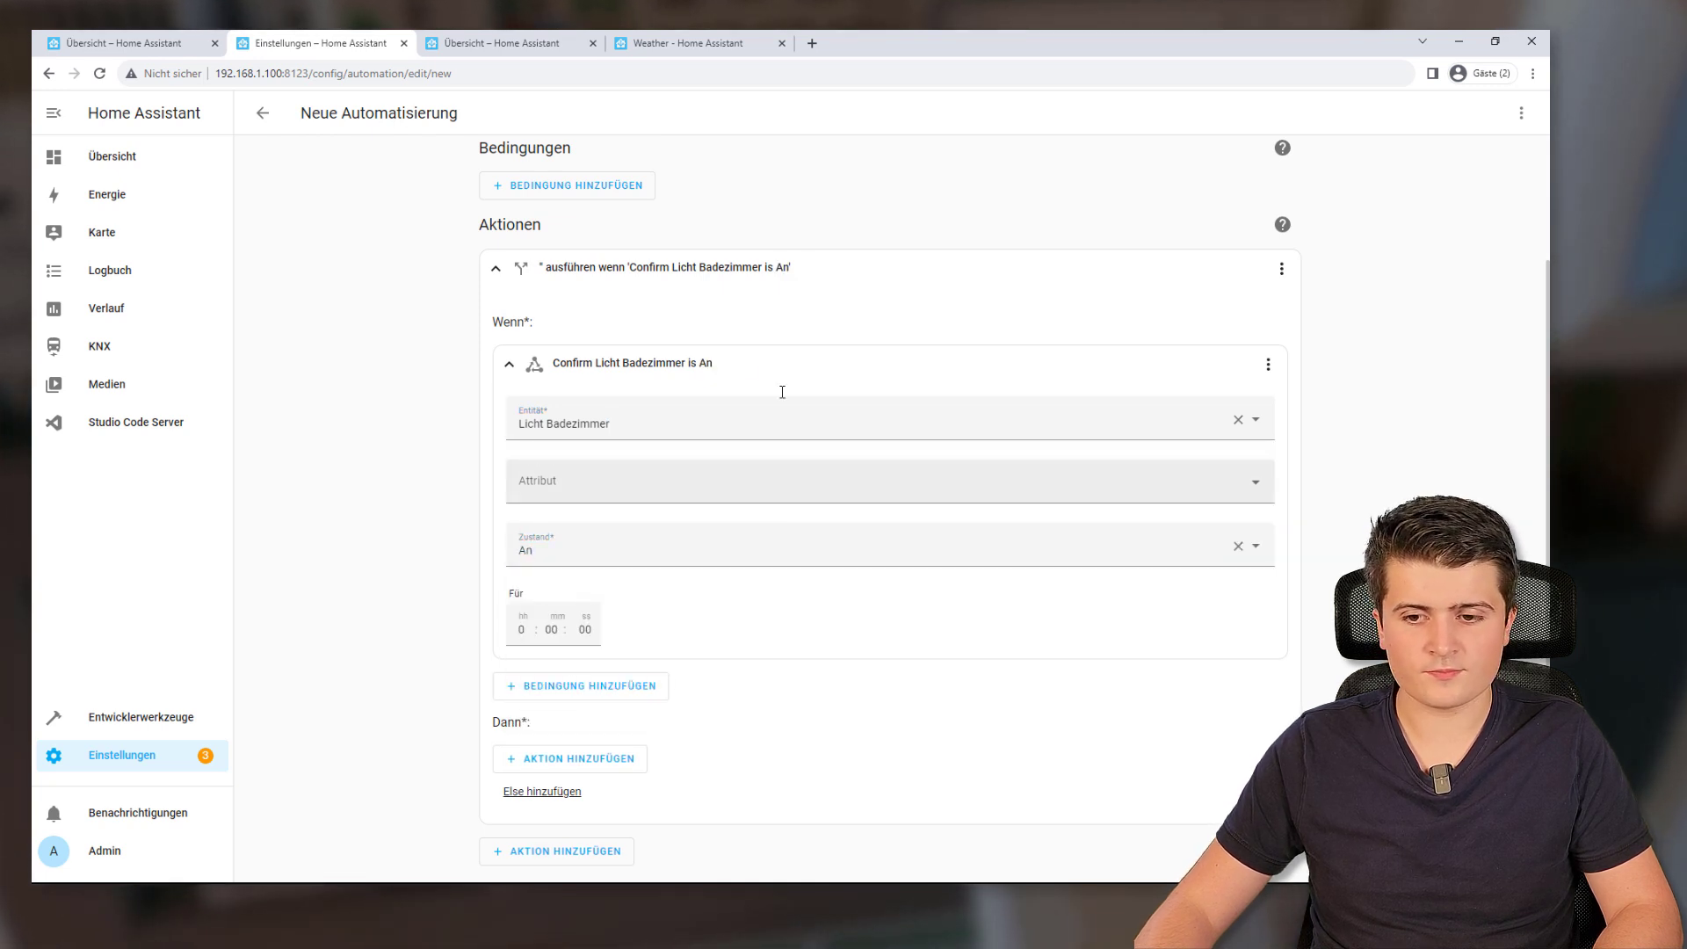
pyautogui.click(507, 367)
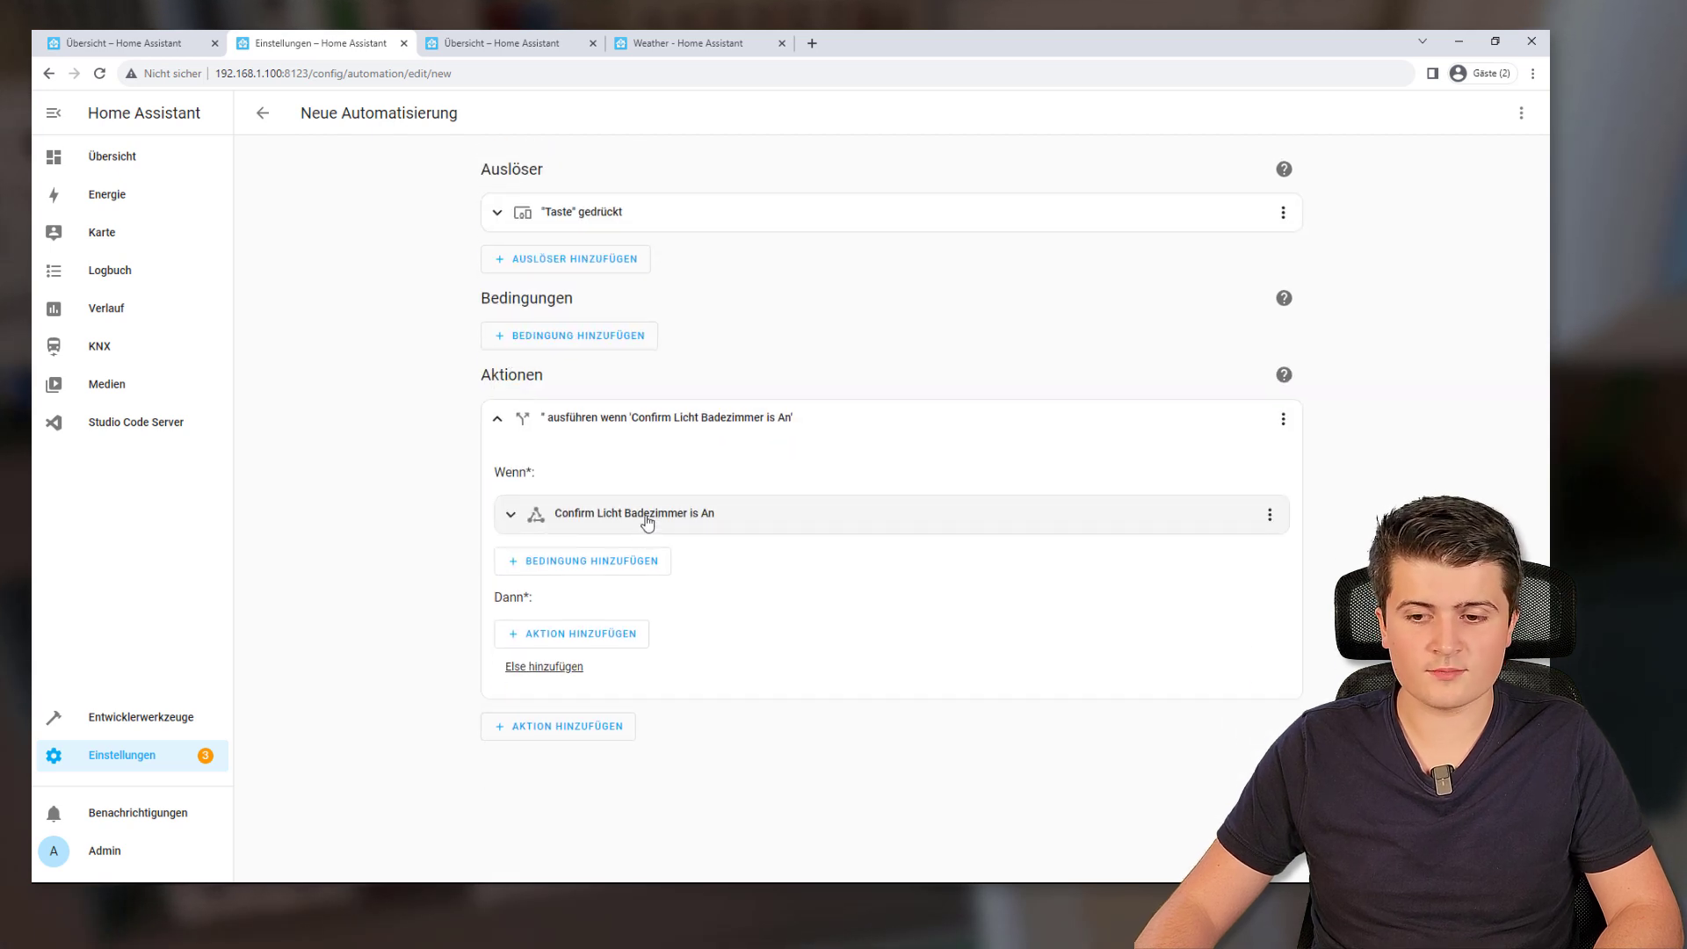
# Add a service call to KNX: Send to KNX bus in the then branch
pyautogui.click(569, 646)
pyautogui.scroll(-2, 663, 589)
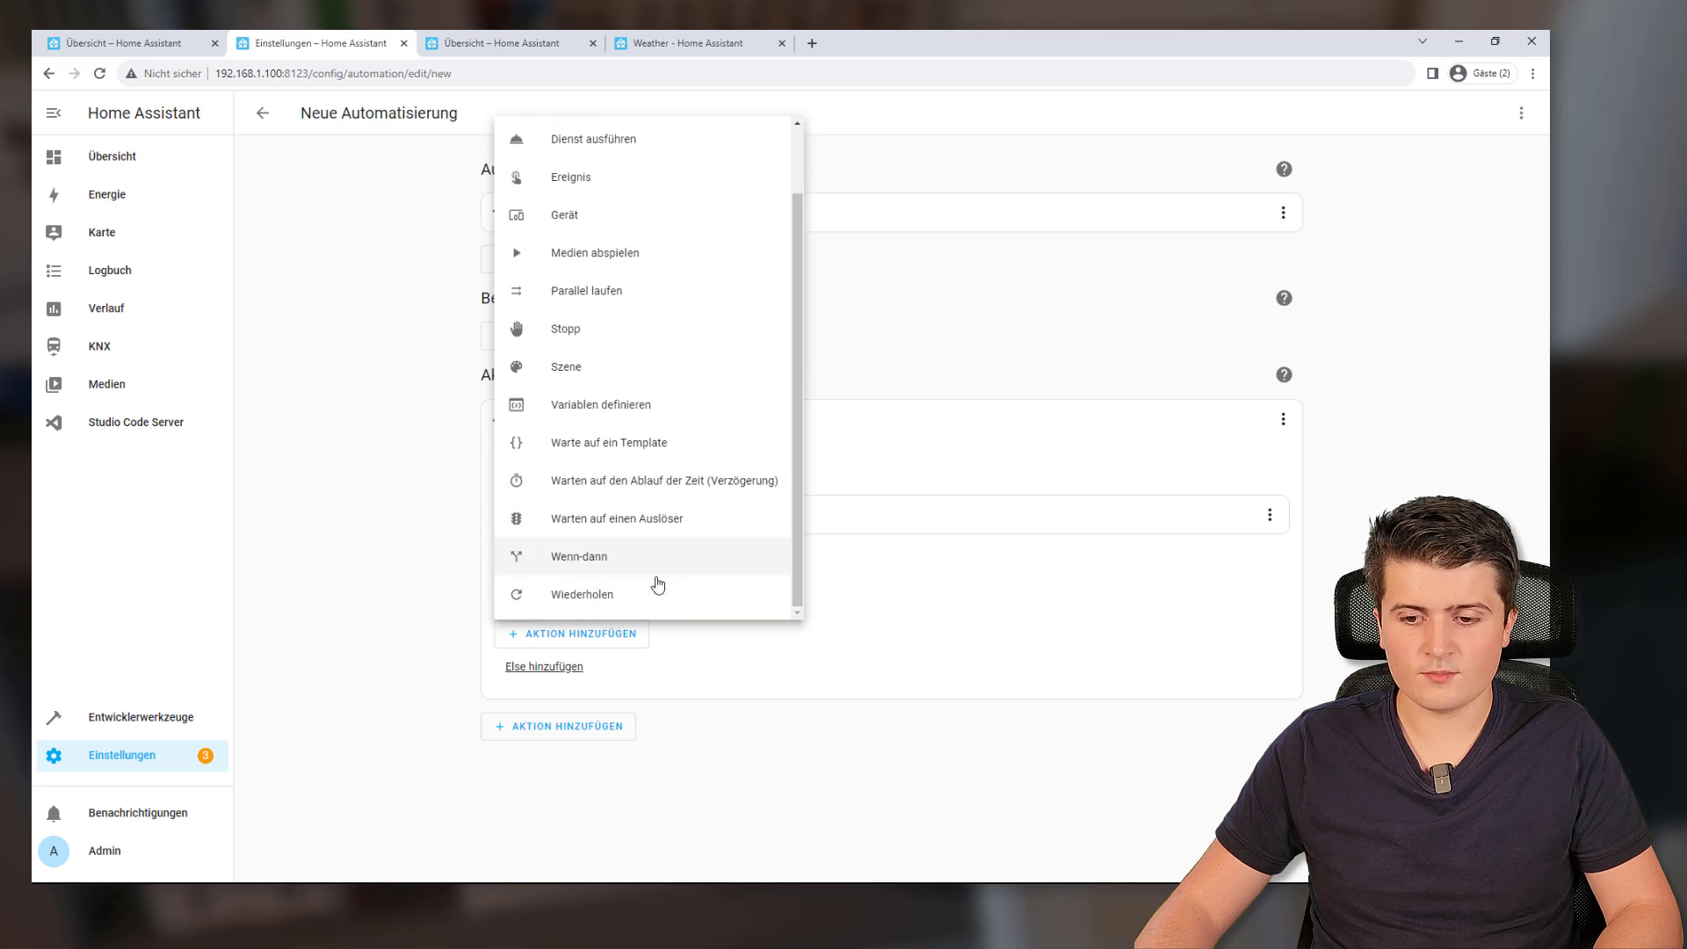
pyautogui.scroll(2, 641, 378)
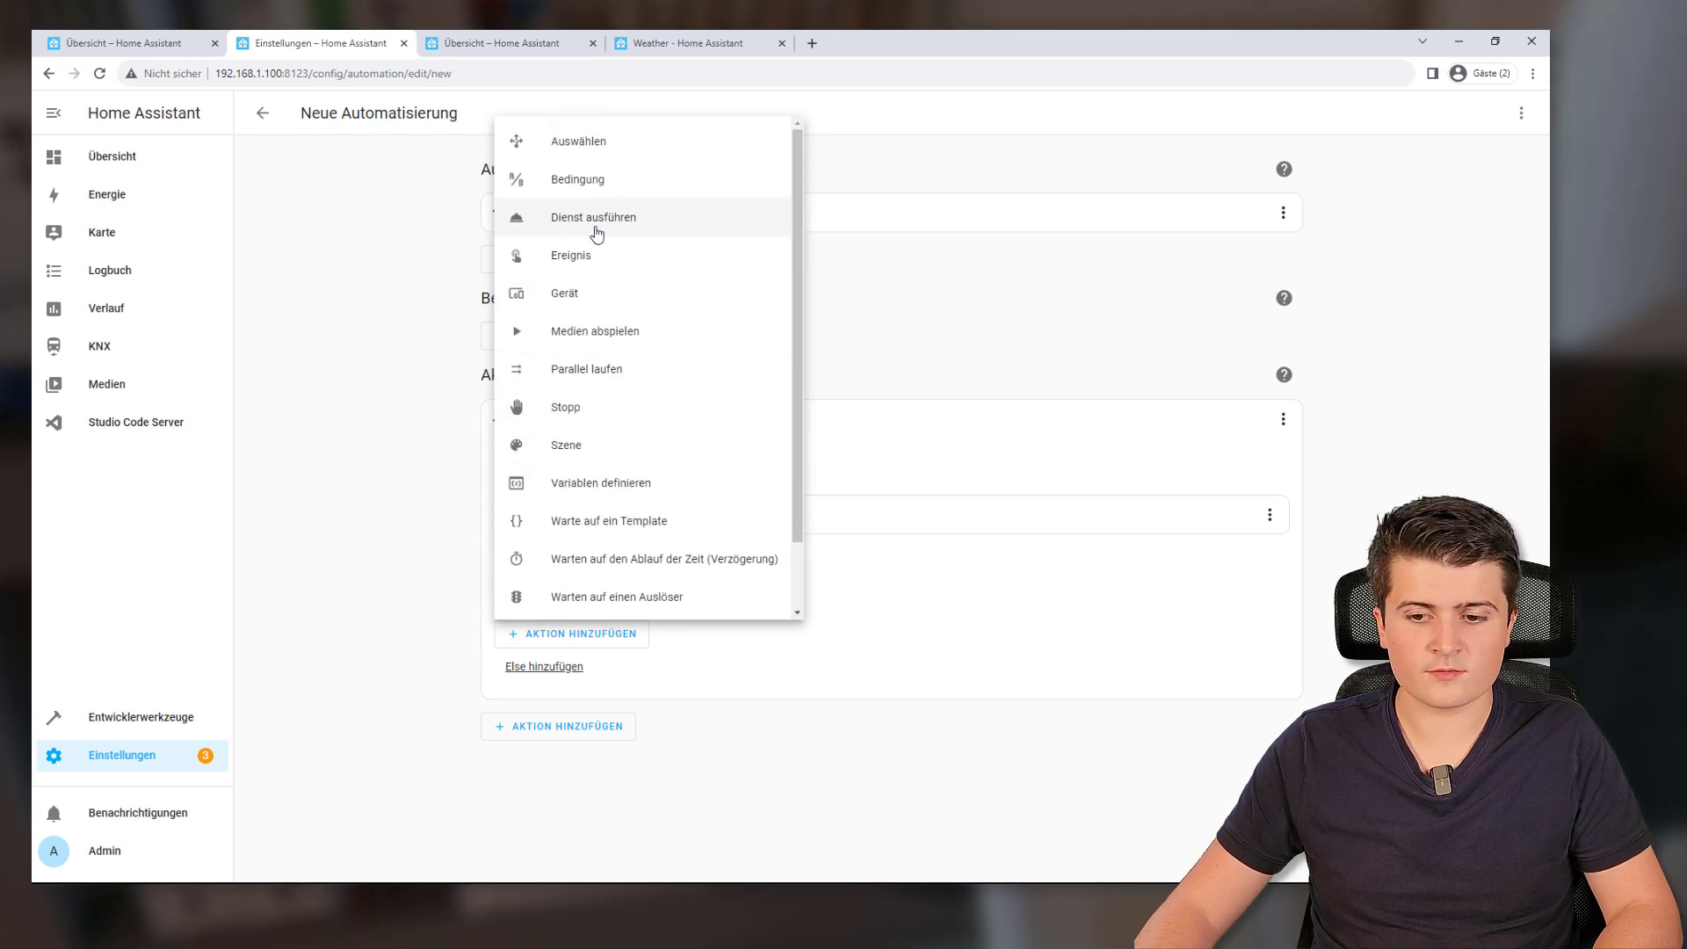
pyautogui.click(595, 219)
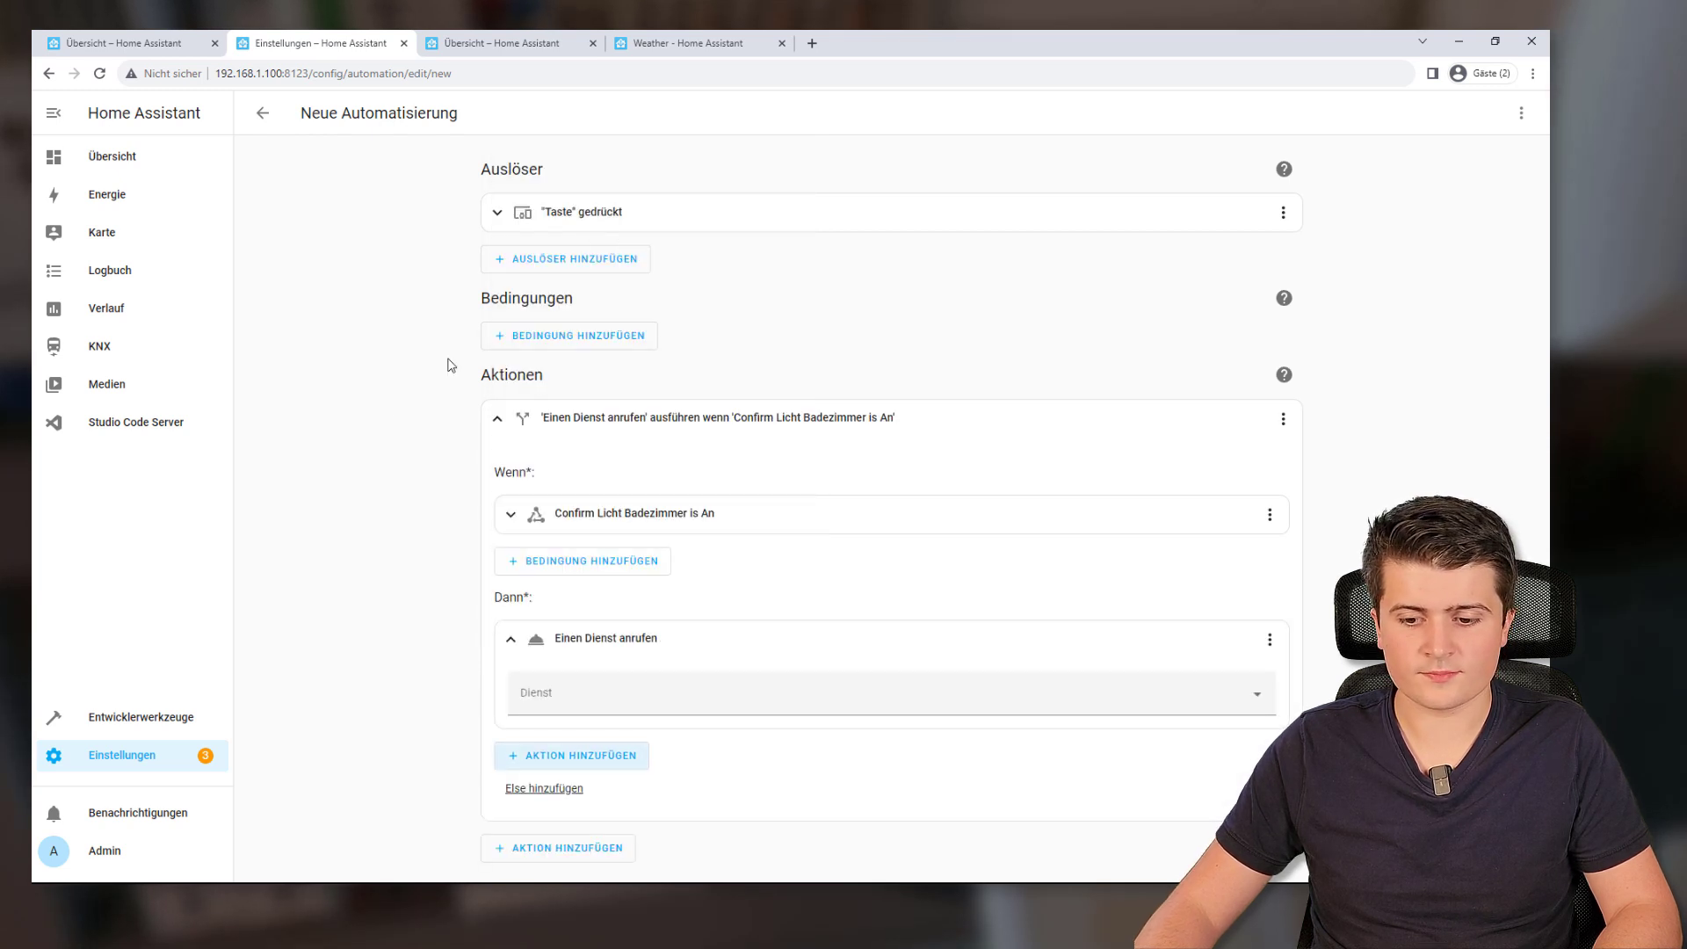
pyautogui.click(541, 697)
pyautogui.write('knx.se')
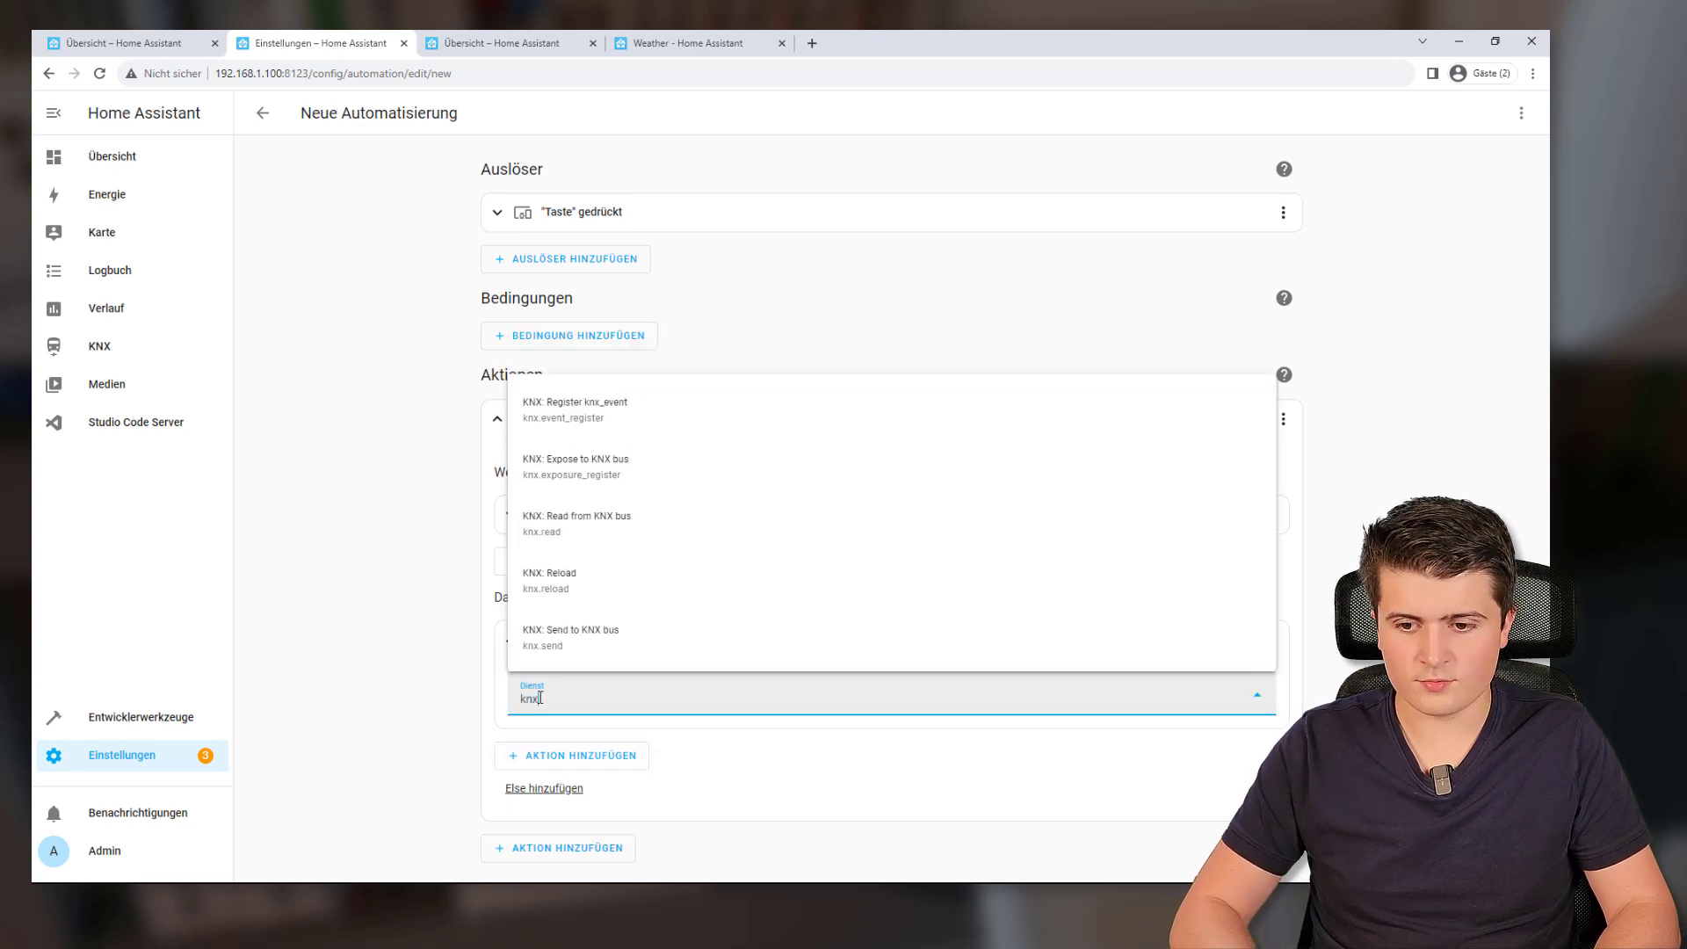
pyautogui.click(636, 660)
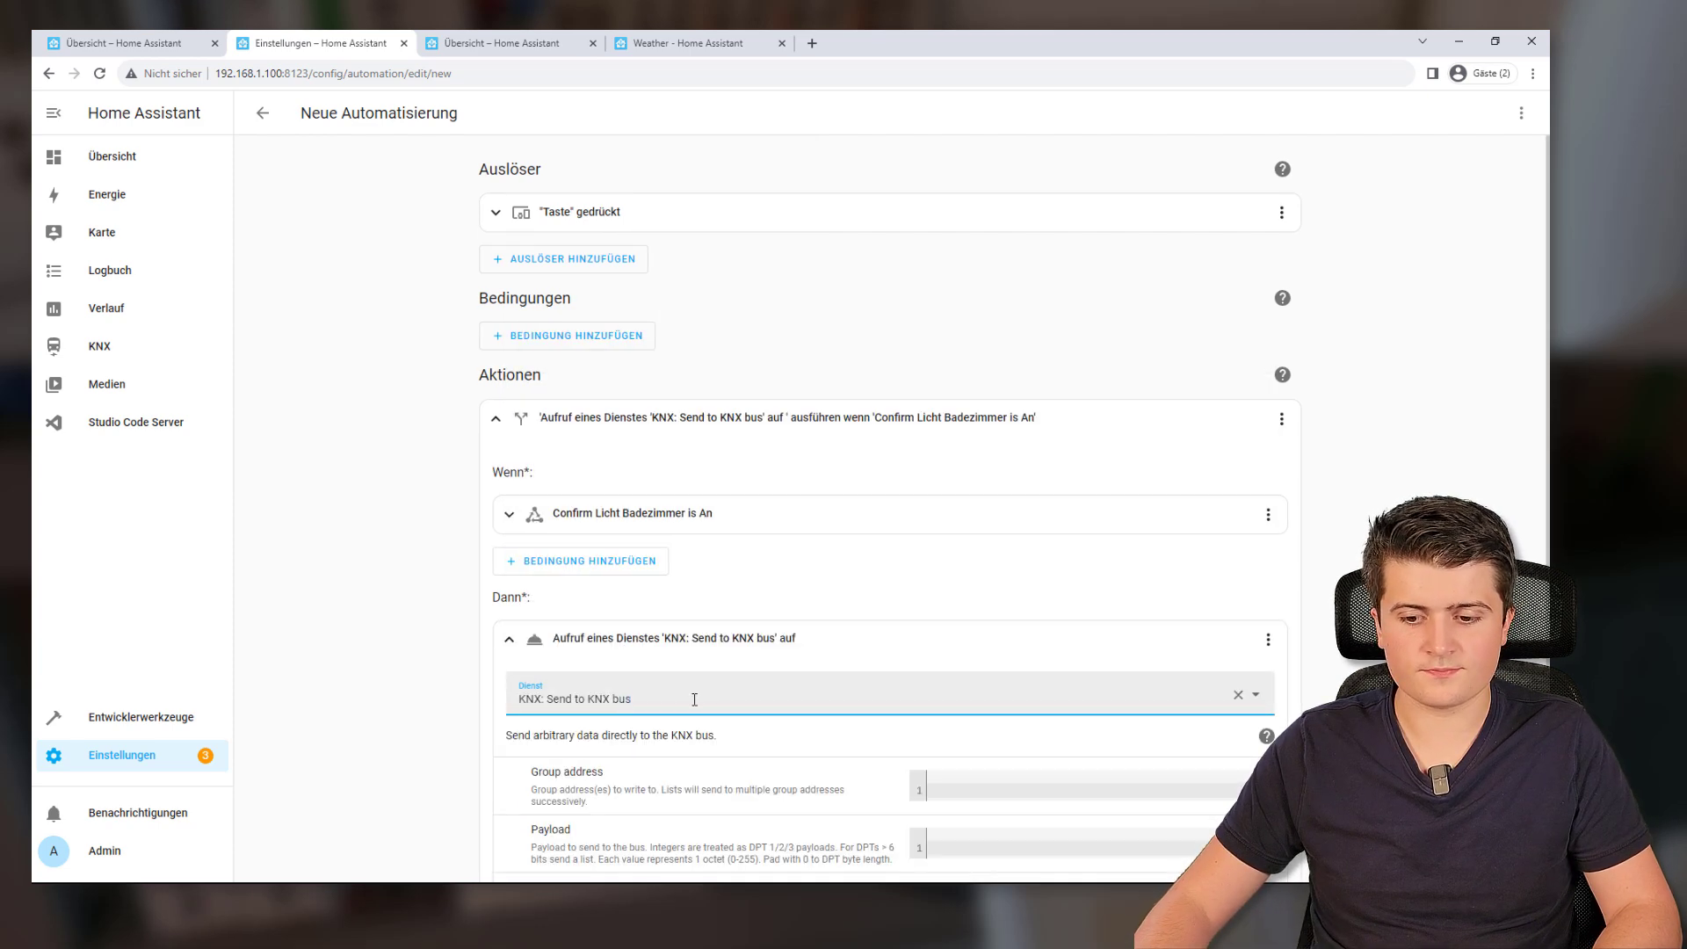
# Set the then call's group address to 1/0/50 and payload to false
pyautogui.scroll(-3, 737, 685)
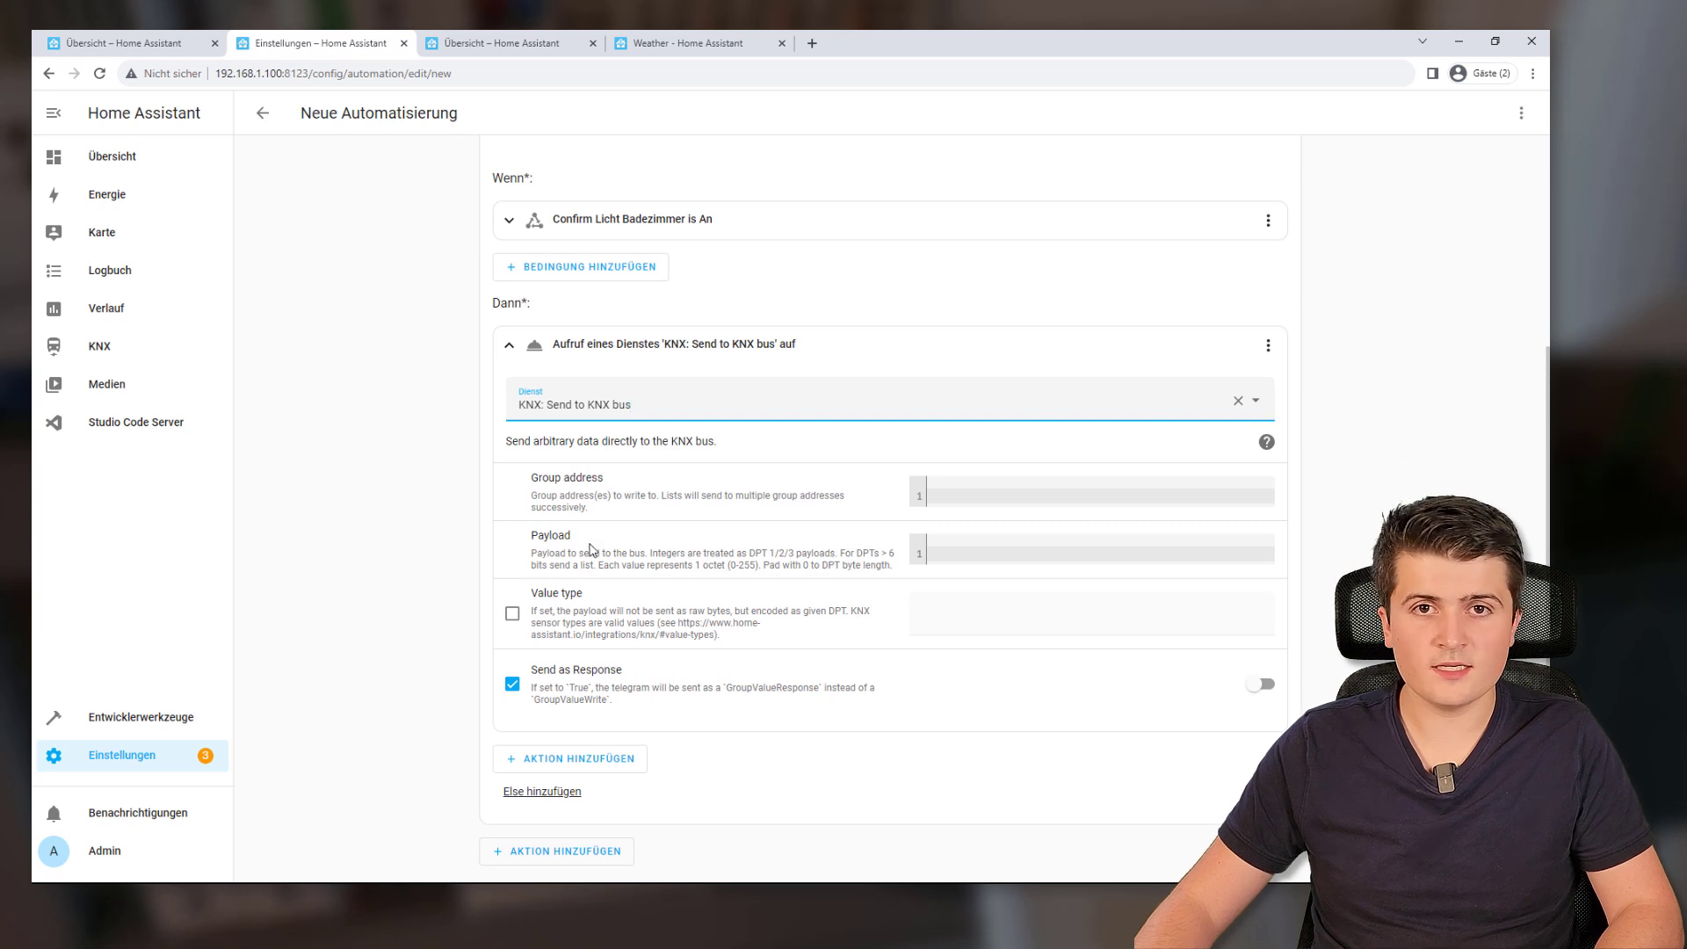
pyautogui.click(967, 500)
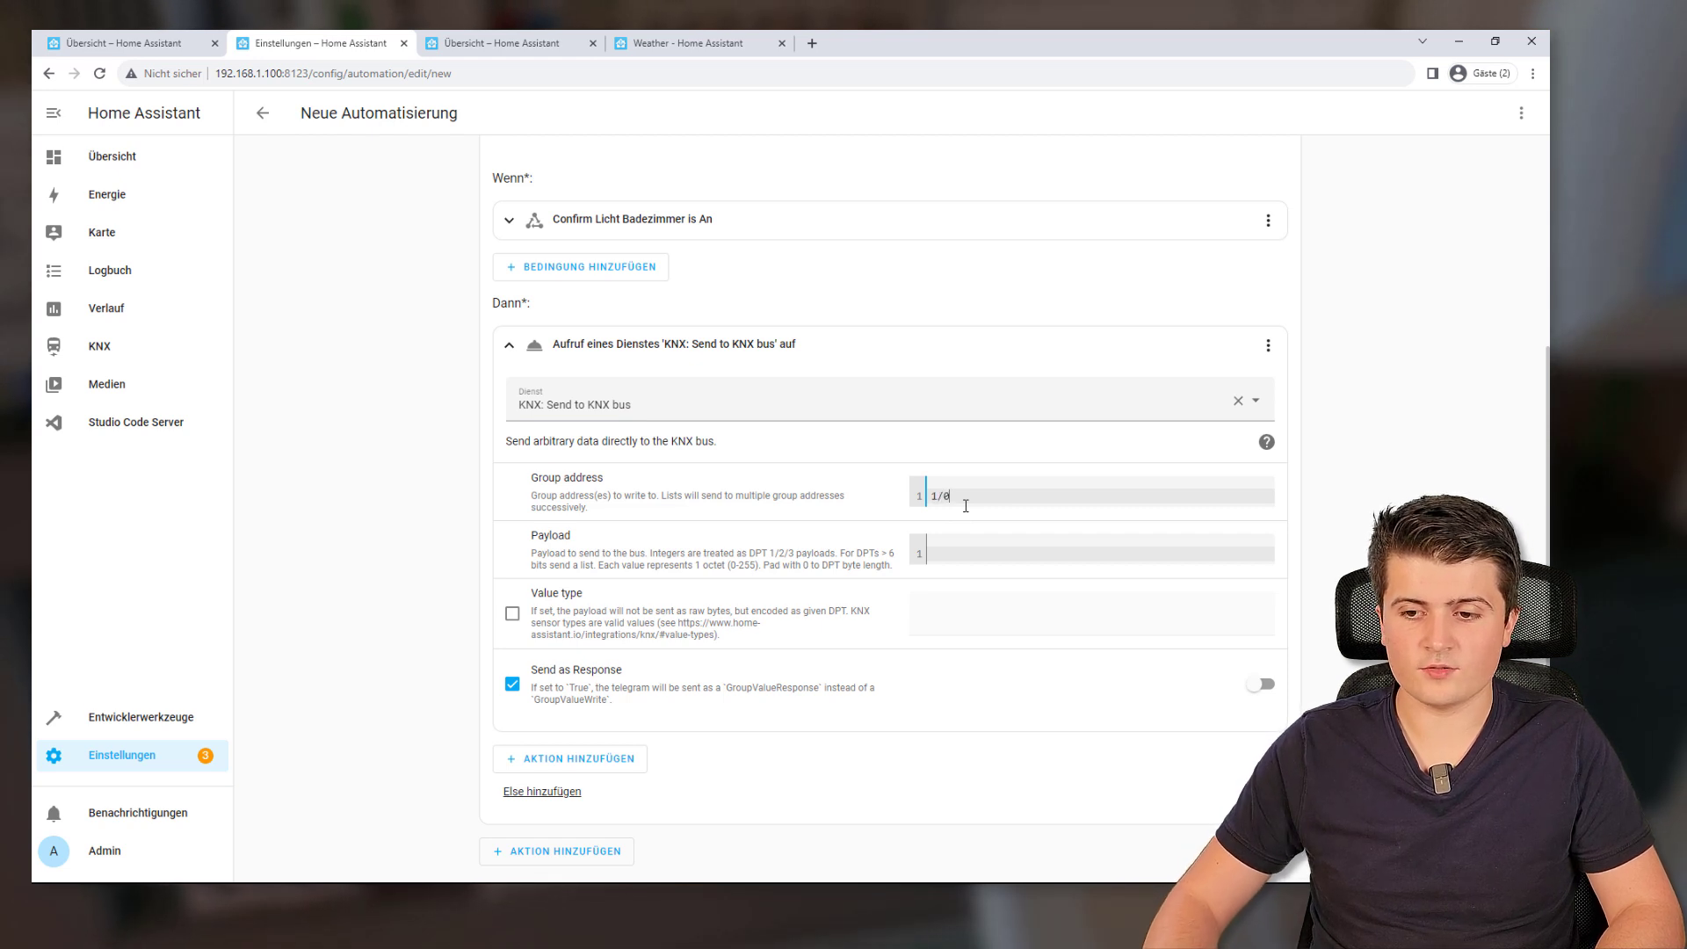
pyautogui.click(947, 552)
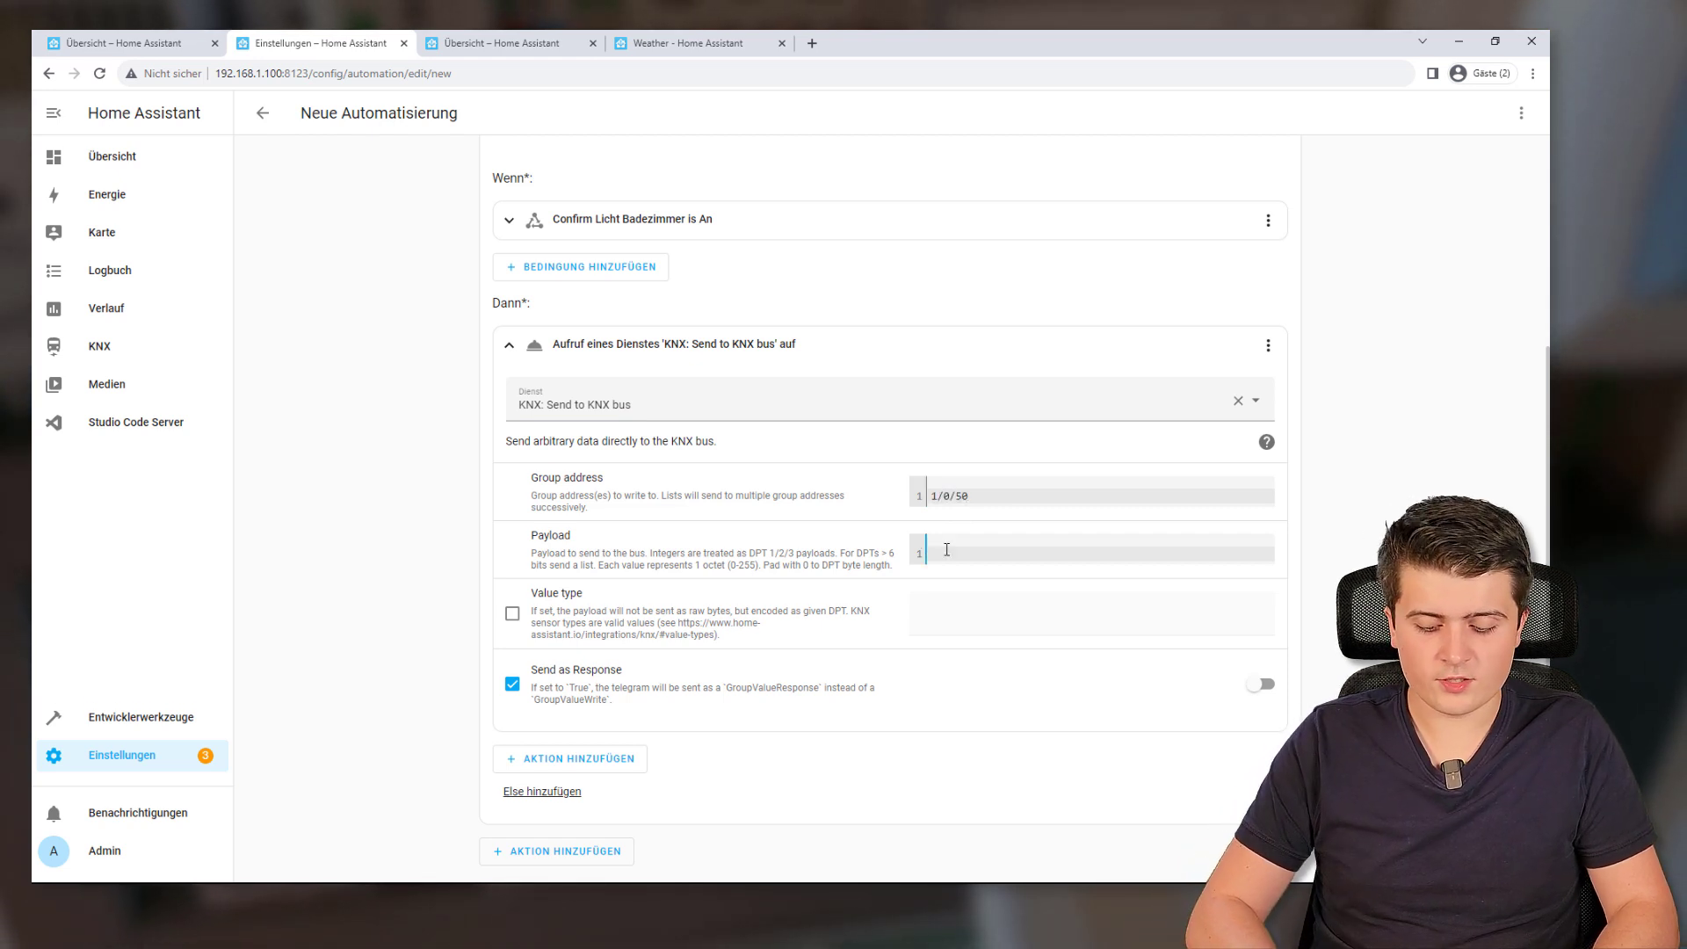
pyautogui.write('false')
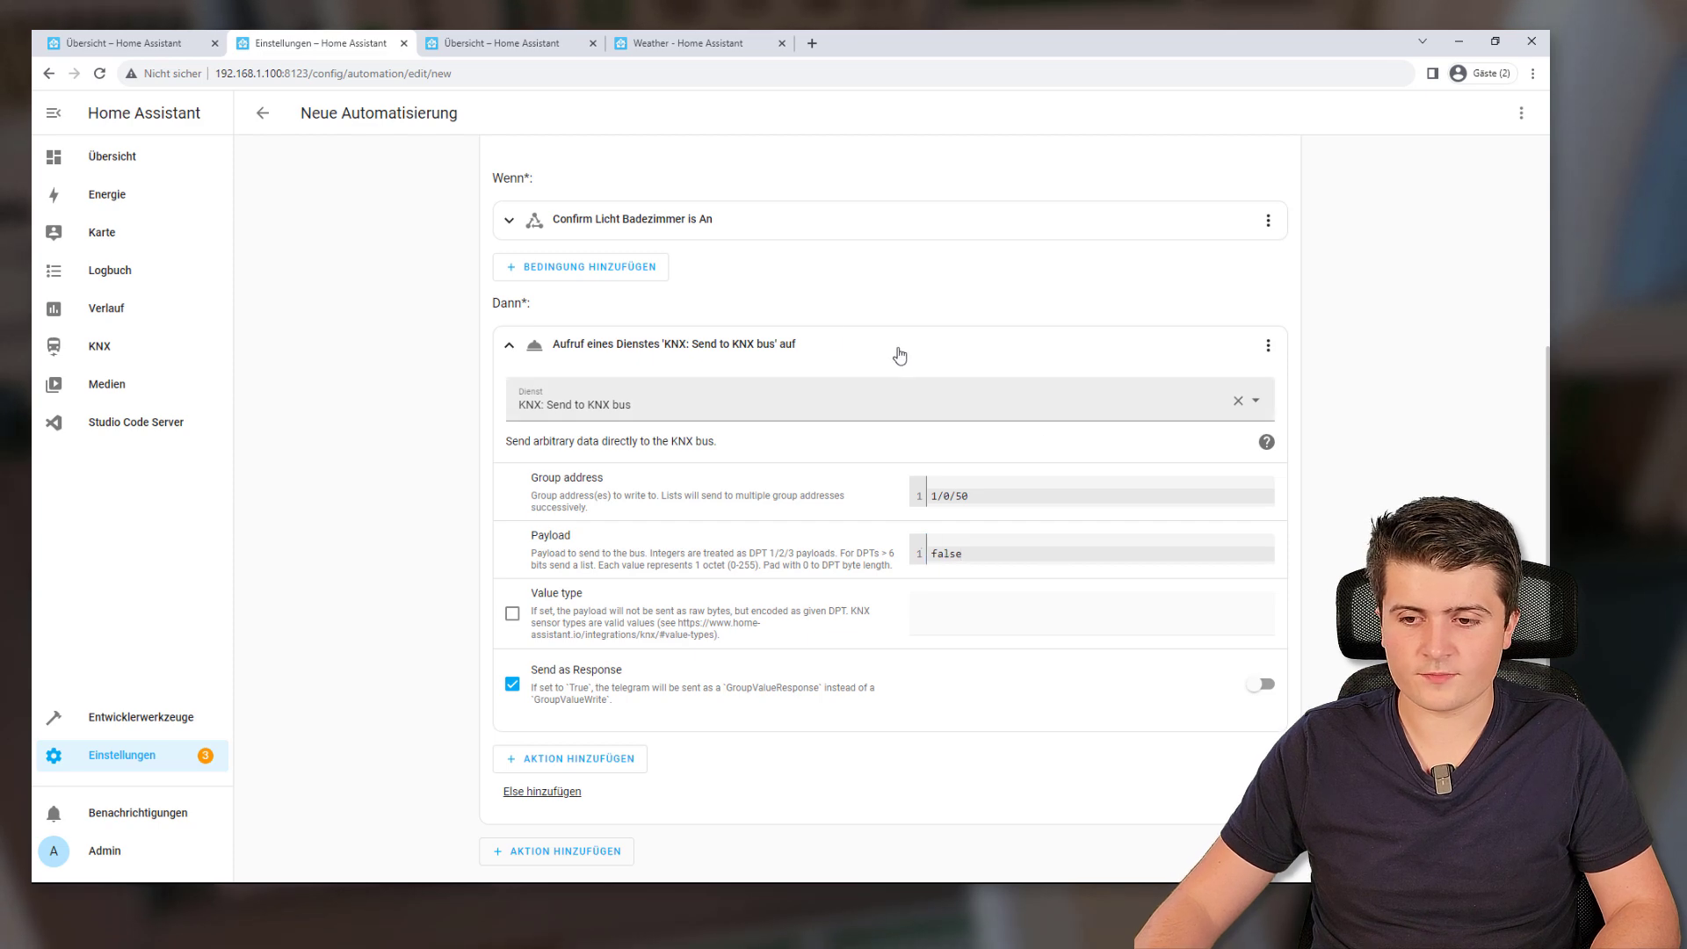
pyautogui.click(509, 345)
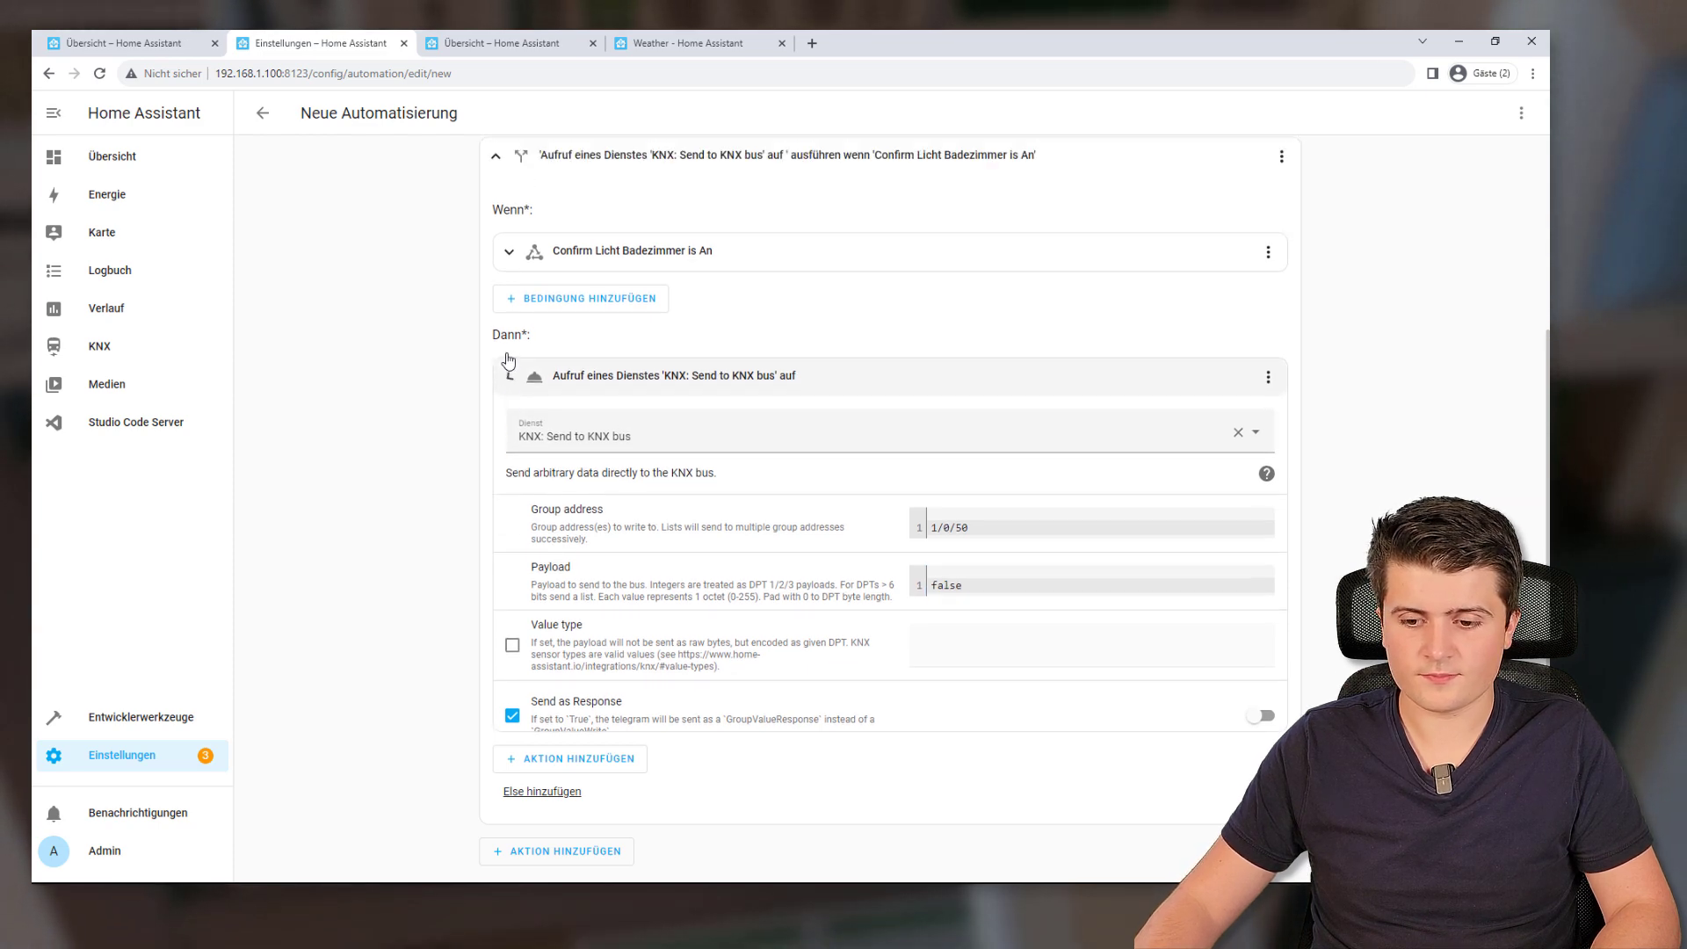
pyautogui.click(794, 650)
pyautogui.scroll(-2, 882, 648)
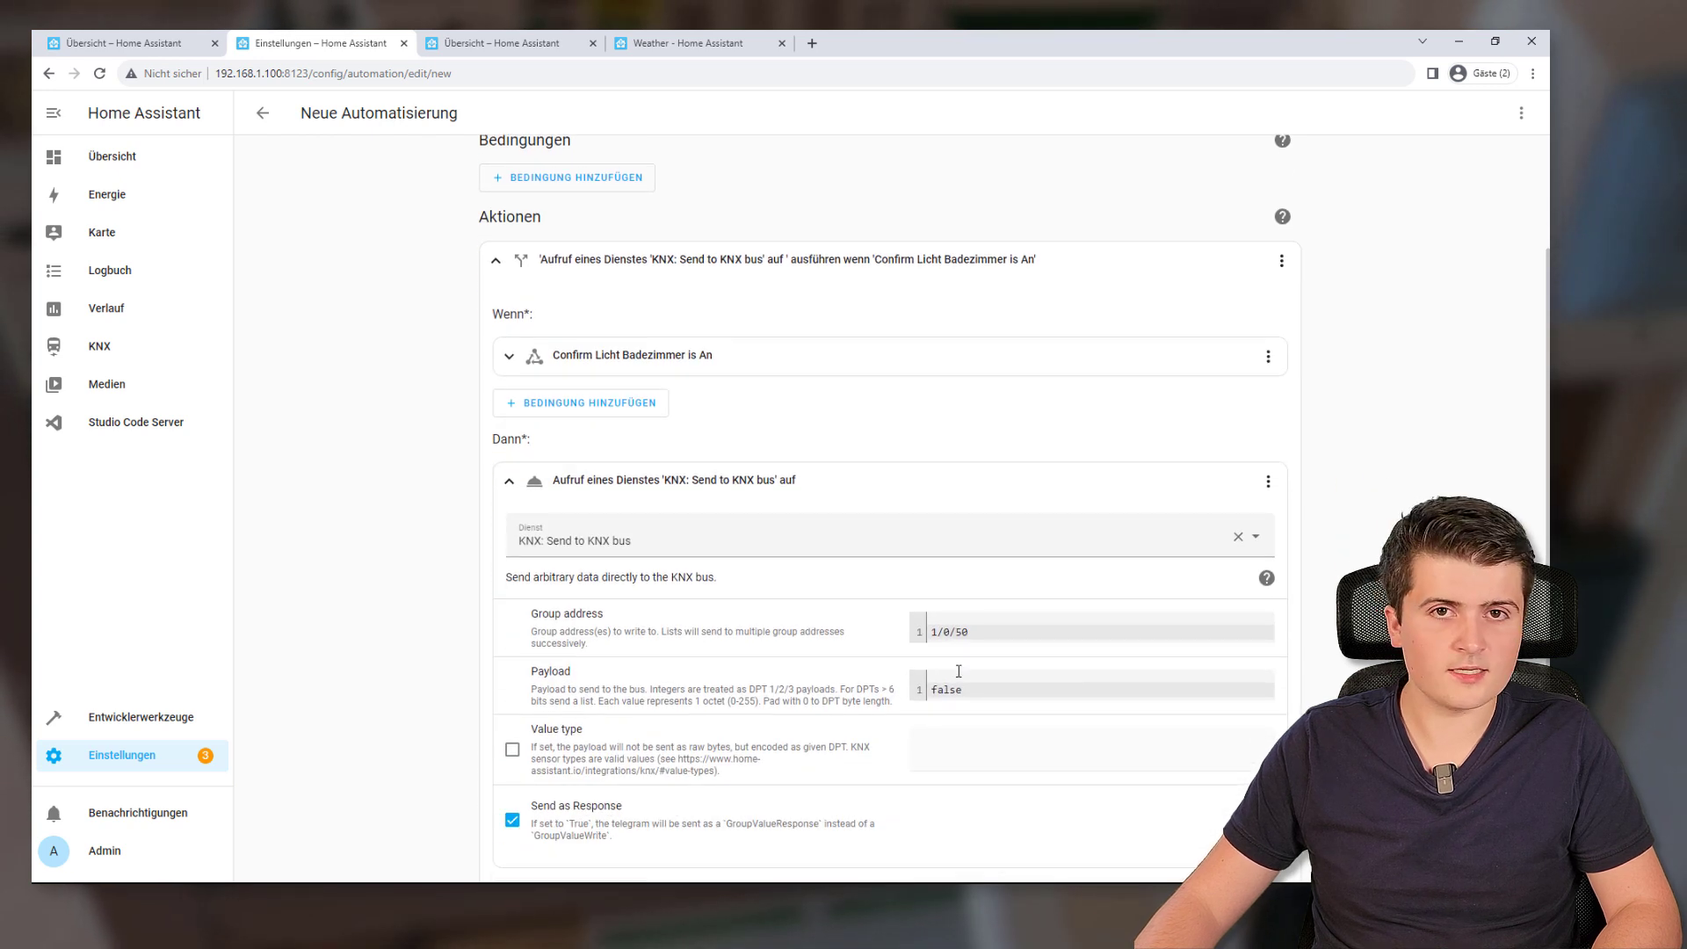
pyautogui.scroll(-2, 879, 703)
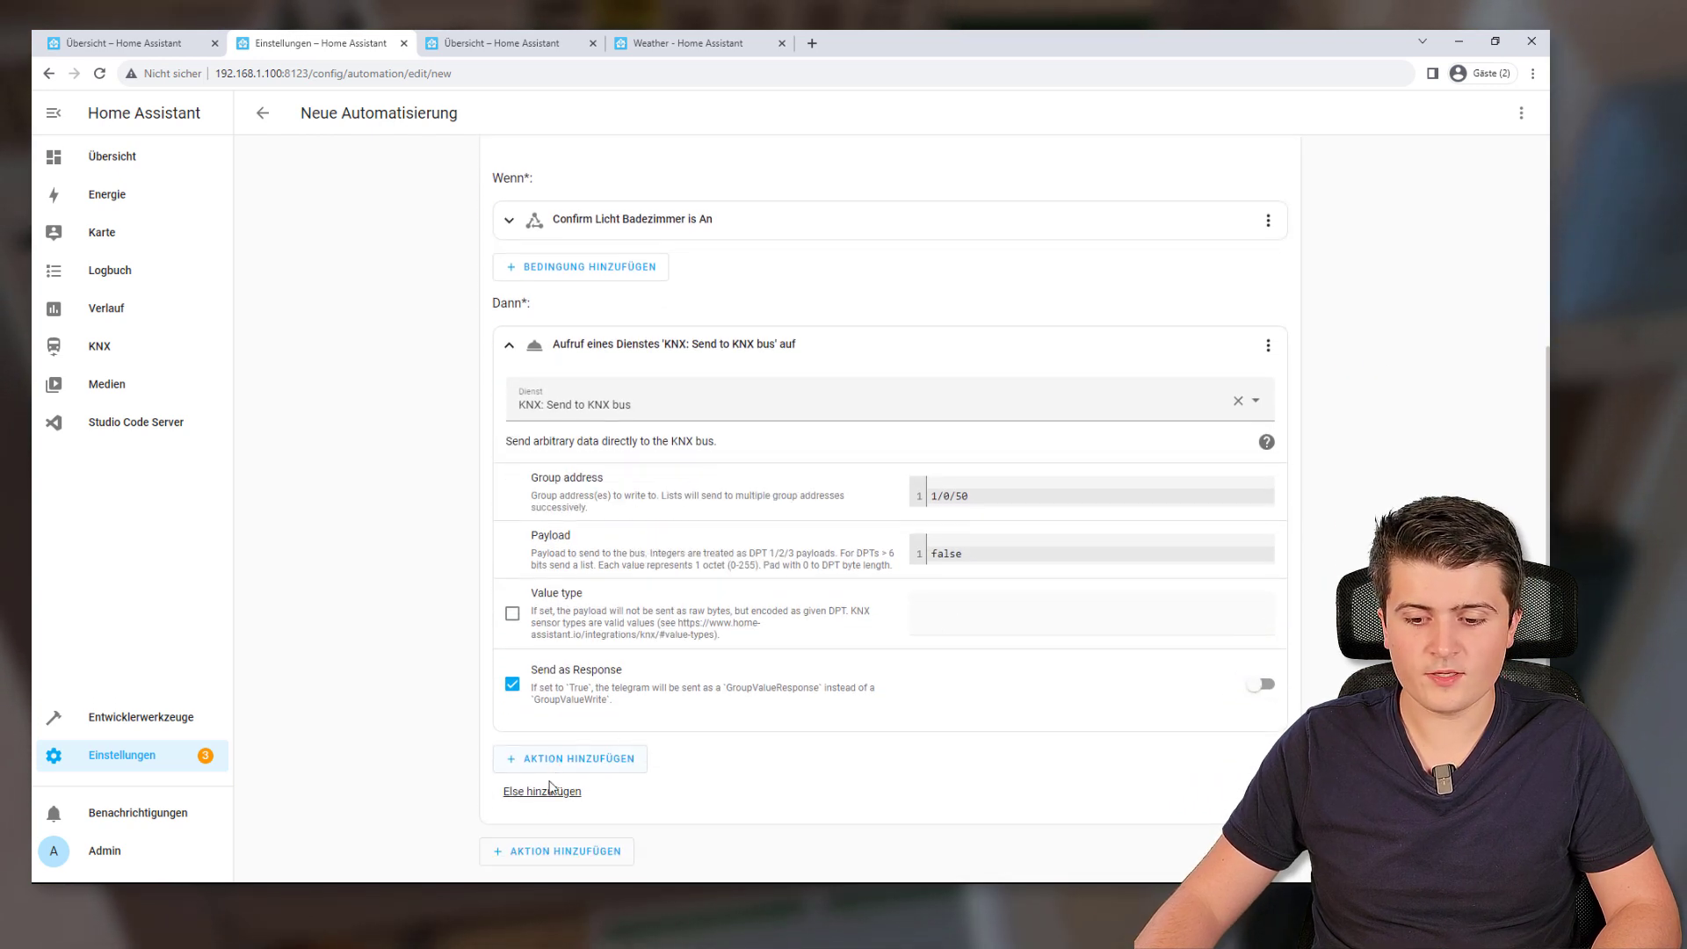
# Add an else branch with a KNX: Send to KNX bus service call
pyautogui.click(512, 794)
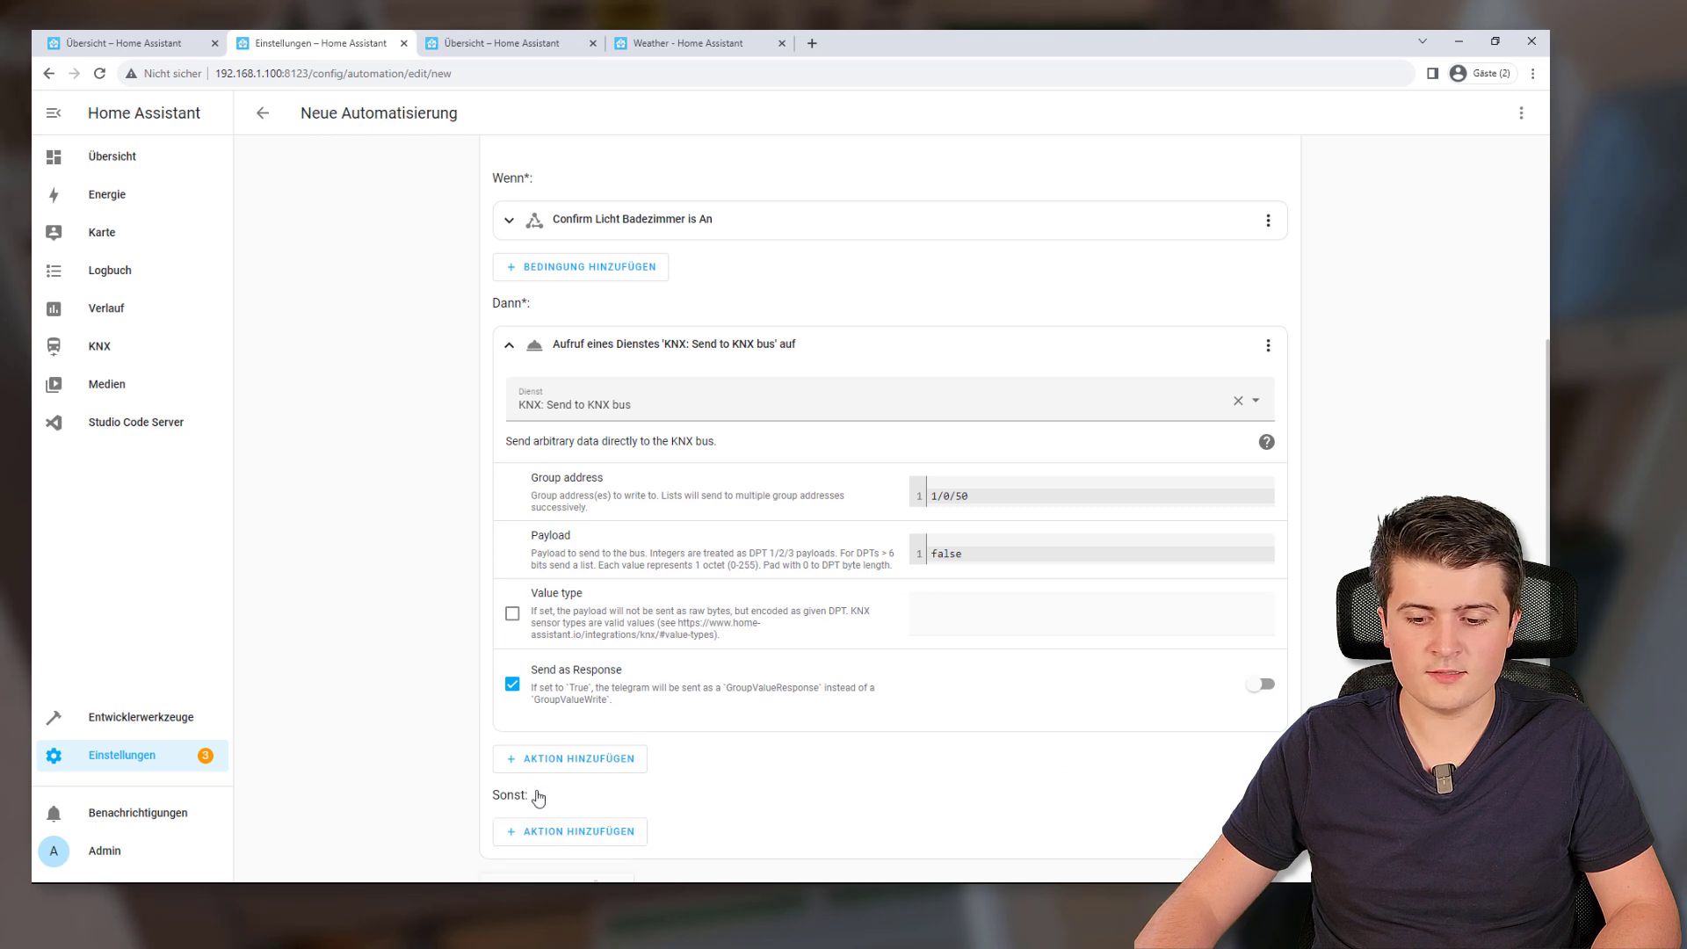
pyautogui.scroll(-1, 549, 794)
pyautogui.click(555, 795)
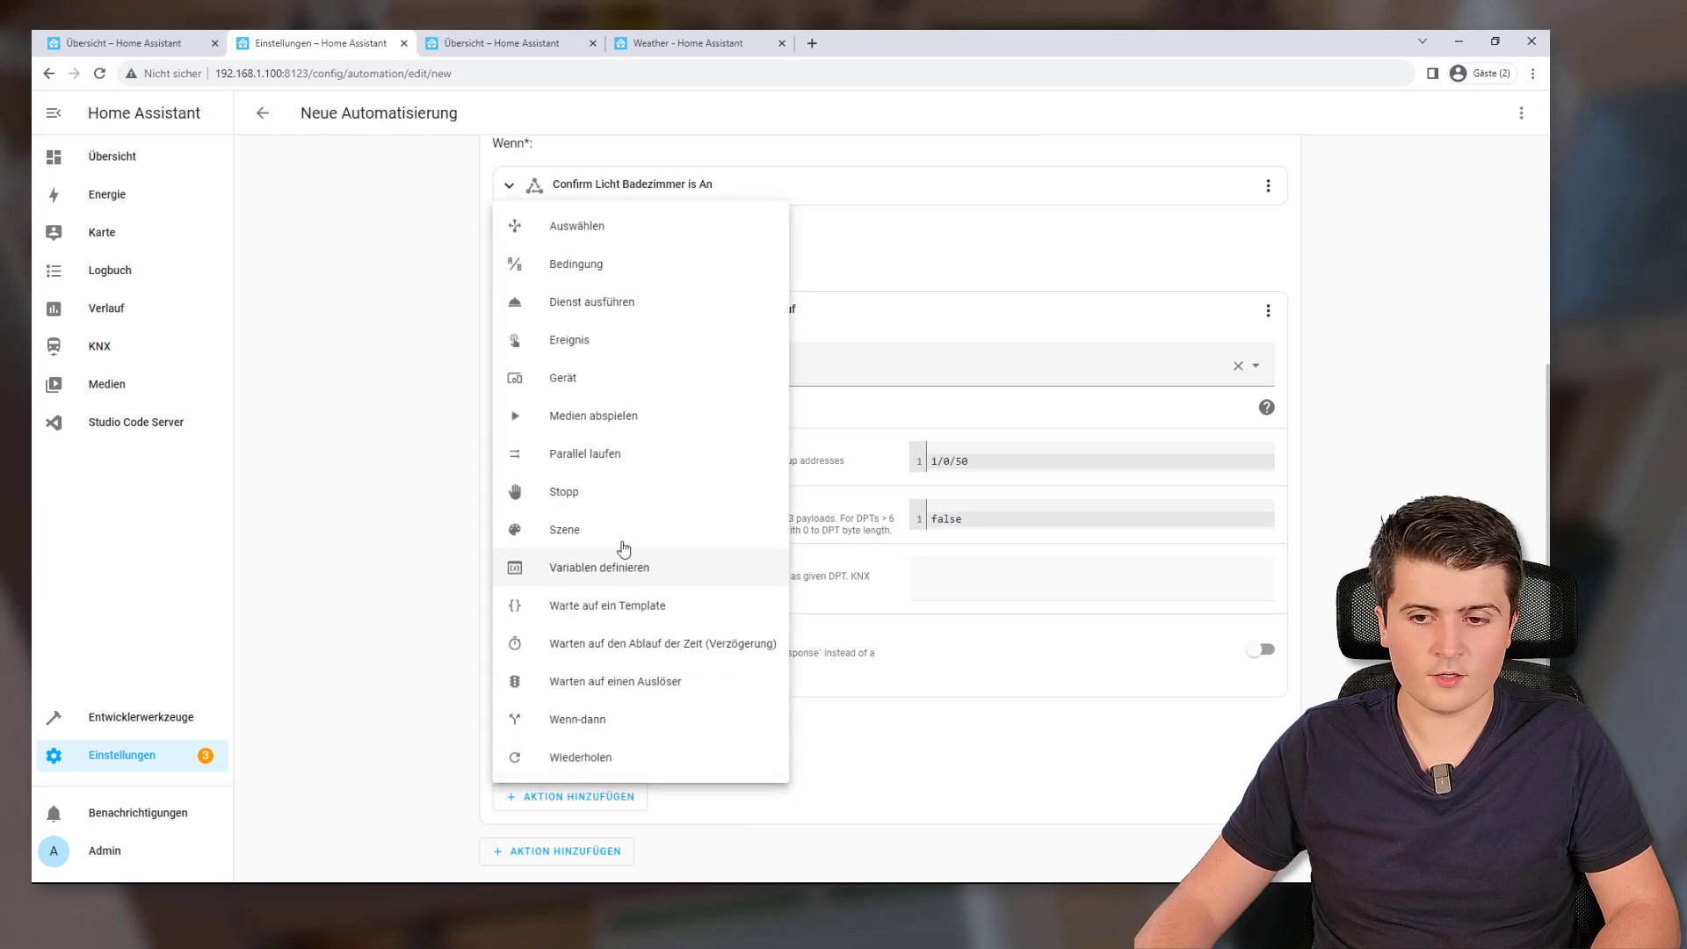
pyautogui.click(597, 302)
pyautogui.scroll(-1, 1060, 741)
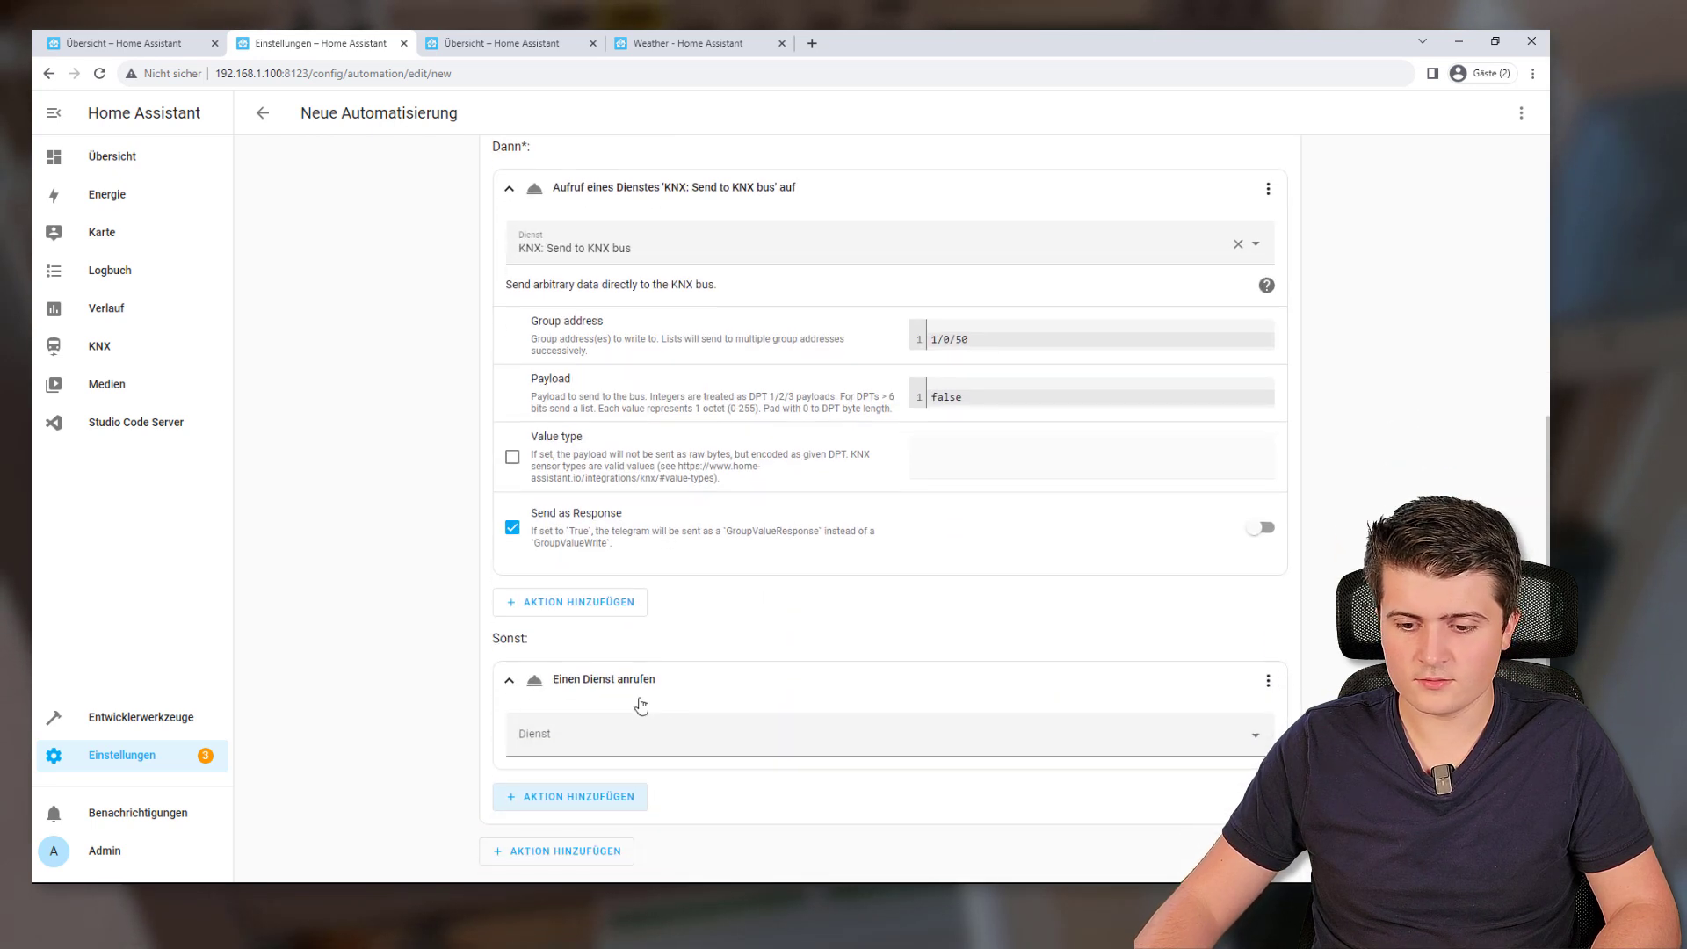
pyautogui.click(693, 739)
pyautogui.write('knx send')
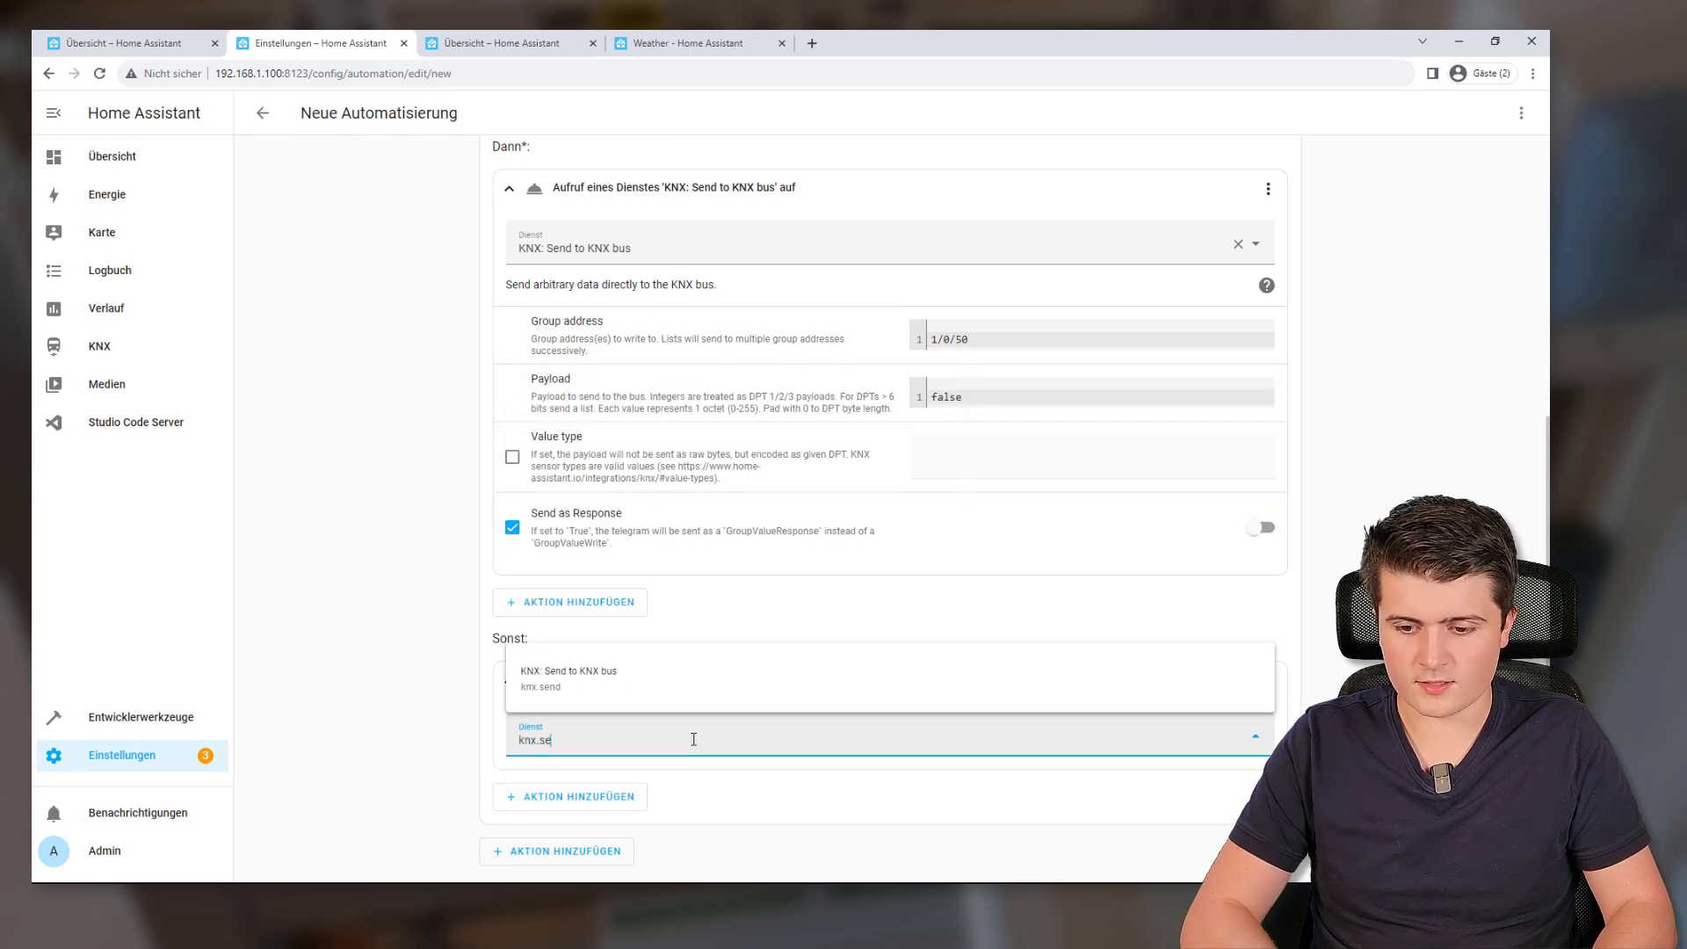
pyautogui.click(685, 688)
# Set the else call's group address to 1/0/50 and payload to TRUE
pyautogui.scroll(-3, 781, 687)
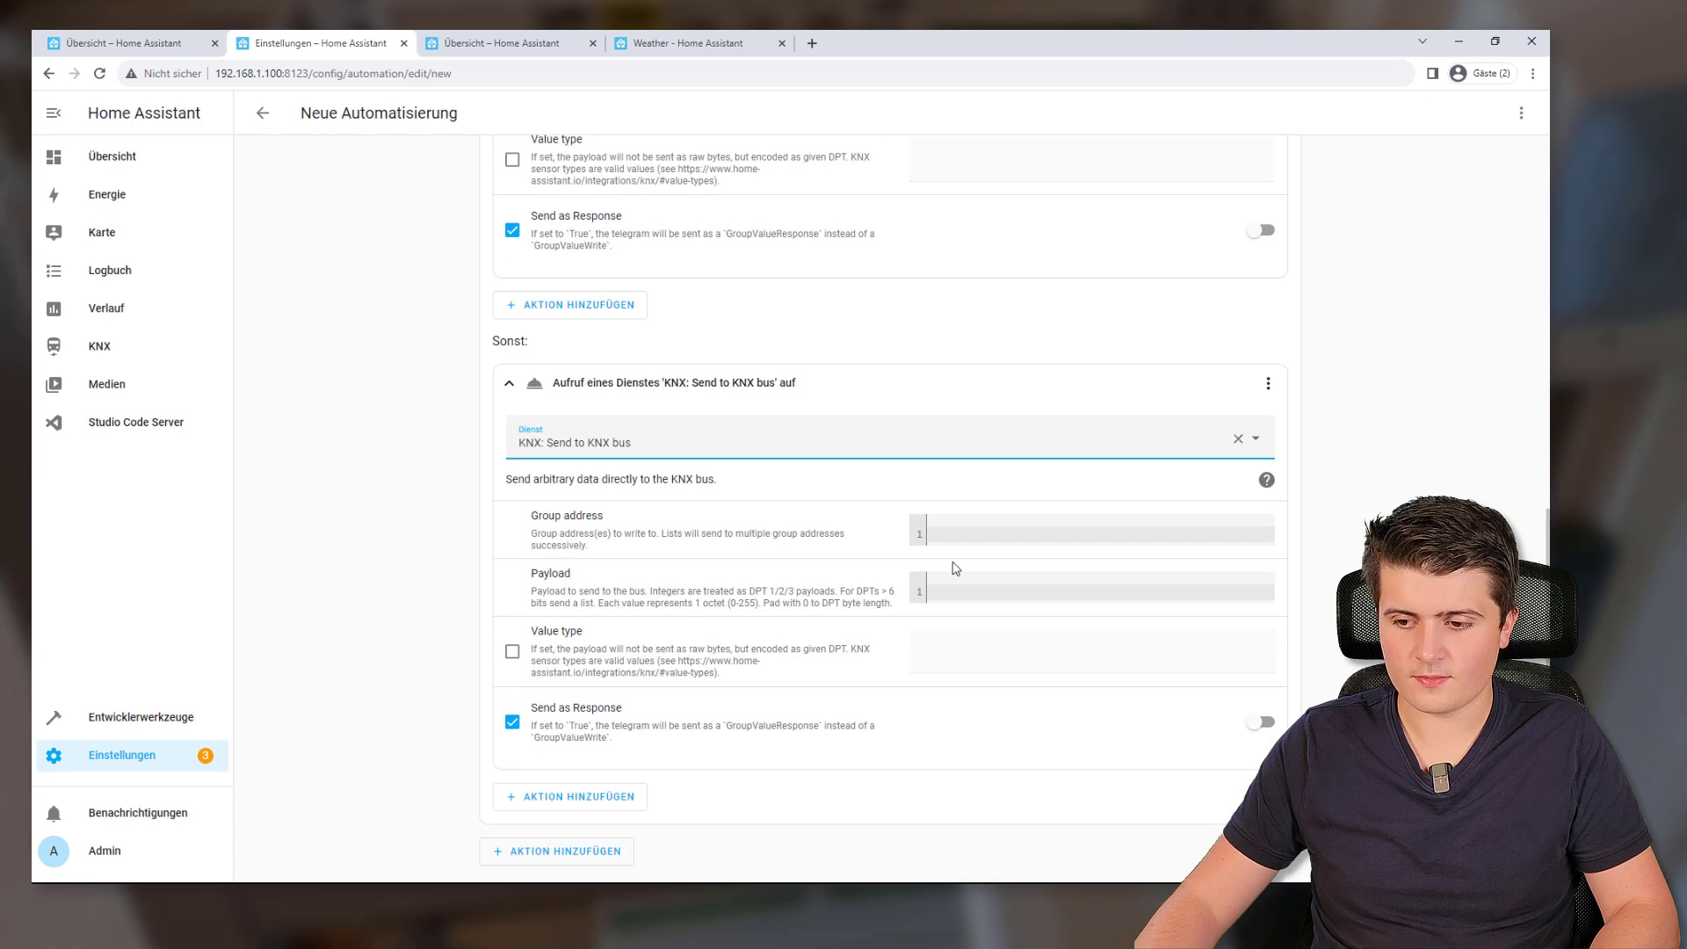
pyautogui.click(960, 538)
pyautogui.write('1/0/50')
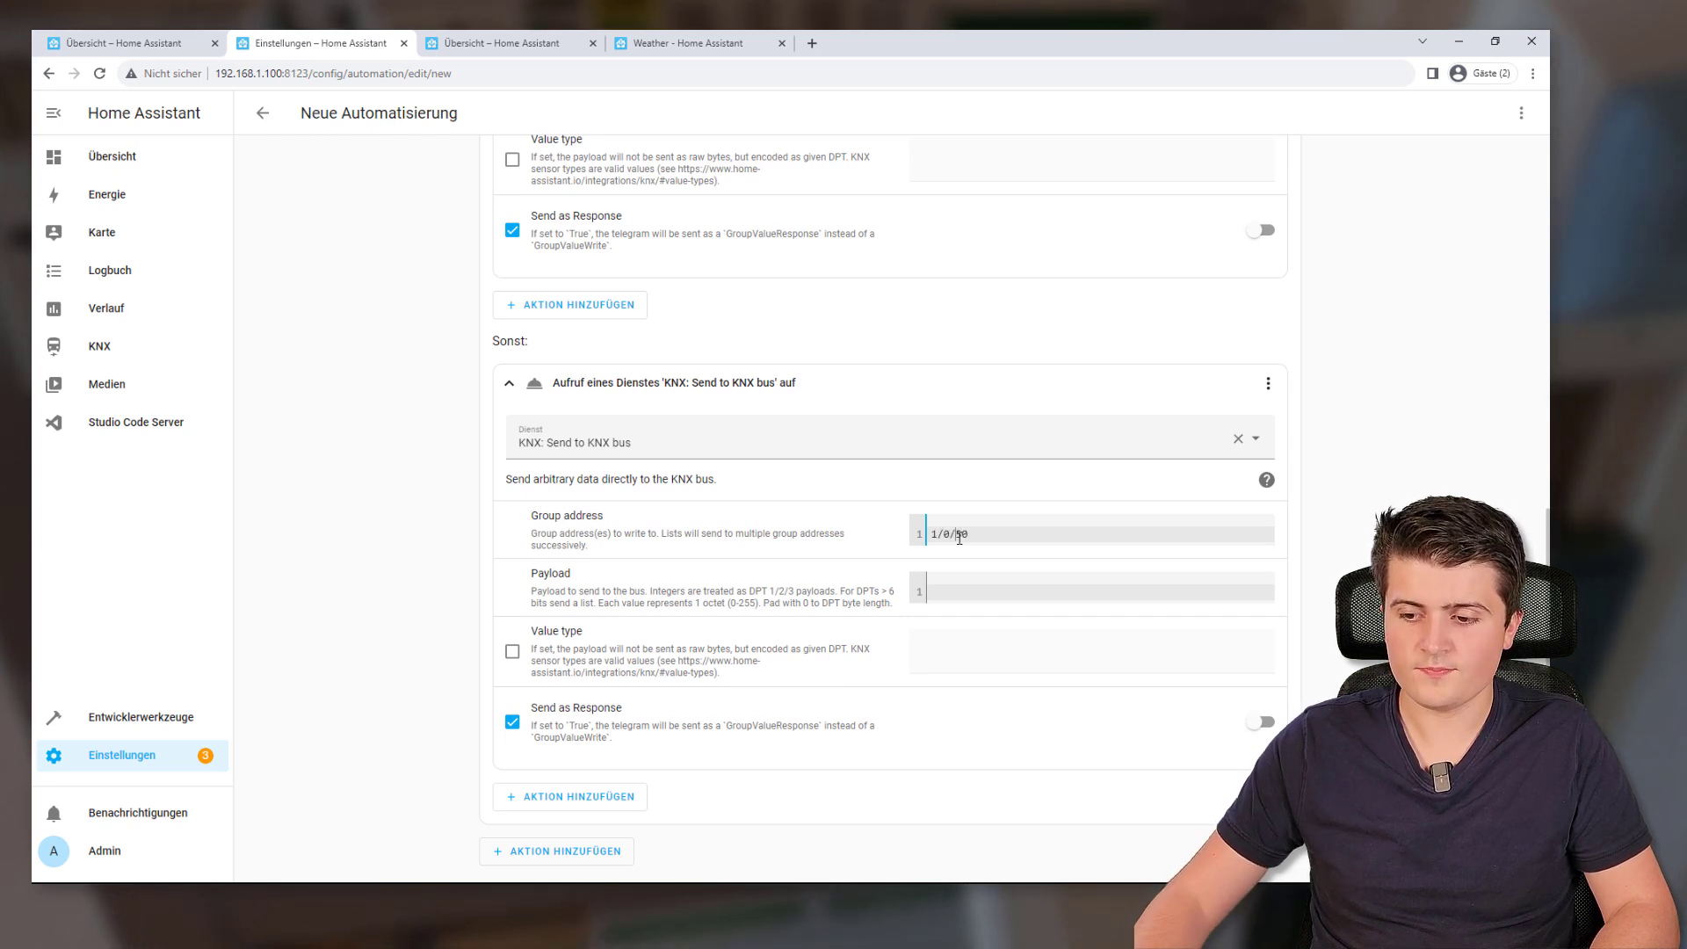
pyautogui.click(986, 602)
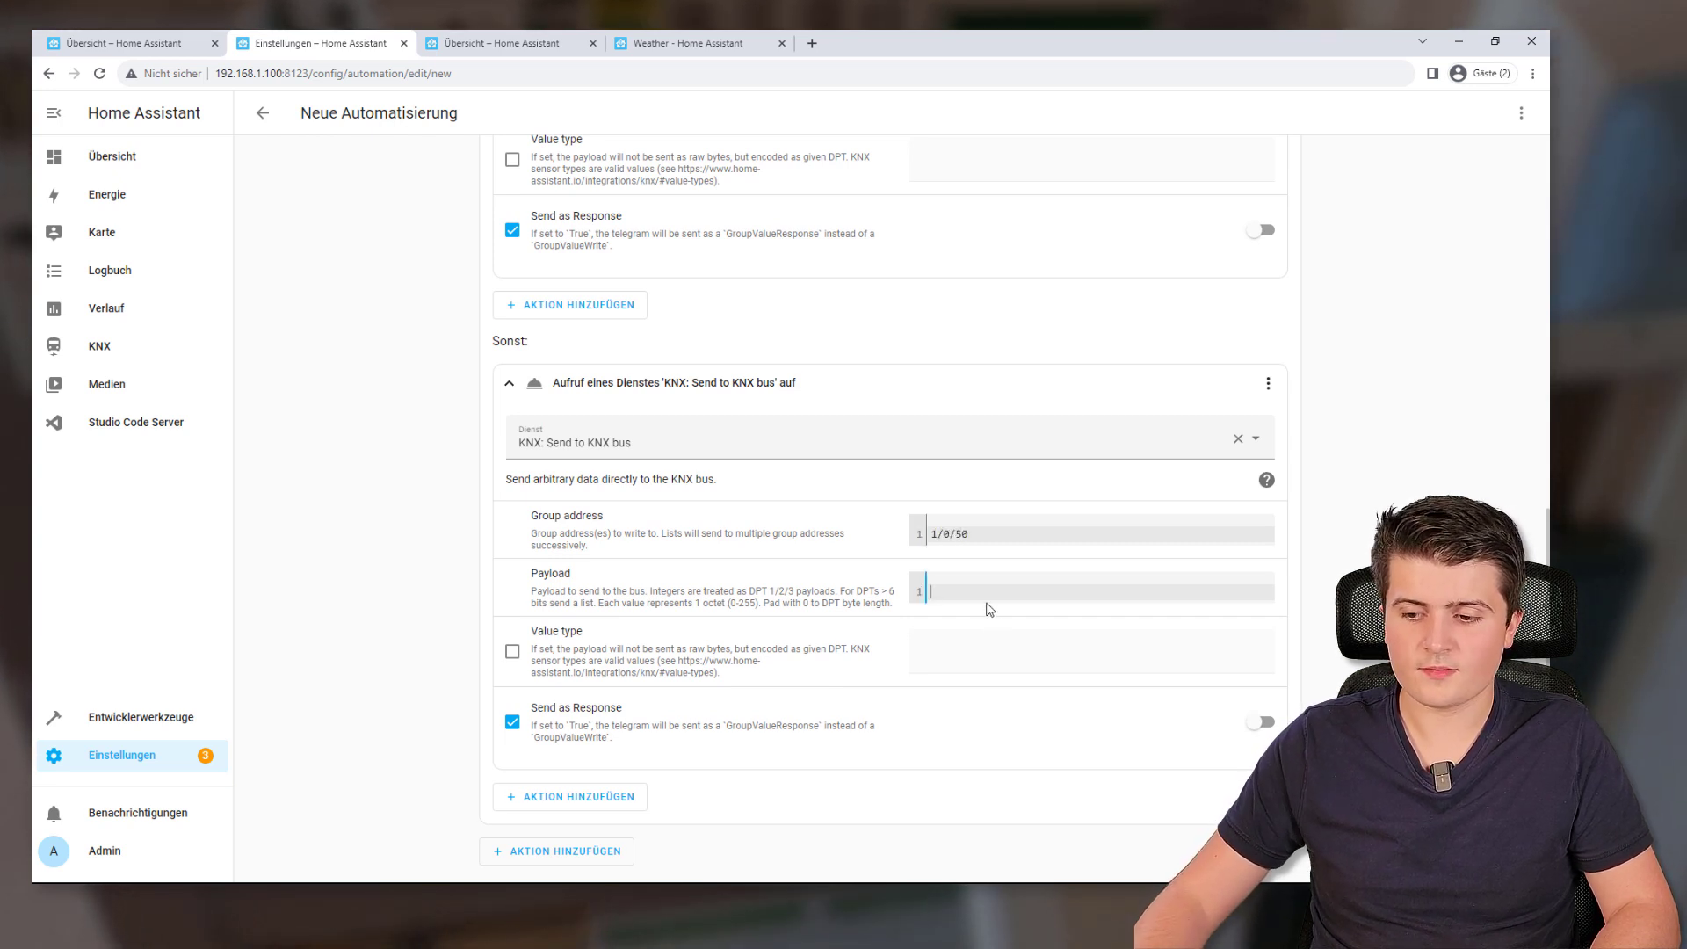
pyautogui.write('TRUE')
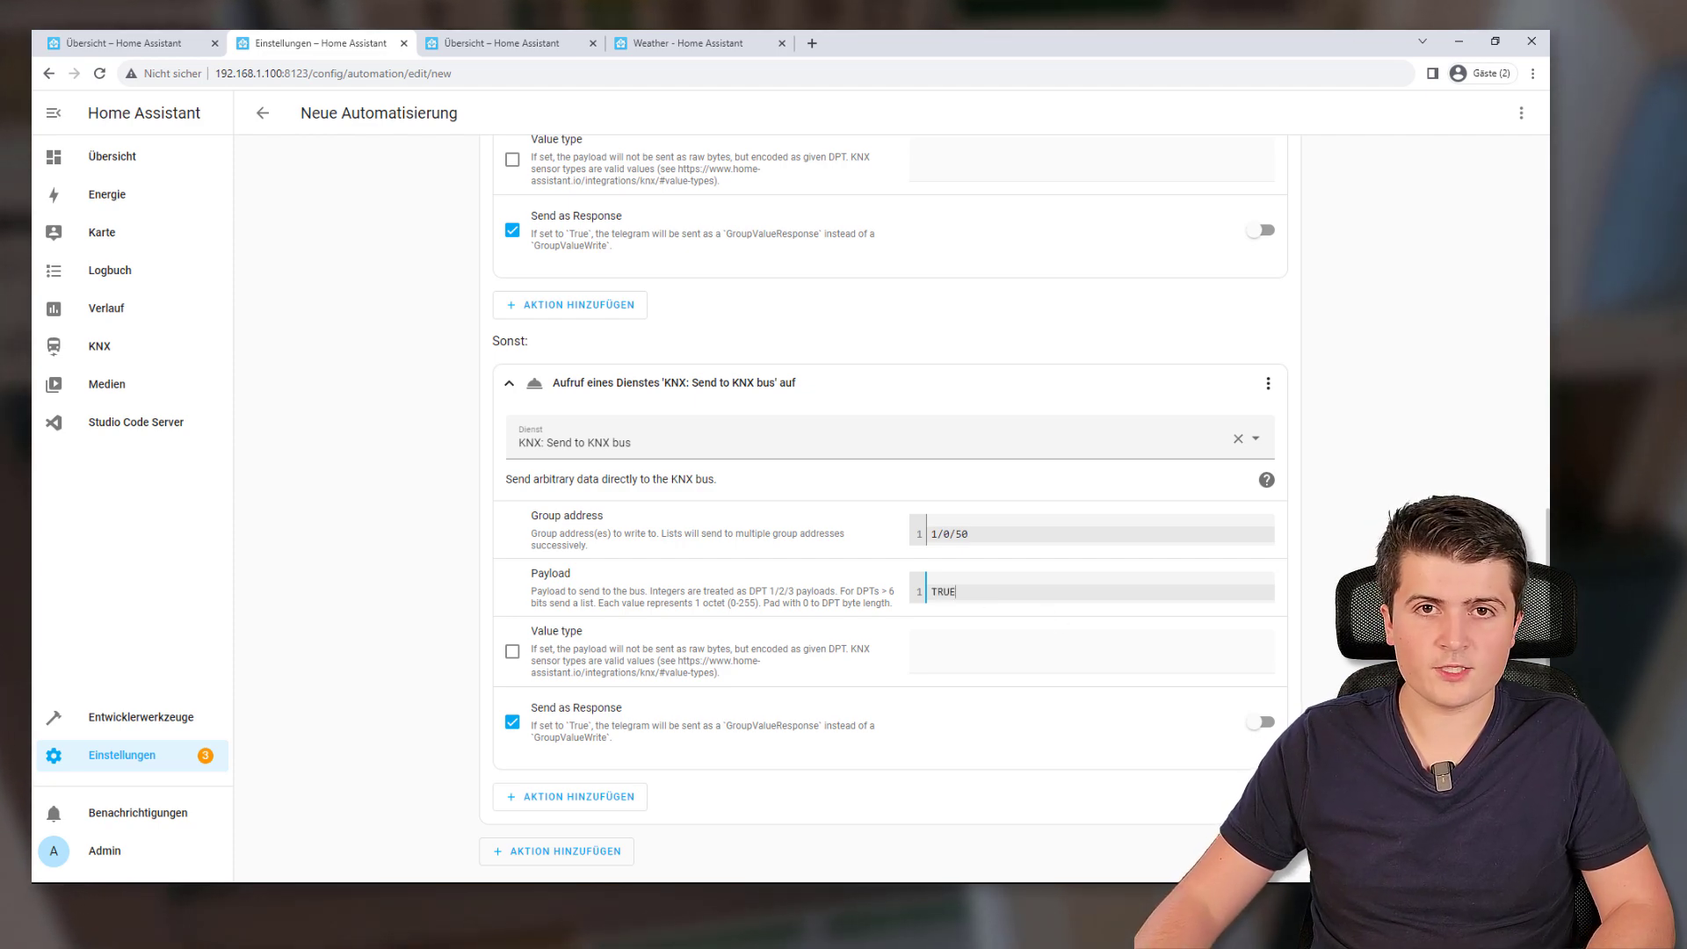
pyautogui.hotkey('ctrl', 's')
# Rename the automation to Beleuchtung_Badezimmer and save it
pyautogui.moveTo(802, 458); pyautogui.dragTo(294, 441)
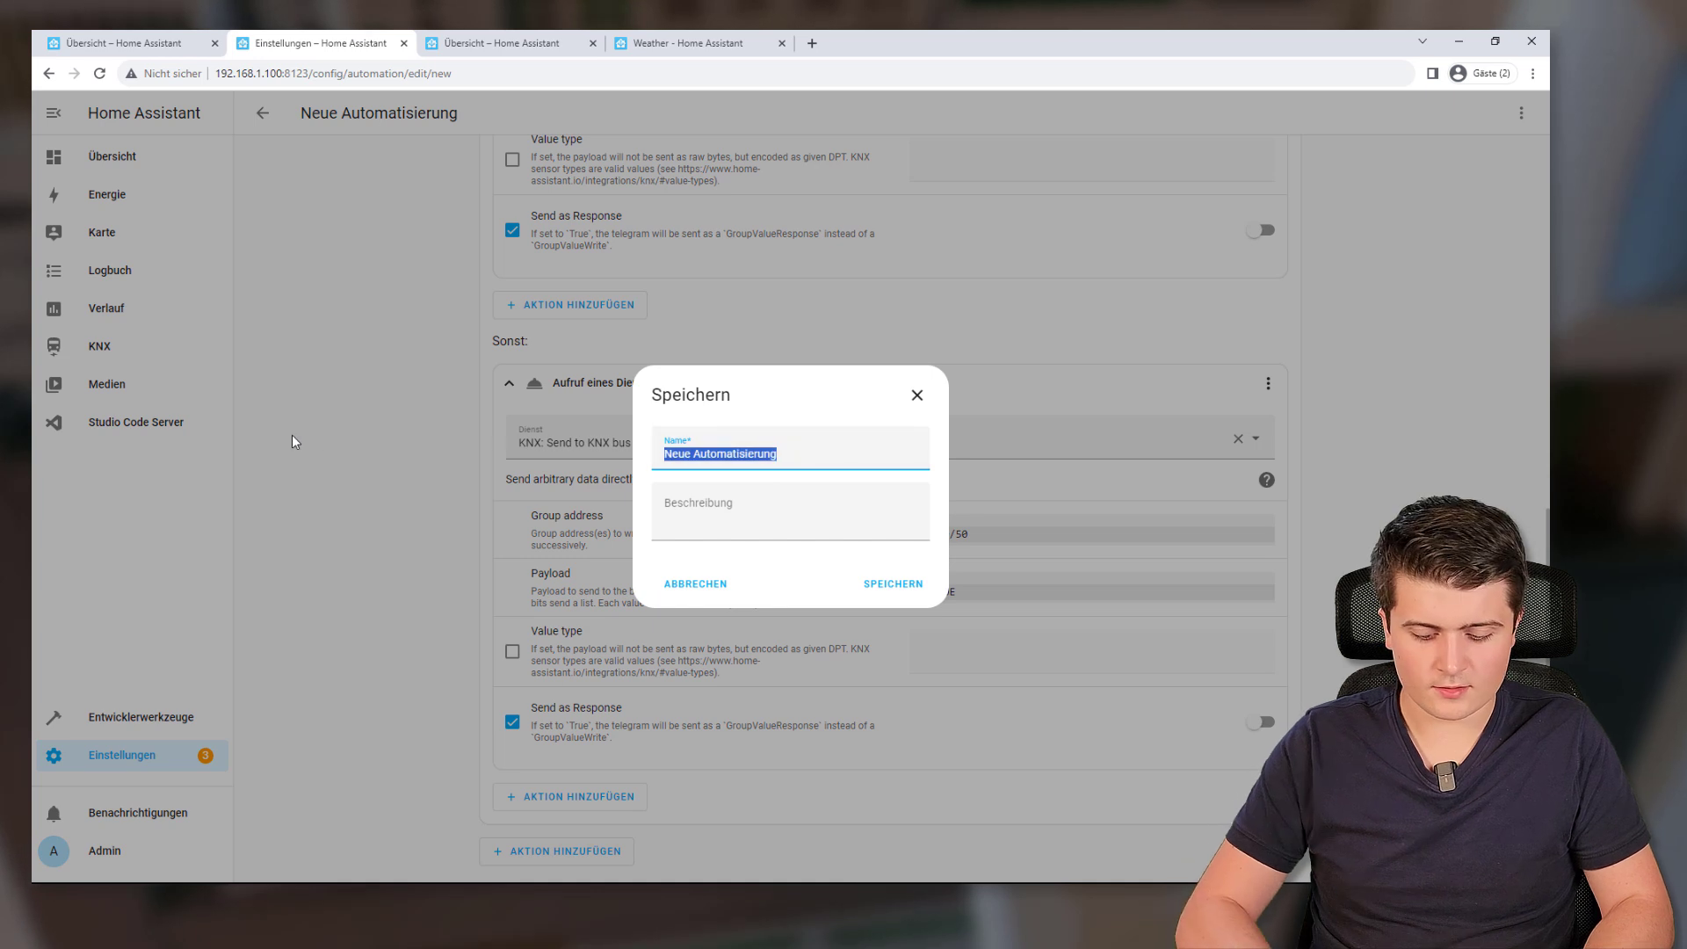
pyautogui.write('Beleuchtung_Badei')
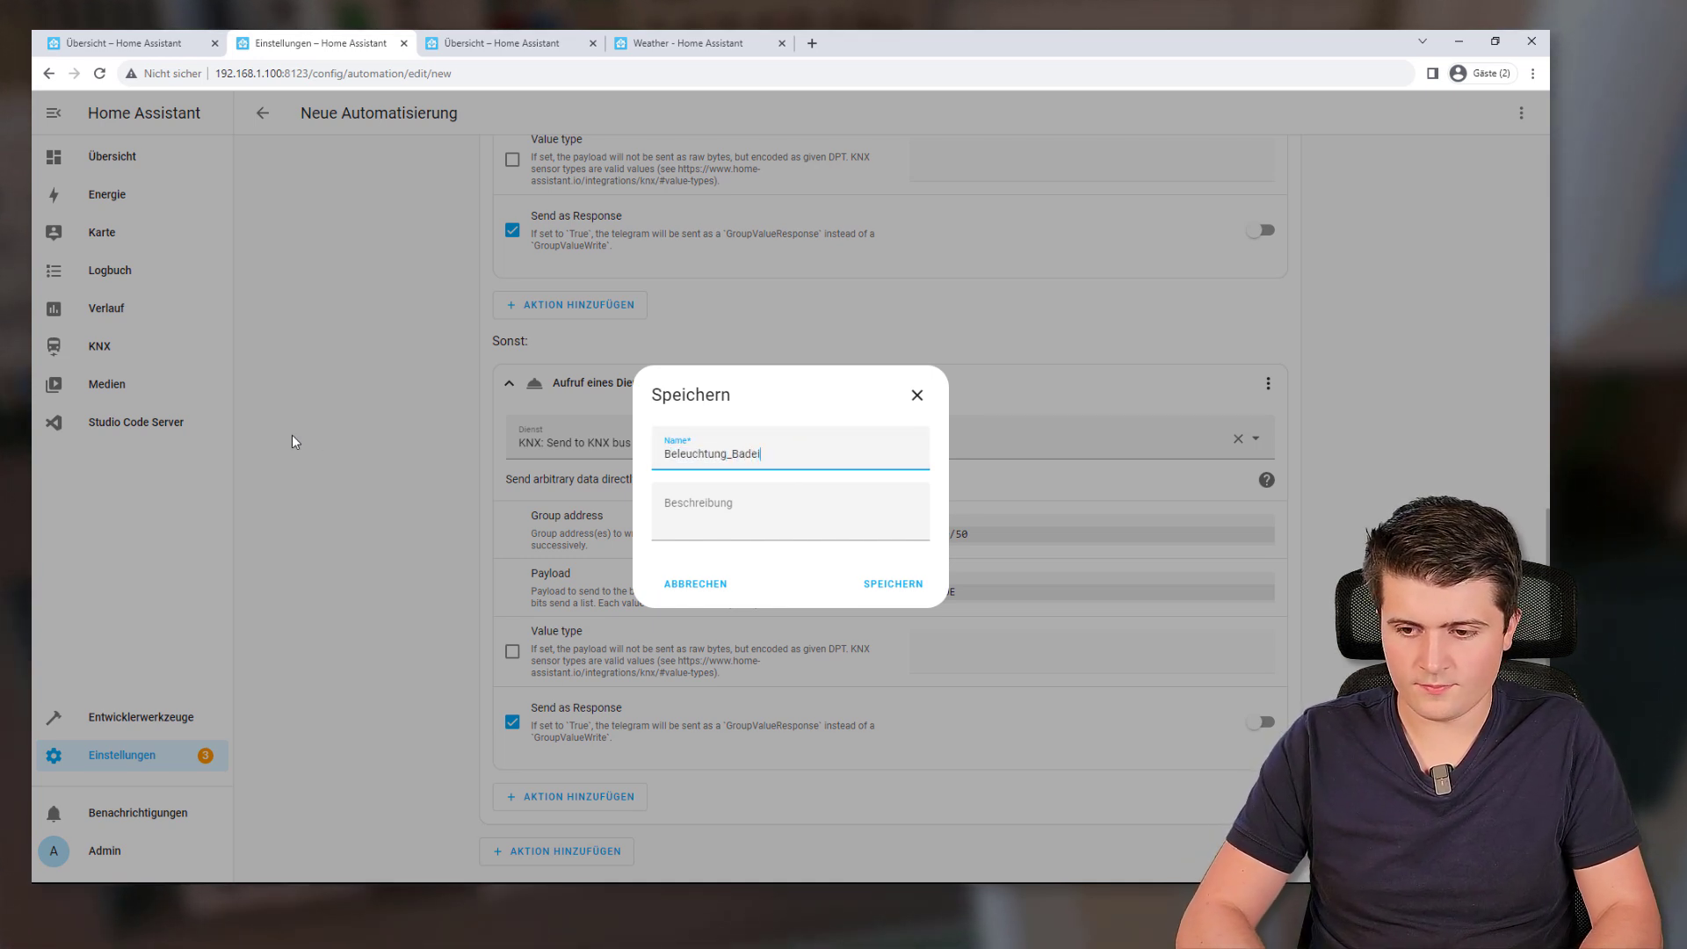
pyautogui.click(891, 585)
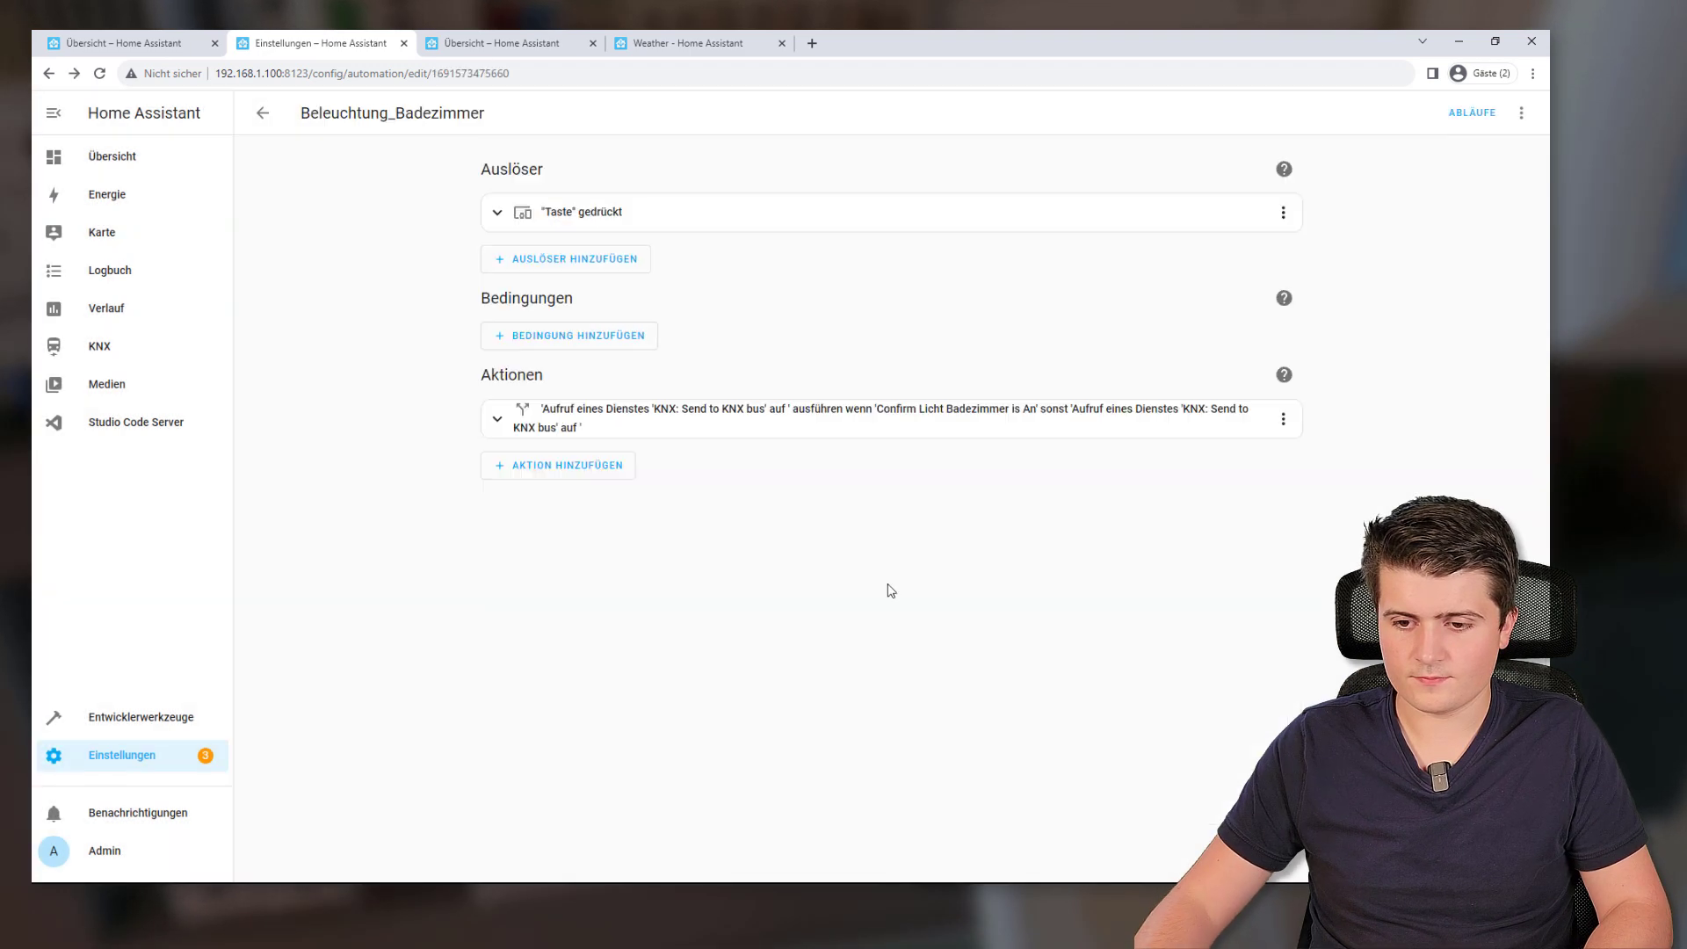
# Return to the Taster device page, then bring up the ETS group monitor
pyautogui.click(262, 112)
pyautogui.click(891, 624)
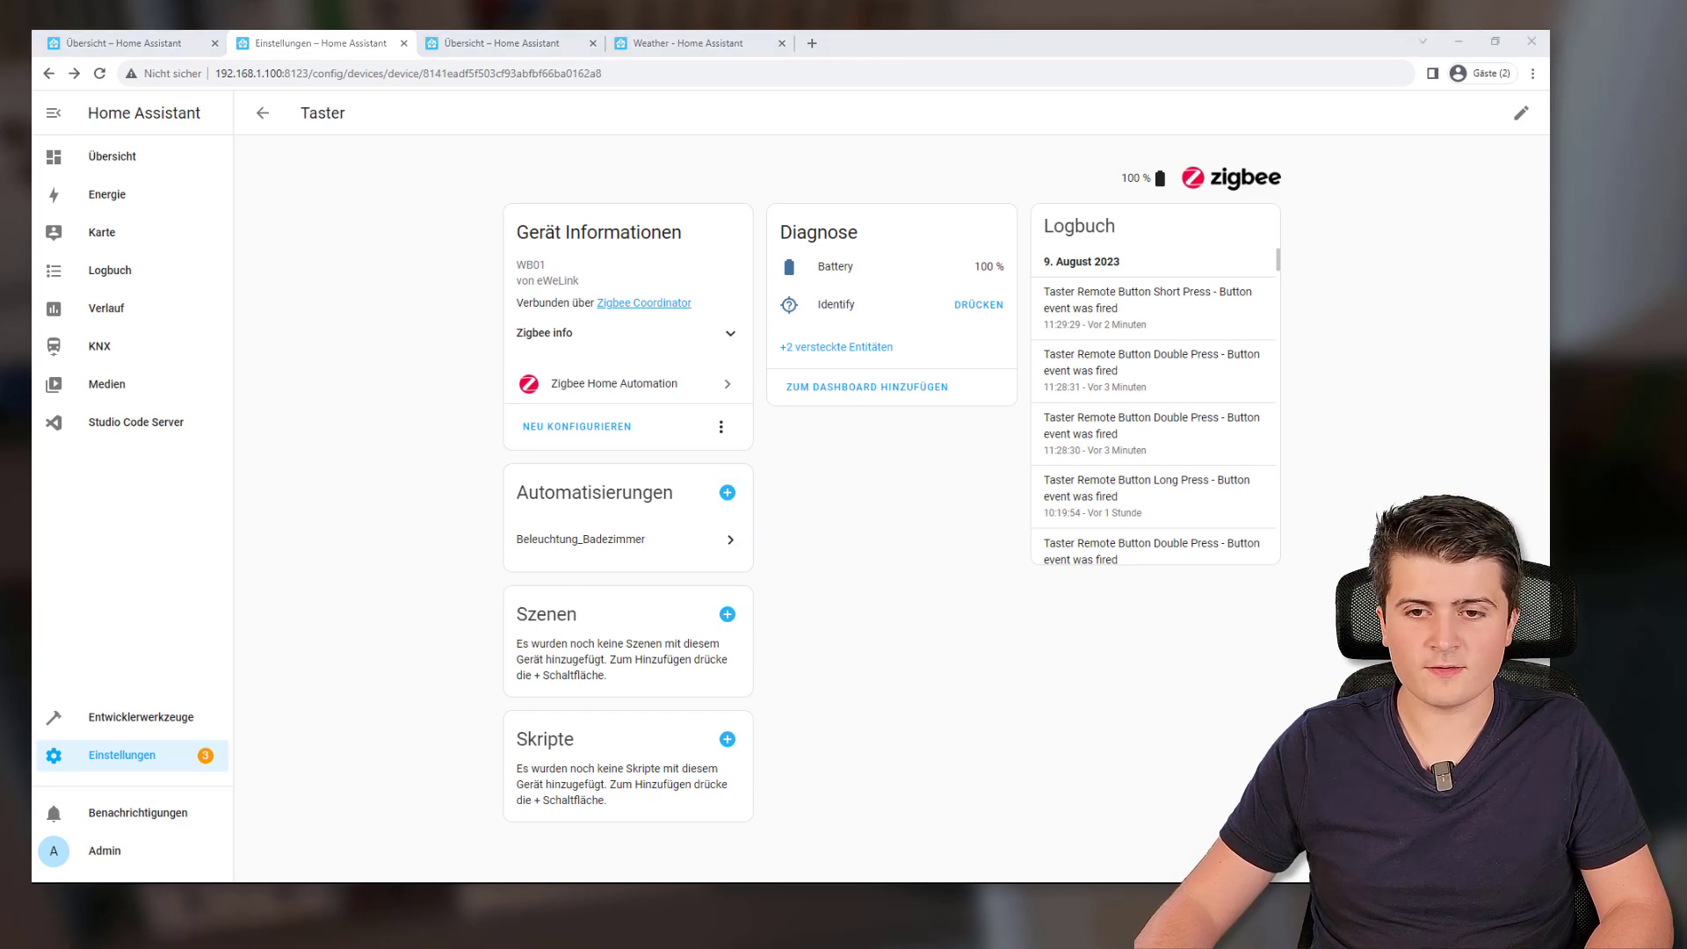
pyautogui.hotkey('alt', 'Tab')
pyautogui.click(304, 45)
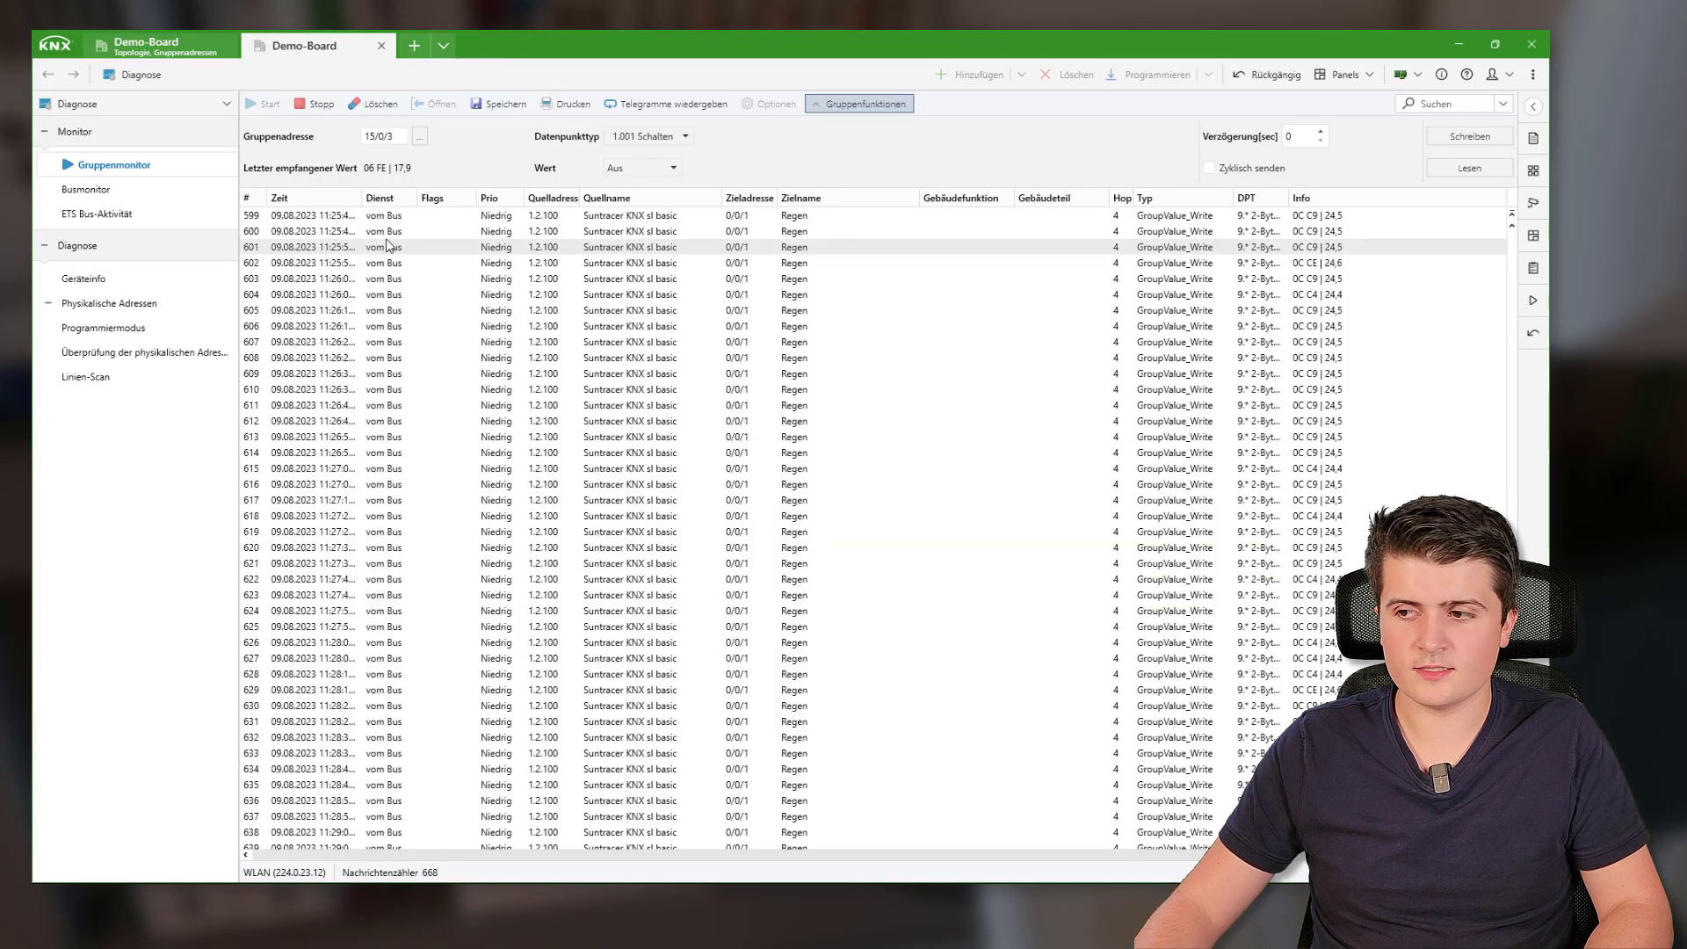
# Clear old telegrams in the ETS group monitor, then return to the Taster device page
pyautogui.press('Delete')
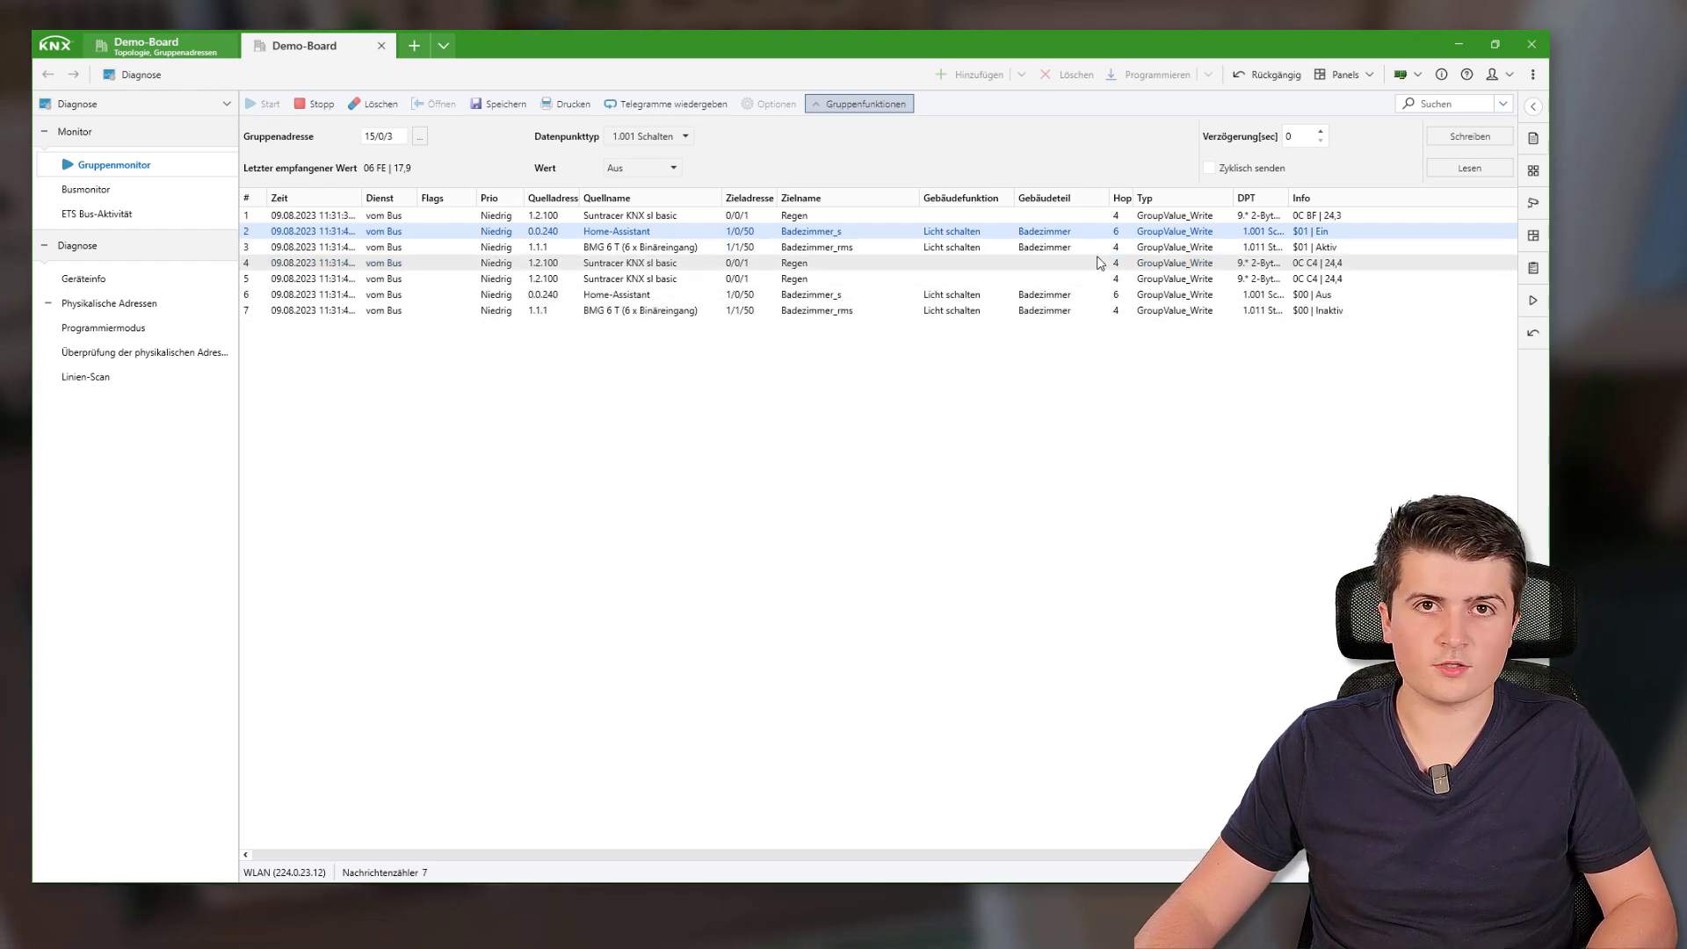
pyautogui.hotkey('alt', 'Tab')
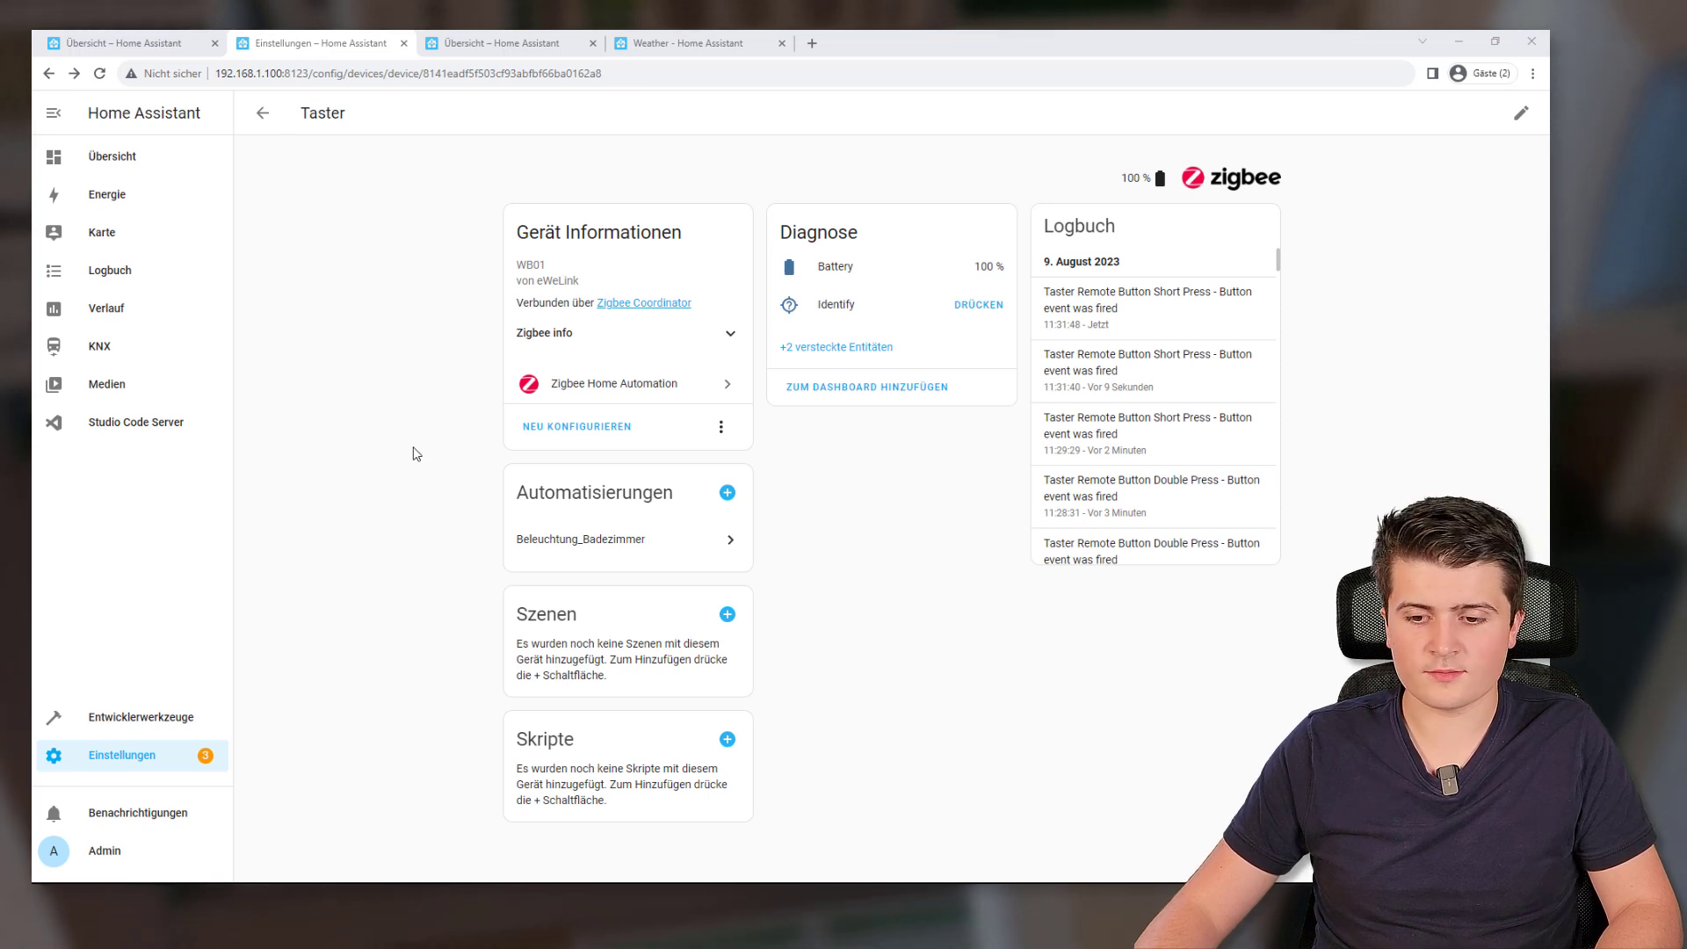
# Inspect the 11:31:40 trace: false condition and else-branch knx.send to 1/0/50
pyautogui.click(553, 551)
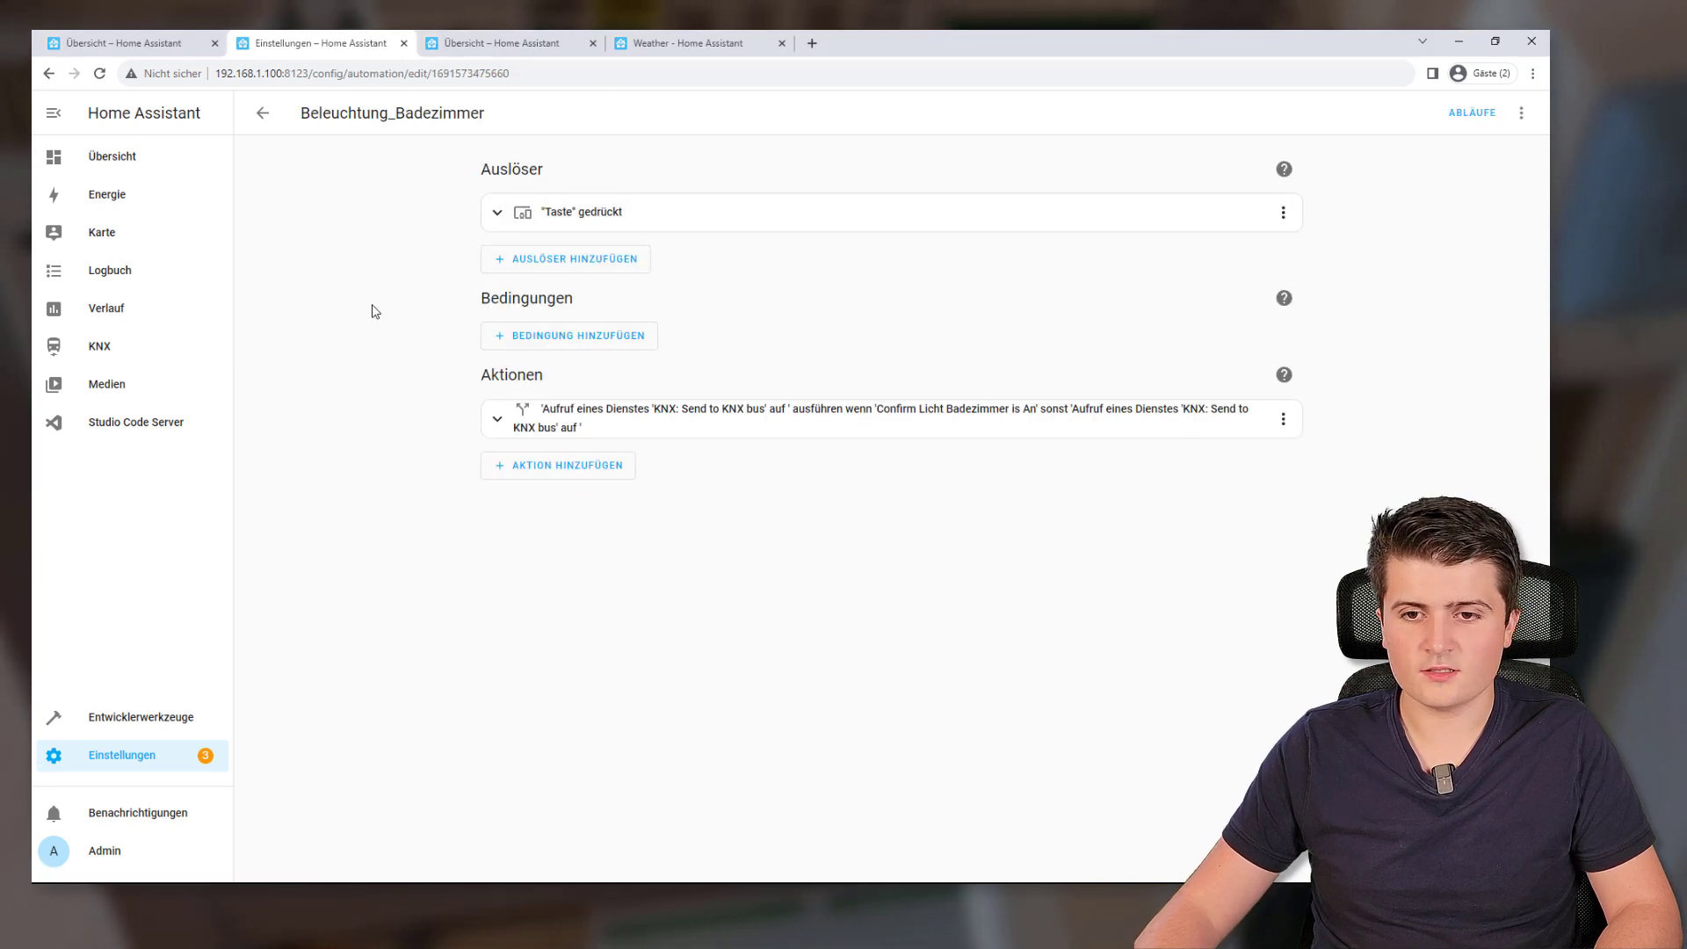
pyautogui.click(1457, 117)
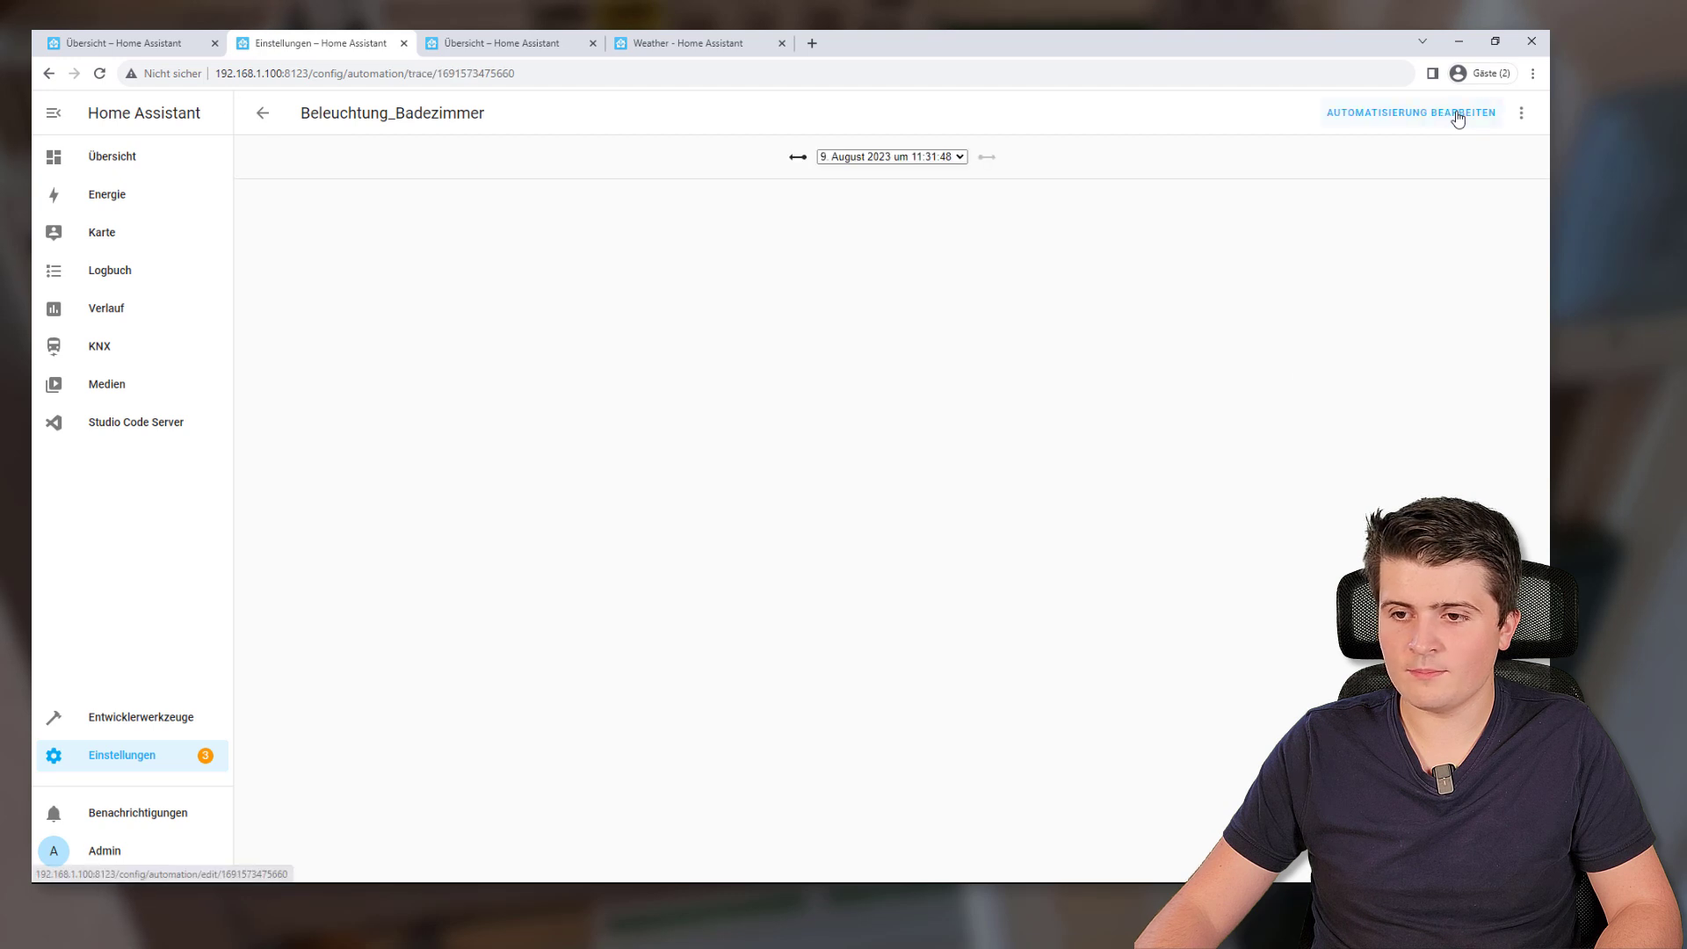
pyautogui.click(797, 156)
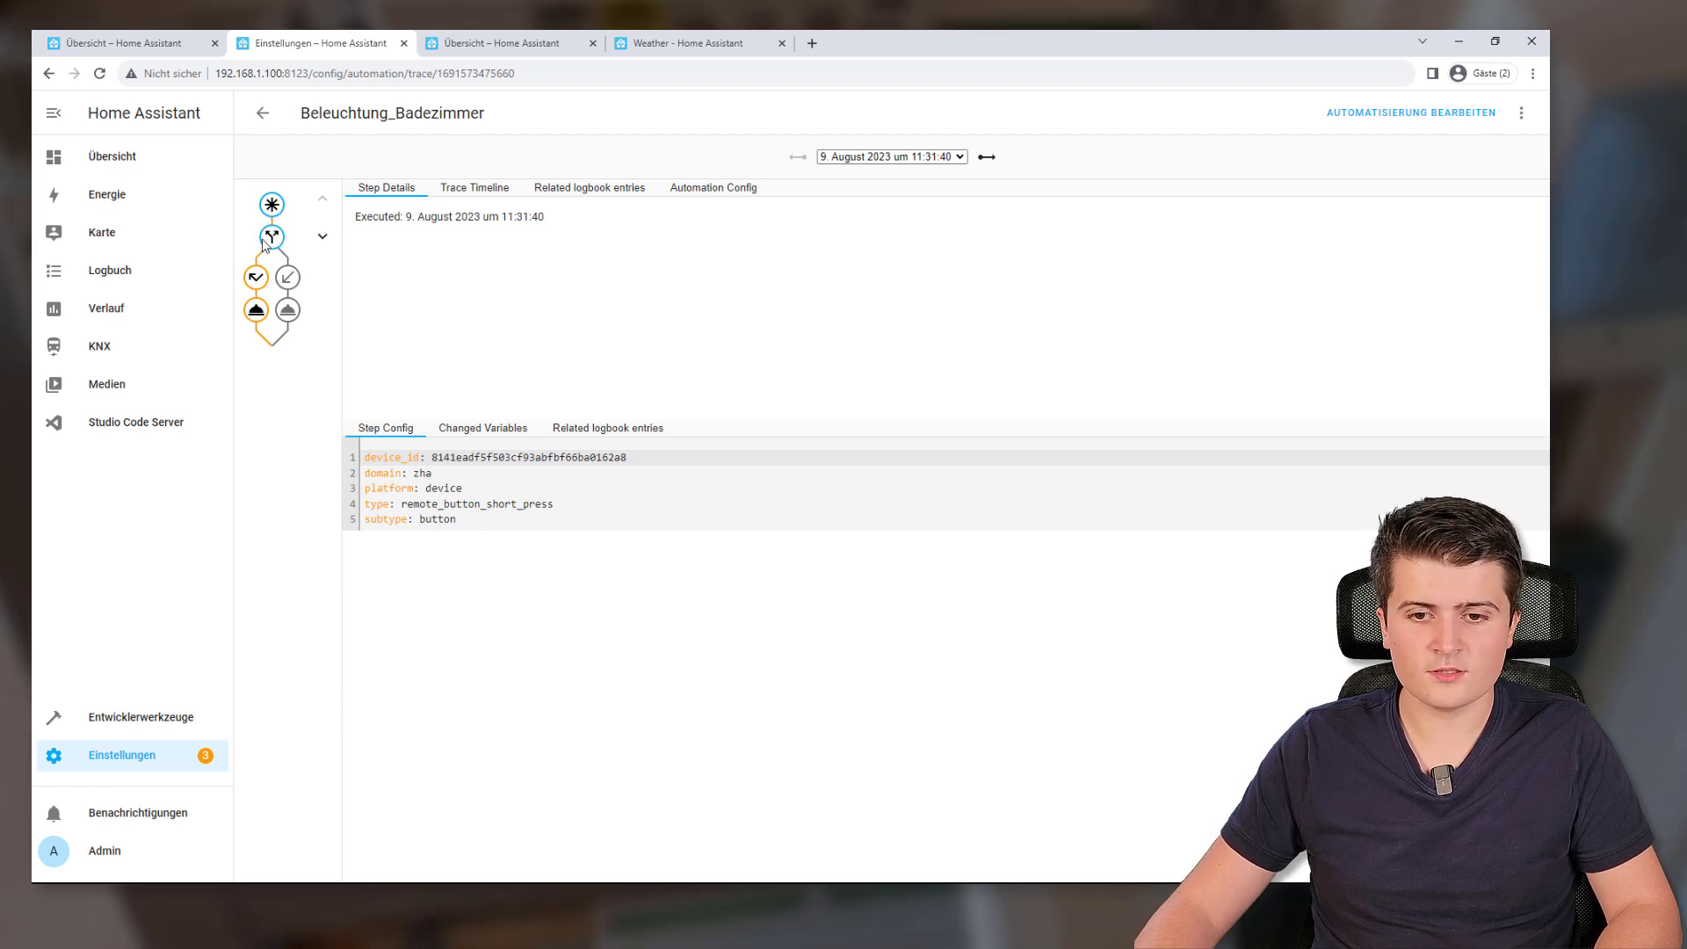
pyautogui.click(272, 236)
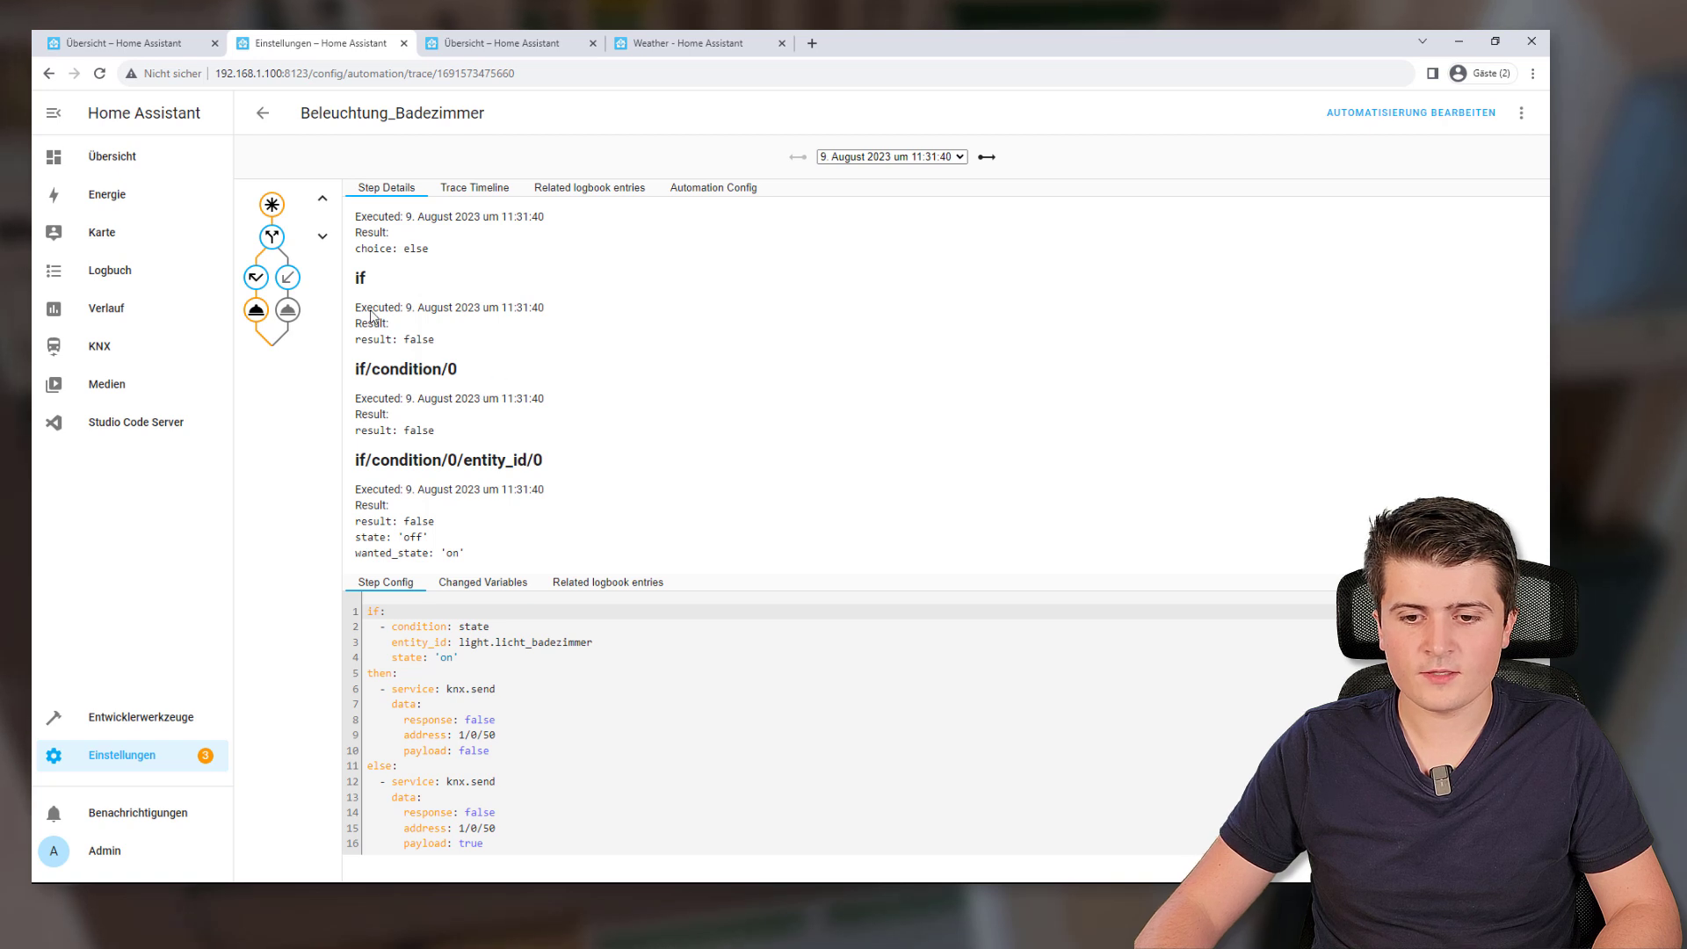
pyautogui.moveTo(444, 437); pyautogui.dragTo(357, 434)
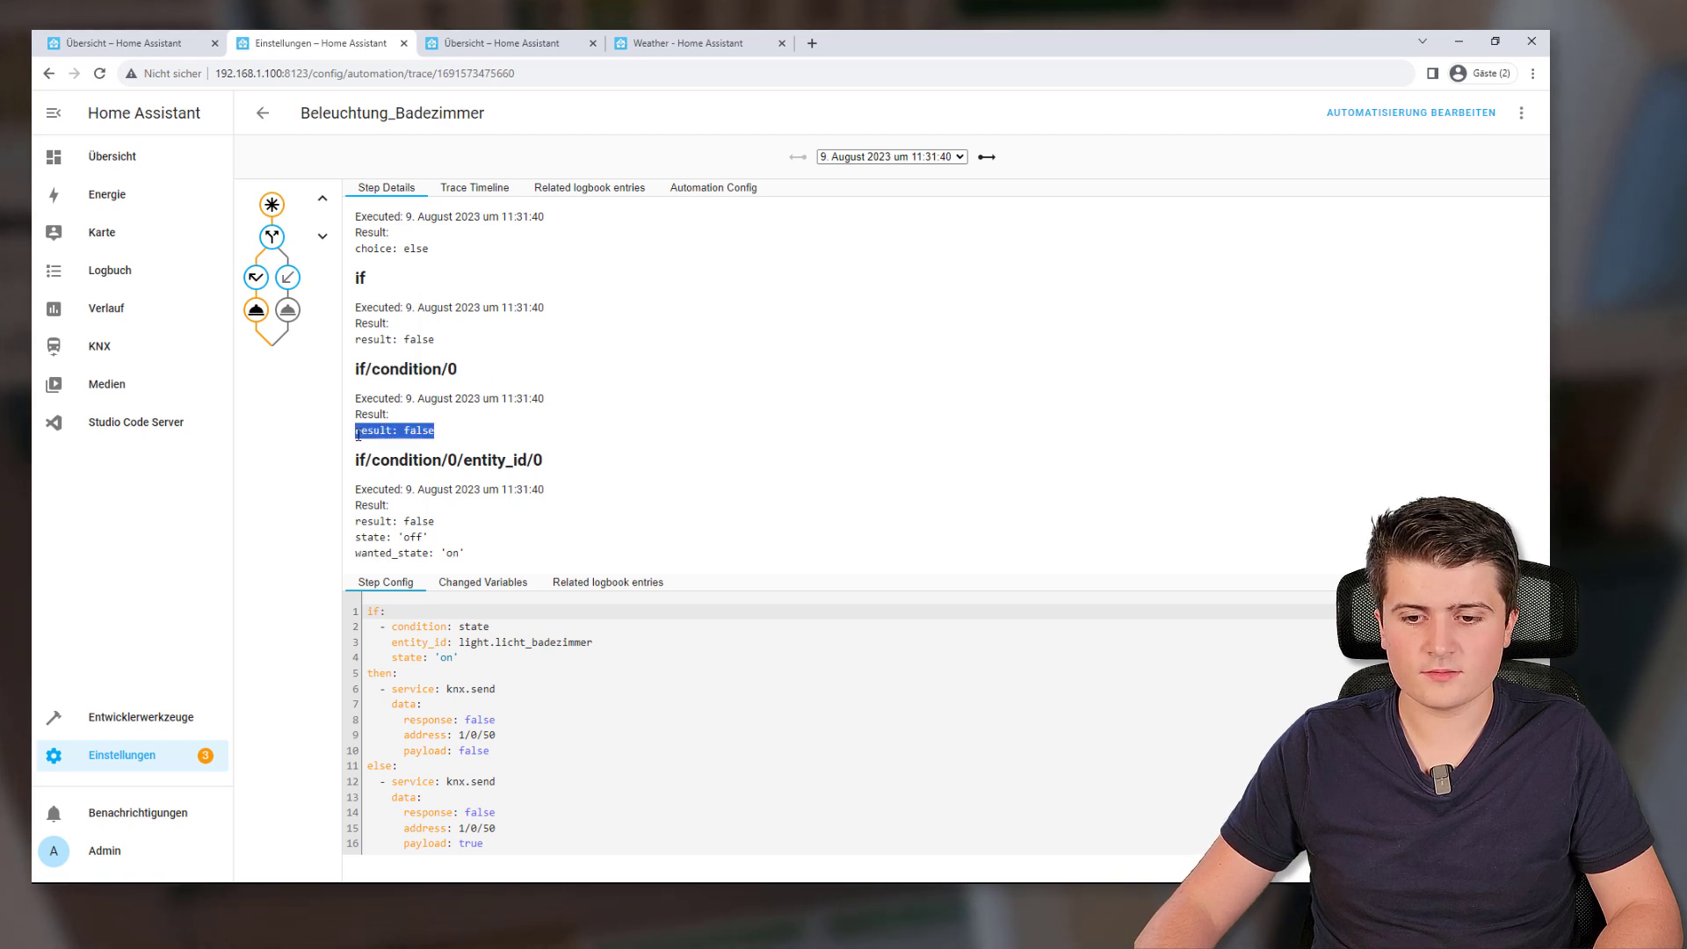
pyautogui.click(499, 443)
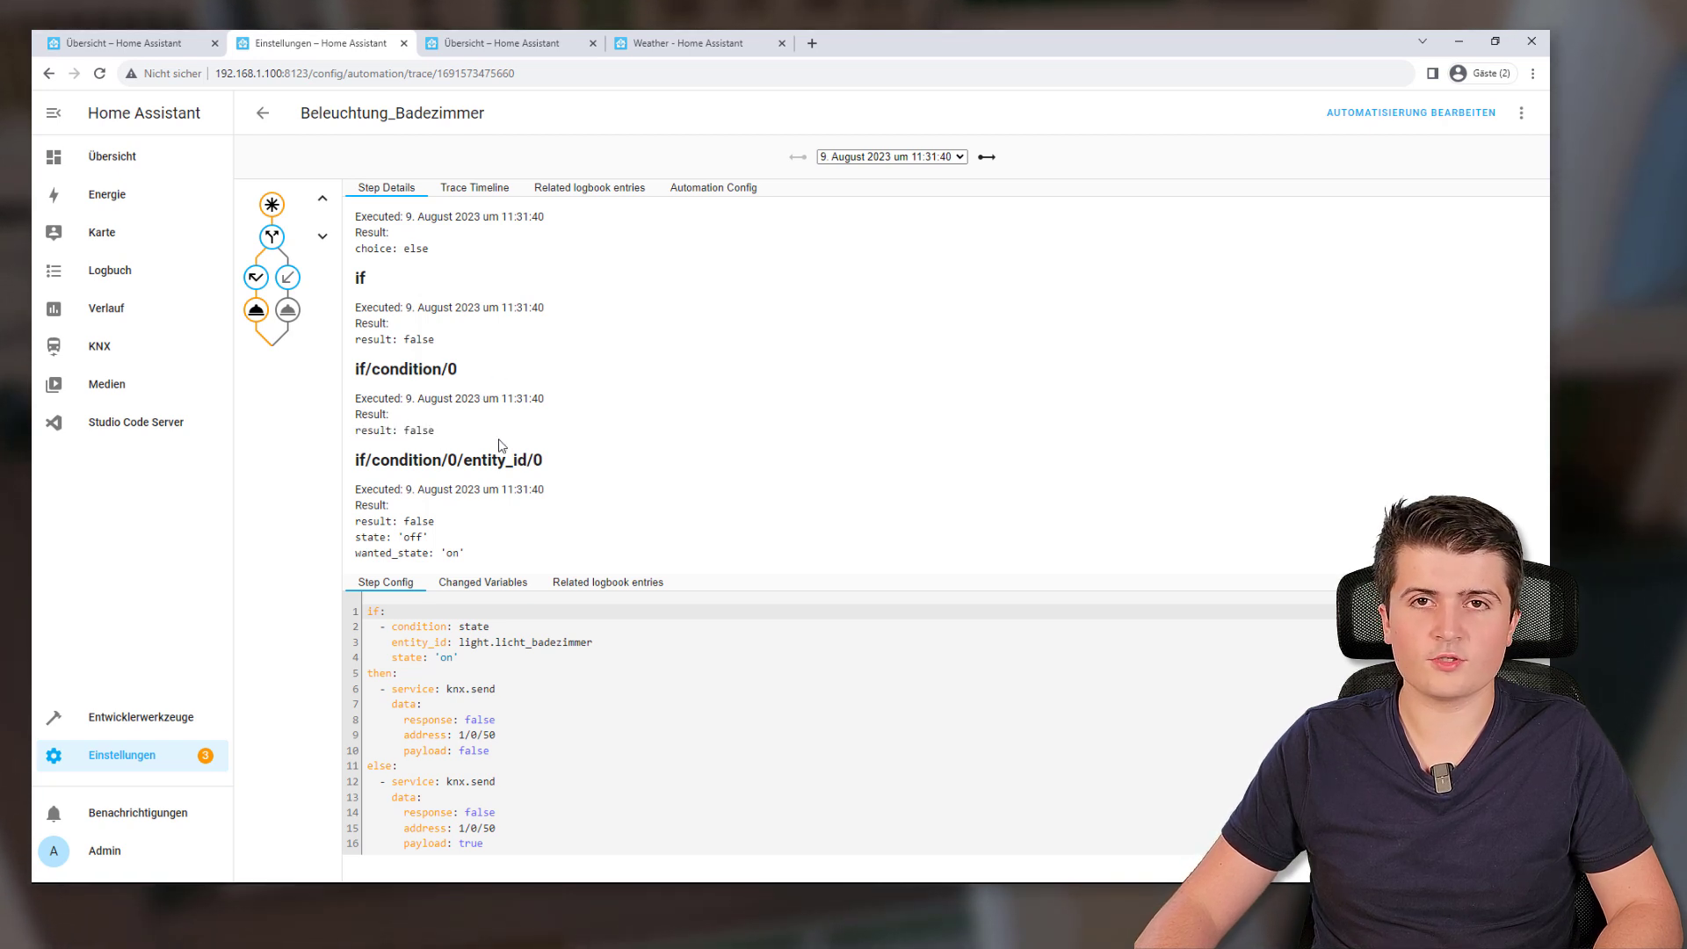
pyautogui.click(259, 311)
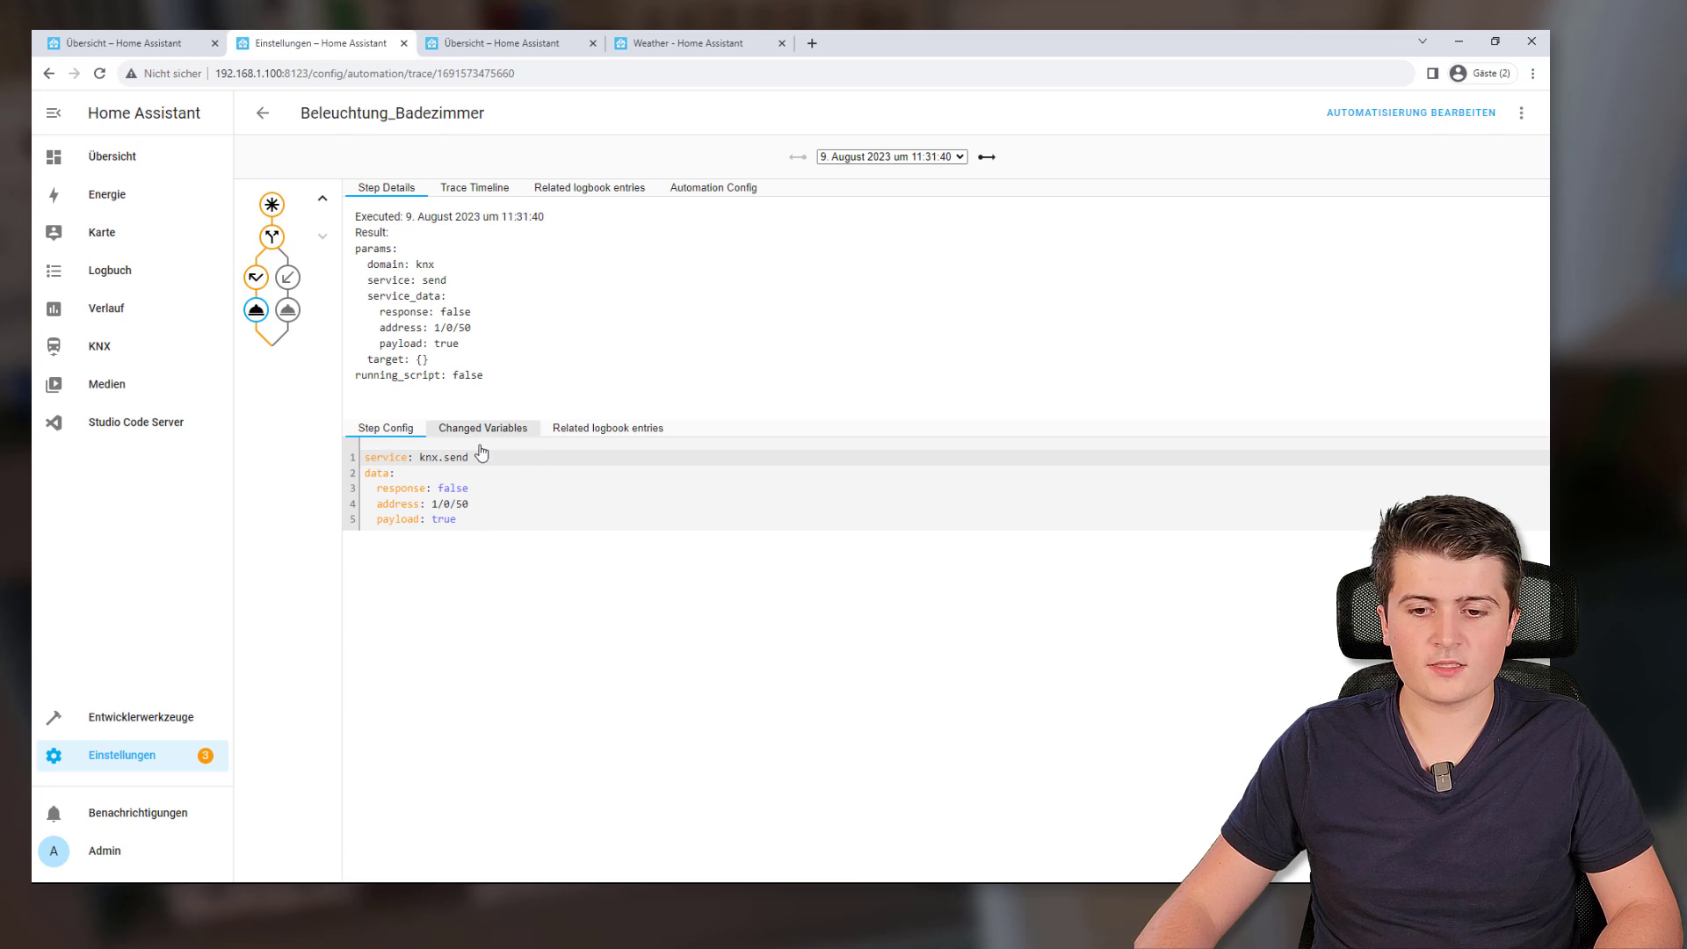
pyautogui.click(466, 509)
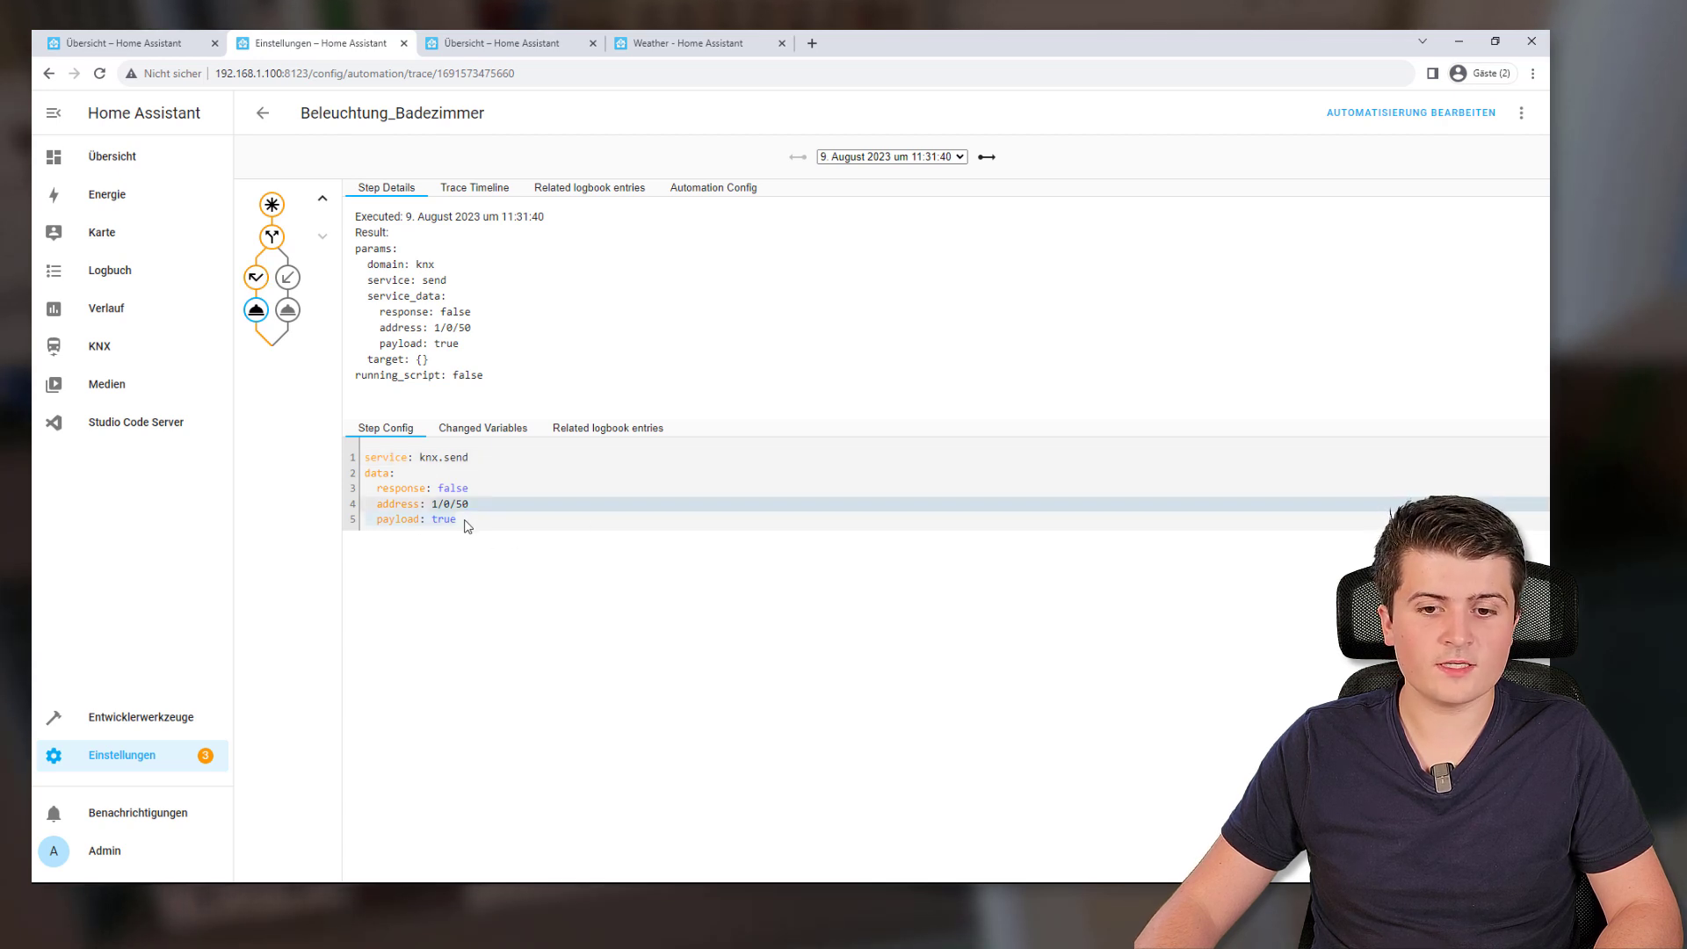
# Inspect the 11:31:48 trace's then-branch knx.send, then return to the automation editor
pyautogui.click(988, 158)
pyautogui.click(272, 237)
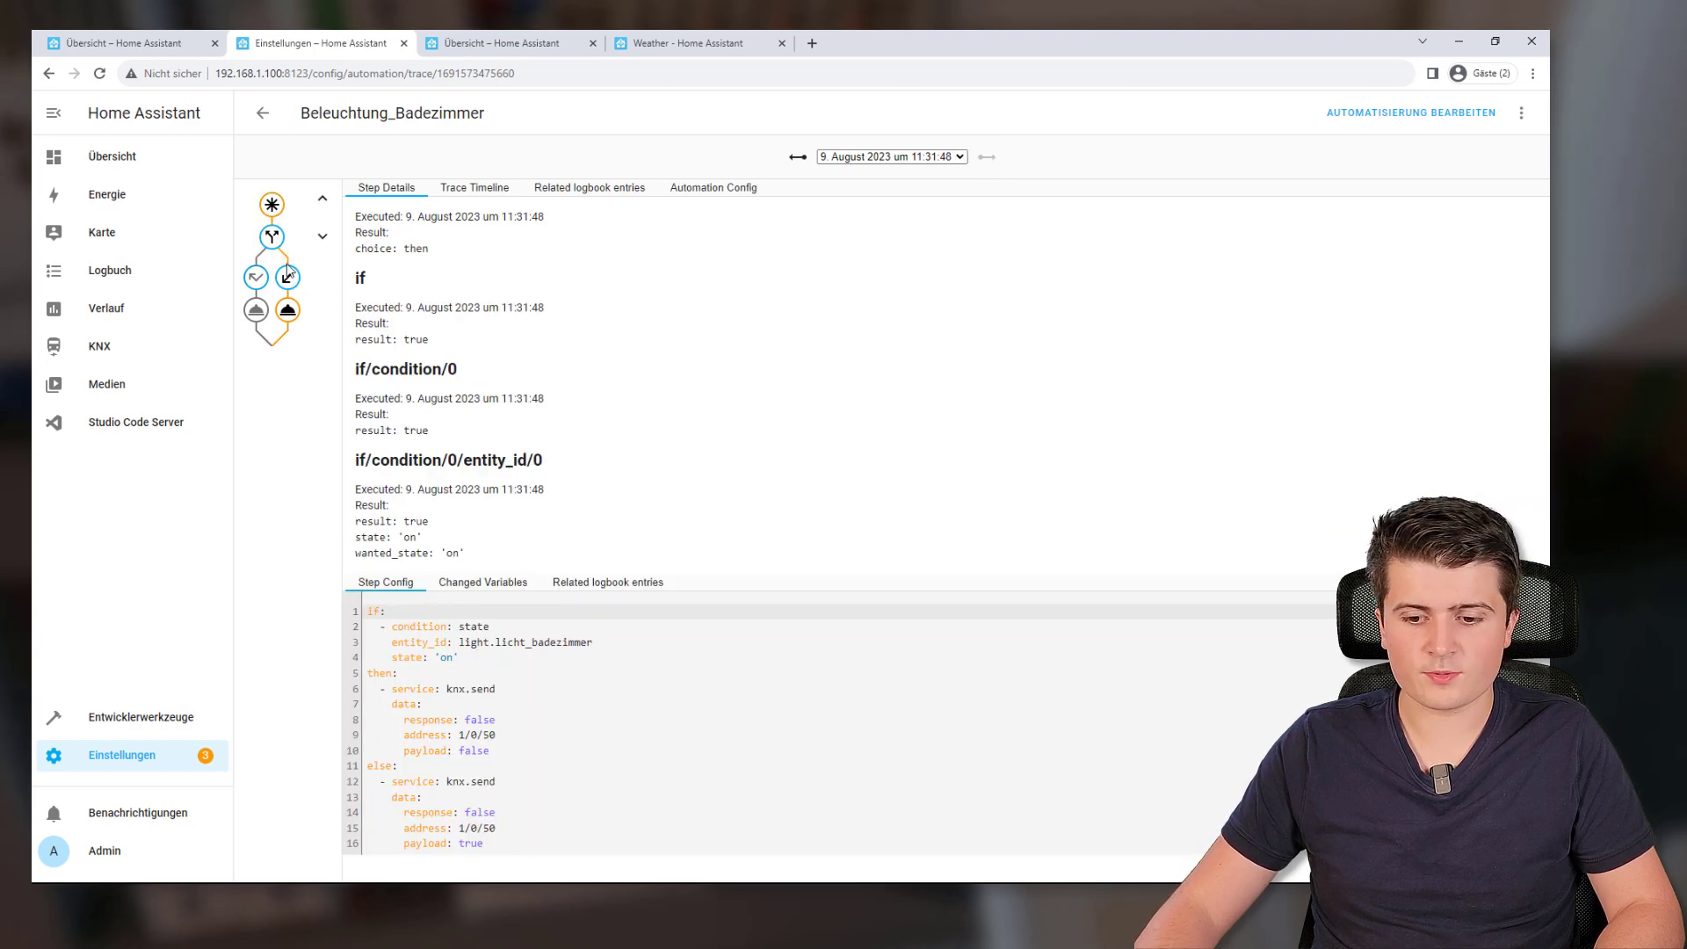
pyautogui.click(287, 310)
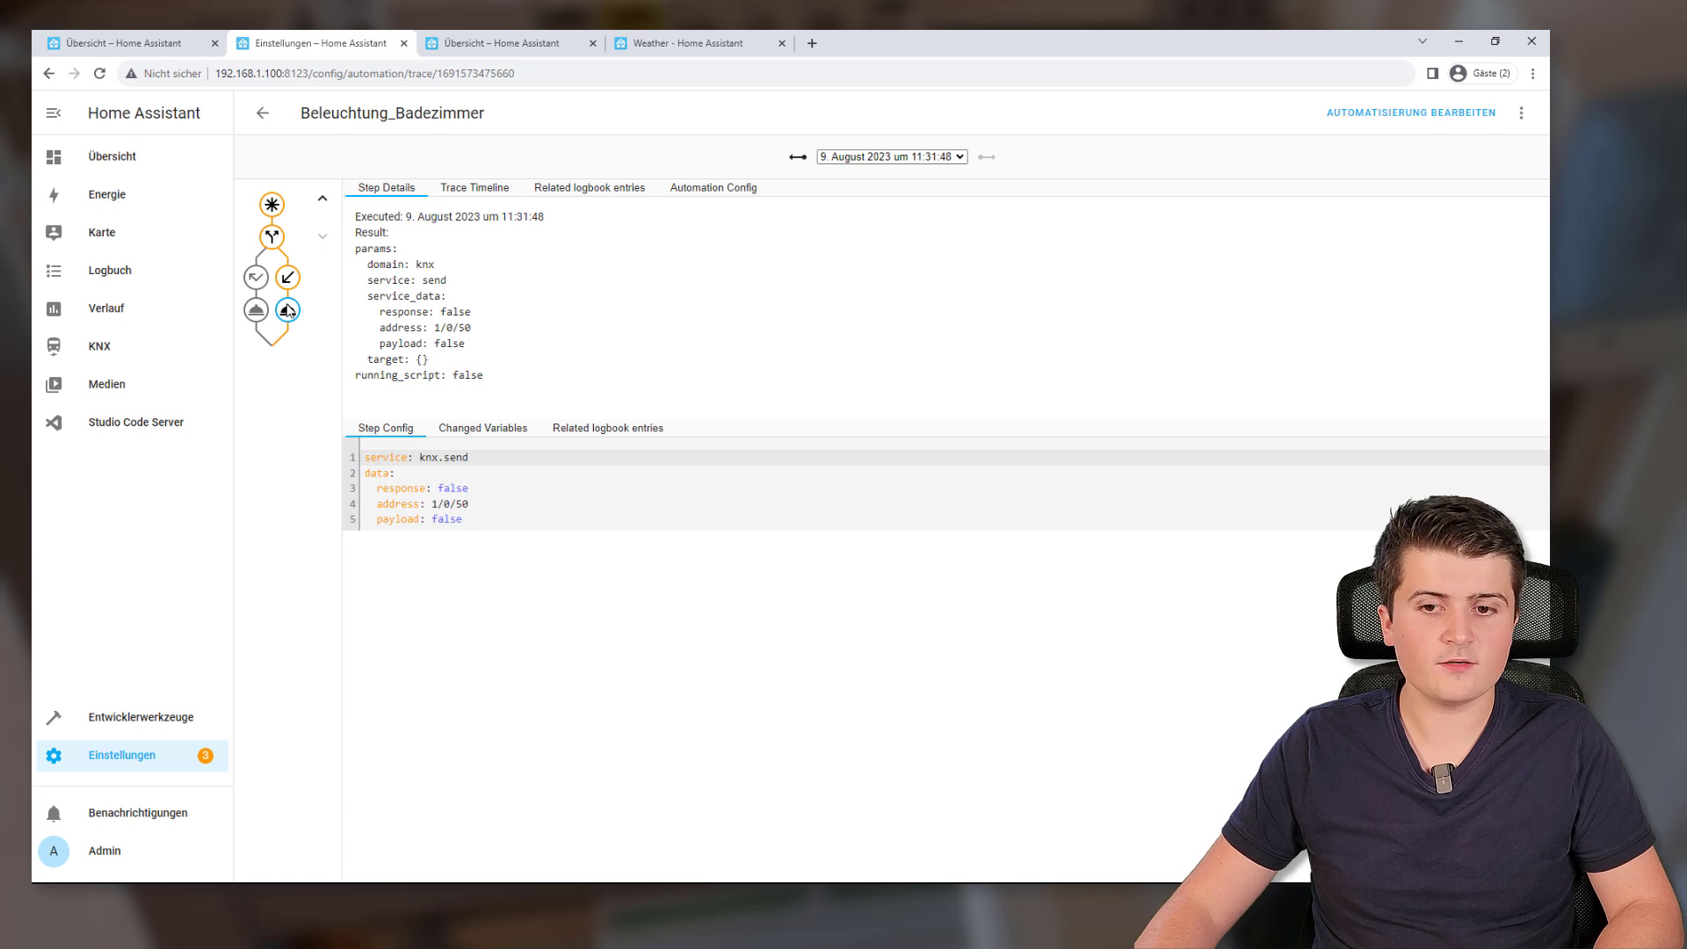
pyautogui.moveTo(493, 519); pyautogui.dragTo(389, 481)
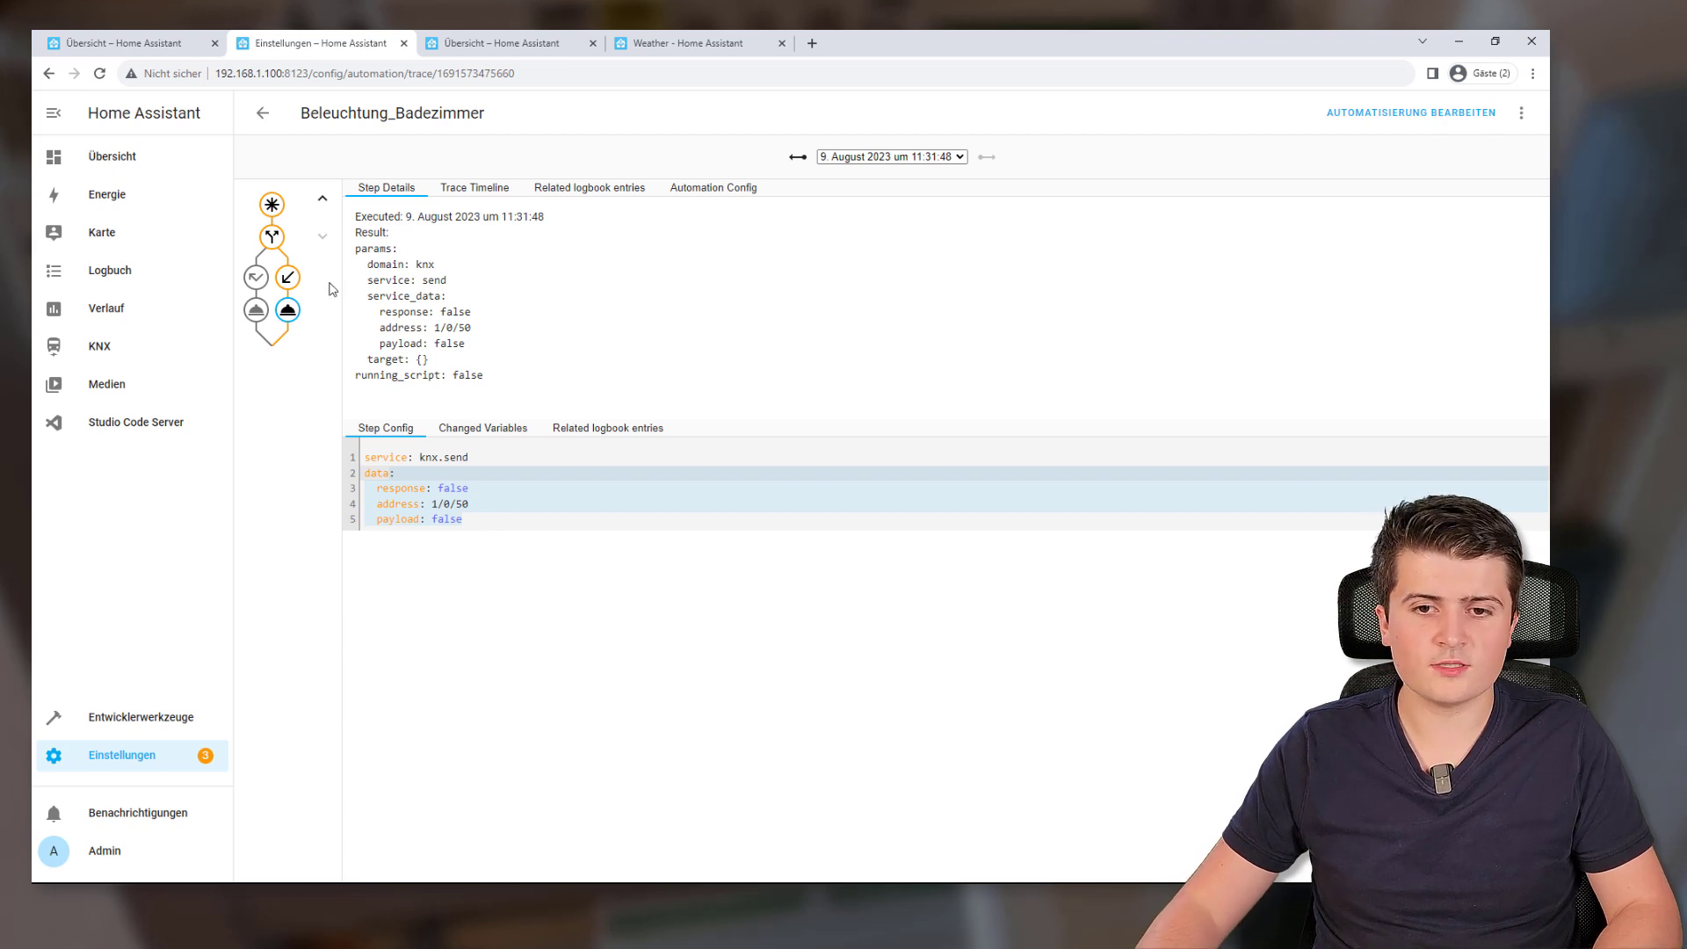
pyautogui.click(262, 113)
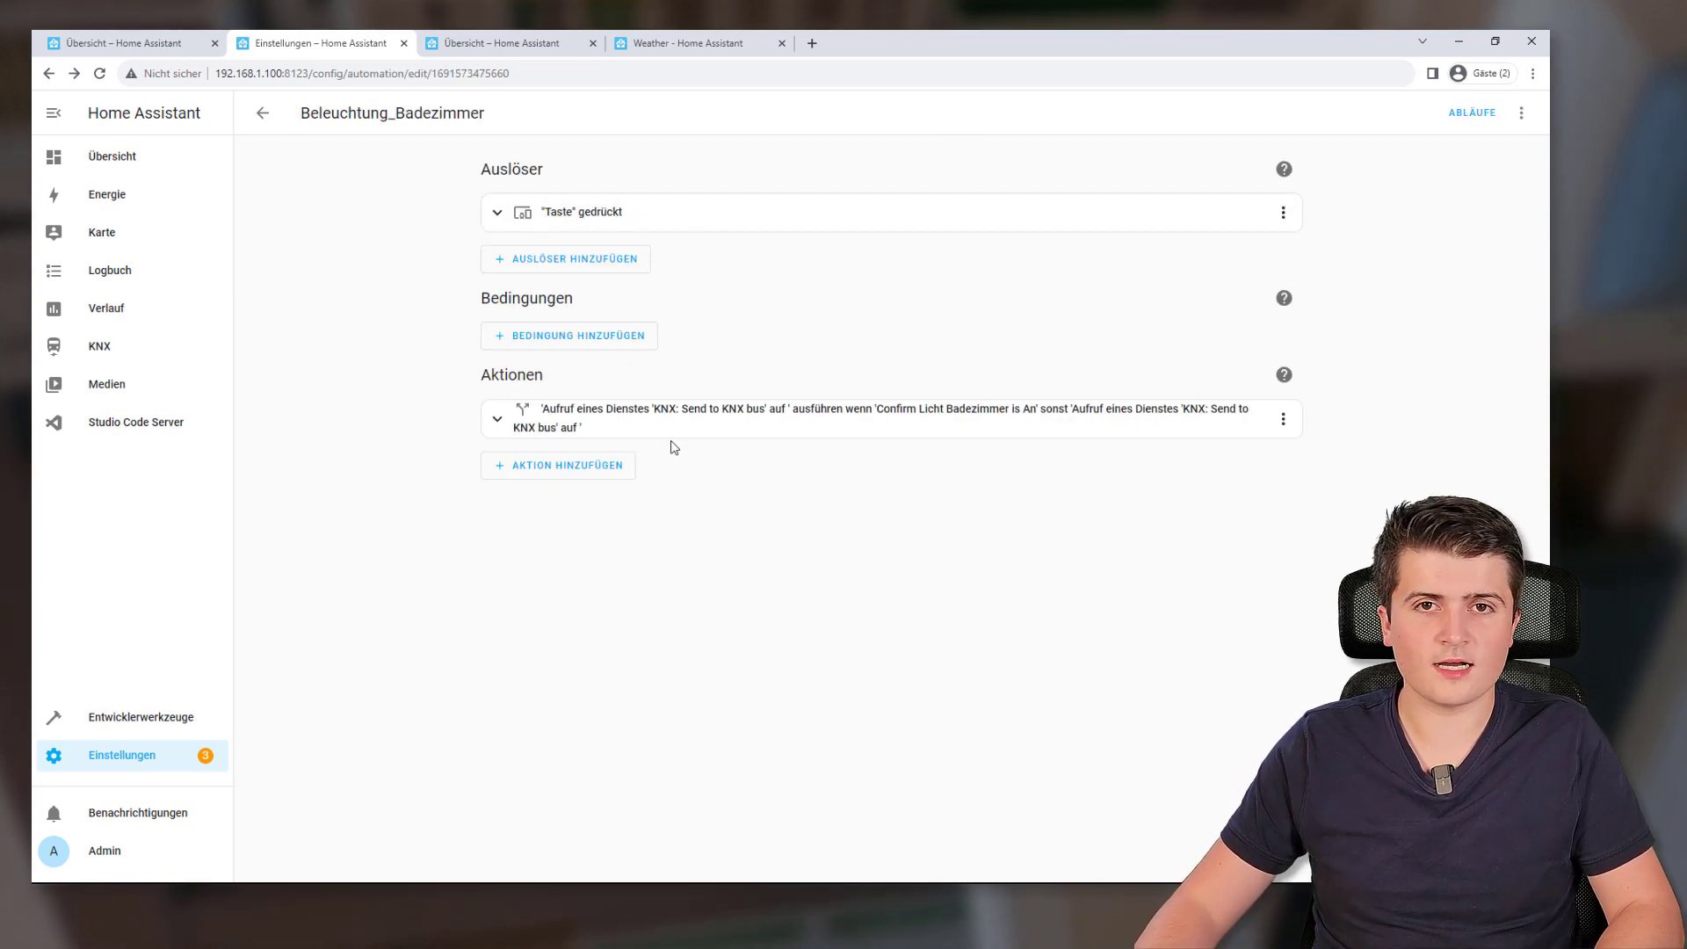
# Show the Beleuchtung_Badezimmer automation as YAML
pyautogui.click(1517, 128)
pyautogui.click(1432, 384)
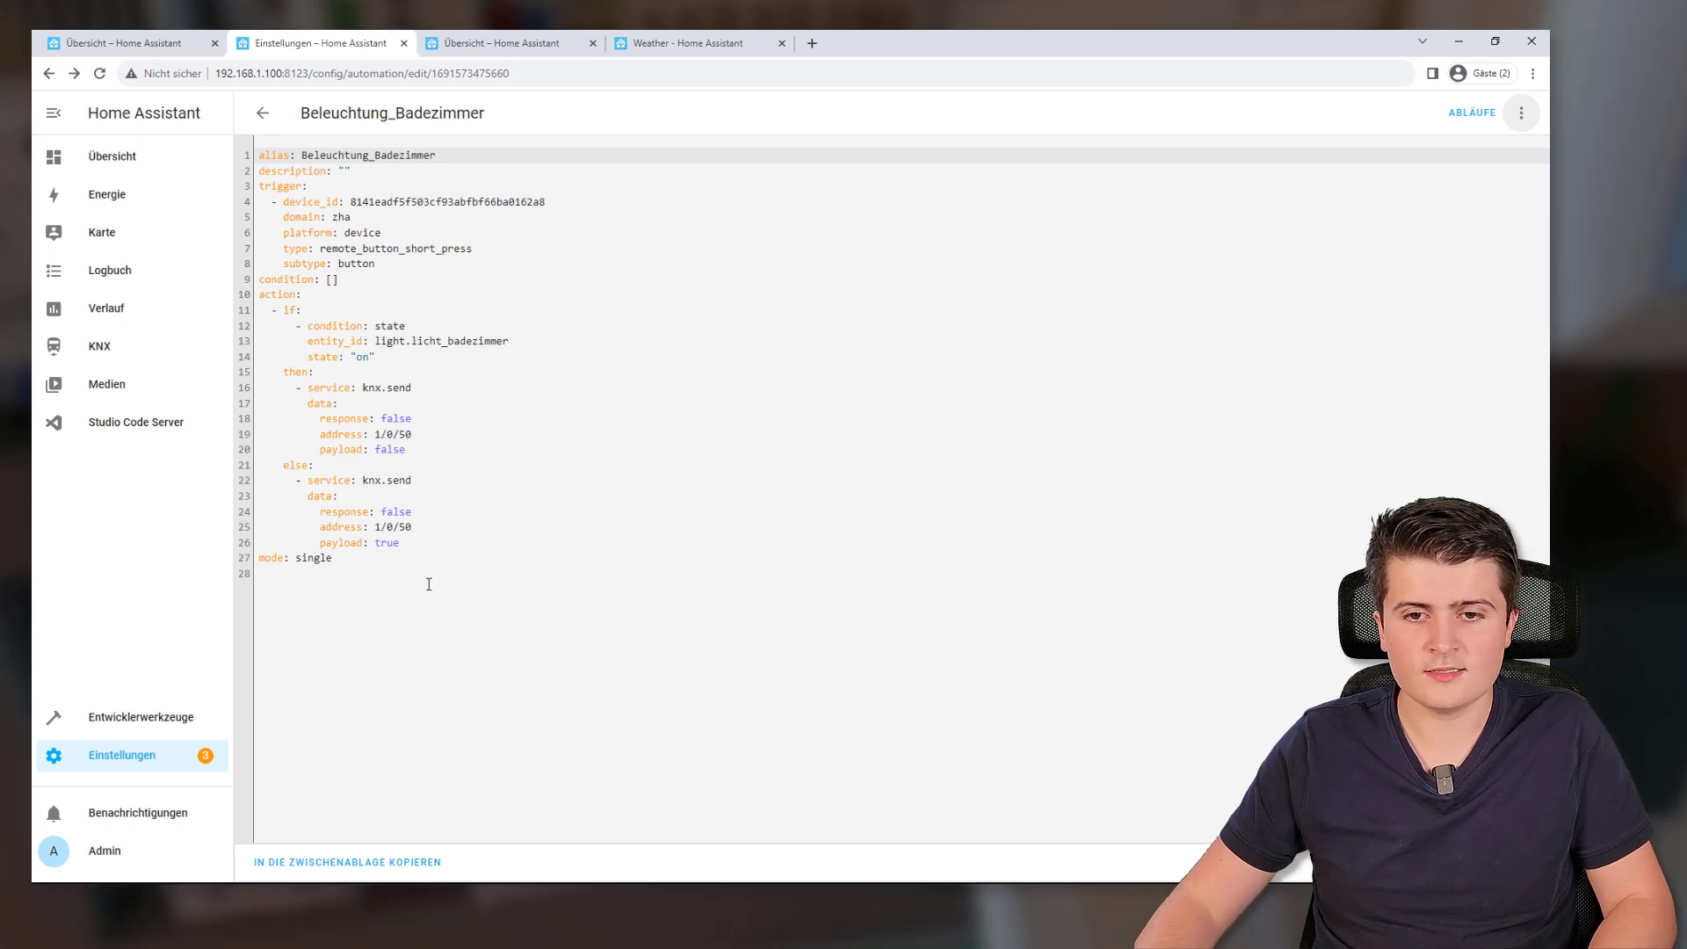
pyautogui.hotkey('ctrl', 'a')
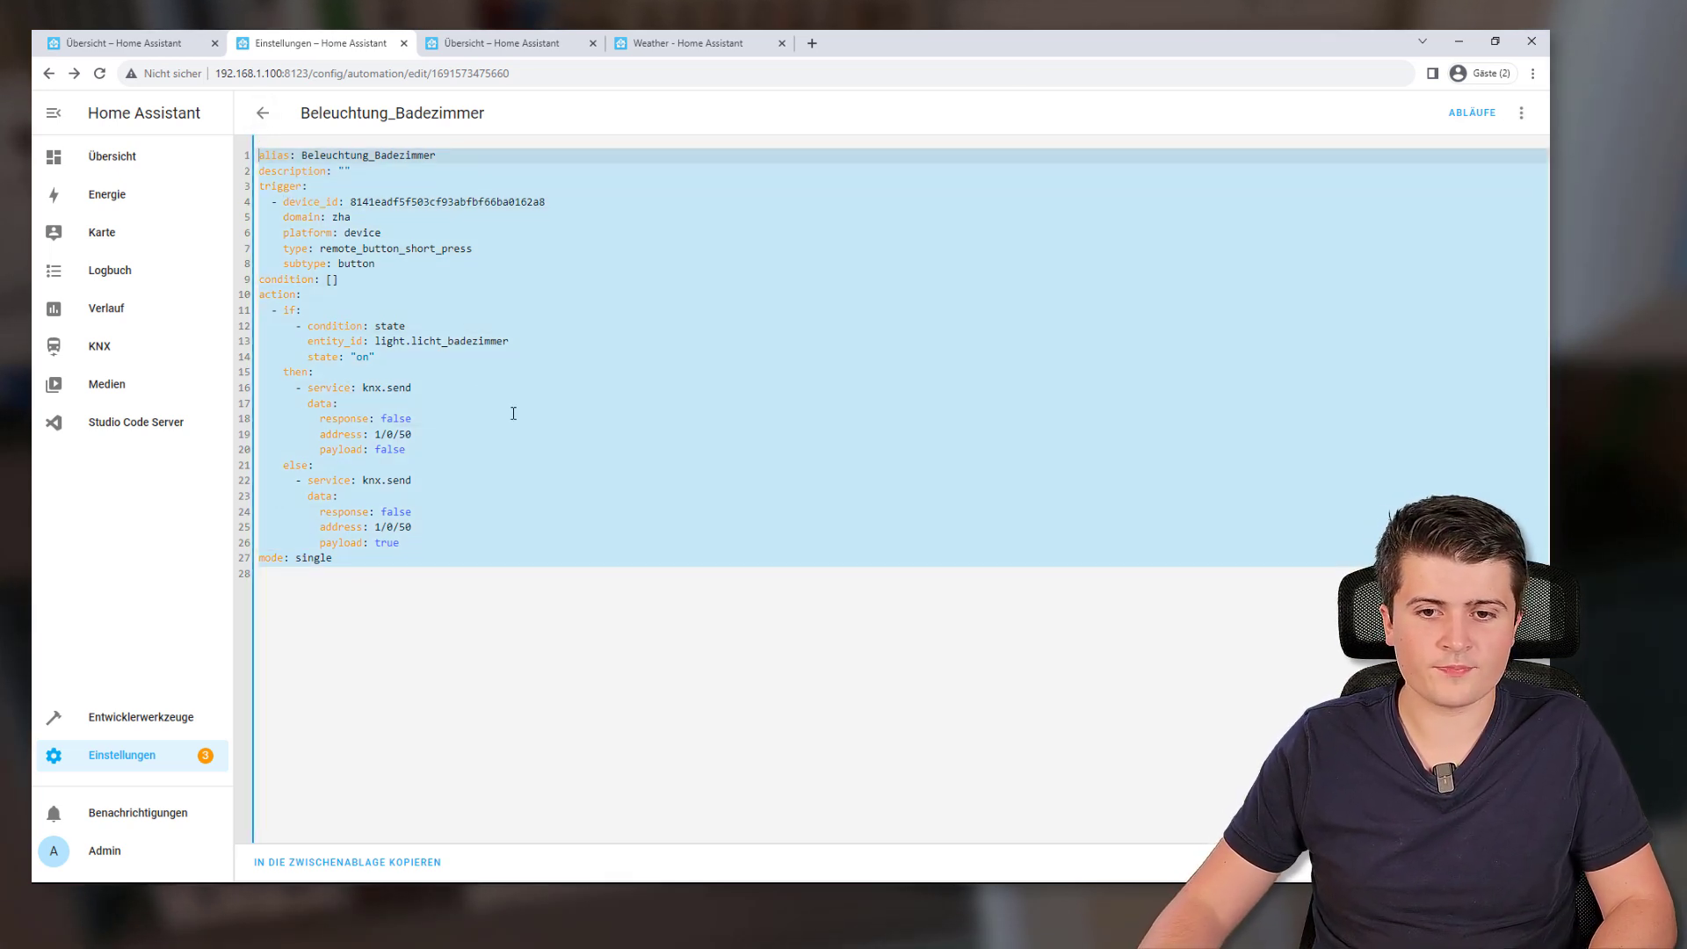
pyautogui.click(513, 412)
# Highlight the trigger, action and then-branch YAML lines, then switch to the Übersicht dashboard
pyautogui.moveTo(263, 187); pyautogui.dragTo(392, 267)
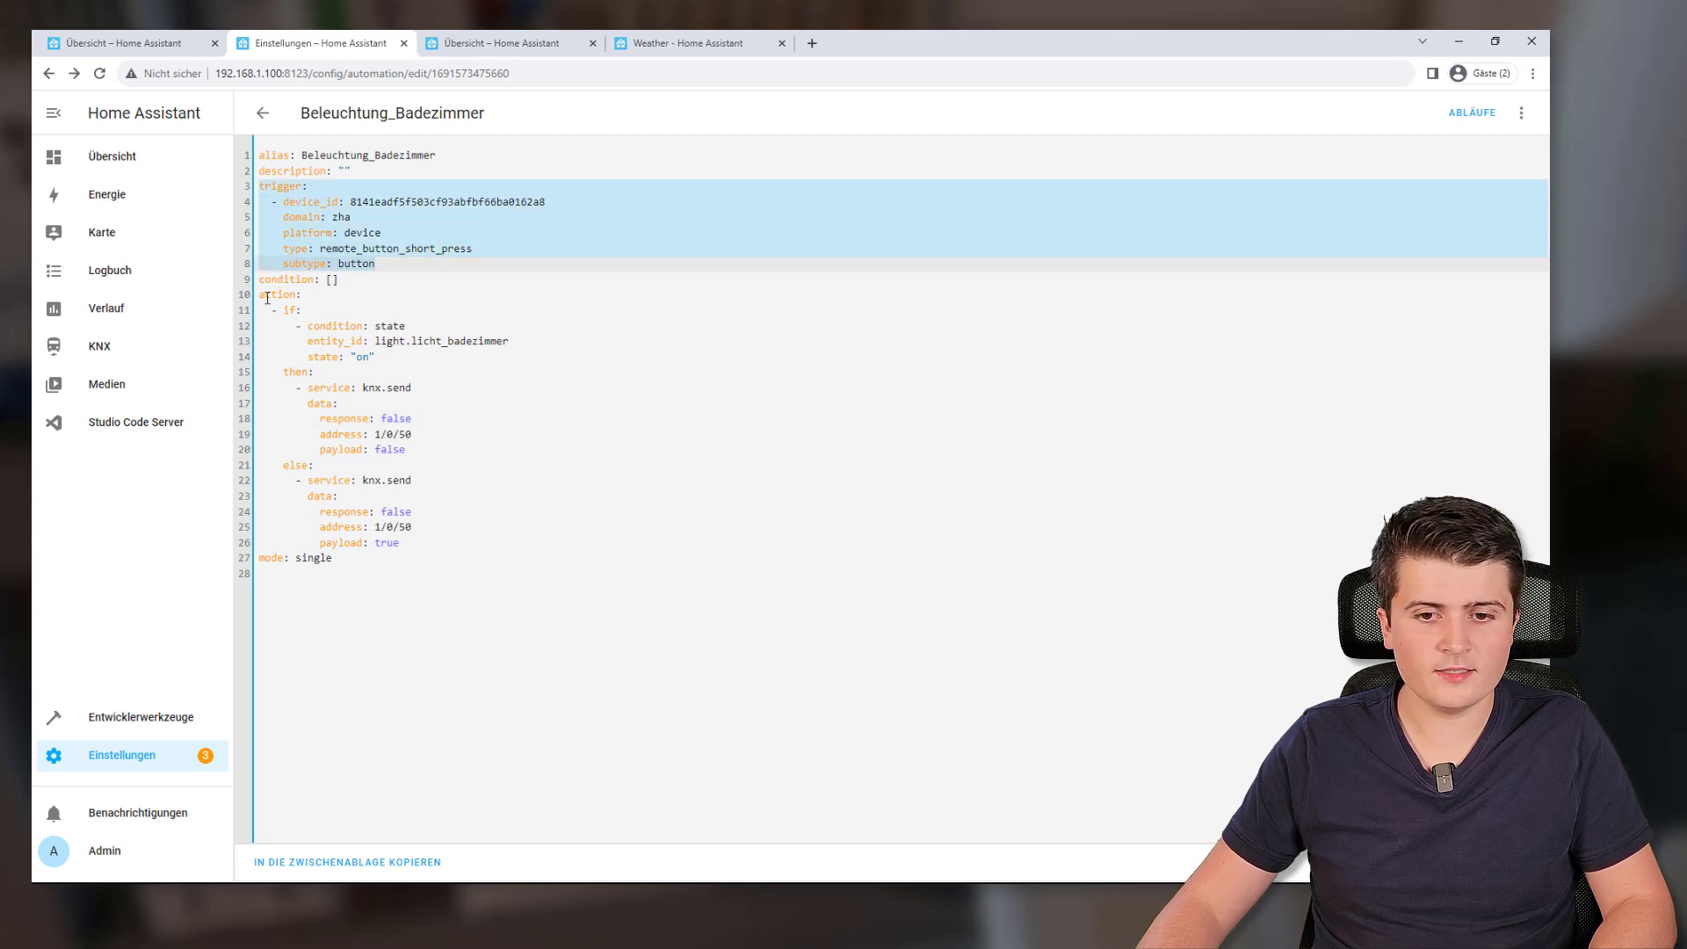
pyautogui.moveTo(263, 298); pyautogui.dragTo(308, 299)
pyautogui.press('Down')
pyautogui.press('Down')
pyautogui.press('Down')
pyautogui.press('Down')
pyautogui.press('Down')
pyautogui.press('Down')
pyautogui.press('Down')
pyautogui.press('Down')
pyautogui.press('Down')
pyautogui.press('Down')
pyautogui.press('Down')
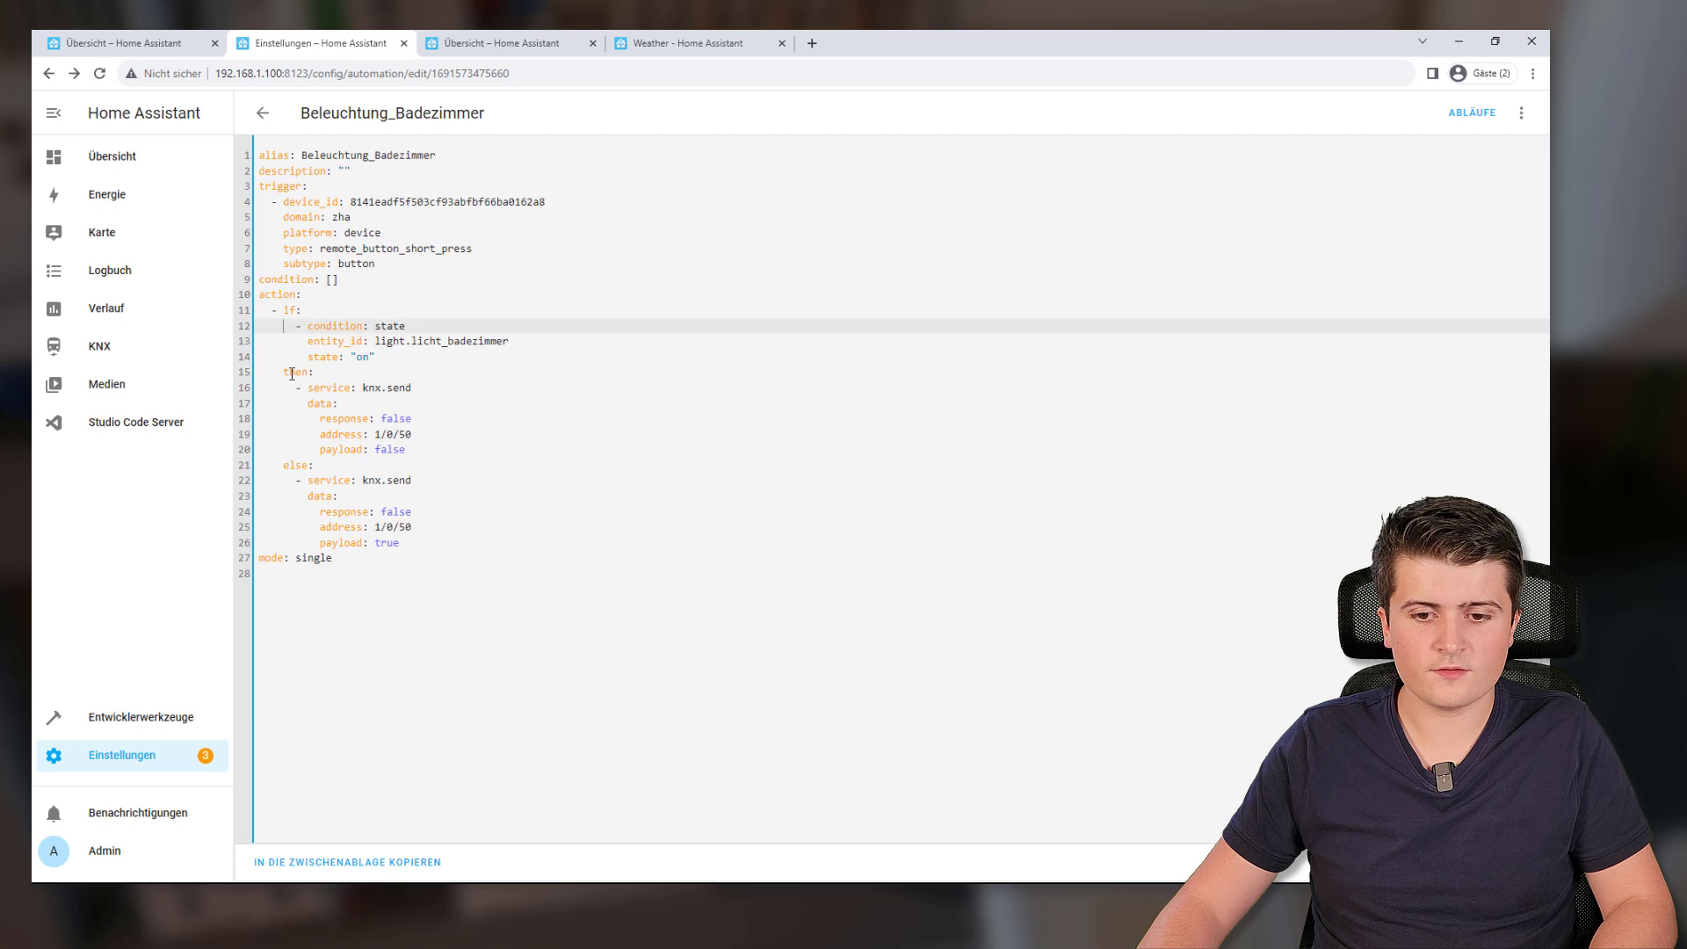
pyautogui.moveTo(276, 387); pyautogui.dragTo(441, 474)
pyautogui.click(445, 510)
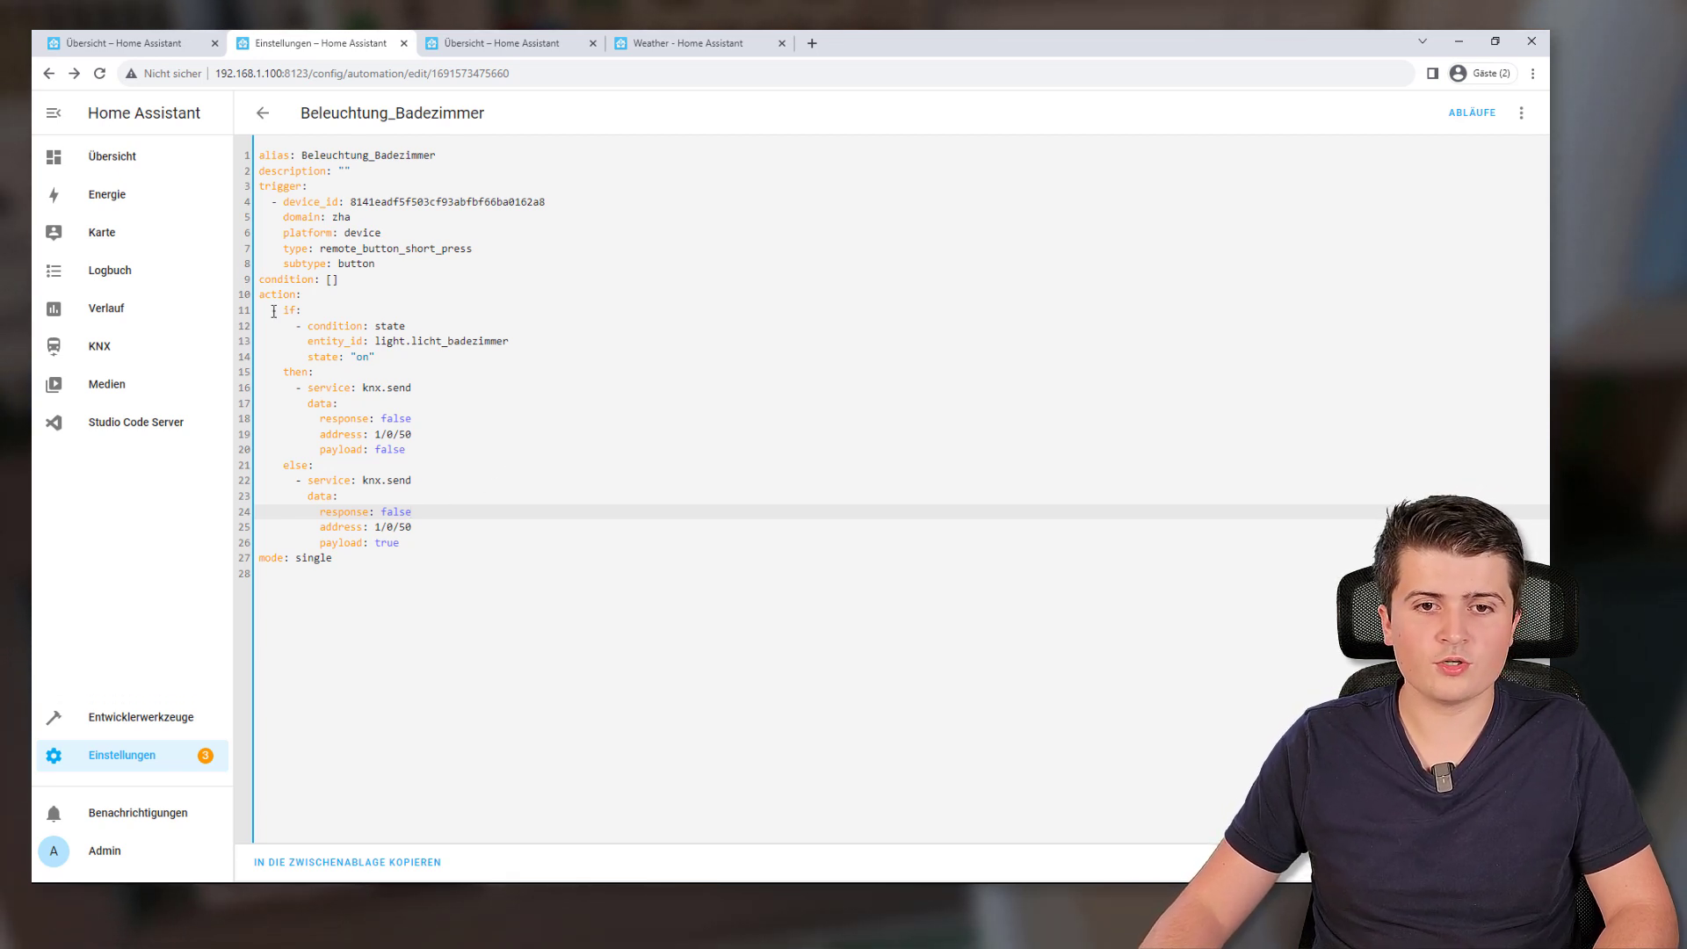
pyautogui.click(133, 42)
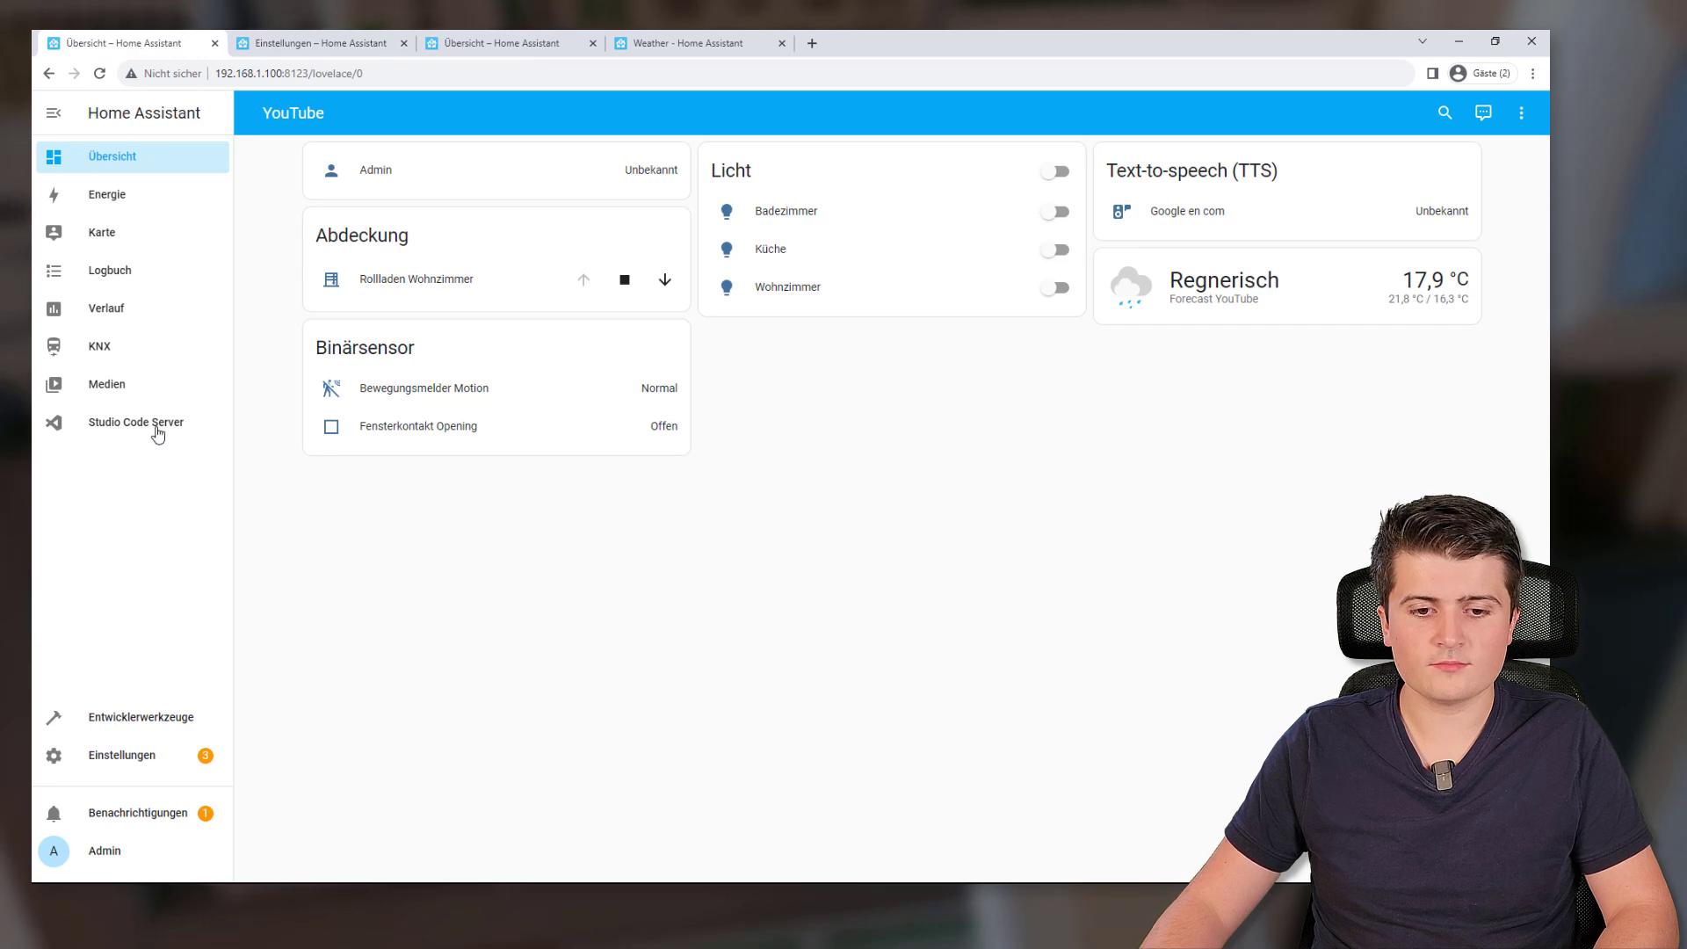
# Review the saved automation in Studio Code Server's automations.yaml, then return to the Taster page
pyautogui.click(158, 435)
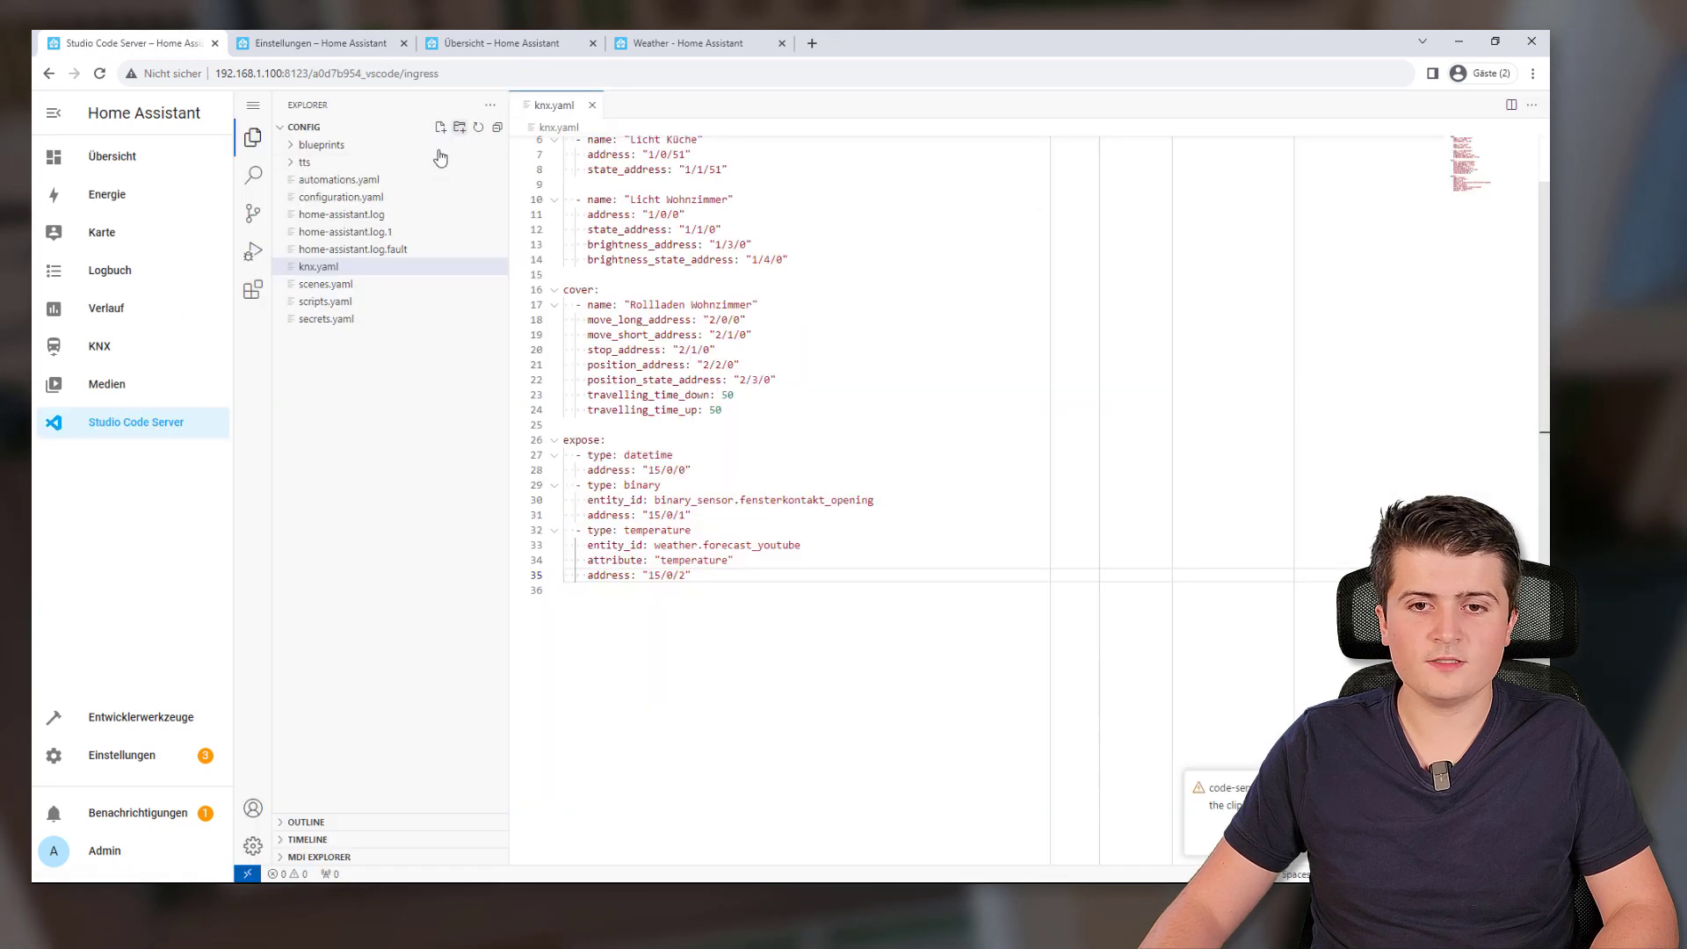
pyautogui.click(333, 180)
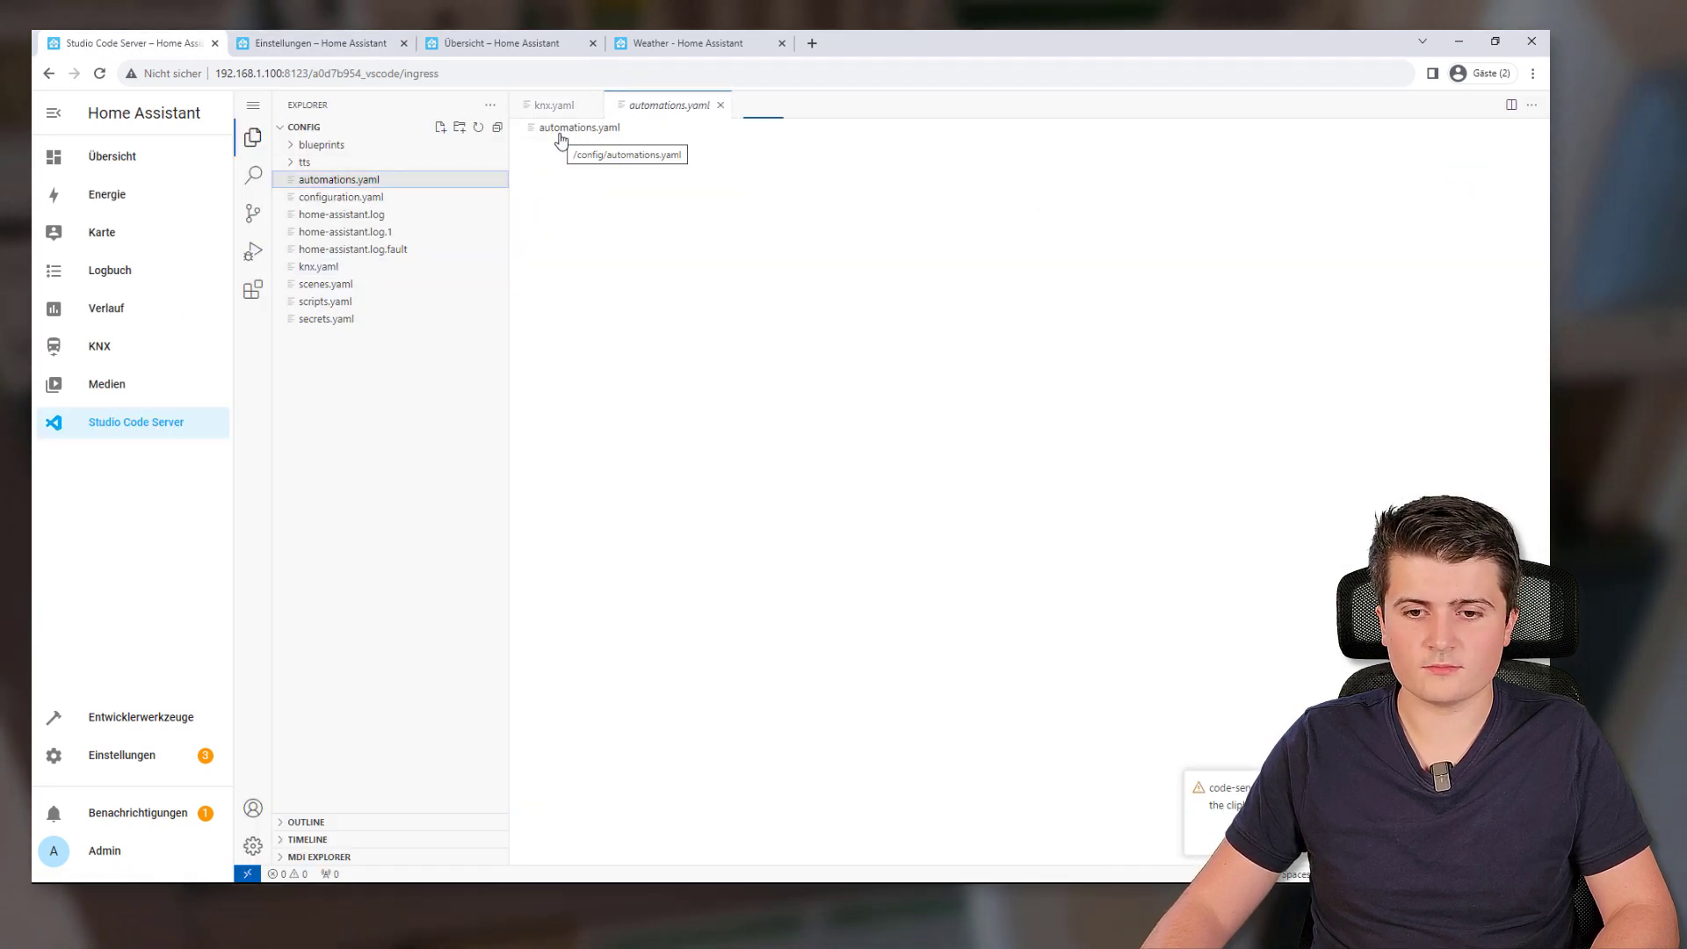
pyautogui.moveTo(567, 142); pyautogui.dragTo(623, 188)
pyautogui.hotkey('ctrl', 'a')
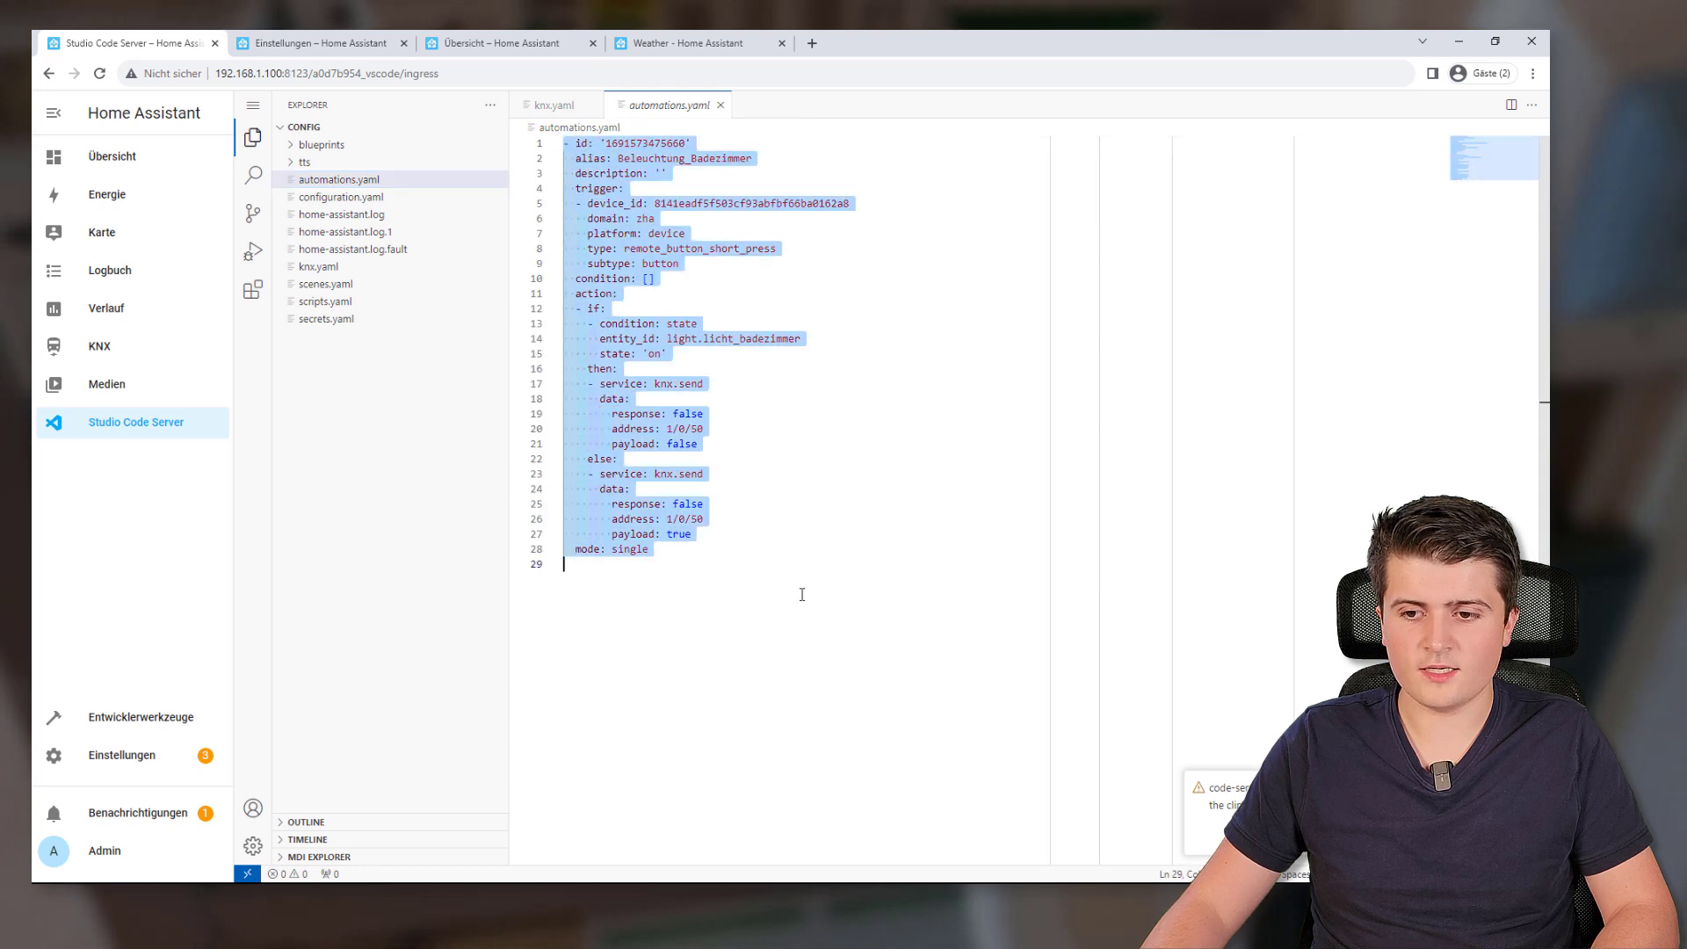
pyautogui.click(802, 603)
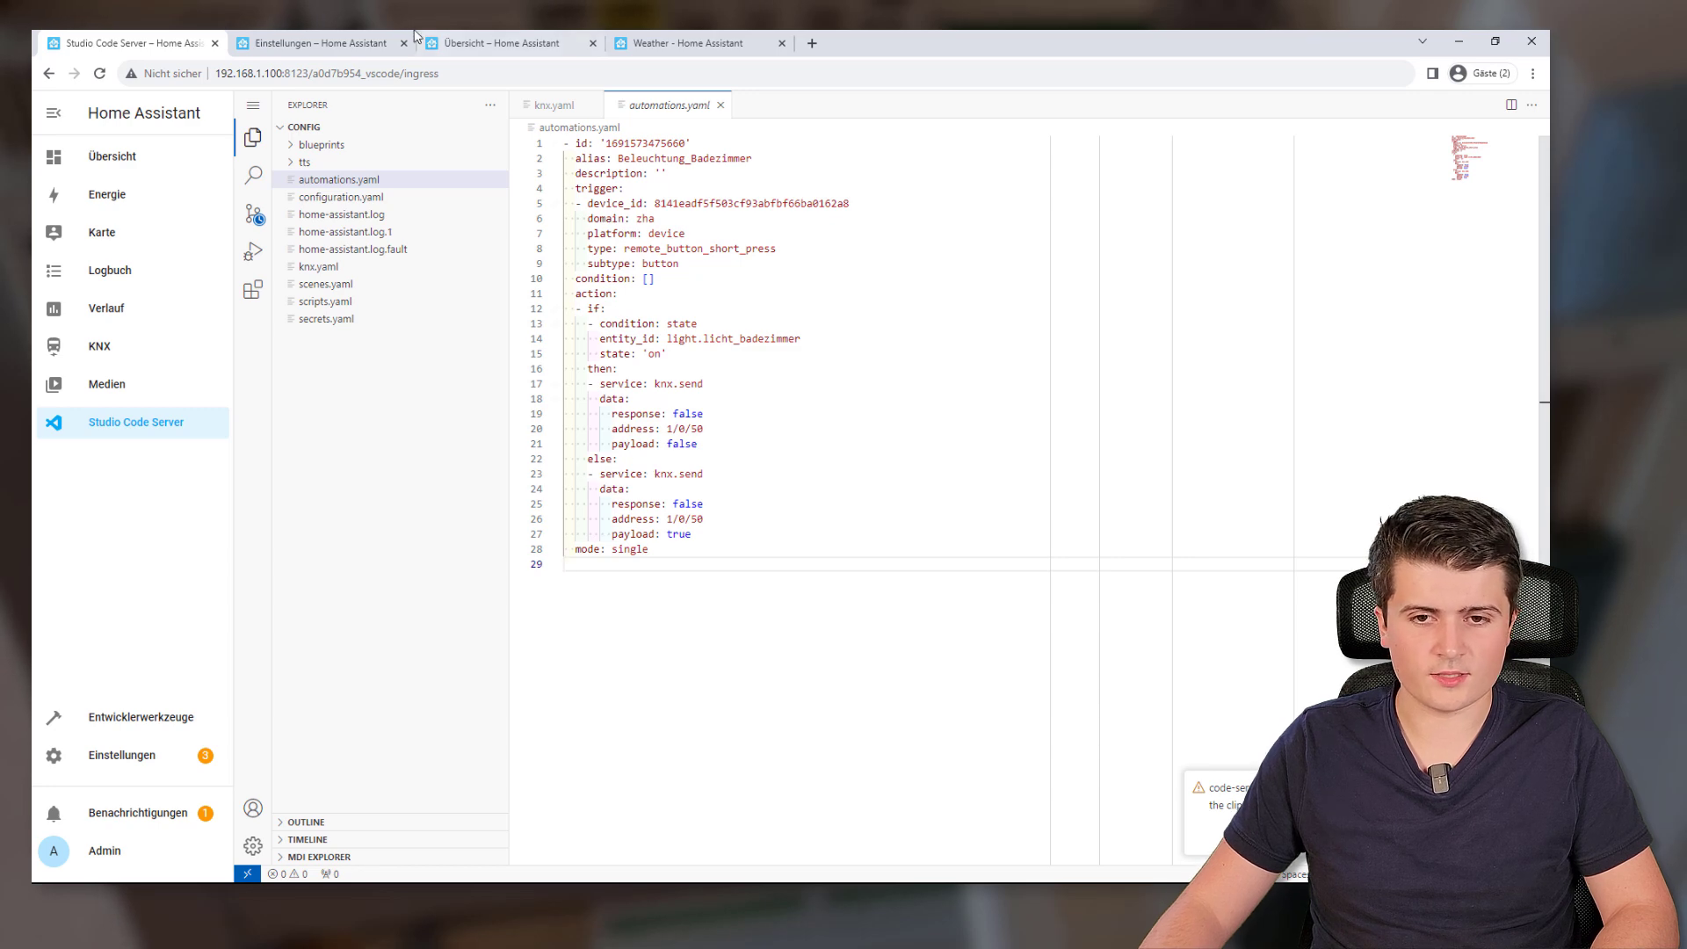
pyautogui.click(361, 42)
pyautogui.click(264, 114)
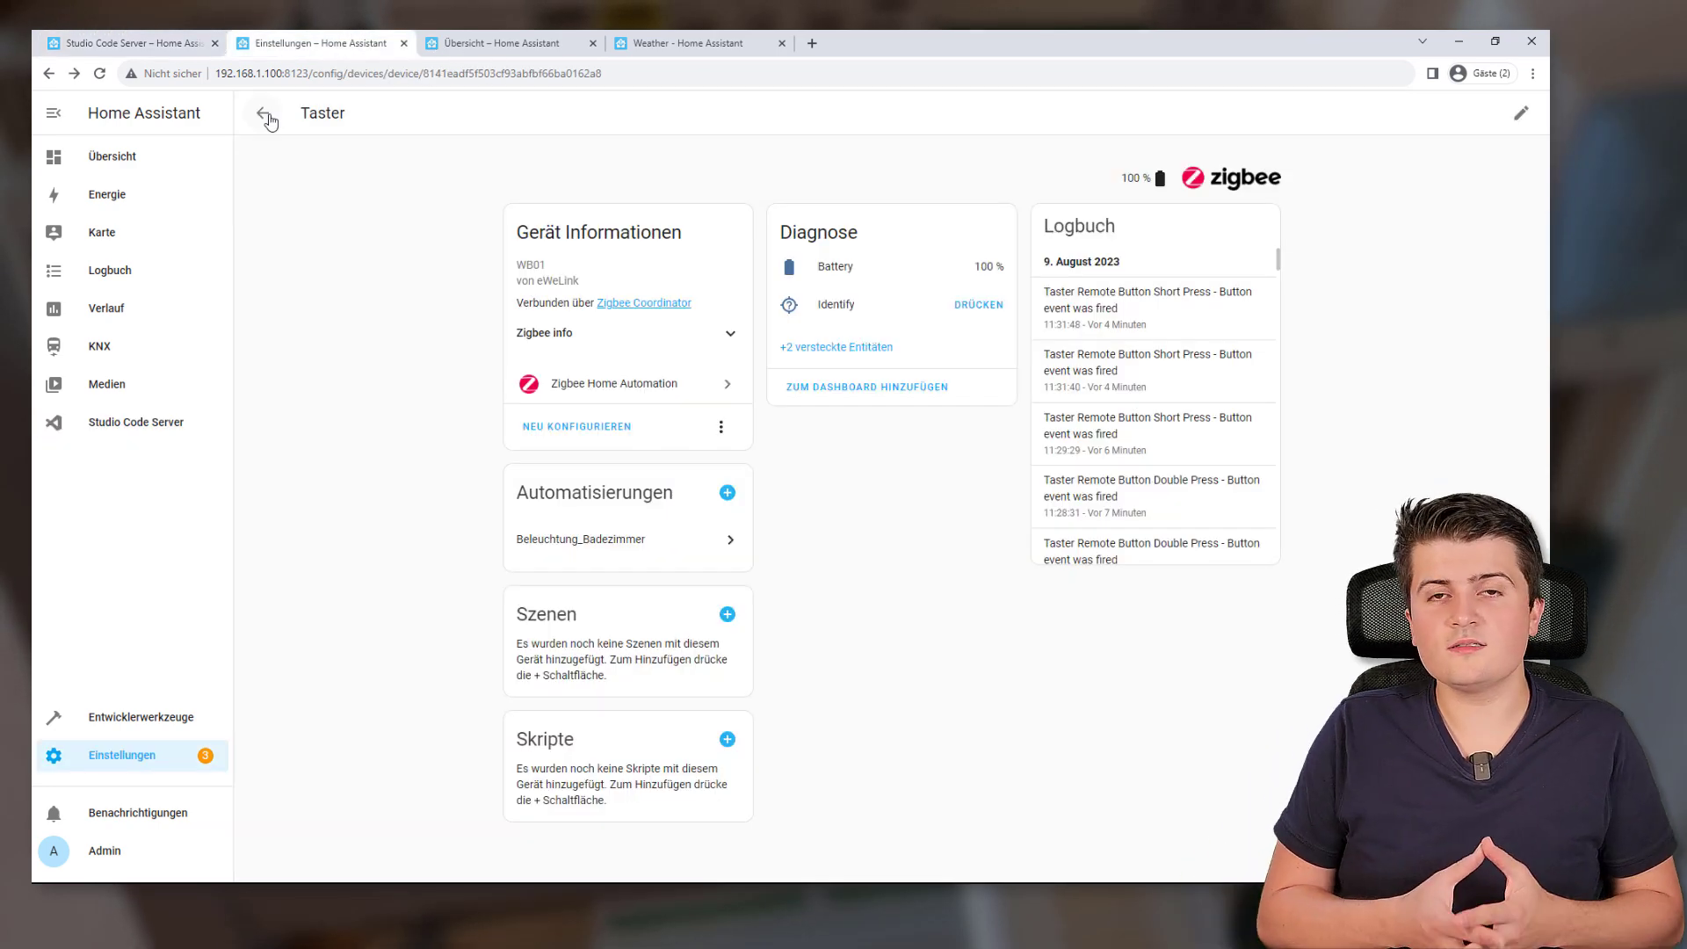